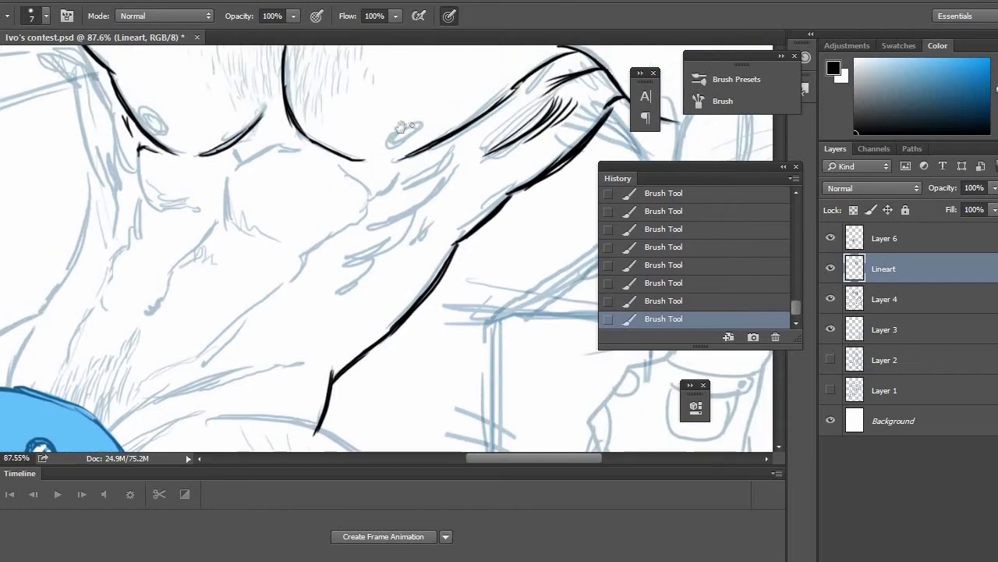
Ink both nipples, the rib muscles along the side and the upper abdominal contours over the sketch on the Lineart layer.
mouse_move(385, 232)
mouse_down()
mouse_move(393, 212)
mouse_move(437, 253)
mouse_up()
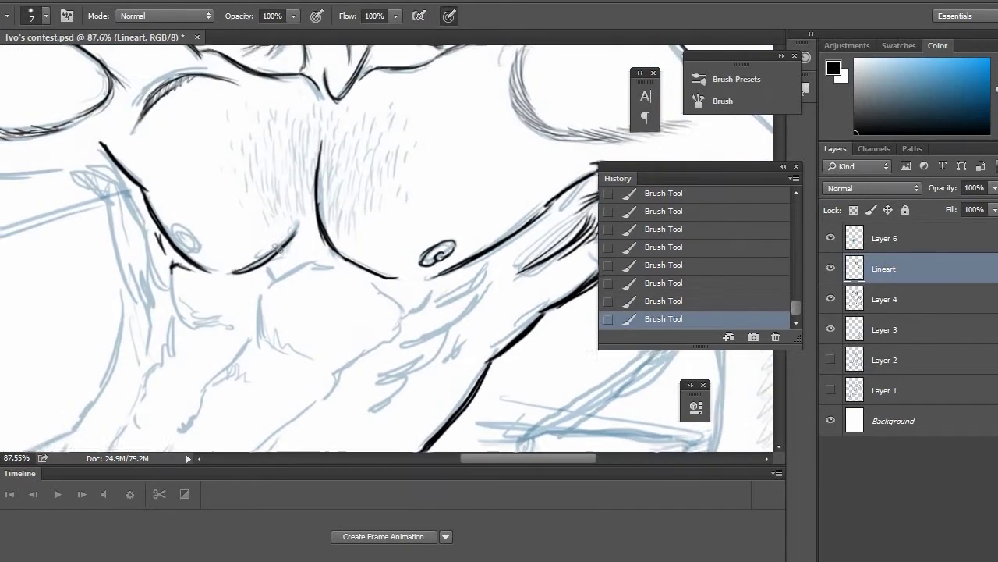
drag(366, 367, 412, 265)
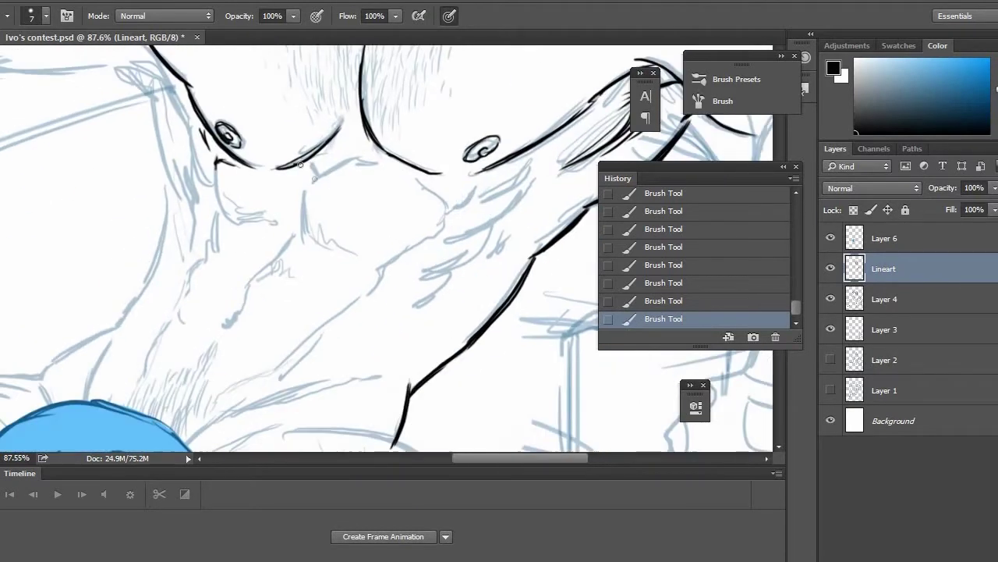
drag(301, 225, 248, 215)
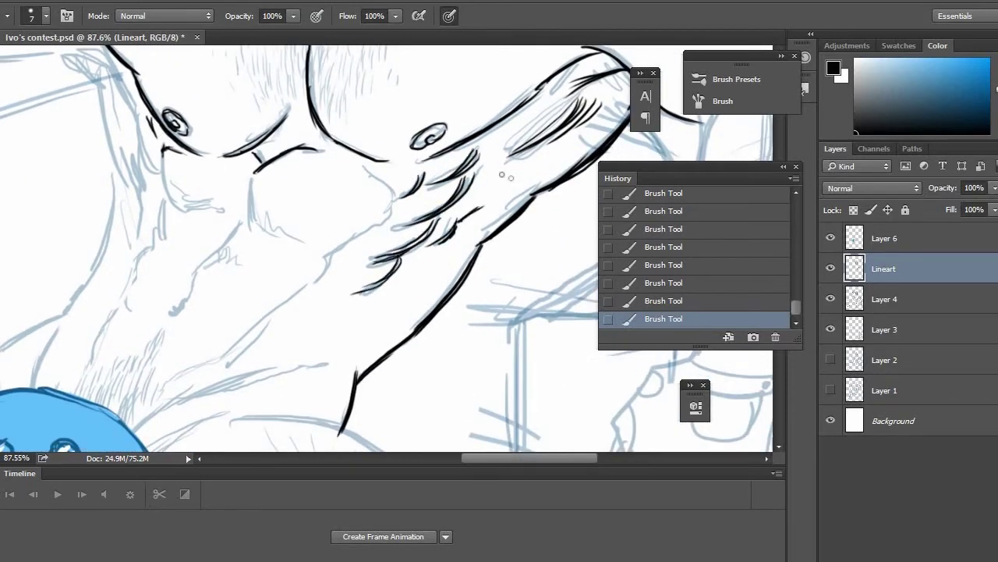
drag(321, 261, 446, 246)
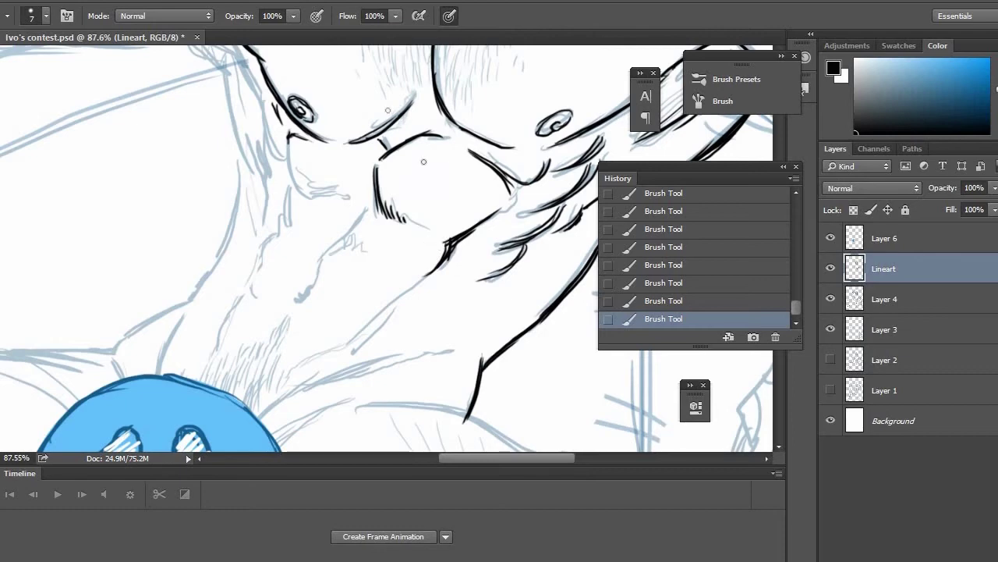
Ink the abdominal contour from beneath the pectoral down to the navel, adding short shading strokes under the muscle.
mouse_move(423, 162)
mouse_down()
mouse_move(402, 281)
mouse_move(312, 289)
mouse_up()
drag(347, 324, 465, 323)
drag(338, 174, 364, 253)
drag(364, 233, 372, 251)
drag(371, 237, 382, 249)
drag(376, 245, 425, 256)
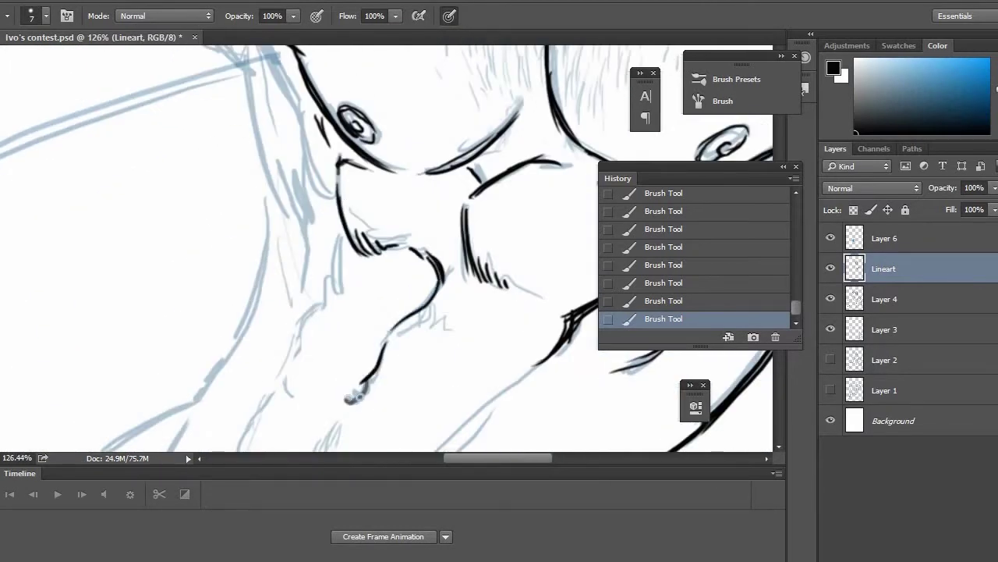
drag(401, 337, 467, 336)
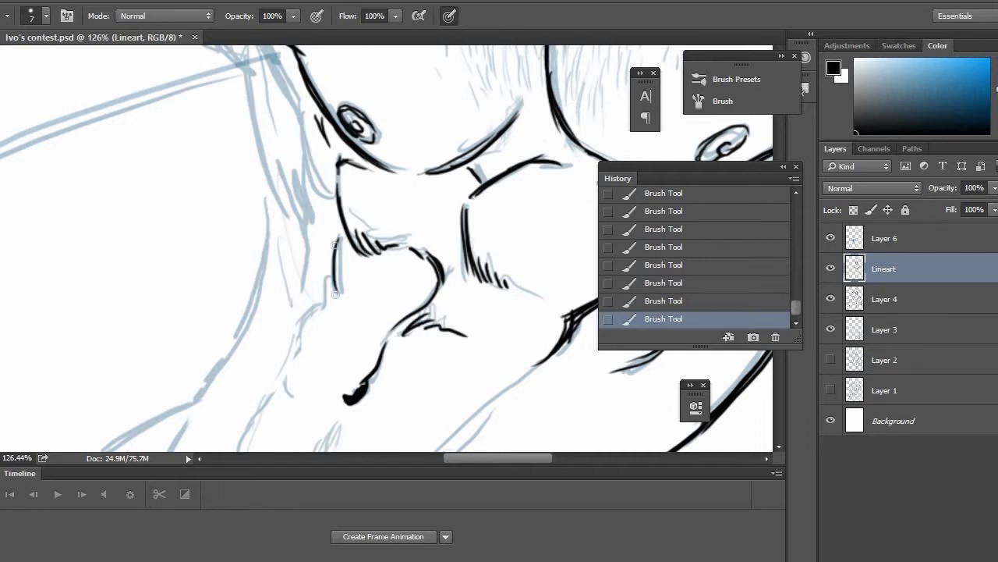
Ink the abdominal line along the waist and the long diagonal crease running down toward the hip.
drag(338, 243, 340, 291)
mouse_move(325, 302)
mouse_down()
mouse_move(303, 369)
mouse_move(310, 328)
mouse_up()
drag(443, 377, 383, 216)
drag(410, 258, 333, 328)
drag(452, 219, 360, 312)
drag(452, 220, 414, 253)
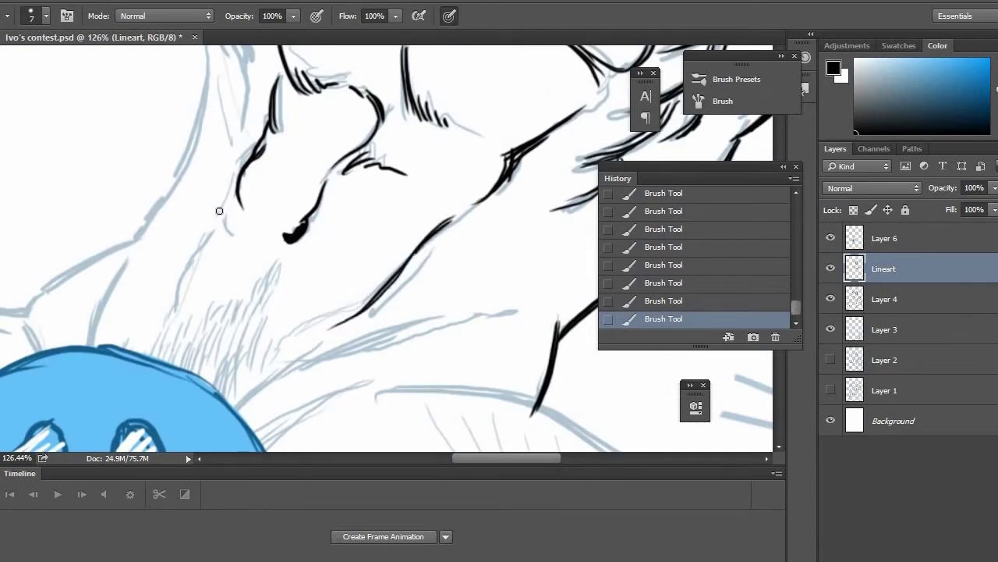
Ink the lower abdomen lines above the blue emoji and the hip folds extending out from its edge.
drag(228, 195, 171, 299)
mouse_move(195, 245)
mouse_down()
mouse_move(175, 318)
mouse_move(288, 287)
mouse_move(187, 318)
mouse_up()
drag(211, 265, 194, 318)
drag(404, 239, 292, 172)
drag(228, 318, 296, 270)
drag(322, 260, 503, 226)
drag(437, 234, 497, 225)
mouse_move(261, 341)
mouse_down()
mouse_move(285, 313)
mouse_move(365, 269)
mouse_up()
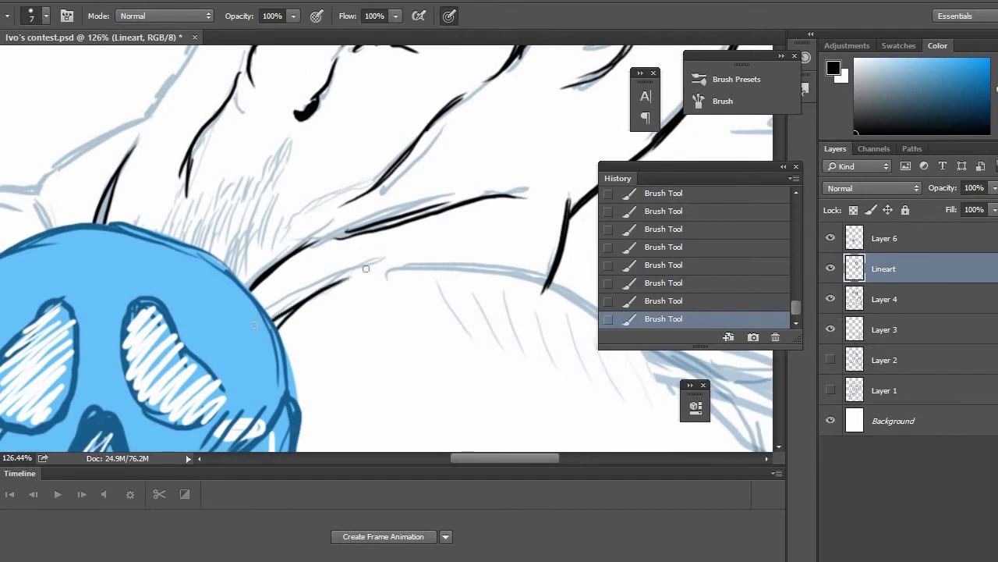
Ink the upper contour of the thigh from the hip fold over to the curve of the knee.
drag(270, 316, 370, 266)
mouse_move(380, 266)
mouse_down()
mouse_move(210, 255)
mouse_move(326, 258)
mouse_move(402, 285)
mouse_up()
drag(282, 256, 417, 293)
mouse_move(365, 268)
mouse_down()
mouse_move(503, 345)
mouse_move(366, 191)
mouse_up()
drag(322, 163, 430, 263)
drag(409, 224, 422, 323)
drag(417, 240, 424, 360)
drag(408, 346, 530, 142)
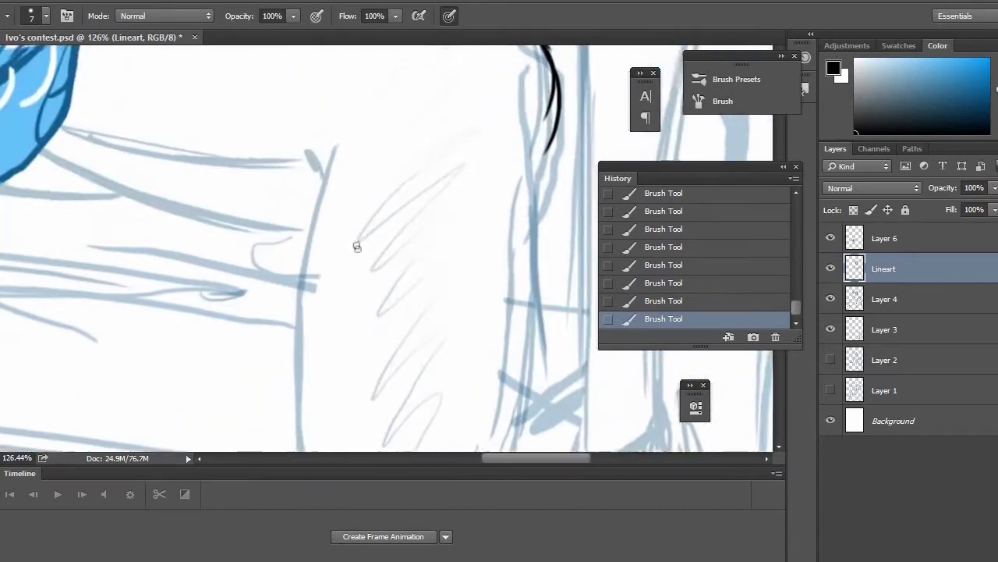
Ink the armpit folds and side muscles beneath the raised arm, continuing the torso contour down to the waist.
scroll(379, 245, down, 5)
drag(382, 242, 485, 443)
drag(540, 70, 490, 179)
scroll(302, 262, up, 6)
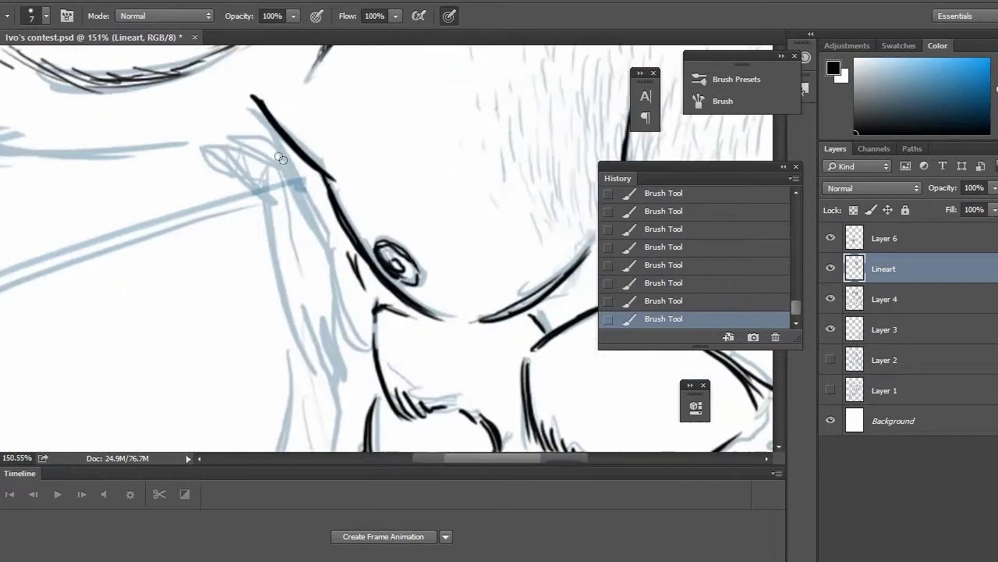
mouse_move(218, 114)
mouse_down()
mouse_move(262, 189)
mouse_move(348, 273)
mouse_move(380, 375)
mouse_up()
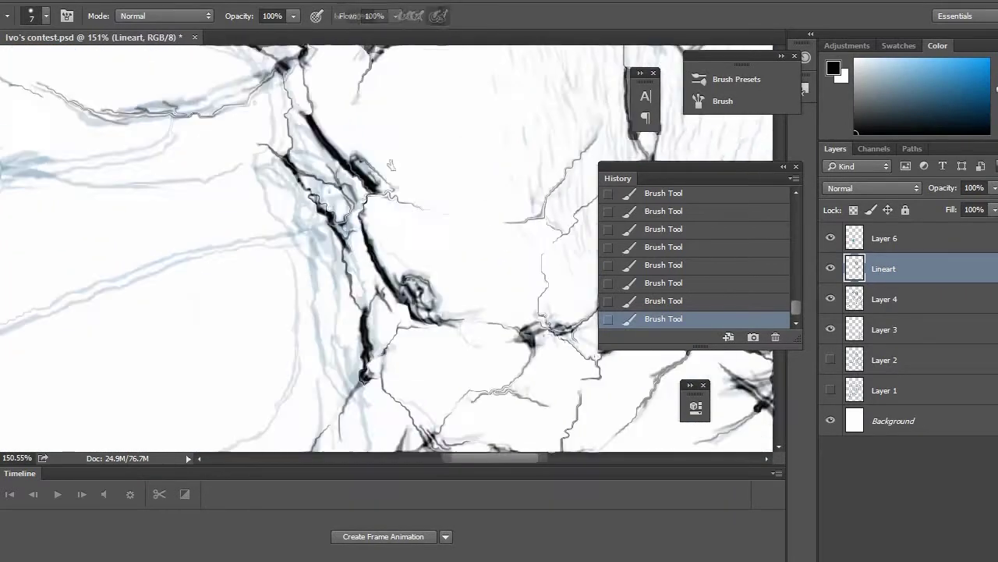
mouse_move(352, 159)
mouse_down()
mouse_move(326, 239)
mouse_move(317, 315)
mouse_up()
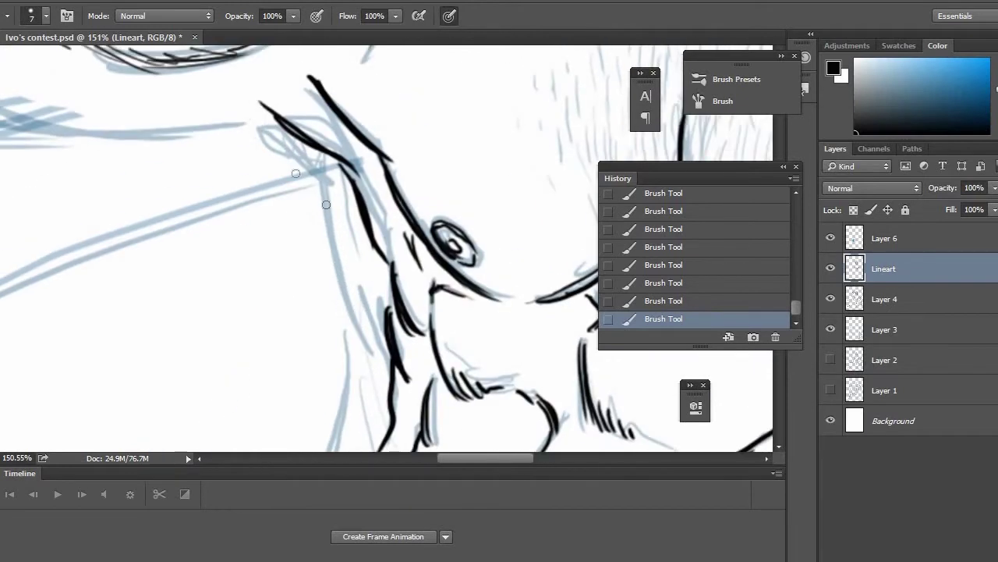
drag(257, 124, 327, 201)
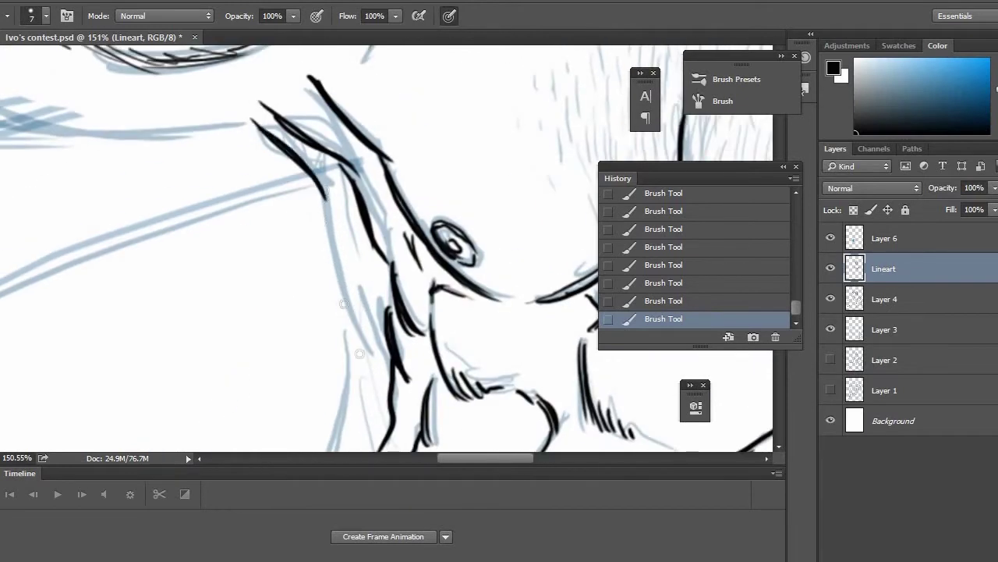
mouse_move(413, 86)
mouse_down()
mouse_move(404, 200)
mouse_move(367, 273)
mouse_move(316, 339)
mouse_up()
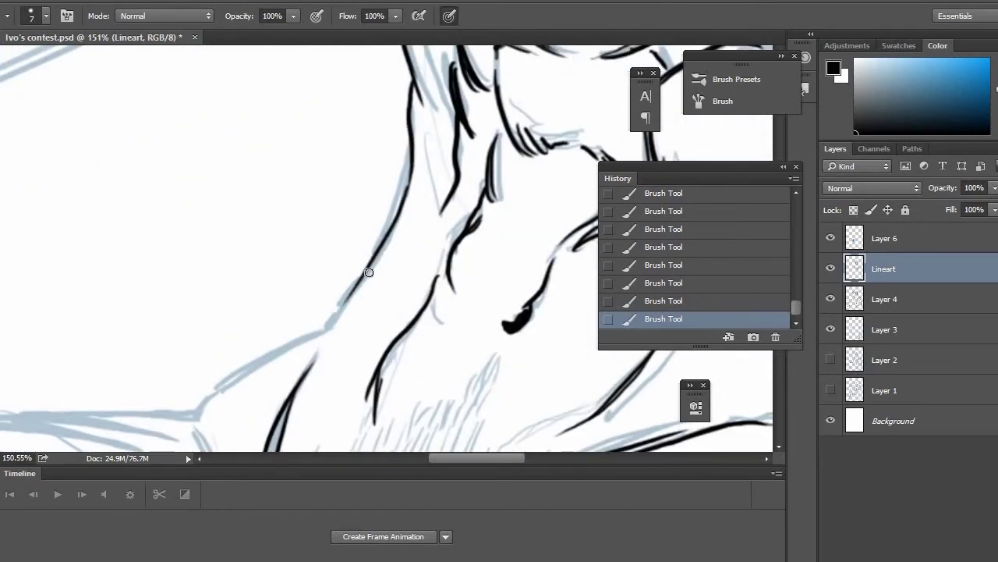
Erase the uneven parts of the waist contour, redraw it and ink the hip line above the emoji.
mouse_move(403, 209)
mouse_down()
mouse_move(370, 274)
mouse_move(407, 176)
mouse_move(393, 206)
mouse_up()
drag(364, 287, 399, 236)
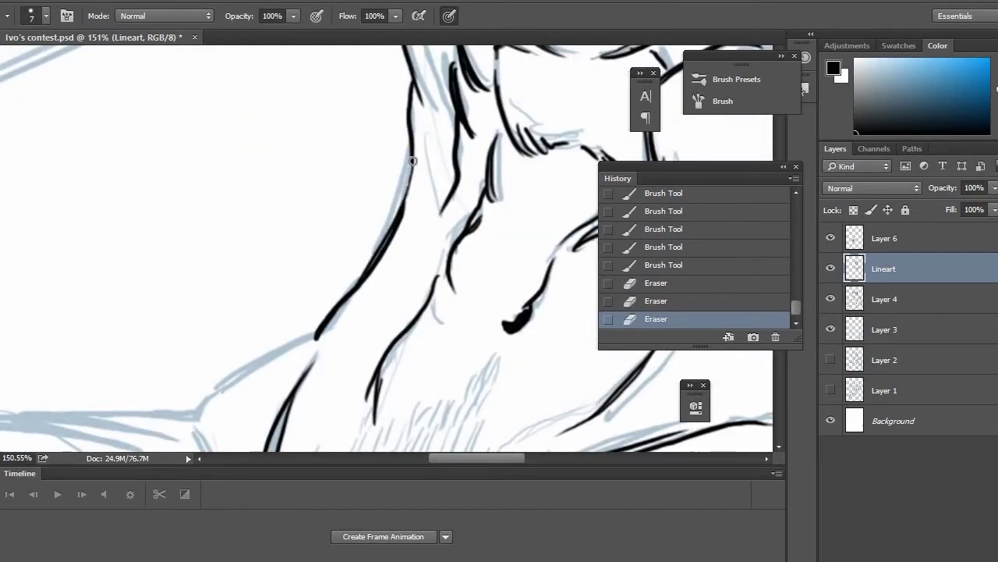
drag(412, 156, 400, 231)
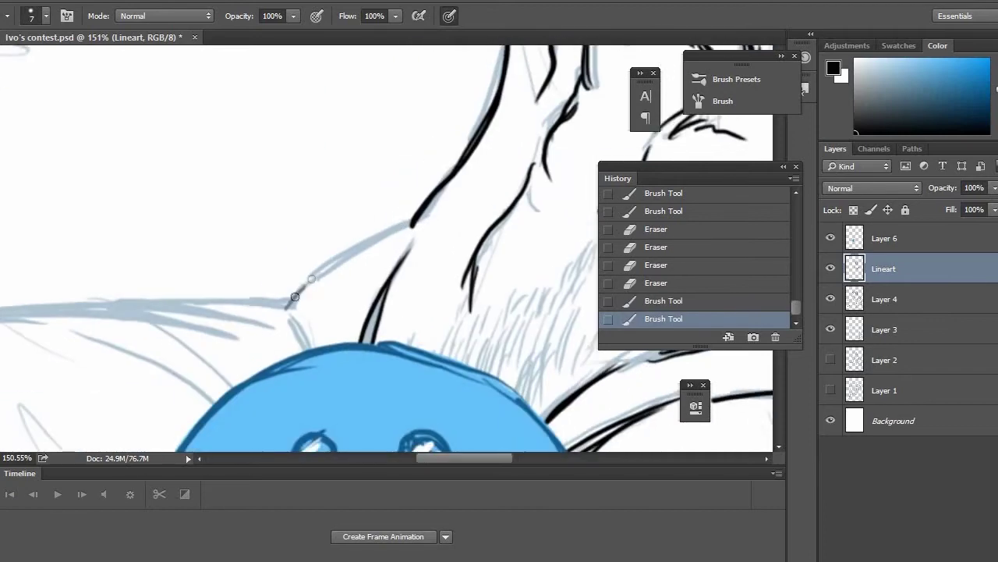
drag(284, 312, 390, 226)
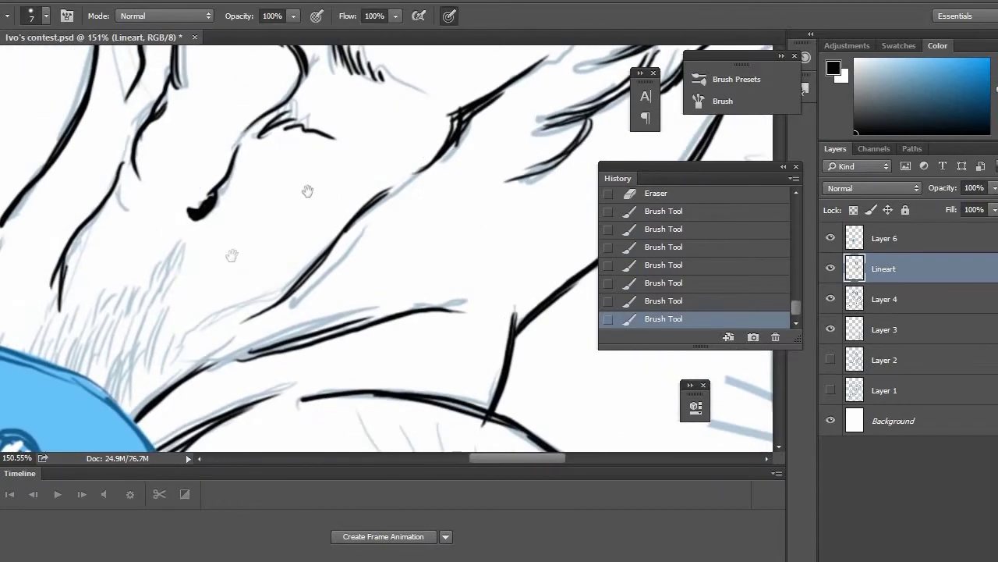
Ink the underside of the raised upper arm from the elbow to the armpit.
drag(289, 282, 154, 373)
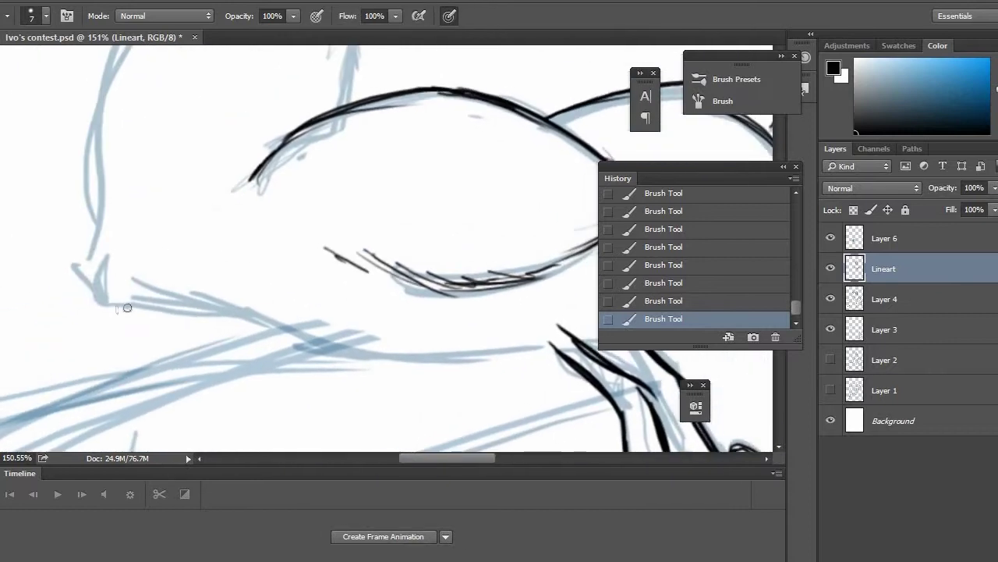
mouse_move(78, 266)
mouse_down()
mouse_move(132, 315)
mouse_move(361, 368)
mouse_move(563, 364)
mouse_up()
drag(223, 334, 343, 370)
mouse_move(272, 187)
mouse_down()
mouse_move(281, 336)
mouse_move(249, 430)
mouse_up()
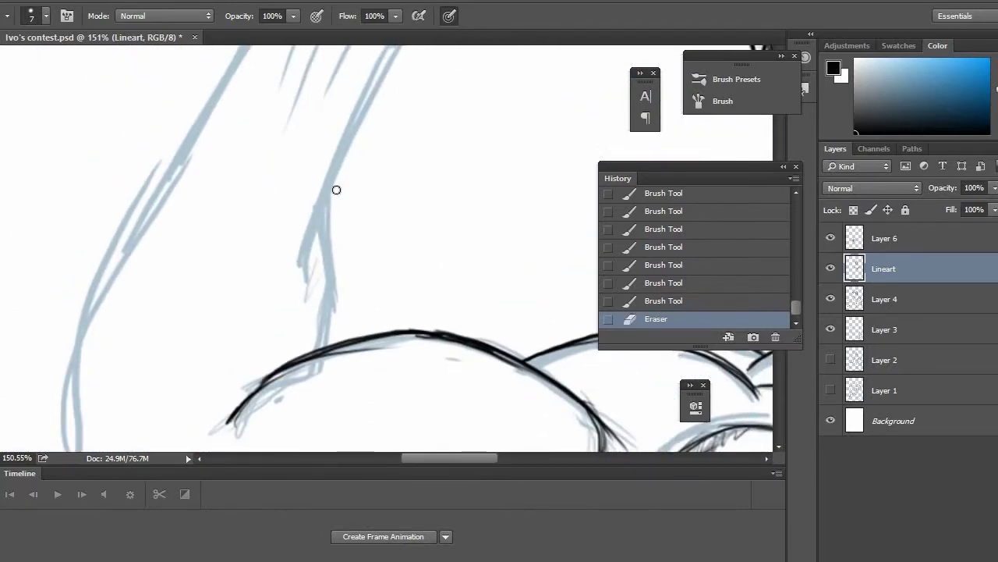
Ink the inner contour of the raised forearm where it meets the biceps and start its outer edge.
drag(331, 180, 332, 267)
mouse_move(330, 179)
mouse_down()
mouse_move(333, 281)
mouse_move(320, 359)
mouse_up()
scroll(355, 198, up, 5)
mouse_move(261, 406)
mouse_down()
mouse_move(347, 189)
mouse_move(376, 155)
mouse_up()
scroll(283, 137, left, 3)
drag(264, 208, 228, 271)
drag(137, 423, 265, 290)
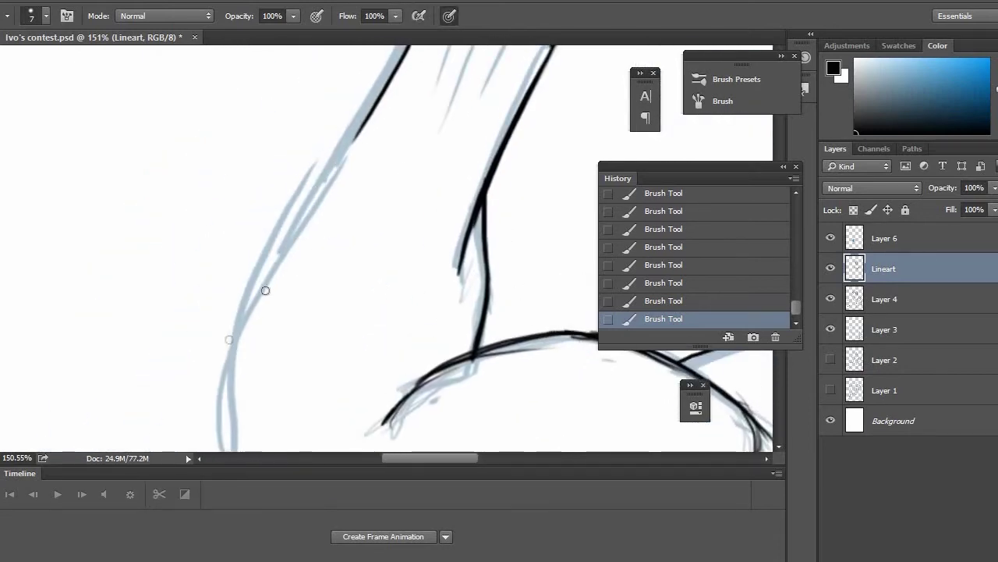
Complete the outer contour of the raised forearm down to the elbow and save the document.
drag(338, 155, 236, 359)
drag(361, 125, 290, 220)
mouse_move(245, 338)
mouse_down()
mouse_move(319, 136)
mouse_move(288, 321)
mouse_up()
drag(262, 300, 140, 437)
mouse_move(390, 62)
mouse_down()
mouse_move(238, 346)
mouse_move(78, 128)
mouse_up()
scroll(241, 327, down, 8)
scroll(444, 264, down, 3)
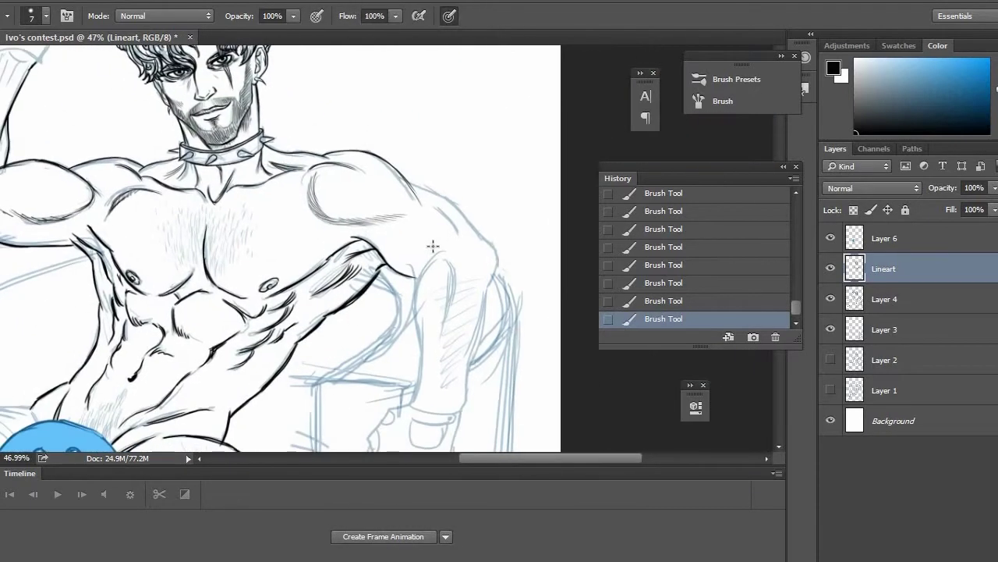
key(ctrl+s)
Ink the outer contour of the lowered arm from the shoulder to the elbow, with short muscle strokes inside it.
scroll(434, 240, up, 4)
drag(421, 232, 458, 270)
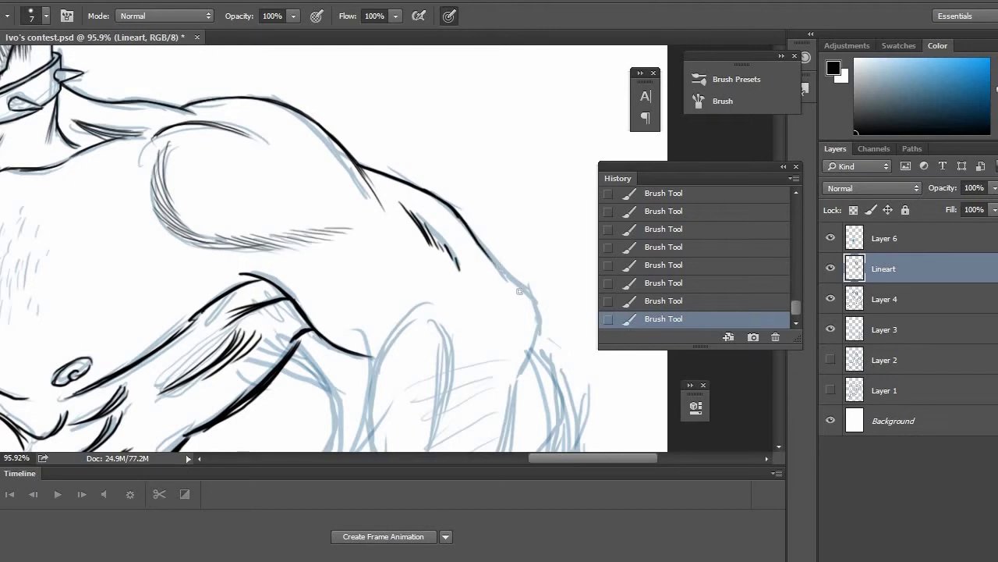
drag(528, 340, 574, 109)
Ink the inner contour of the lowered forearm, its rounded top near the elbow and the muscle lines within it.
drag(409, 383, 428, 323)
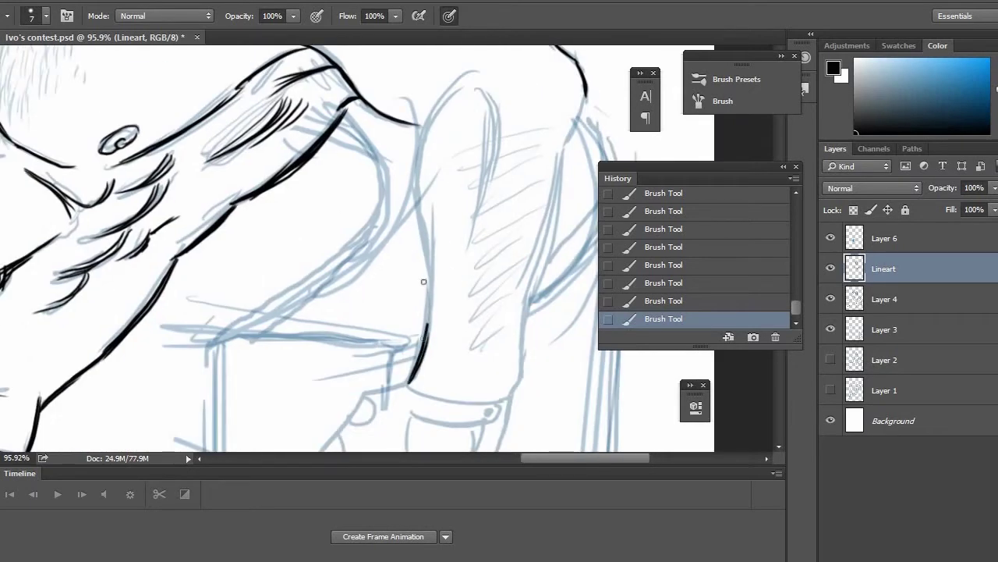
drag(434, 204, 426, 316)
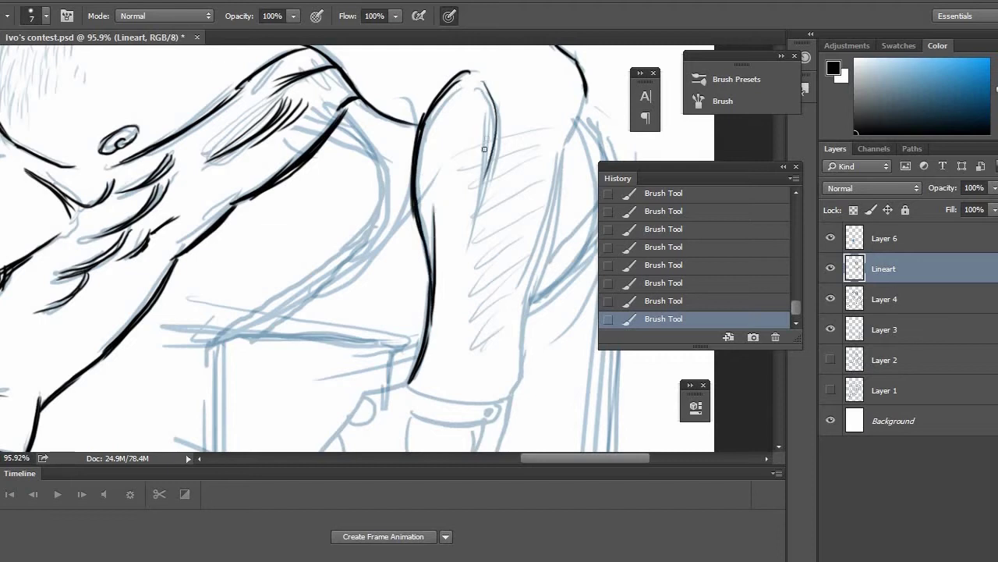
drag(490, 88, 475, 249)
drag(480, 314, 476, 369)
mouse_move(512, 361)
mouse_down()
mouse_move(398, 341)
mouse_move(386, 395)
mouse_up()
drag(460, 123, 448, 157)
mouse_move(448, 154)
mouse_down()
mouse_move(412, 338)
mouse_move(421, 293)
mouse_up()
key(ctrl+z)
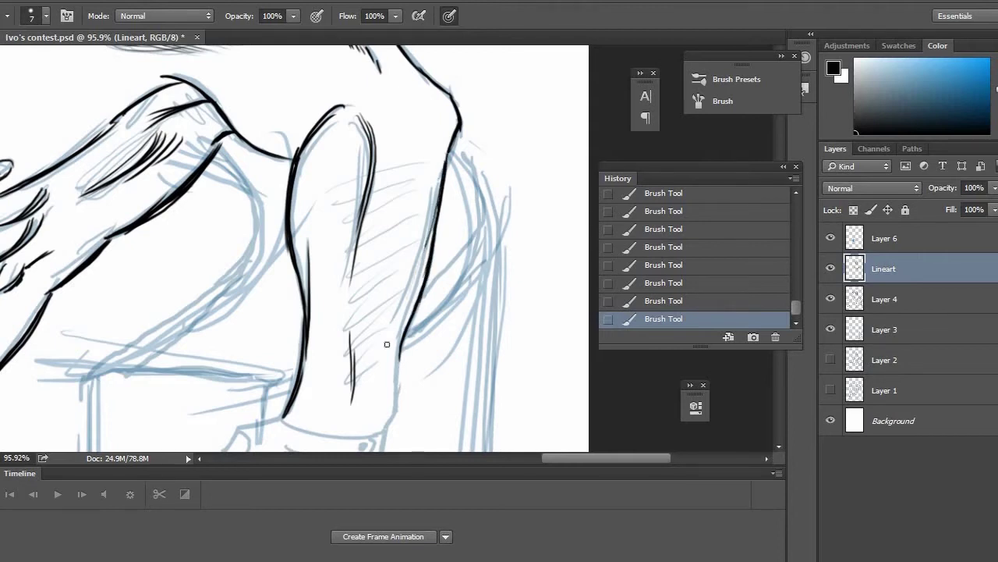
Ink the outer contour of the lowered forearm from the elbow toward the glove.
drag(433, 226, 397, 327)
drag(442, 176, 395, 340)
mouse_move(410, 439)
mouse_down()
mouse_move(425, 238)
mouse_move(476, 212)
mouse_up()
mouse_move(457, 93)
mouse_down()
mouse_move(440, 251)
mouse_move(390, 352)
mouse_up()
Ink the glove's outline around the thumb side, along the wavy knuckle edge and back up to the wrist.
scroll(390, 352, left, 5)
scroll(390, 352, down, 3)
mouse_move(296, 209)
mouse_down()
mouse_move(425, 121)
mouse_move(510, 29)
mouse_up()
mouse_move(382, 114)
mouse_down()
mouse_move(360, 268)
mouse_move(382, 377)
mouse_up()
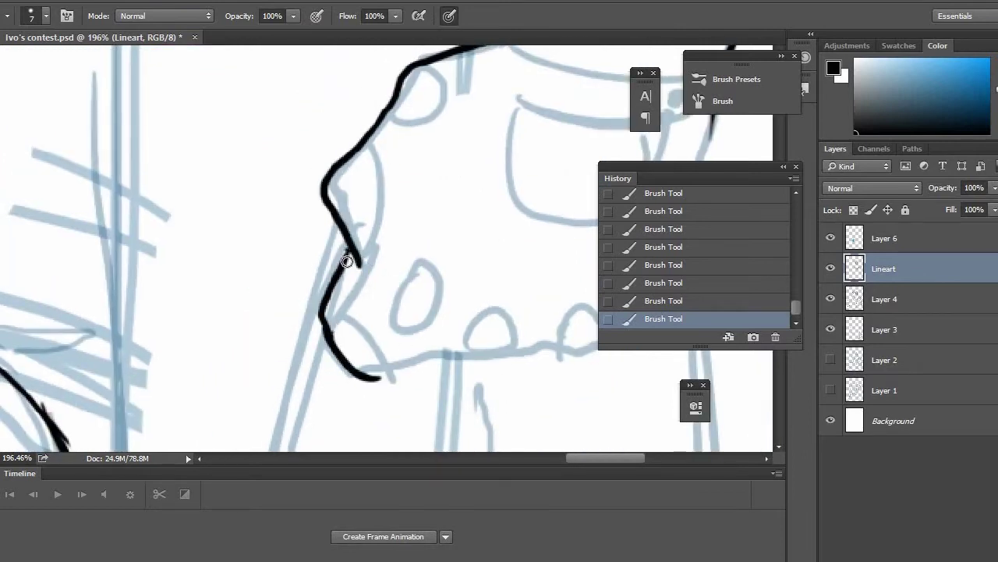
drag(376, 246, 335, 297)
drag(435, 361, 373, 381)
drag(495, 369, 339, 297)
drag(329, 307, 275, 293)
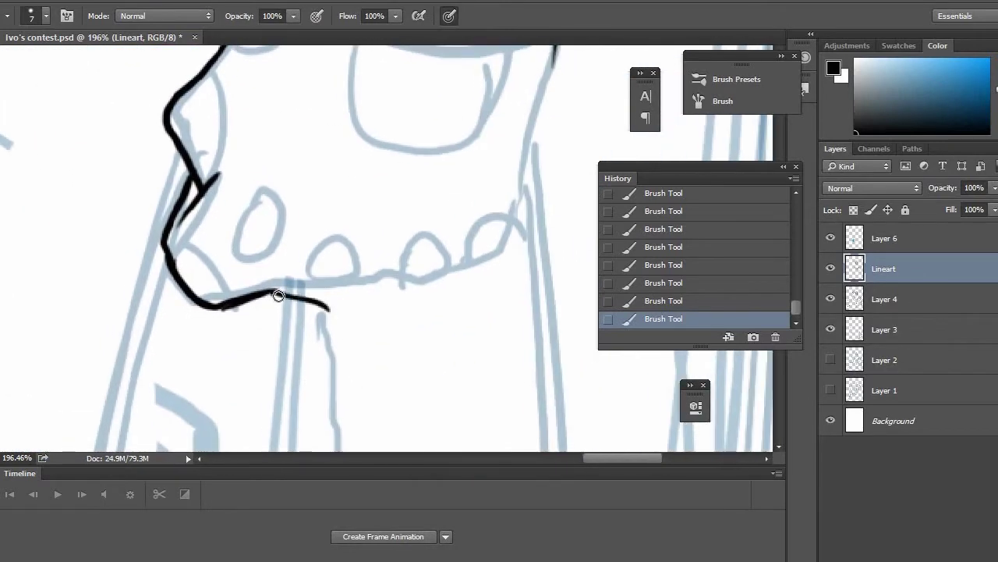
drag(382, 289, 329, 307)
drag(435, 294, 515, 226)
mouse_move(546, 59)
mouse_down()
mouse_move(432, 198)
mouse_move(407, 362)
mouse_move(427, 237)
mouse_up()
Ink the curved openings on the glove's thumb side and the four round knuckle holes.
drag(282, 180, 271, 264)
drag(152, 211, 109, 257)
mouse_move(77, 300)
mouse_down()
mouse_move(91, 401)
mouse_move(201, 200)
mouse_up()
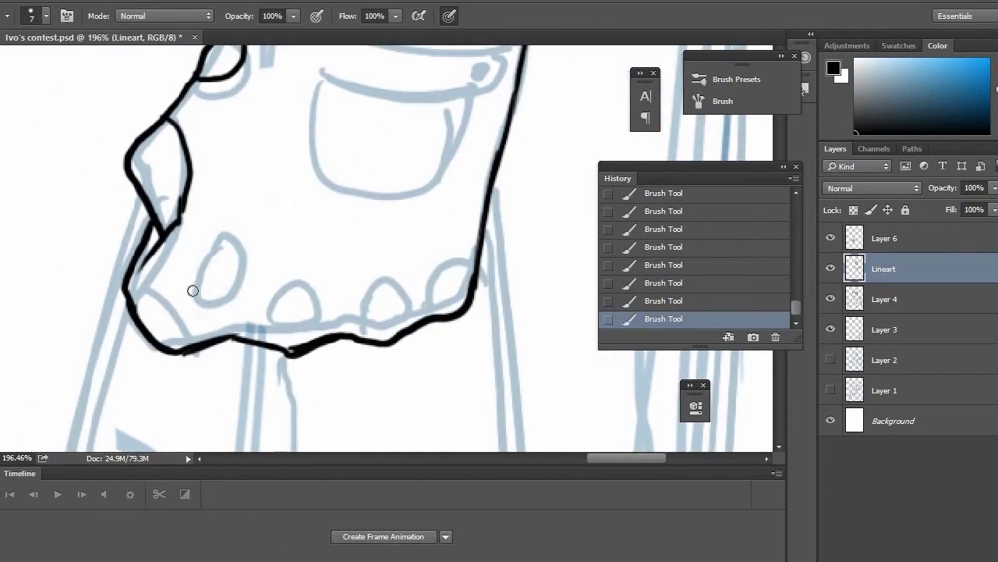
mouse_move(198, 255)
mouse_down()
mouse_move(192, 294)
mouse_move(236, 268)
mouse_up()
drag(292, 284, 301, 286)
drag(378, 289, 390, 291)
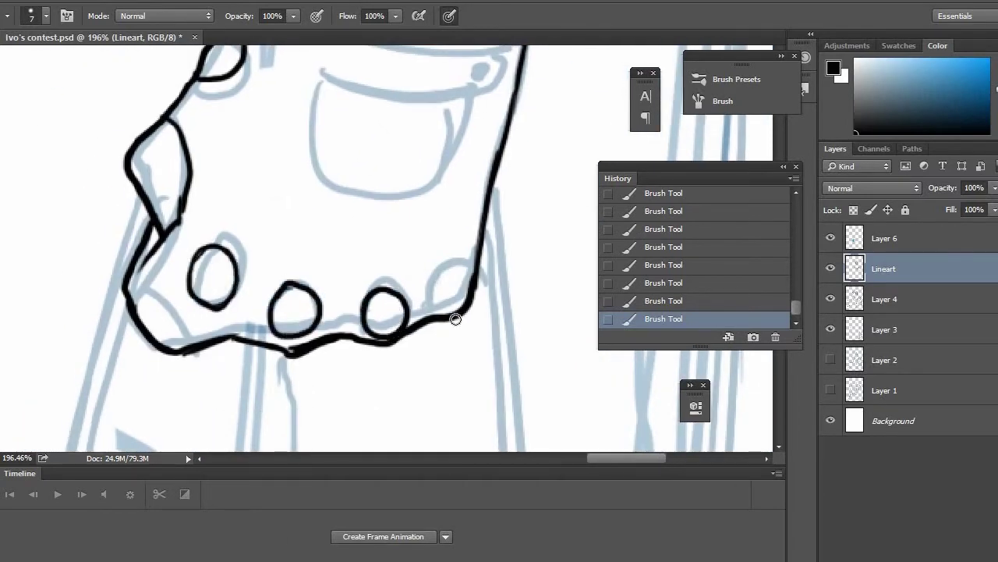
drag(457, 315, 460, 312)
drag(155, 248, 184, 348)
Ink the glove's cuff line, the strap with its button and the rounded opening on the back of the hand.
mouse_move(368, 180)
mouse_down()
mouse_move(287, 311)
mouse_move(272, 311)
mouse_up()
mouse_move(215, 141)
mouse_down()
mouse_move(228, 158)
mouse_move(421, 178)
mouse_up()
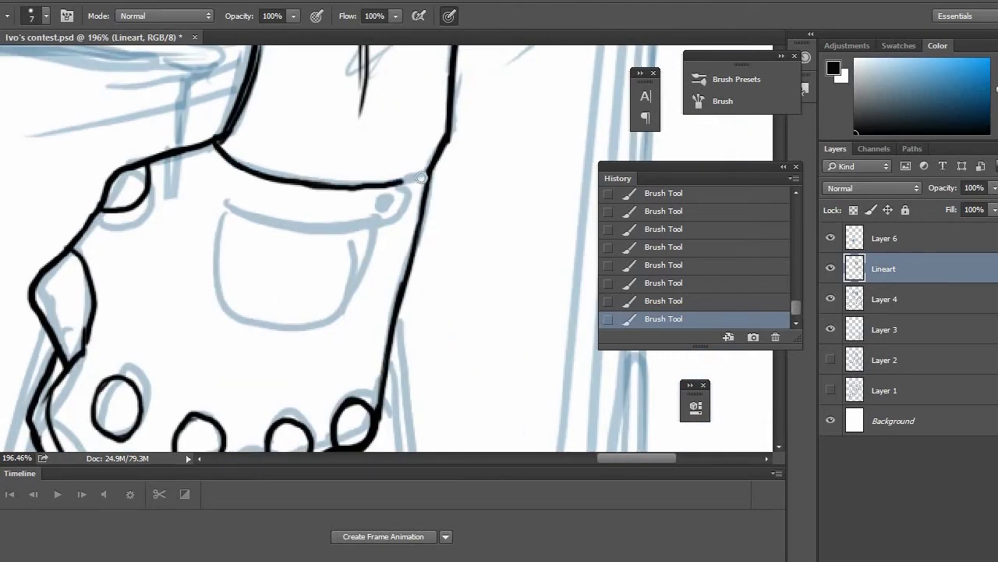
mouse_move(226, 206)
mouse_down()
mouse_move(380, 226)
mouse_move(378, 199)
mouse_move(250, 341)
mouse_move(339, 325)
mouse_up()
drag(234, 317, 338, 324)
mouse_move(366, 270)
mouse_down()
mouse_move(346, 314)
mouse_move(362, 239)
mouse_up()
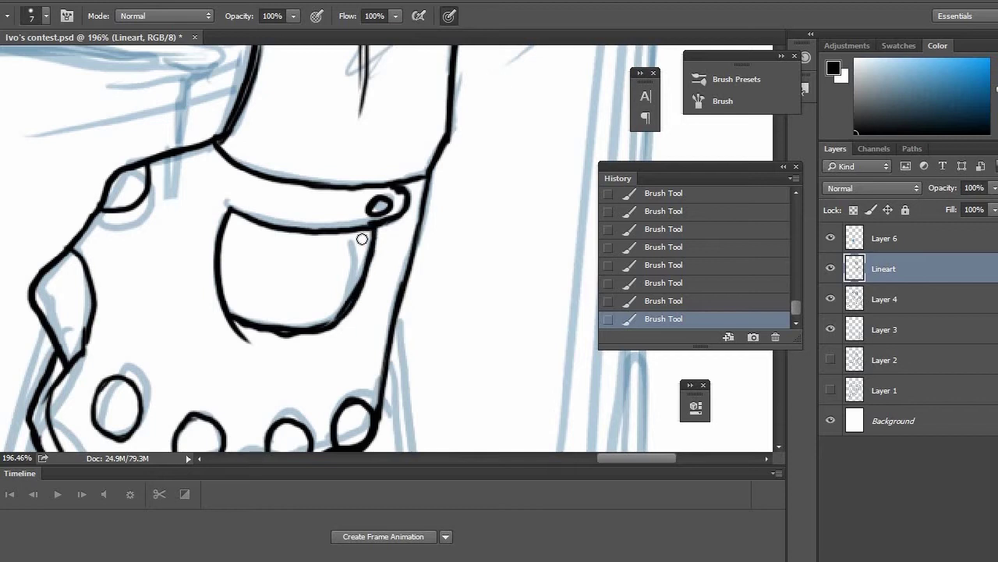
Ink the underside of the thigh from the emoji's edge toward the knee on the gloved hand's side.
scroll(277, 351, up, 2)
mouse_move(275, 337)
mouse_down()
mouse_move(296, 337)
mouse_move(484, 234)
mouse_up()
scroll(282, 365, down, 7)
drag(212, 347, 431, 296)
drag(289, 233, 410, 281)
drag(301, 238, 443, 288)
mouse_move(311, 246)
mouse_down()
mouse_move(452, 284)
mouse_move(399, 285)
mouse_move(339, 261)
mouse_up()
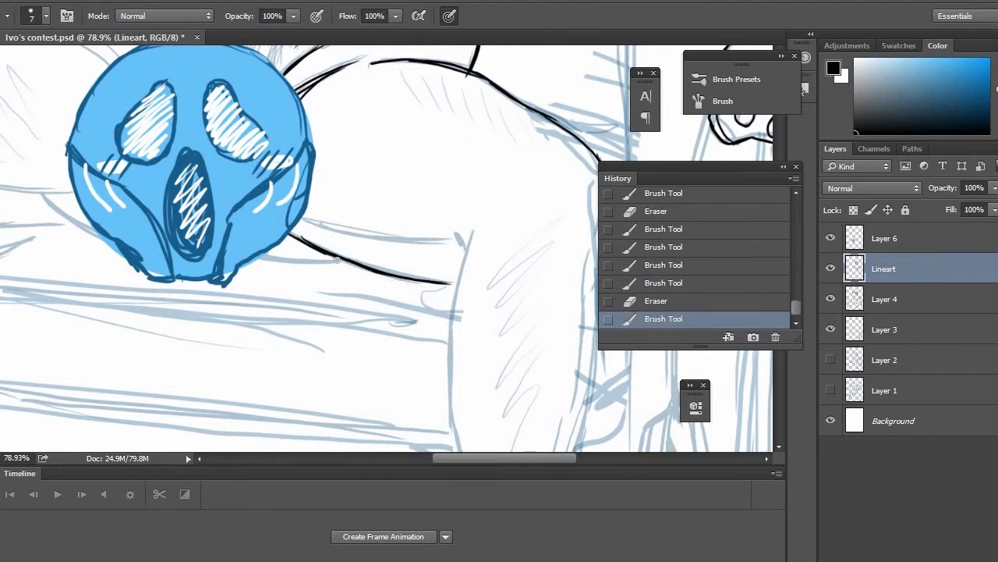
Ink the short curve beneath that thigh and add small hatching strokes along the line above it.
drag(262, 257, 336, 262)
drag(312, 264, 354, 259)
drag(305, 222, 423, 242)
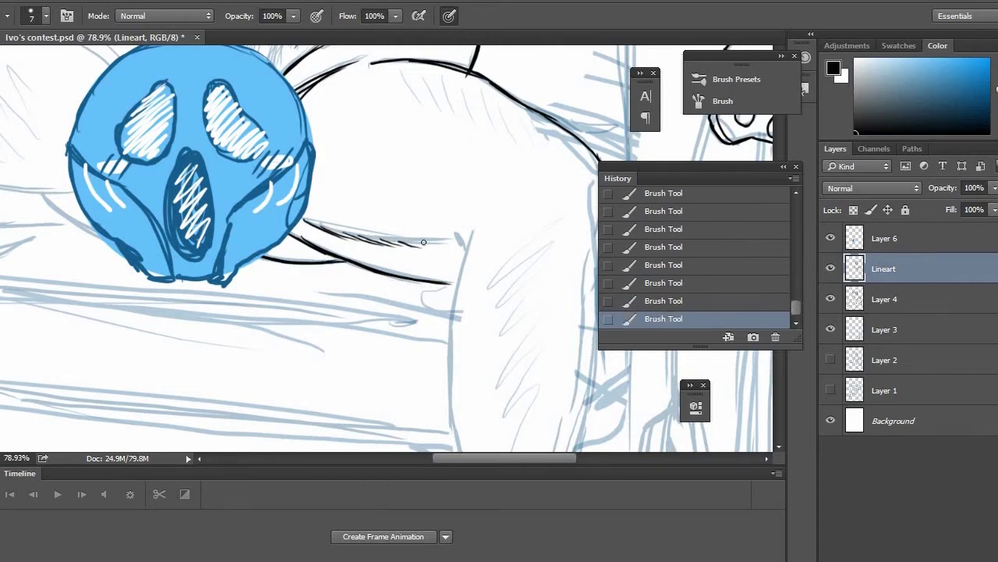
Ink the underside of the opposite thigh up to the emoji, with hatching strokes along its lower shadow.
drag(261, 246, 226, 206)
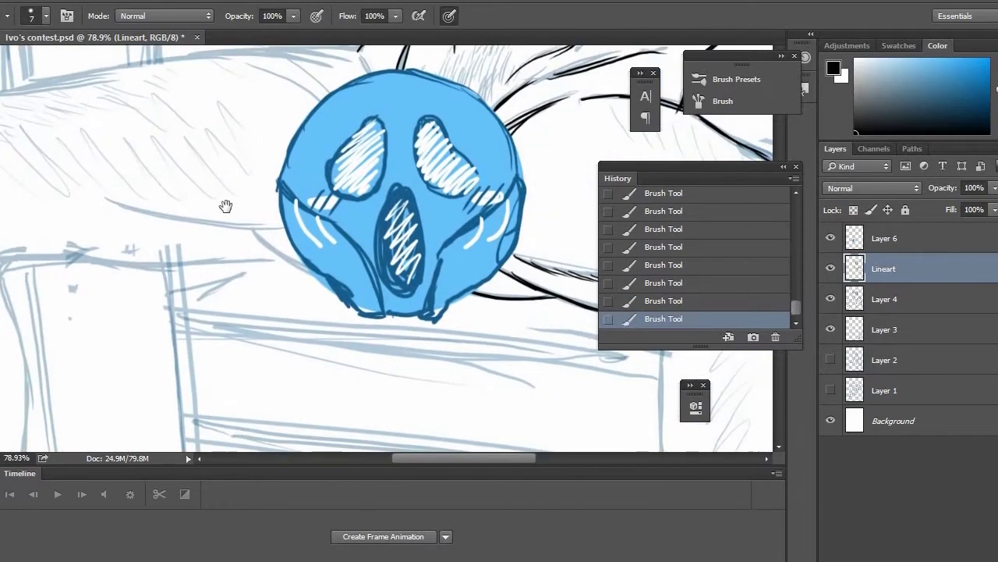
drag(278, 255, 307, 268)
drag(313, 257, 437, 287)
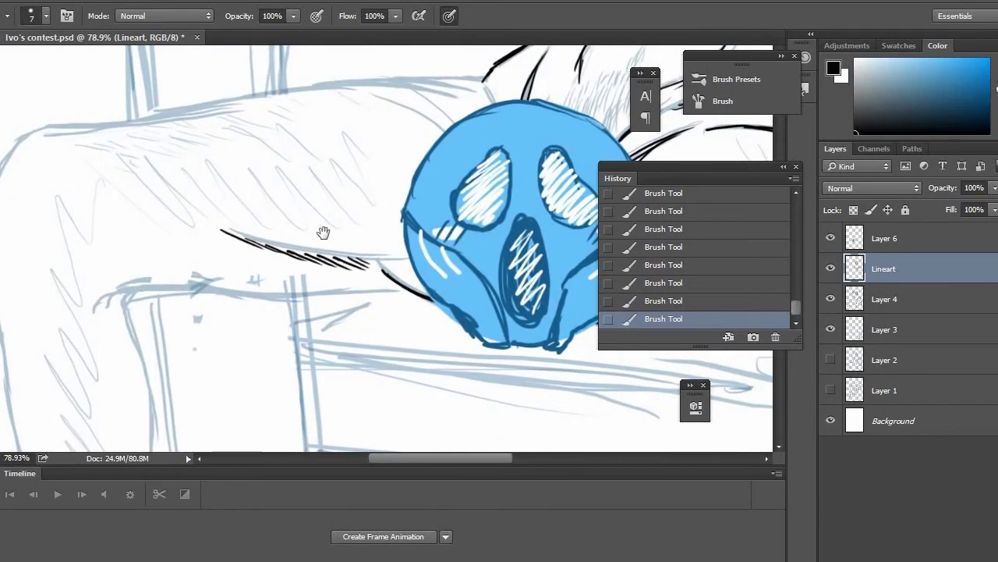
Ink the inner contour of the calf on the gloved hand's side, from below the knee down toward the ankle.
drag(323, 232, 230, 325)
mouse_move(392, 178)
mouse_down()
mouse_move(412, 217)
mouse_move(109, 81)
mouse_up()
mouse_move(428, 258)
mouse_down()
mouse_move(323, 58)
mouse_move(265, 198)
mouse_up()
drag(279, 89, 262, 184)
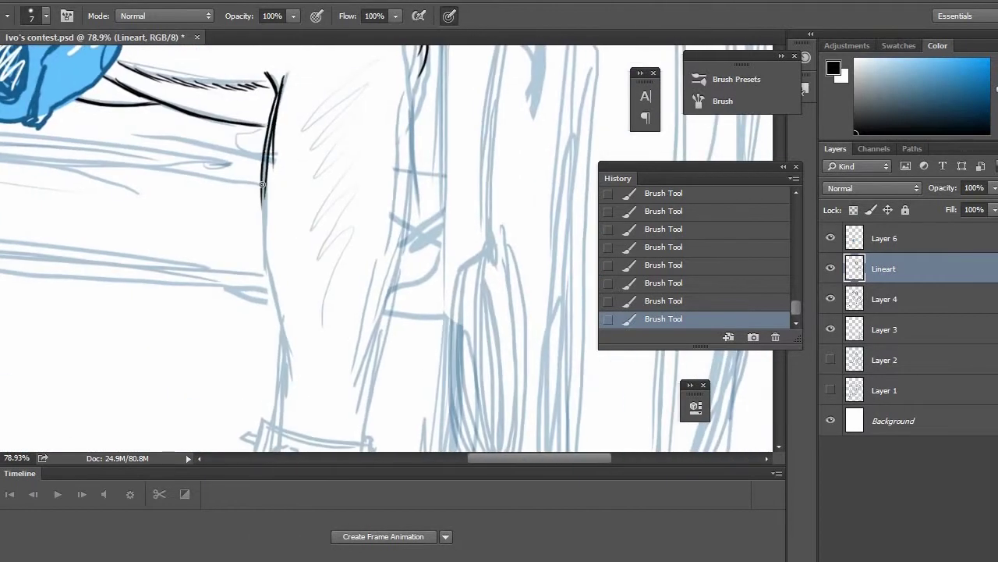
click(667, 289)
drag(286, 76, 263, 251)
key(ctrl+z)
key(ctrl+z)
key(ctrl+z)
drag(270, 142, 270, 273)
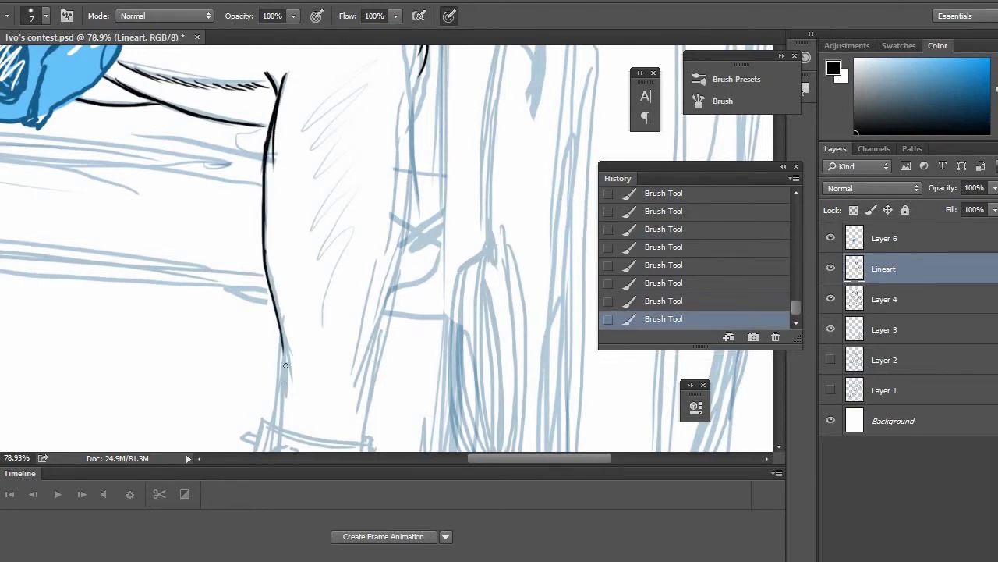
Ink the outer contour of the same calf from the knee down to the spiked ankle band, thickening it along the bulge.
drag(424, 134, 408, 192)
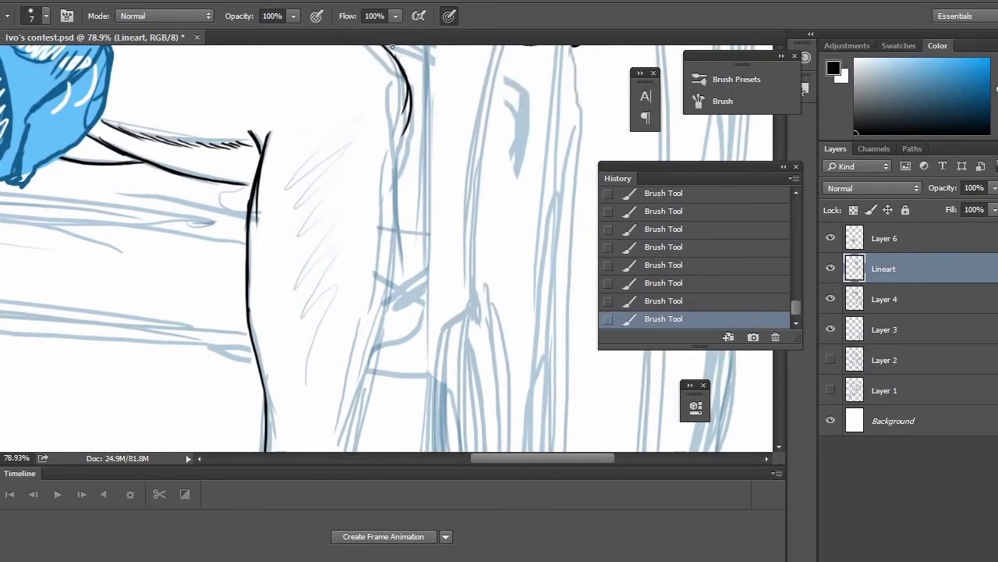
drag(408, 117, 395, 169)
drag(409, 111, 393, 179)
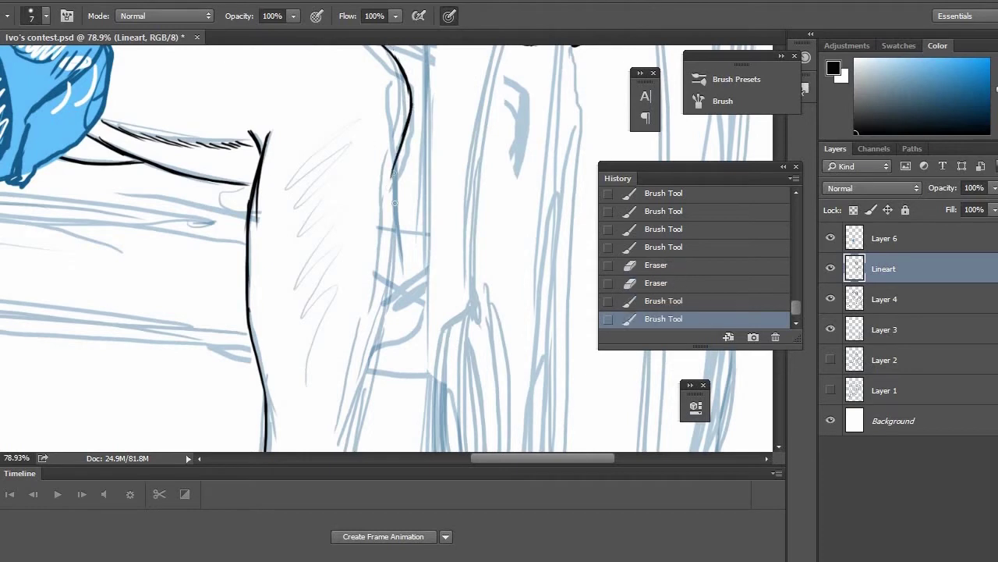
drag(402, 141, 392, 206)
drag(383, 252, 399, 153)
mouse_move(409, 79)
mouse_down()
mouse_move(407, 160)
mouse_move(379, 298)
mouse_up()
drag(407, 147, 392, 254)
drag(392, 248, 372, 366)
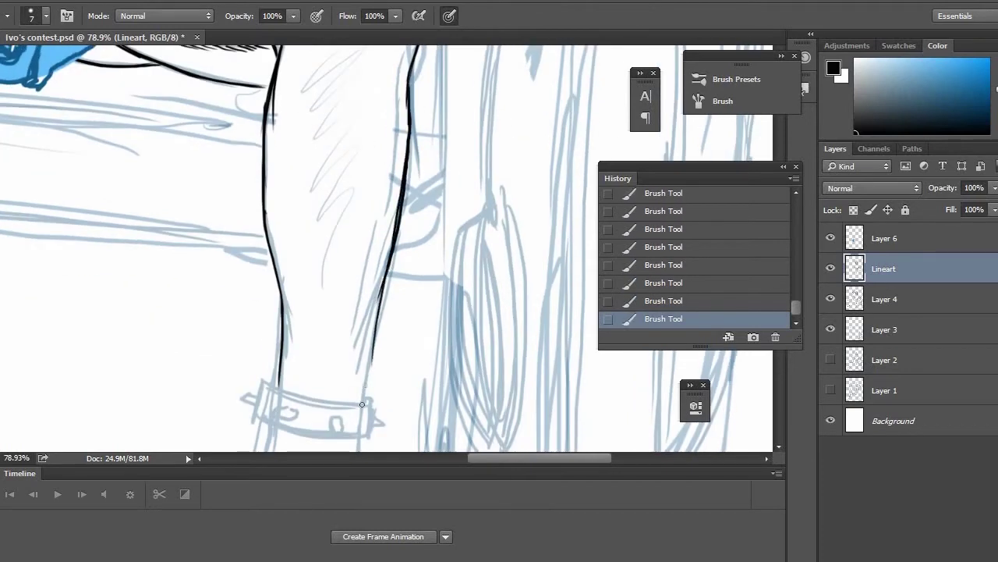
drag(388, 270, 360, 408)
drag(363, 192, 365, 282)
drag(417, 106, 403, 139)
mouse_move(397, 214)
mouse_down()
mouse_move(379, 344)
mouse_move(421, 101)
mouse_up()
Ink the heel-side end of the spiked ankle band and the two studs on its front.
scroll(363, 309, up, 4)
mouse_move(262, 378)
mouse_down()
mouse_move(305, 247)
mouse_move(221, 283)
mouse_up()
scroll(227, 278, down, 1)
scroll(227, 278, up, 10)
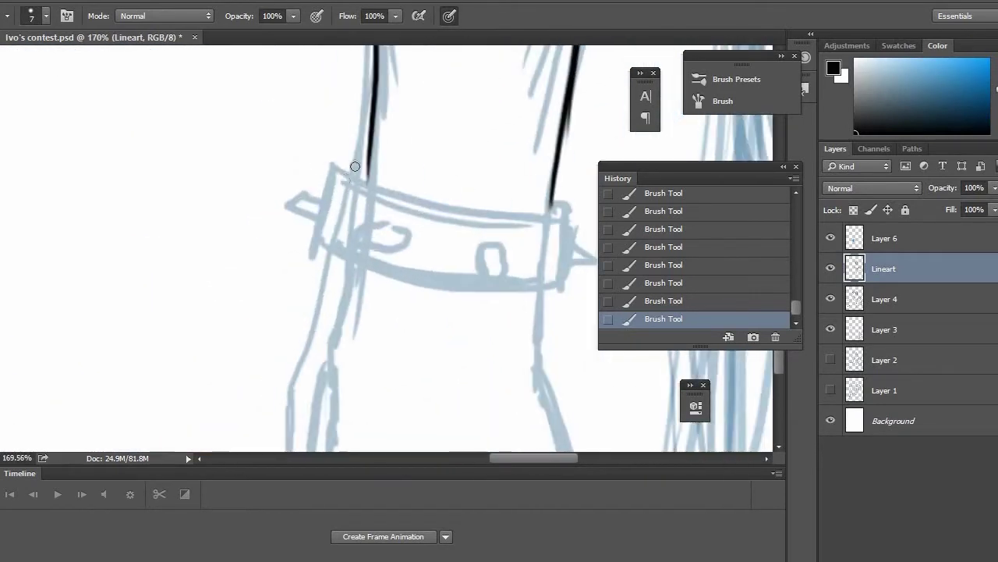
mouse_move(334, 166)
mouse_down()
mouse_move(313, 254)
mouse_move(396, 226)
mouse_move(347, 245)
mouse_up()
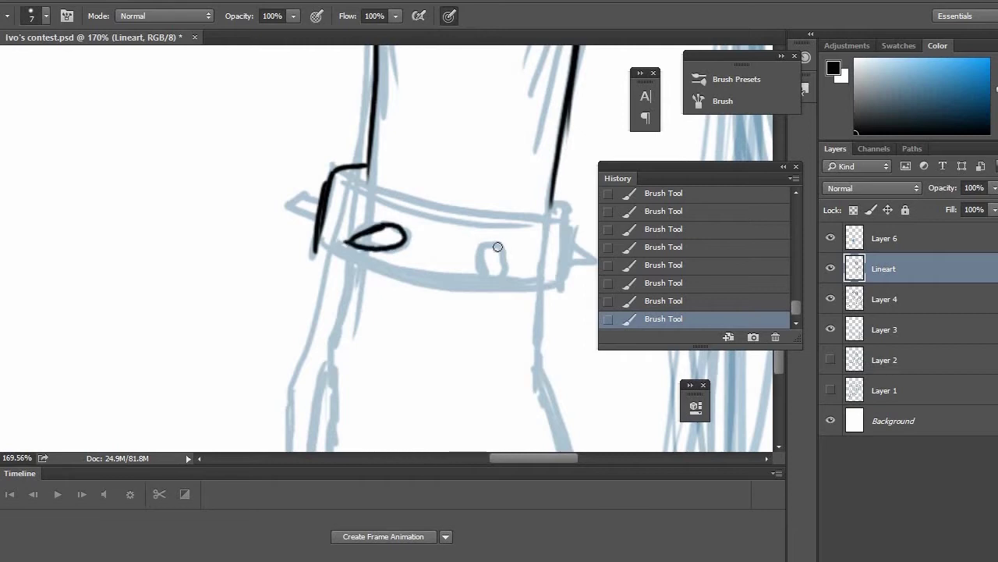
drag(490, 244, 499, 277)
Ink the ankle band's remaining end and its upper and lower edges, plus the spikes projecting from both sides.
scroll(468, 265, right, 2)
scroll(429, 277, up, 1)
drag(385, 217, 395, 306)
mouse_move(184, 198)
mouse_down()
mouse_move(396, 234)
mouse_move(273, 234)
mouse_move(395, 248)
mouse_up()
mouse_move(160, 272)
mouse_down()
mouse_move(295, 315)
mouse_move(396, 308)
mouse_up()
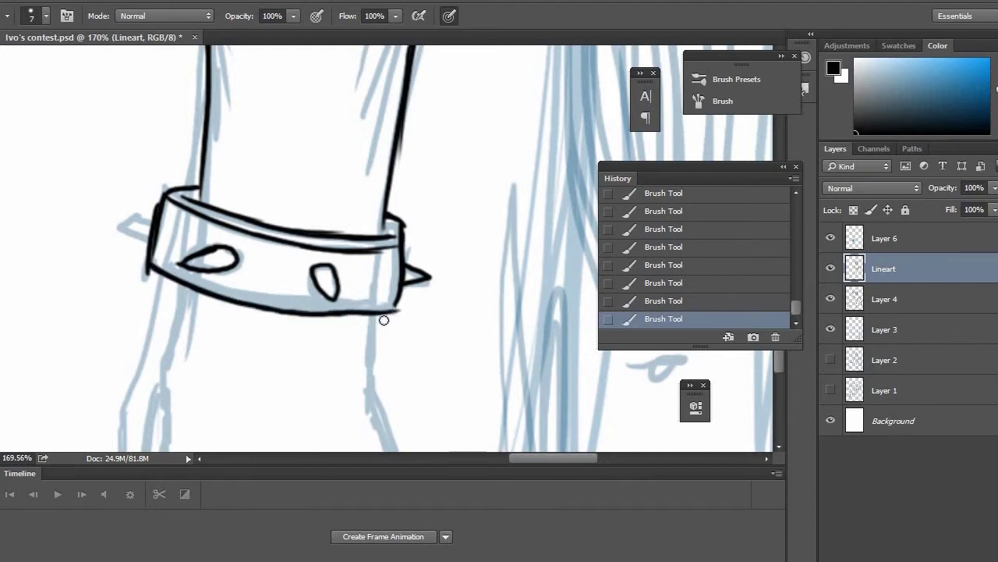
drag(123, 219, 149, 239)
drag(122, 218, 159, 225)
Ink the back of the ankle from the band toward the heel, with short shading strokes along the tendon.
drag(269, 321, 454, 125)
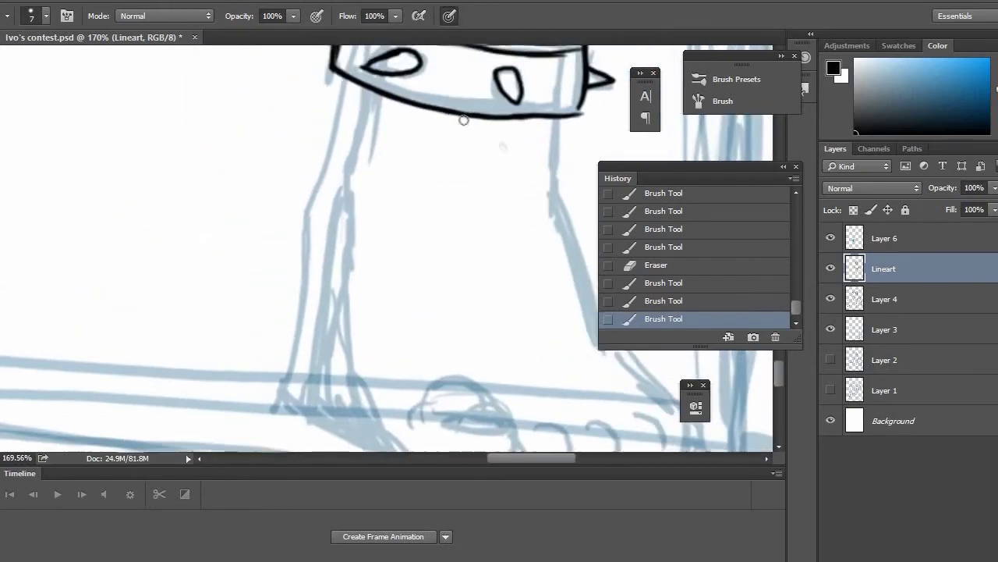
drag(357, 88, 343, 160)
mouse_move(356, 92)
mouse_down()
mouse_move(329, 195)
mouse_move(332, 263)
mouse_up()
drag(324, 204, 335, 305)
drag(329, 233, 339, 309)
drag(348, 253, 341, 310)
drag(348, 92, 299, 215)
mouse_move(302, 208)
mouse_down()
mouse_move(298, 340)
mouse_move(286, 379)
mouse_move(316, 424)
mouse_up()
Ink the heel and the inner edge of the foot up to the big toe, building up the line with overlapping strokes.
drag(341, 382, 220, 268)
drag(217, 215, 261, 345)
drag(241, 319, 297, 353)
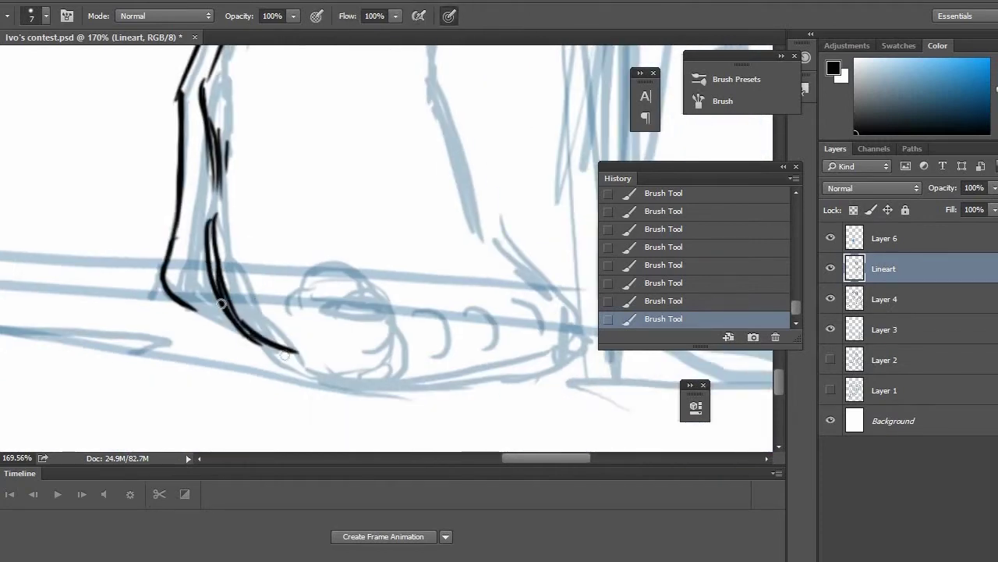
drag(173, 297, 246, 330)
mouse_move(195, 310)
mouse_down()
mouse_move(267, 351)
mouse_move(298, 354)
mouse_move(318, 378)
mouse_up()
drag(291, 353, 322, 380)
drag(293, 355, 326, 382)
drag(300, 362, 330, 385)
Ink the big toe with its nail, knuckle curve and rounded underside.
drag(317, 332, 391, 332)
drag(320, 336, 337, 315)
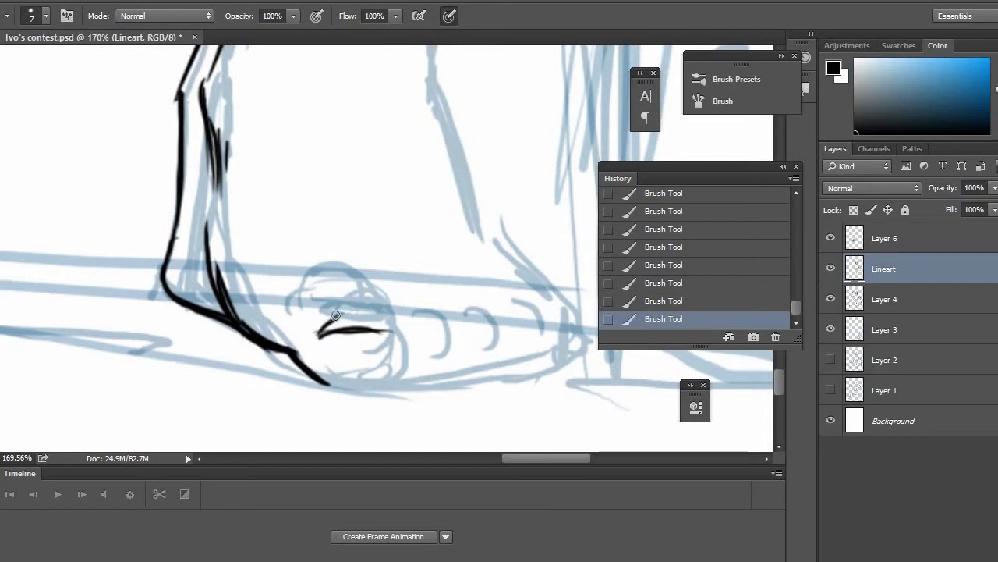
mouse_move(313, 279)
mouse_down()
mouse_move(365, 300)
mouse_move(374, 315)
mouse_up()
mouse_move(334, 300)
mouse_down()
mouse_move(404, 335)
mouse_move(391, 382)
mouse_up()
drag(406, 348, 340, 386)
Ink the four smaller toes with their nails and the short curves above them.
drag(427, 321, 402, 378)
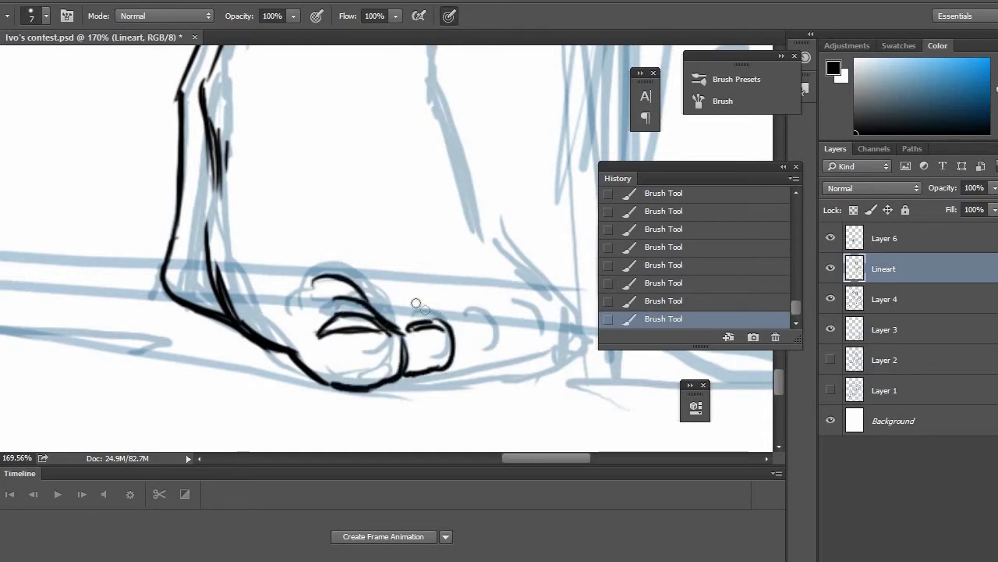
mouse_move(393, 297)
mouse_down()
mouse_move(429, 313)
mouse_move(219, 339)
mouse_move(235, 381)
mouse_up()
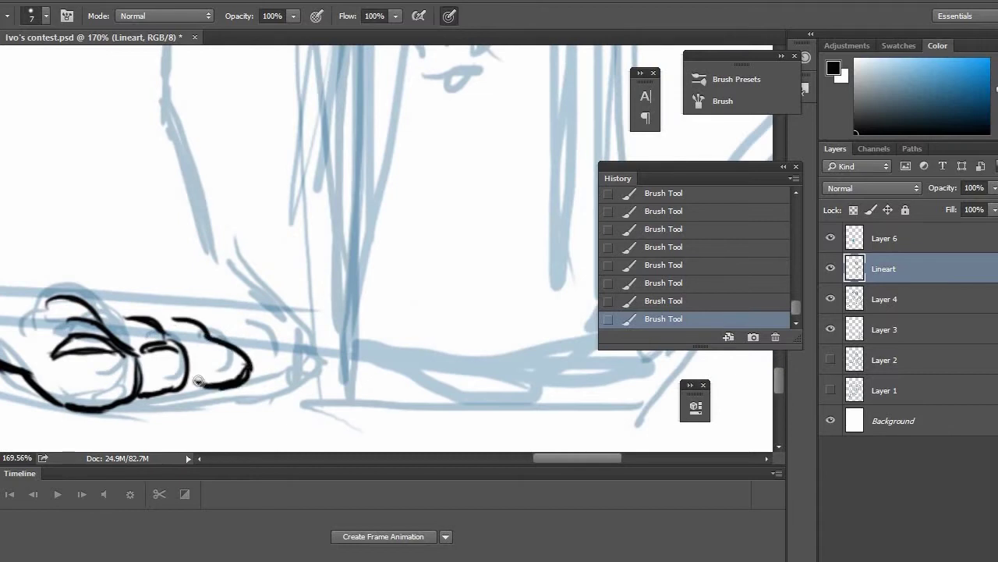
drag(201, 350, 235, 355)
drag(216, 308, 277, 355)
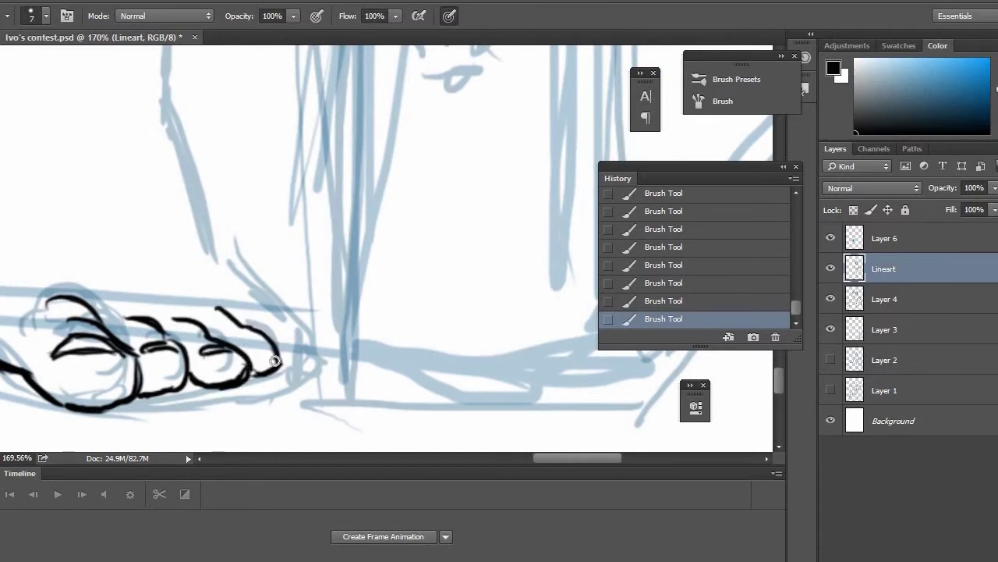
drag(252, 304, 318, 352)
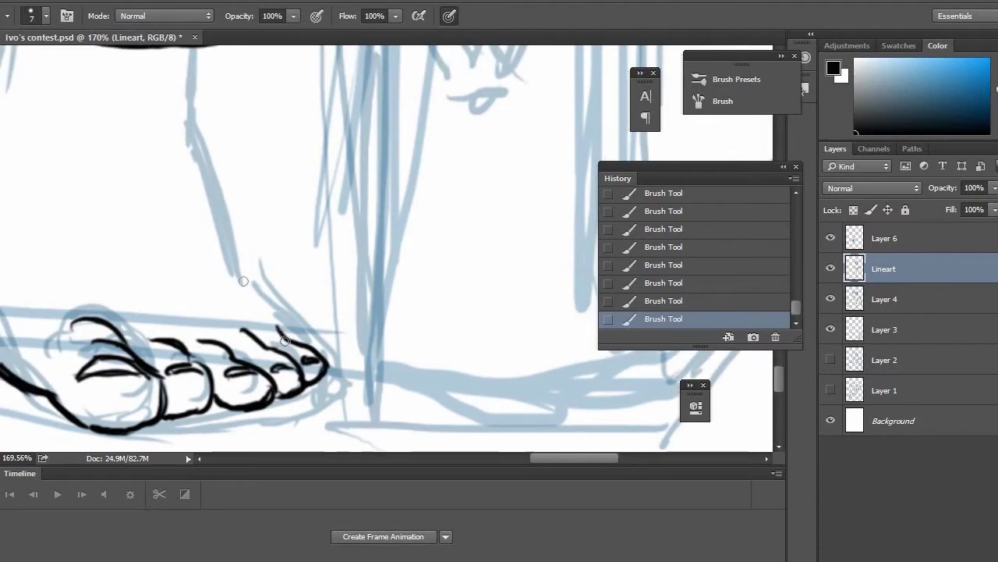
Ink the front of the foot from the smallest toe up to the ankle band, and save the drawing.
drag(241, 277, 288, 342)
drag(265, 289, 364, 354)
mouse_move(281, 191)
mouse_down()
mouse_move(343, 353)
mouse_move(288, 114)
mouse_up()
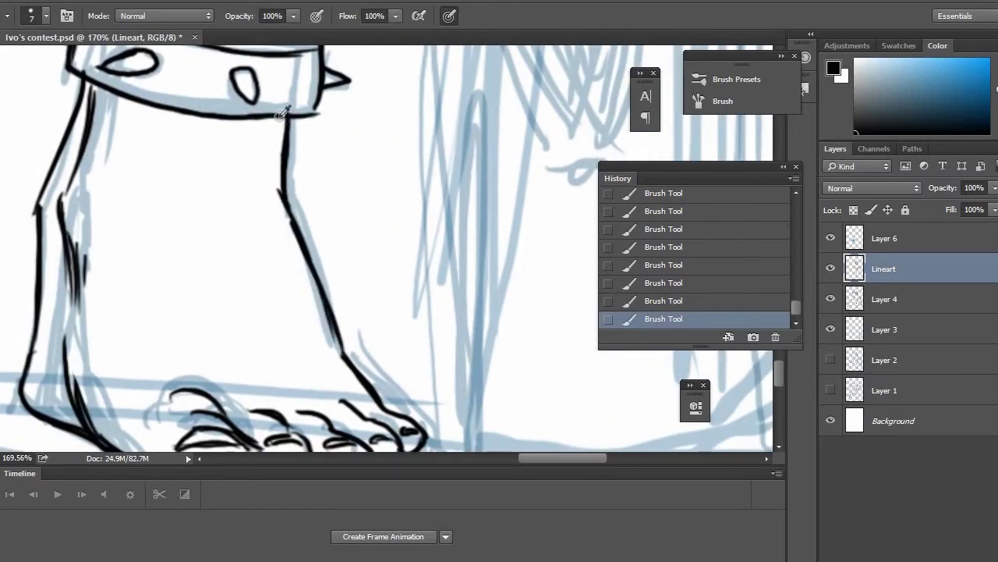
scroll(290, 109, down, 8)
drag(314, 189, 434, 446)
drag(141, 211, 349, 270)
drag(277, 175, 217, 561)
scroll(343, 113, up, 8)
key(ctrl+s)
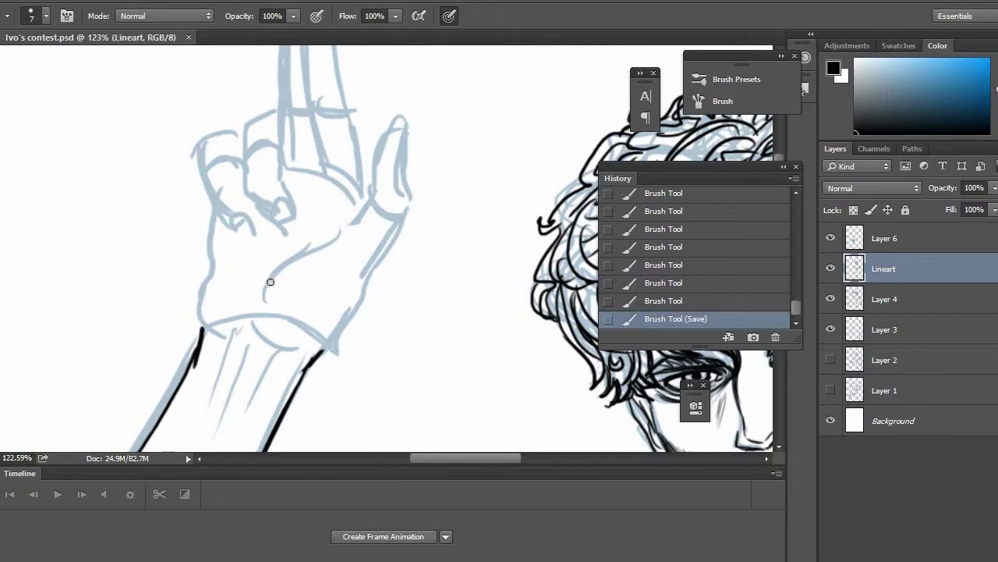
Ink the raised hand's palm crease and the thumb-side contour down to the wrist.
drag(269, 281, 337, 234)
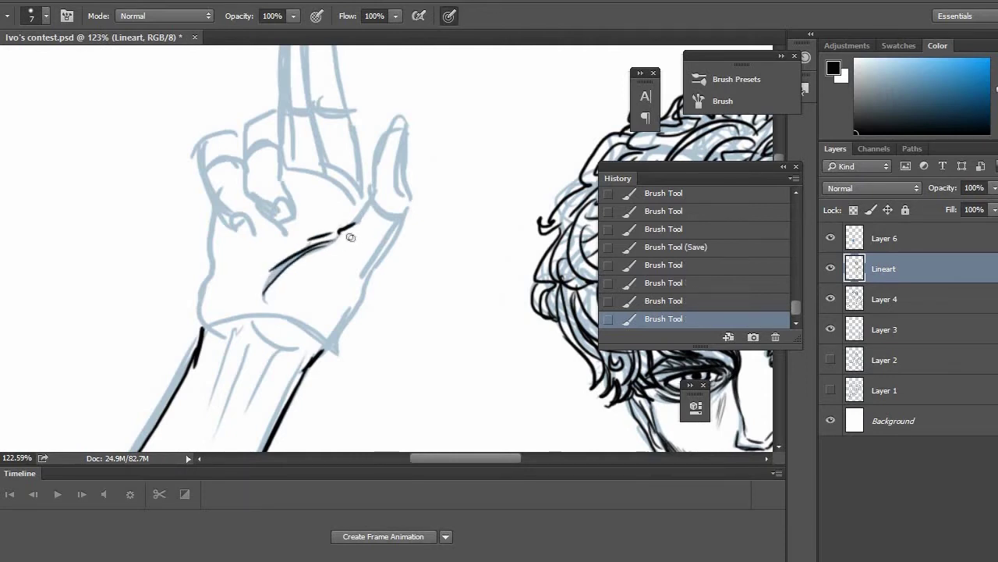
scroll(375, 242, up, 3)
mouse_move(350, 294)
mouse_down()
mouse_move(404, 156)
mouse_move(422, 243)
mouse_move(404, 320)
mouse_move(375, 364)
mouse_up()
mouse_move(375, 370)
mouse_down()
mouse_move(440, 229)
mouse_move(386, 321)
mouse_up()
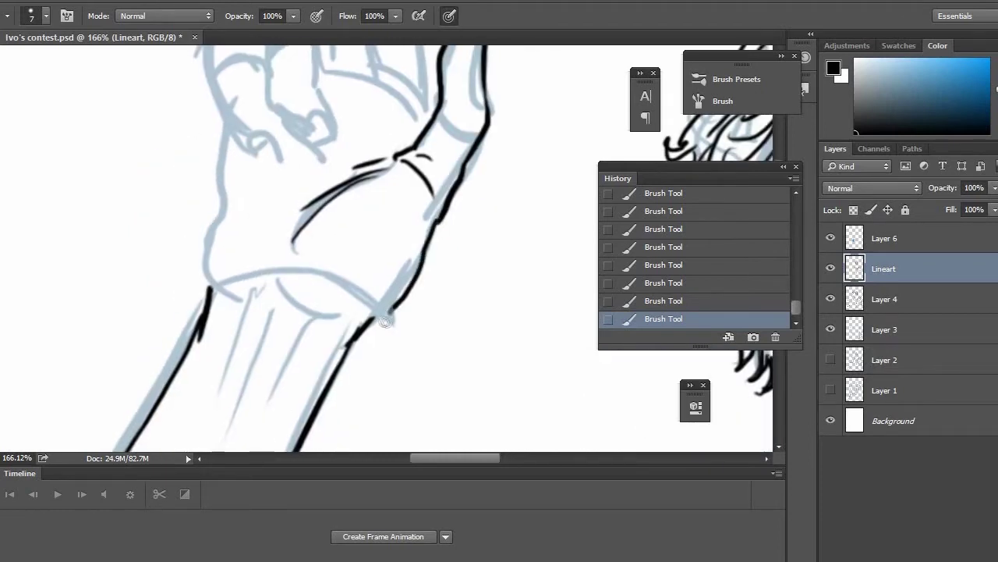
Ink the little-finger side of the raised palm, the curved edge at the wrist and a long tendon line below it.
drag(222, 139, 212, 228)
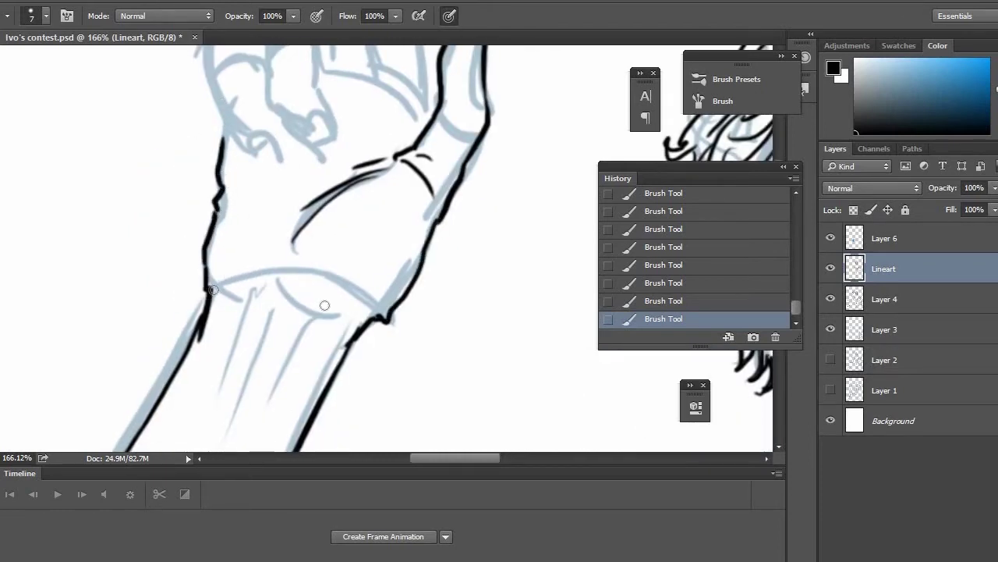
drag(207, 289, 355, 292)
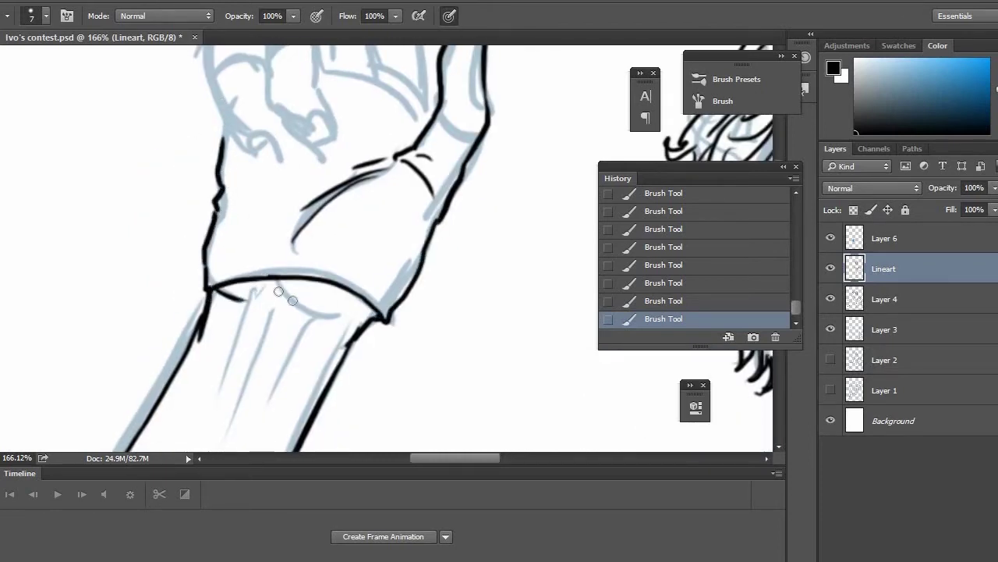
mouse_move(279, 287)
mouse_down()
mouse_move(340, 316)
mouse_move(378, 220)
mouse_up()
mouse_move(345, 189)
mouse_down()
mouse_move(353, 234)
mouse_move(273, 390)
mouse_up()
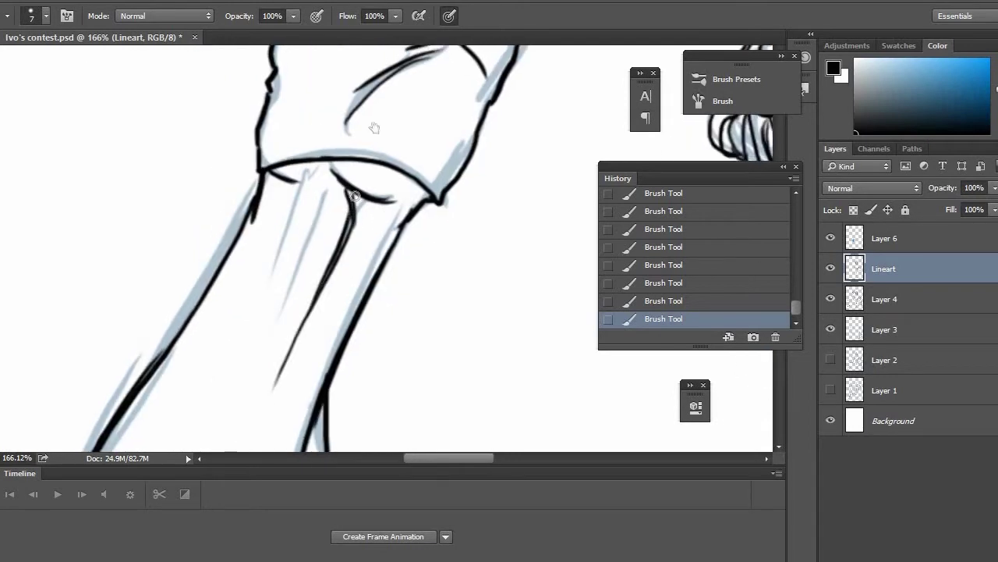
Ink the raised hand's thumb tip and the extended index finger with its joint line and base crease.
drag(374, 128, 329, 325)
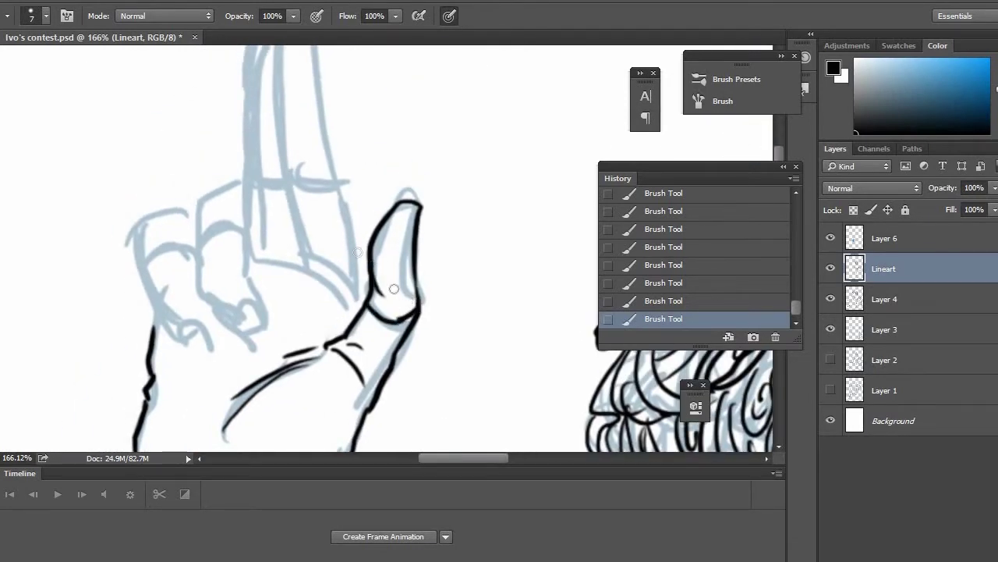
drag(394, 288, 420, 355)
mouse_move(304, 105)
mouse_down()
mouse_move(337, 72)
mouse_move(344, 189)
mouse_up()
key(ctrl+z)
drag(337, 71, 389, 371)
drag(309, 84, 305, 152)
mouse_move(312, 197)
mouse_down()
mouse_move(335, 329)
mouse_move(327, 311)
mouse_move(376, 361)
mouse_up()
drag(322, 249, 362, 255)
drag(300, 139, 315, 188)
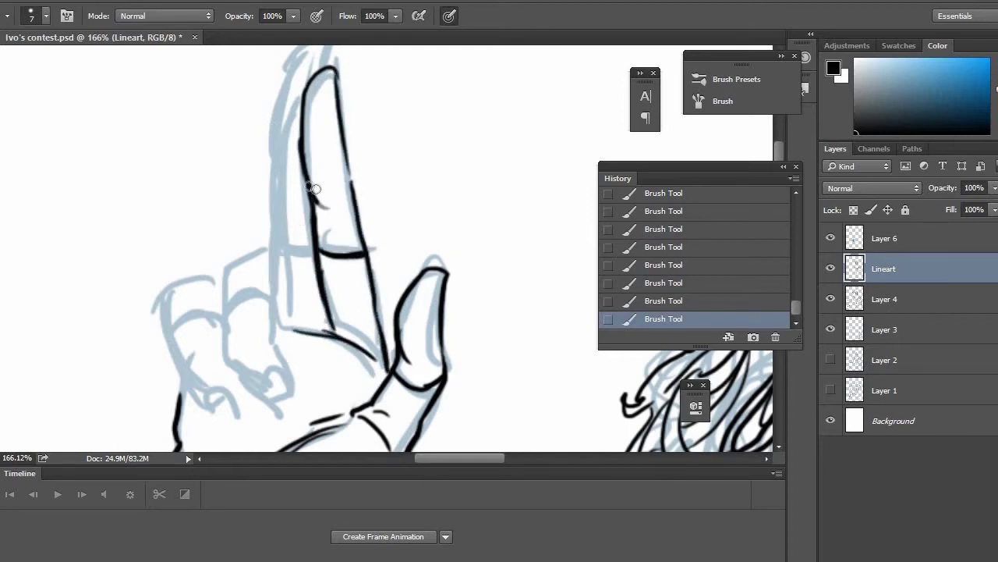
Ink the extended middle finger behind the index finger, including its rounded tip and inner crease.
mouse_move(281, 326)
mouse_down()
mouse_move(281, 133)
mouse_move(294, 74)
mouse_up()
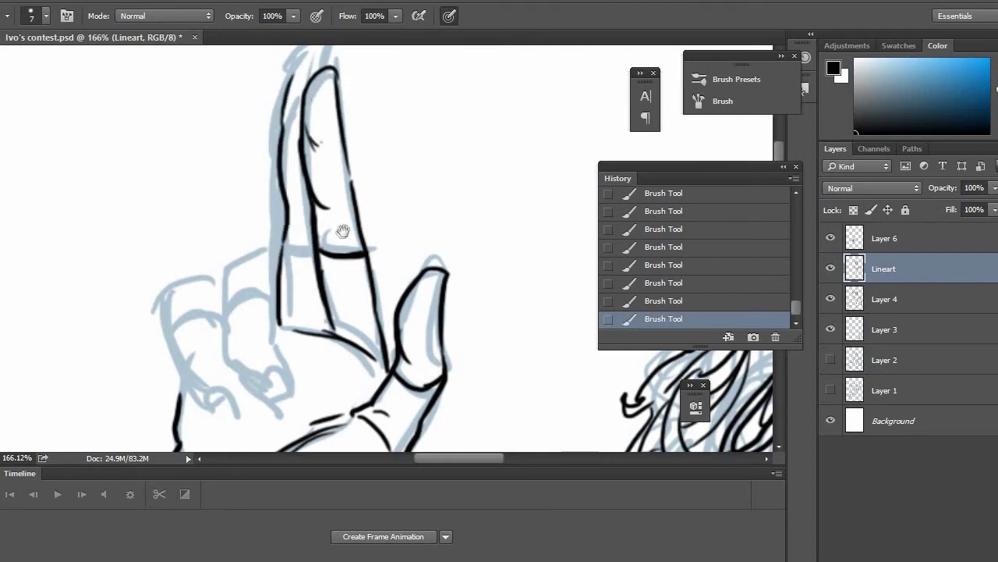
drag(341, 230, 359, 347)
drag(300, 245, 310, 186)
drag(361, 159, 385, 55)
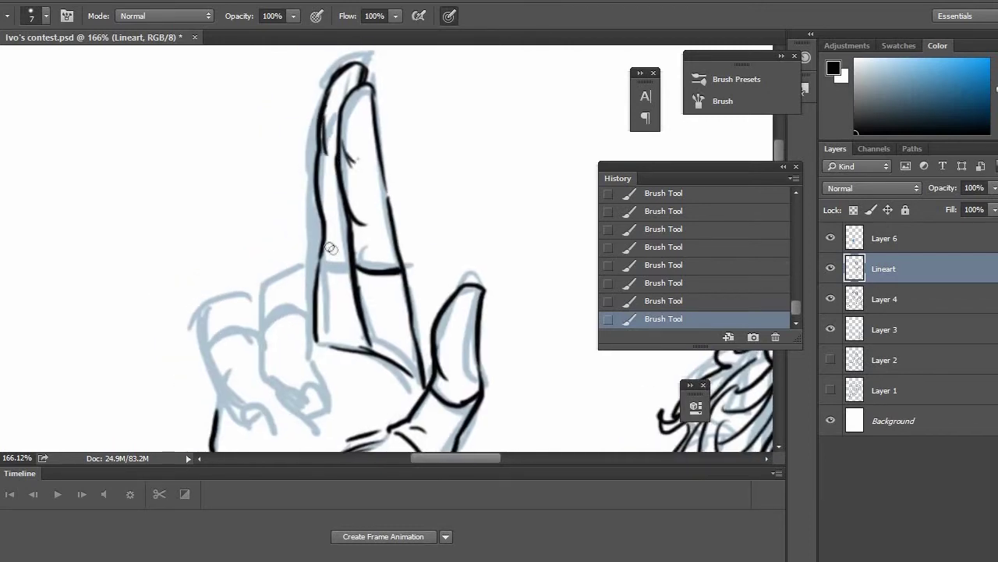
Ink the curled ring finger with its nail and clean up the line where it meets the raised fingers.
mouse_move(315, 187)
mouse_down()
mouse_move(337, 258)
mouse_move(347, 122)
mouse_move(407, 90)
mouse_up()
mouse_move(396, 108)
mouse_down()
mouse_move(334, 129)
mouse_move(332, 199)
mouse_move(367, 237)
mouse_up()
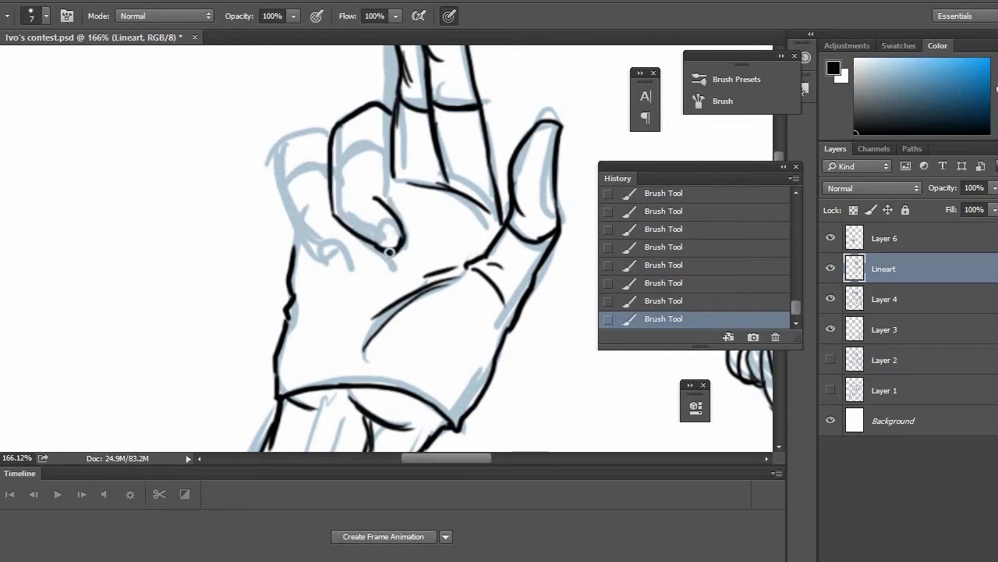
mouse_move(382, 148)
mouse_down()
mouse_move(334, 170)
mouse_move(392, 160)
mouse_up()
drag(385, 151, 390, 205)
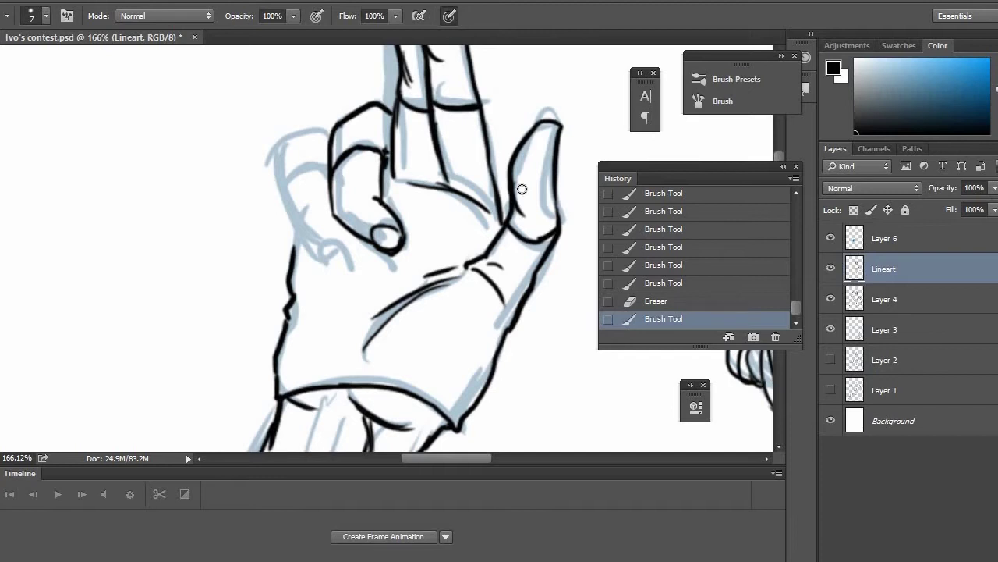
drag(383, 159, 390, 179)
Ink the curled little finger with its nail, and add shorter tendon lines on the wrist.
mouse_move(328, 153)
mouse_down()
mouse_move(275, 173)
mouse_move(306, 248)
mouse_move(355, 243)
mouse_up()
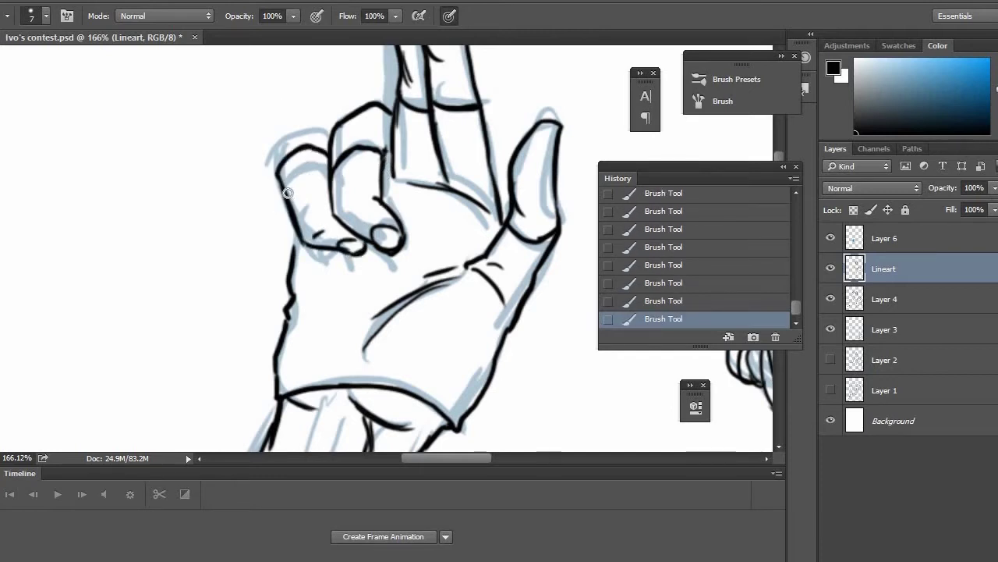
drag(293, 256, 286, 211)
scroll(444, 219, down, 5)
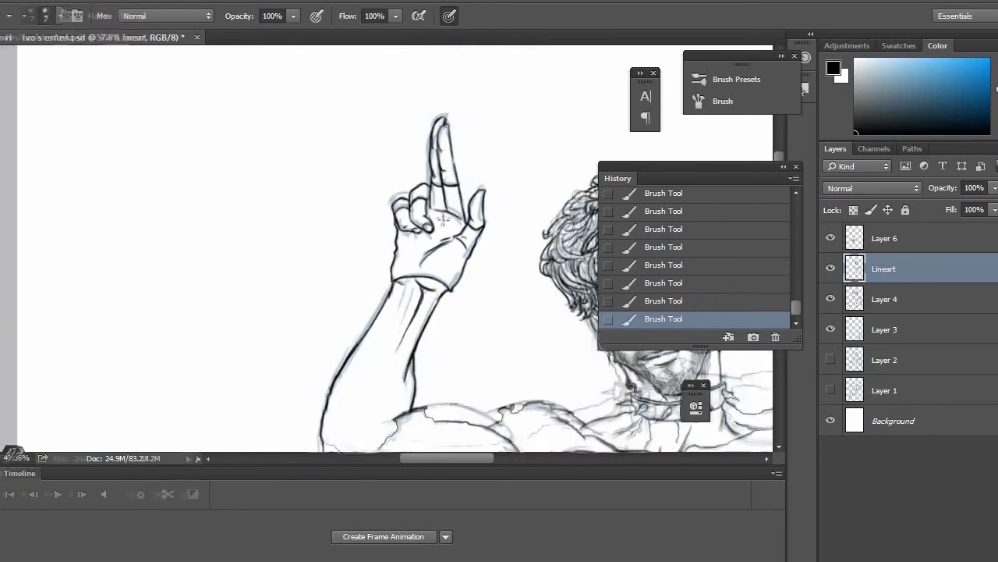
scroll(306, 187, up, 3)
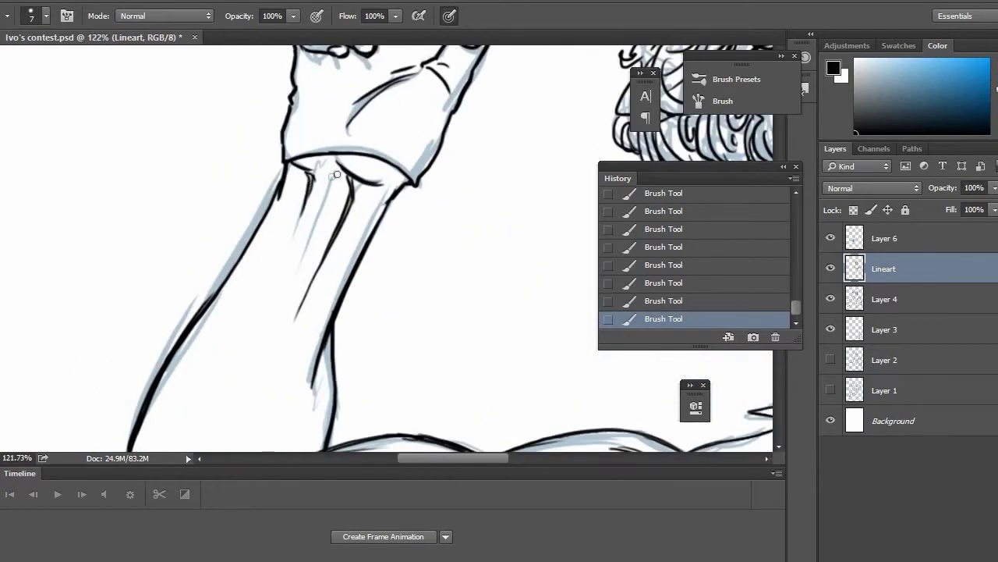
Ink the underside of the thigh opposite the gloved hand, from the crease behind the knee to the emoji.
scroll(310, 225, down, 8)
drag(249, 411, 302, 179)
scroll(302, 179, up, 2)
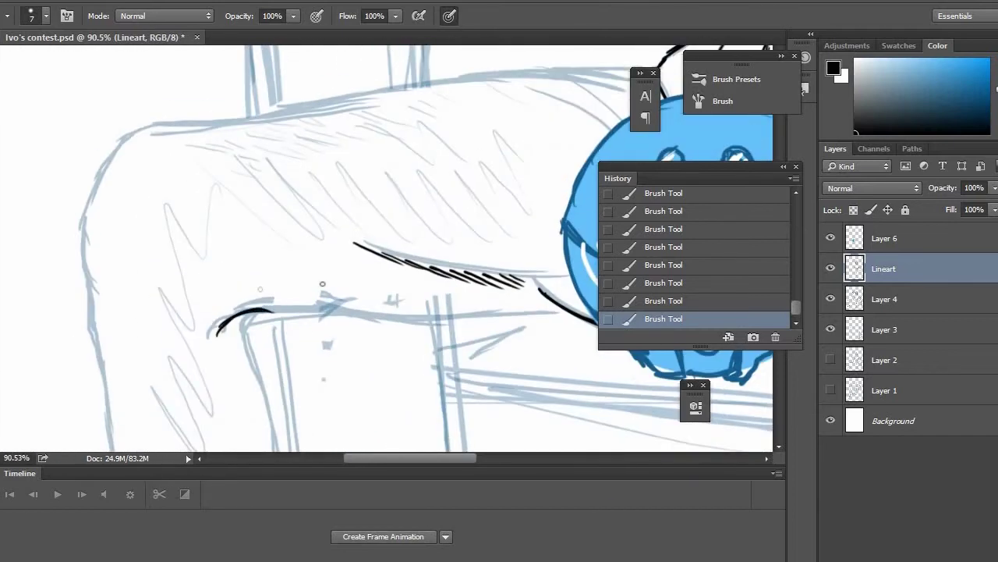
drag(246, 310, 519, 316)
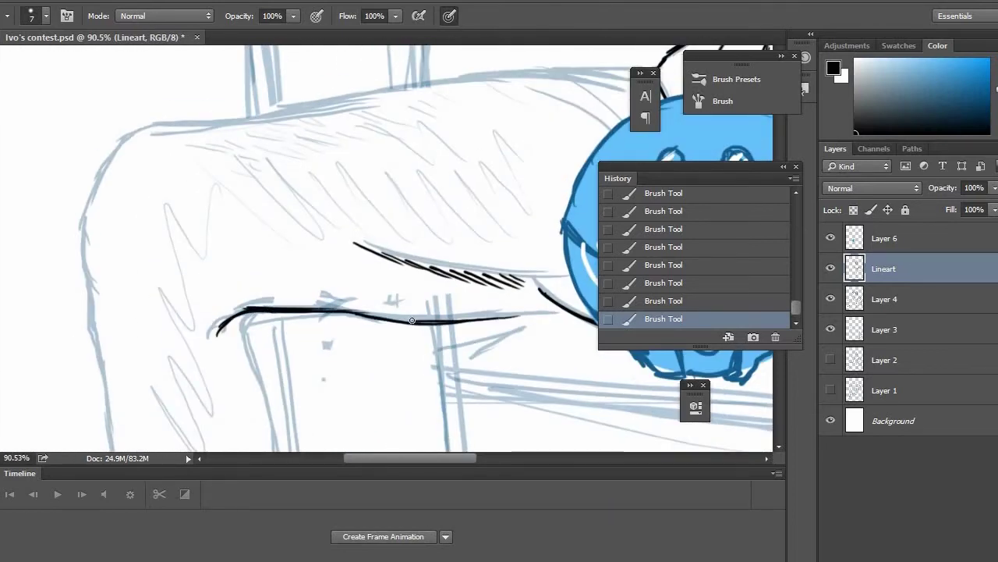
click(661, 301)
drag(414, 322, 555, 311)
Ink the crease behind the bent knee and the rounded outer contour of the kneecap up to the thigh.
drag(368, 334, 380, 213)
scroll(269, 251, up, 4)
scroll(145, 310, left, 1)
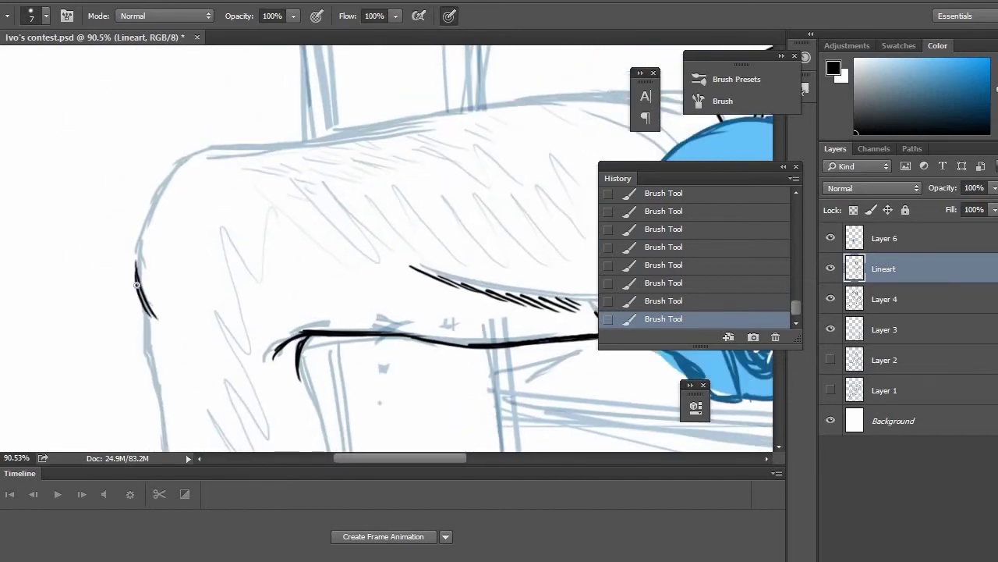
mouse_move(137, 285)
mouse_down()
mouse_move(152, 184)
mouse_move(238, 152)
mouse_up()
scroll(171, 189, up, 2)
scroll(170, 188, right, 2)
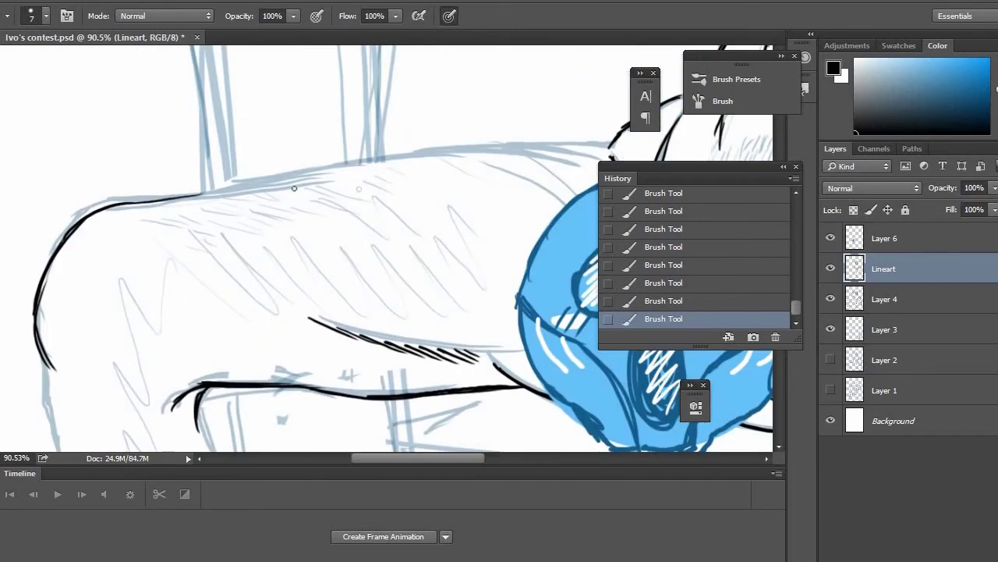
Ink the thigh's upper contour from the knee toward the hip, undoing and retrying the long stroke.
drag(130, 203, 250, 188)
drag(190, 196, 535, 162)
key(ctrl+z)
drag(137, 203, 585, 167)
key(ctrl+z)
drag(206, 195, 585, 163)
key(ctrl+z)
mouse_move(259, 184)
mouse_down()
mouse_move(523, 143)
mouse_move(491, 138)
mouse_up()
key(ctrl+z)
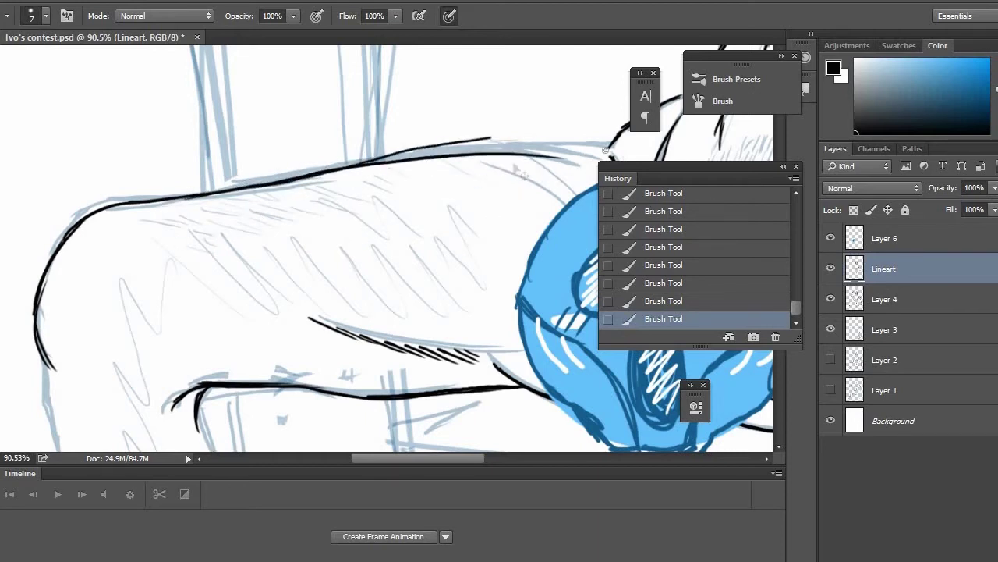
key(ctrl+z)
Extend the thigh's upper contour to the hip with overlapping strokes.
drag(257, 183, 312, 173)
mouse_move(376, 181)
mouse_down()
mouse_move(269, 208)
mouse_move(478, 172)
mouse_up()
drag(264, 192, 467, 169)
drag(378, 172, 492, 168)
mouse_move(426, 169)
mouse_down()
mouse_move(499, 172)
mouse_move(404, 193)
mouse_move(401, 180)
mouse_move(480, 178)
mouse_up()
Erase the doubled line inside the thigh's upper contour with a larger eraser and smooth the remaining line.
key(bracketright)
key(bracketright)
key(bracketright)
key(bracketright)
key(bracketright)
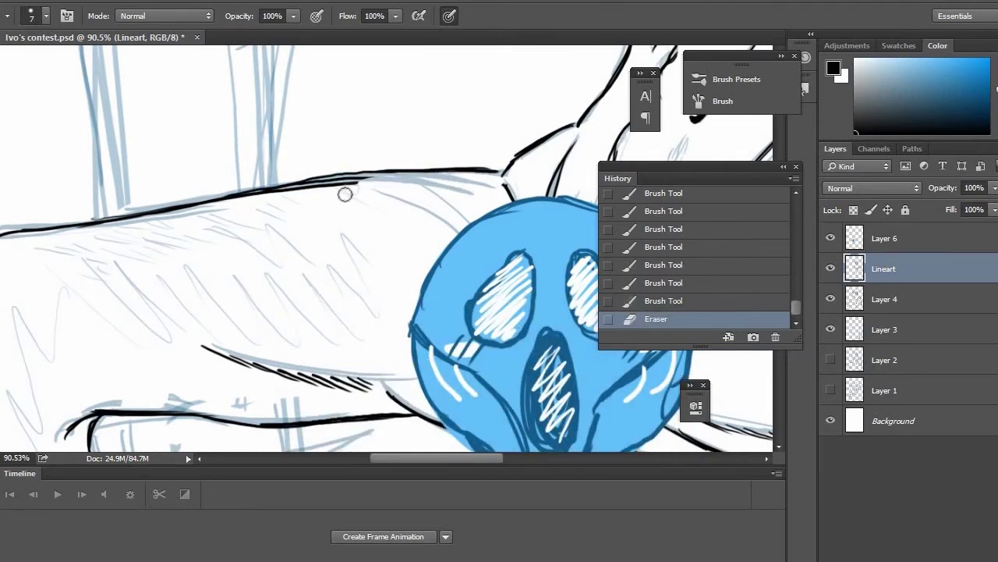
mouse_move(344, 194)
mouse_down()
mouse_move(203, 220)
mouse_move(302, 179)
mouse_up()
drag(238, 193, 305, 178)
mouse_move(257, 187)
mouse_down()
mouse_move(334, 174)
mouse_move(292, 181)
mouse_up()
drag(261, 188, 410, 171)
drag(370, 172, 456, 170)
drag(348, 222, 325, 201)
Ink the shin and calf contours of the lower leg from the knee down to the ankle cuff.
mouse_move(113, 367)
mouse_down()
mouse_move(398, 232)
mouse_move(490, 159)
mouse_up()
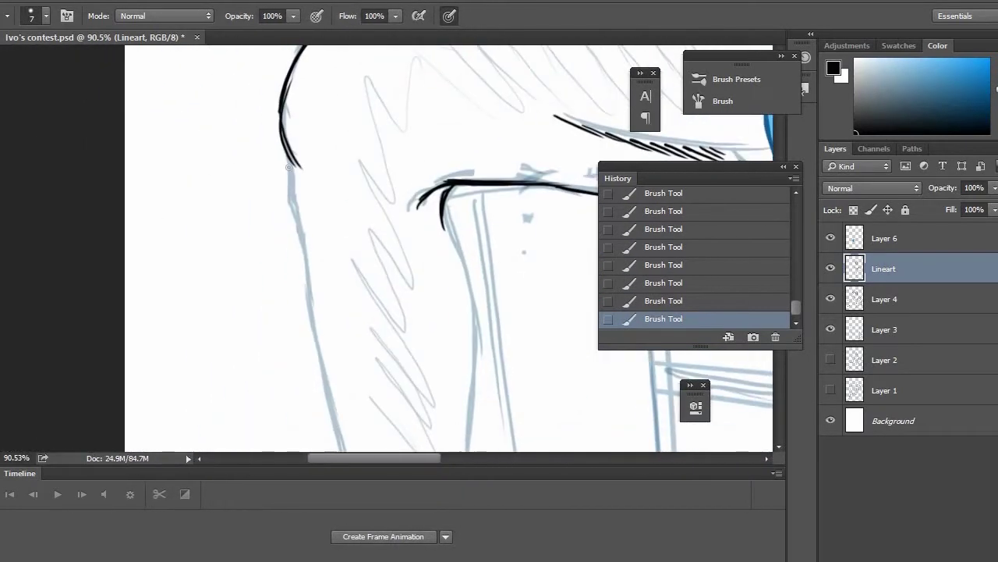
drag(290, 204, 302, 242)
drag(435, 274, 376, 166)
mouse_move(385, 95)
mouse_down()
mouse_move(420, 236)
mouse_move(411, 437)
mouse_up()
drag(236, 119, 285, 322)
key(ctrl+z)
drag(250, 181, 284, 354)
key(ctrl+z)
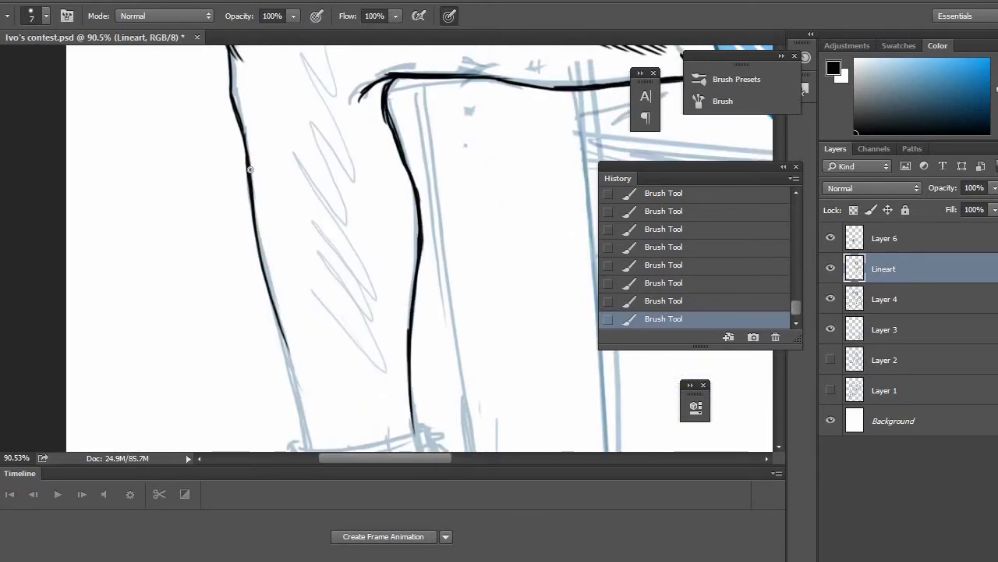
key(ctrl+z)
mouse_move(250, 169)
mouse_down()
mouse_move(261, 268)
mouse_move(311, 456)
mouse_up()
scroll(341, 185, right, 1)
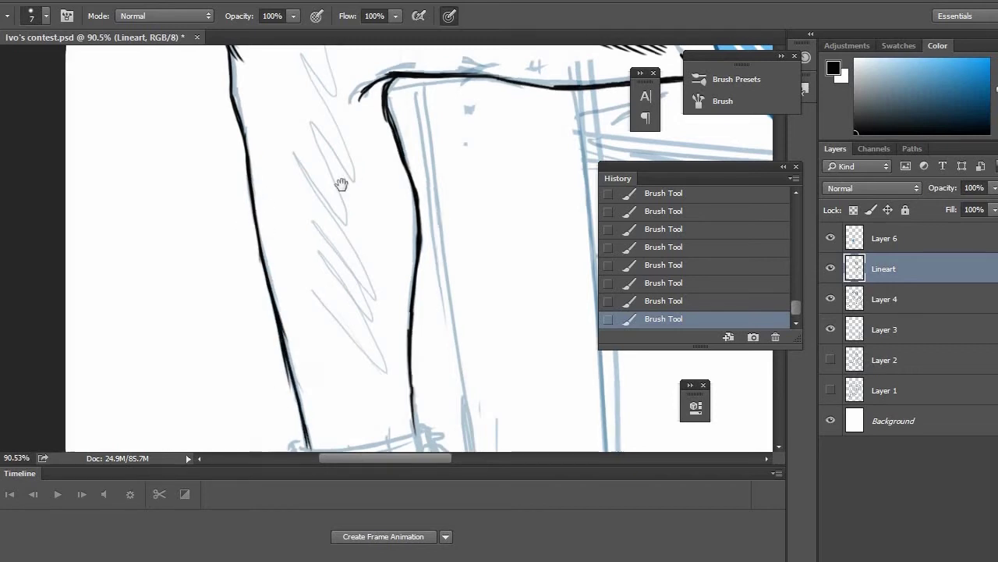
Clean up the uneven edges of the shin line with the eraser.
scroll(340, 185, down, 3)
drag(257, 227, 273, 278)
mouse_move(258, 225)
mouse_down()
mouse_move(269, 258)
mouse_move(254, 199)
mouse_up()
mouse_move(243, 142)
mouse_down()
mouse_move(237, 102)
mouse_move(250, 148)
mouse_up()
drag(244, 118, 254, 171)
Ink the upper rim of the spiked ankle cuff with the brush size set to 6.
drag(367, 247, 422, 72)
key(bracketleft)
key(bracketleft)
key(bracketleft)
key(bracketleft)
key(bracketleft)
key(bracketleft)
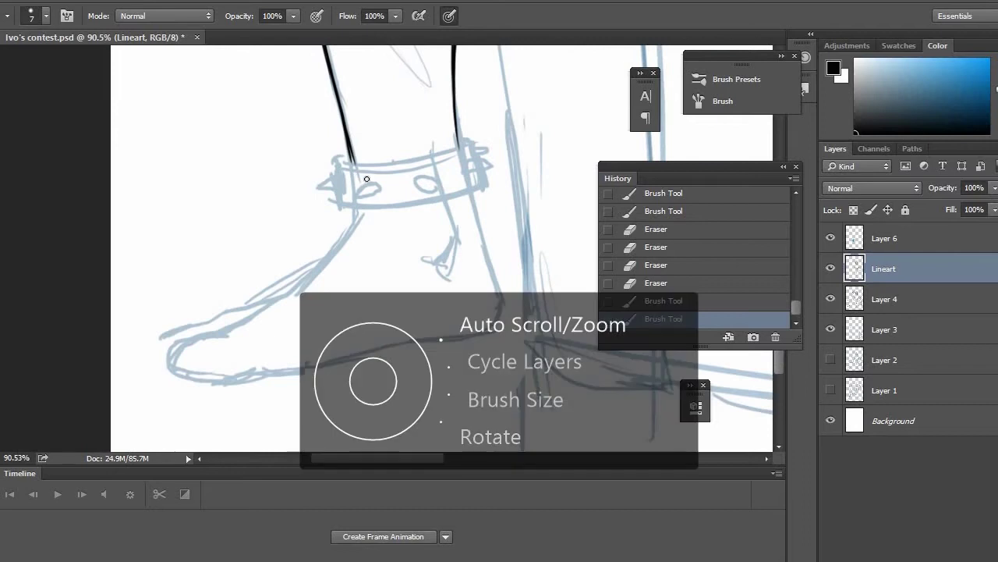
scroll(367, 179, up, 5)
key(bracketleft)
key(bracketleft)
key(bracketleft)
key(bracketleft)
mouse_move(252, 241)
mouse_down()
mouse_move(348, 247)
mouse_move(509, 203)
mouse_move(379, 244)
mouse_move(358, 241)
mouse_move(457, 222)
mouse_up()
key(ctrl+z)
drag(387, 240, 493, 209)
drag(436, 230, 504, 205)
mouse_move(487, 197)
mouse_down()
mouse_move(517, 202)
mouse_move(500, 215)
mouse_up()
Ink the rim's thickness line and the front side edge of the ankle cuff.
click(655, 280)
mouse_move(258, 227)
mouse_down()
mouse_move(232, 247)
mouse_move(334, 267)
mouse_move(469, 241)
mouse_move(285, 254)
mouse_up()
drag(427, 248, 503, 212)
drag(227, 249, 246, 329)
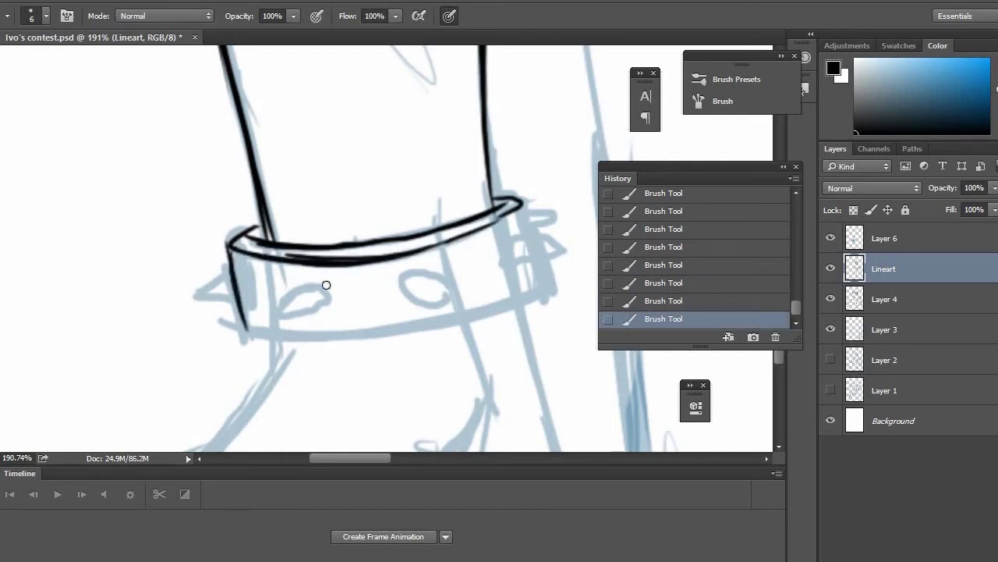
Ink the two studs on the front of the ankle cuff and the large spike near its back edge.
mouse_move(325, 284)
mouse_down()
mouse_move(293, 300)
mouse_move(287, 316)
mouse_move(325, 304)
mouse_up()
mouse_move(426, 275)
mouse_down()
mouse_move(413, 295)
mouse_move(419, 284)
mouse_move(443, 301)
mouse_up()
drag(413, 285, 454, 300)
drag(562, 242, 559, 239)
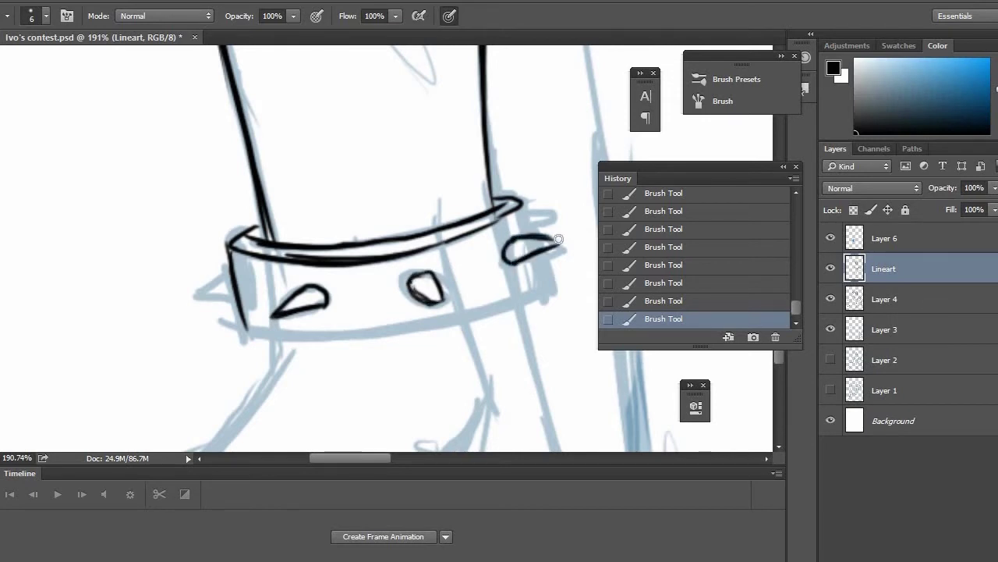
Ink the ankle cuff's lower edge, its back edge and the small spikes protruding on both sides.
mouse_move(261, 335)
mouse_down()
mouse_move(394, 324)
mouse_move(542, 290)
mouse_move(532, 221)
mouse_move(550, 212)
mouse_up()
key(ctrl+z)
drag(550, 213, 531, 232)
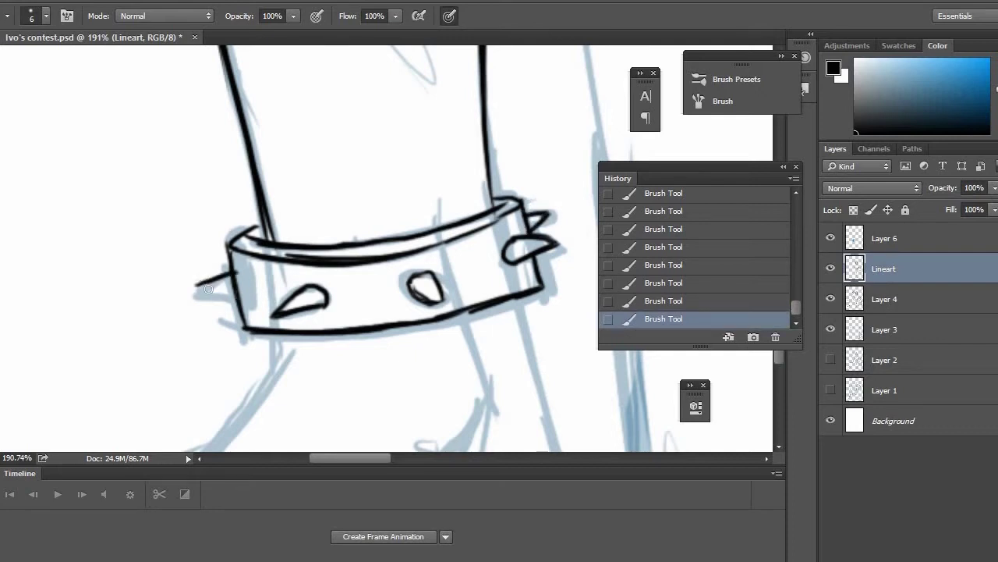
drag(233, 254, 230, 243)
drag(230, 245, 265, 223)
Ink the tendon and ankle bone lines below the cuff.
mouse_move(373, 372)
mouse_down()
mouse_move(350, 171)
mouse_move(350, 180)
mouse_up()
drag(440, 121, 471, 199)
mouse_move(447, 121)
mouse_down()
mouse_move(469, 197)
mouse_move(424, 265)
mouse_up()
drag(468, 199, 446, 282)
drag(385, 250, 462, 294)
drag(418, 266, 447, 278)
Ink the back of the ankle from the cuff down around the heel.
mouse_move(504, 116)
mouse_down()
mouse_move(388, 125)
mouse_move(421, 248)
mouse_up()
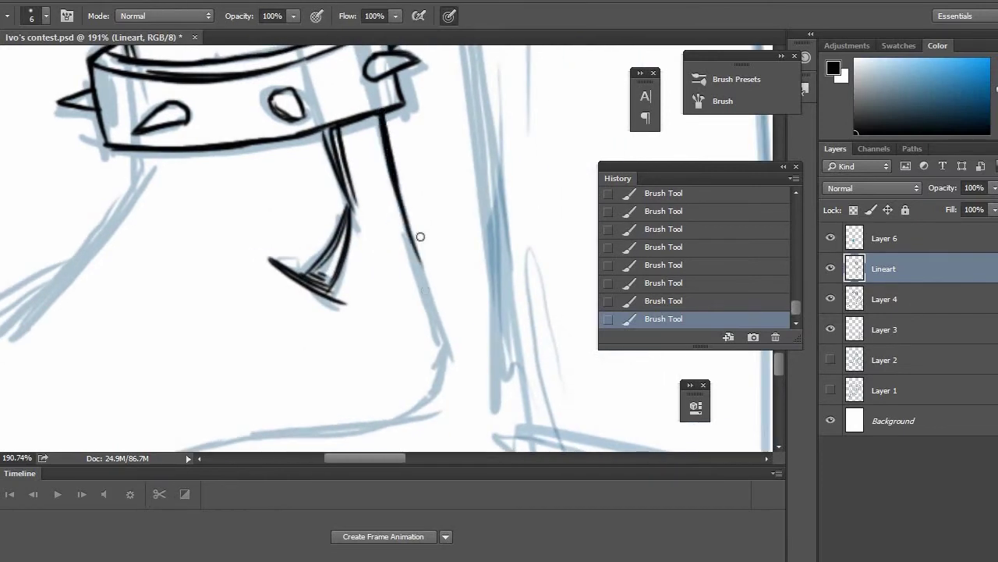
drag(400, 201, 440, 340)
drag(405, 236, 444, 347)
drag(445, 390, 460, 310)
mouse_move(457, 257)
mouse_down()
mouse_move(434, 327)
mouse_move(447, 316)
mouse_up()
Ink the sole of the foot from the heel to the ball, thickening it with overlapping strokes.
drag(300, 361, 481, 266)
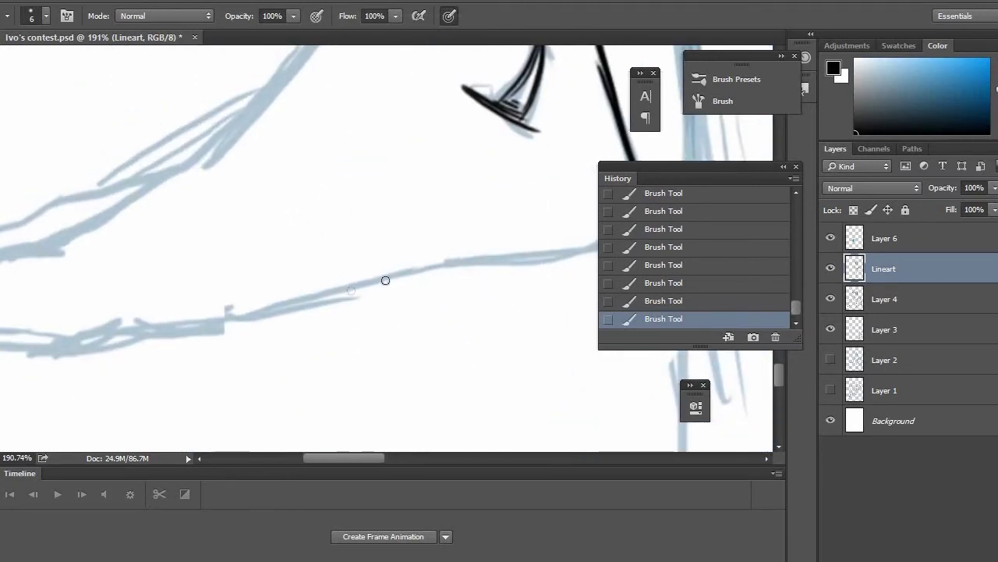
drag(362, 285, 521, 250)
drag(391, 324, 171, 422)
key(ctrl+z)
drag(154, 380, 331, 351)
drag(222, 364, 359, 346)
drag(290, 360, 390, 334)
drag(153, 371, 363, 318)
drag(100, 375, 239, 367)
drag(141, 375, 337, 337)
drag(239, 364, 381, 321)
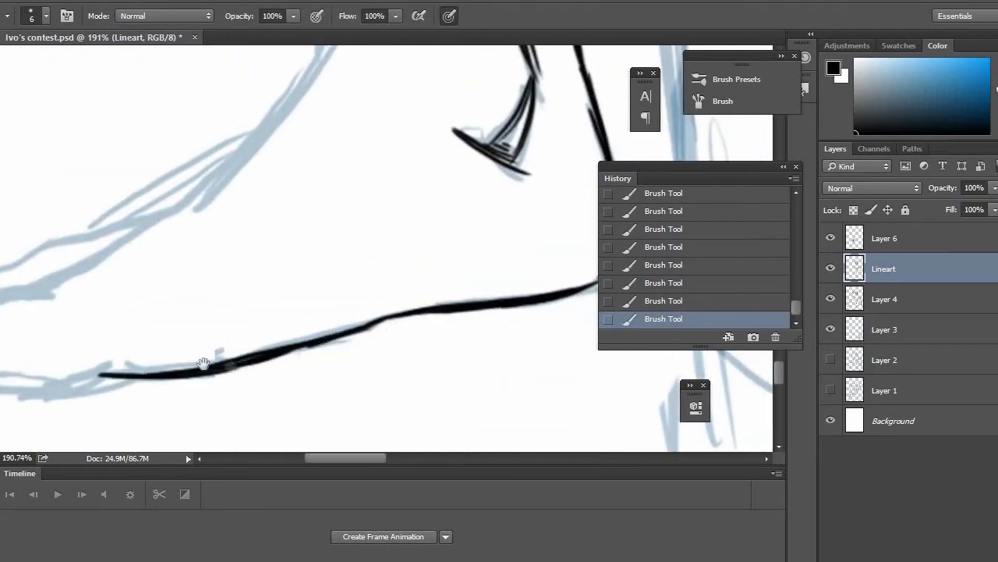
Ink the big toe with its nail and the line running from it up the foot.
drag(203, 363, 408, 300)
drag(135, 302, 265, 316)
mouse_move(160, 316)
mouse_down()
mouse_move(188, 326)
mouse_move(309, 313)
mouse_move(139, 252)
mouse_move(232, 252)
mouse_move(212, 260)
mouse_move(317, 204)
mouse_up()
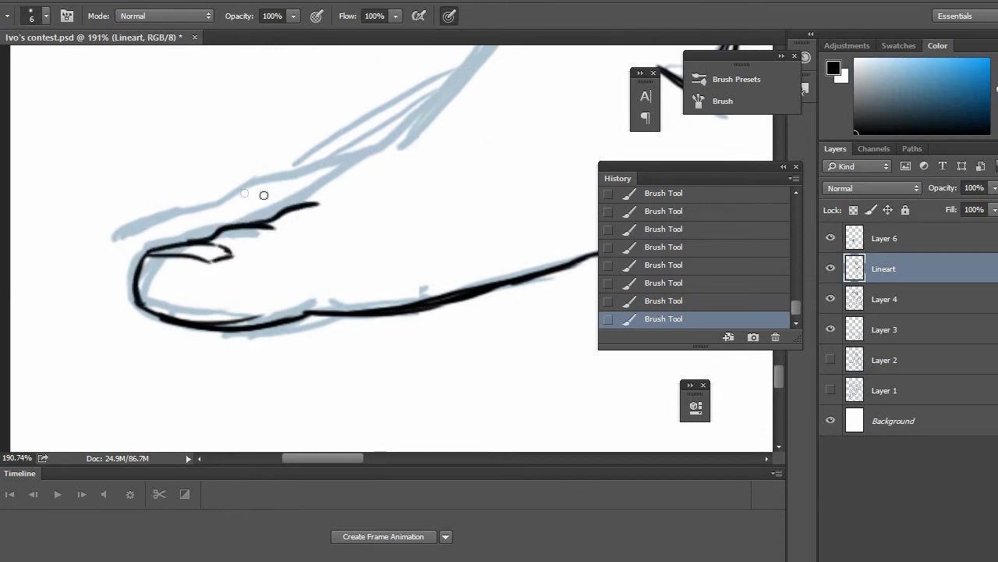
key(ctrl+z)
drag(253, 225, 355, 171)
drag(340, 168, 401, 131)
Ink the smaller toes behind the big toe and the upper edge of the forefoot.
mouse_move(133, 299)
mouse_down()
mouse_move(134, 246)
mouse_move(107, 287)
mouse_up()
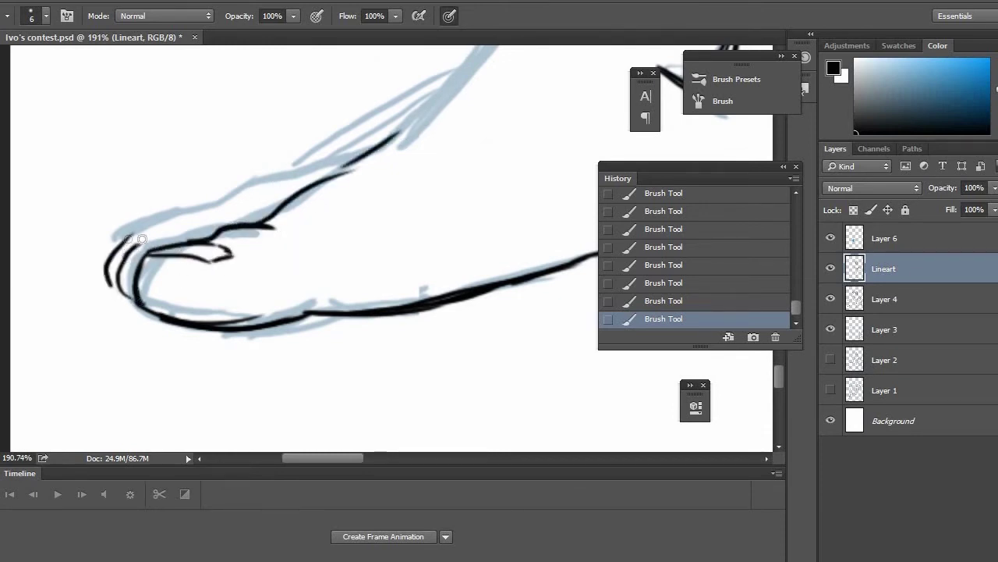
drag(121, 242, 182, 238)
drag(100, 248, 318, 167)
Ink the instep up to the ankle cuff and add parallel tendon lines along it.
drag(383, 146, 317, 294)
mouse_move(221, 321)
mouse_down()
mouse_move(393, 213)
mouse_move(460, 145)
mouse_move(425, 171)
mouse_move(347, 290)
mouse_up()
drag(459, 152, 342, 298)
drag(396, 214, 344, 281)
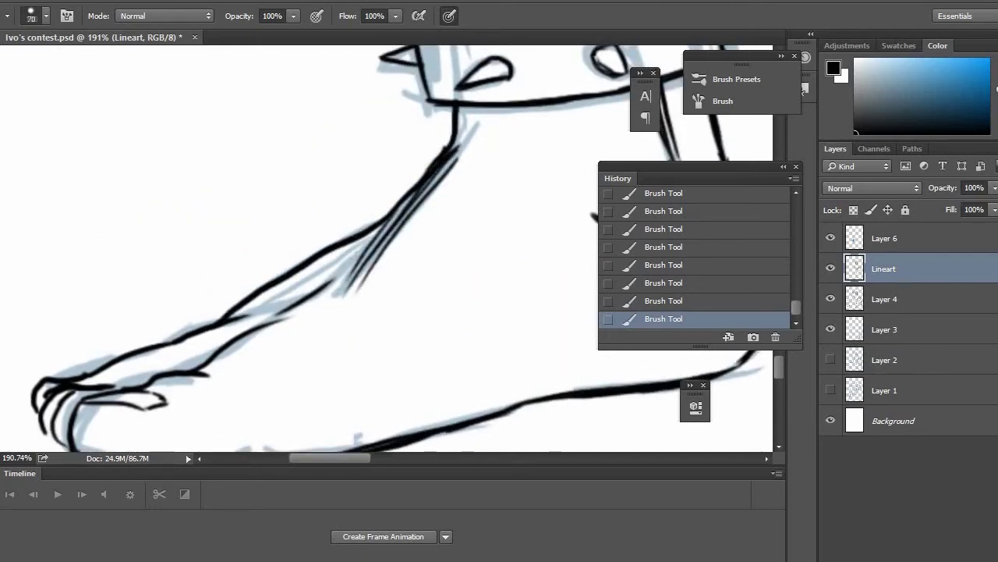
Reinforce the outline around the tips of the toes.
scroll(351, 254, down, 10)
drag(581, 225, 436, 216)
mouse_move(557, 118)
mouse_down()
mouse_move(542, 126)
mouse_move(573, 119)
mouse_up()
scroll(106, 343, up, 12)
key(bracketleft)
key(bracketleft)
drag(100, 280, 217, 359)
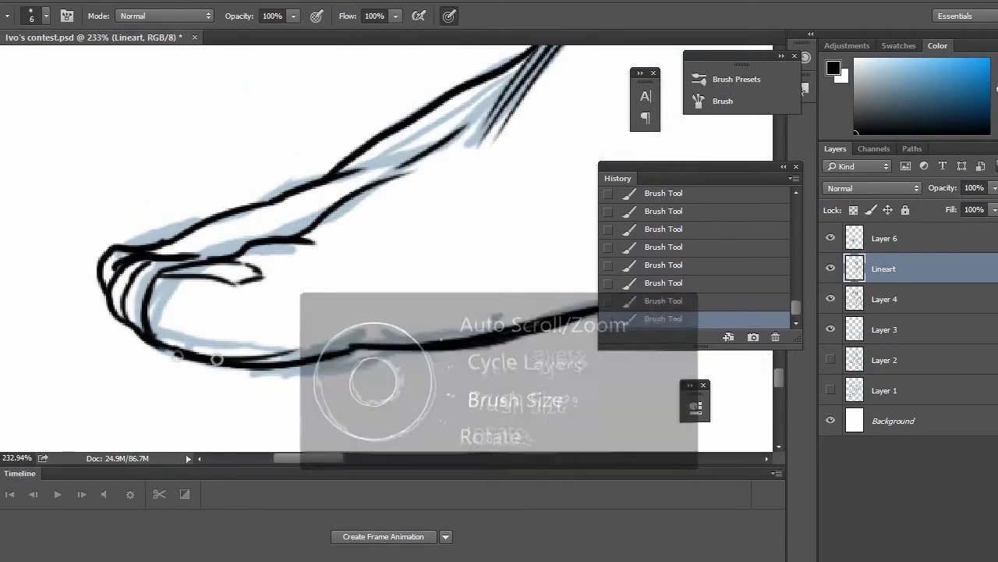
Draw short chest hair strokes across the upper left side of the chest with the brush size set to 2.
scroll(236, 359, down, 12)
drag(593, 232, 421, 366)
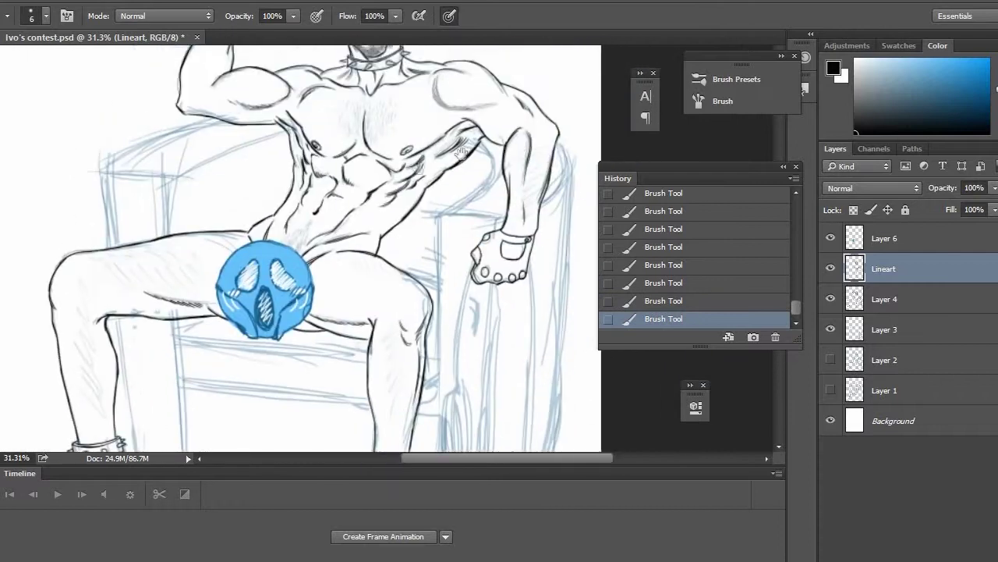
scroll(284, 198, up, 6)
key(bracketleft)
key(bracketleft)
key(bracketleft)
key(bracketleft)
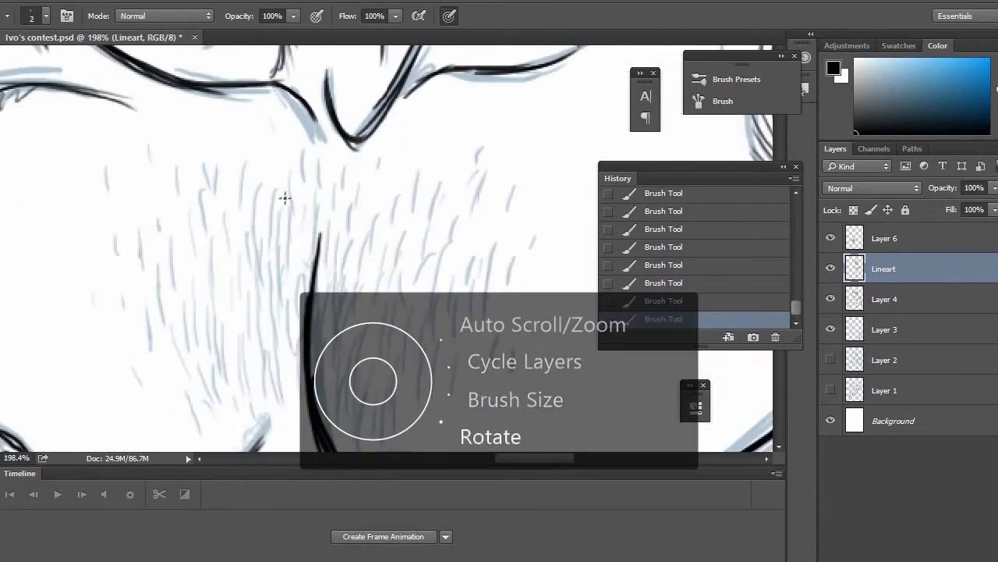
drag(305, 155, 295, 219)
drag(284, 190, 282, 228)
mouse_move(271, 193)
mouse_down()
mouse_move(270, 238)
mouse_move(252, 228)
mouse_up()
drag(239, 187, 243, 226)
mouse_move(206, 164)
mouse_down()
mouse_move(209, 197)
mouse_move(195, 194)
mouse_up()
drag(163, 151, 166, 185)
drag(138, 142, 142, 167)
drag(219, 195, 224, 232)
drag(234, 203, 236, 233)
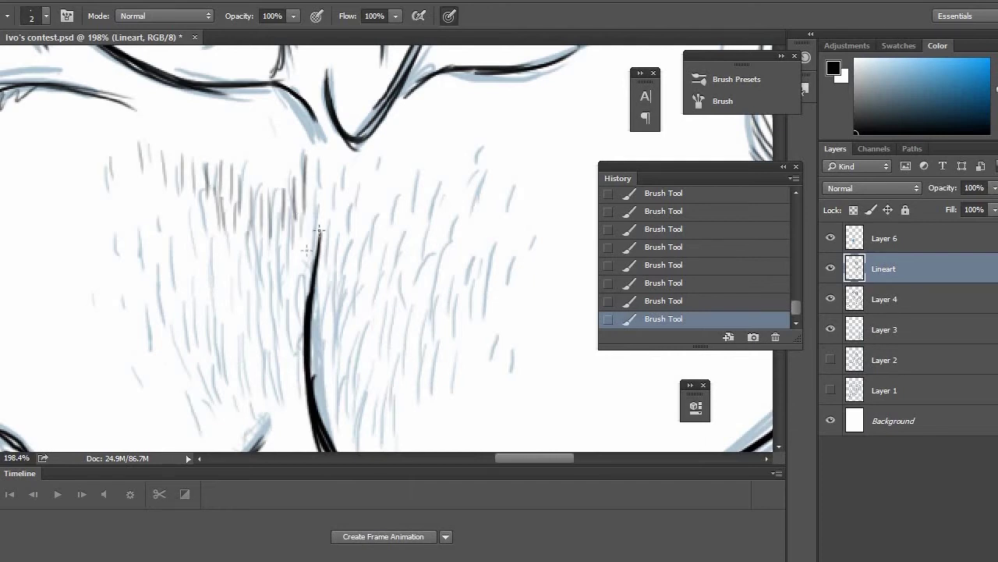
Draw short chest hair strokes across the center and upper right side of the chest.
drag(306, 215, 301, 242)
drag(321, 176, 311, 240)
drag(347, 162, 337, 215)
drag(356, 207, 348, 251)
drag(340, 190, 331, 250)
drag(370, 226, 357, 277)
drag(371, 187, 359, 248)
mouse_move(383, 159)
mouse_down()
mouse_move(370, 235)
mouse_move(370, 201)
mouse_up()
mouse_move(429, 172)
mouse_down()
mouse_move(423, 205)
mouse_move(396, 242)
mouse_up()
drag(416, 234, 409, 264)
Hide Layer 4 and draw short chest hair strokes just right of the sternum line.
click(830, 299)
mouse_move(388, 208)
mouse_down()
mouse_move(378, 242)
mouse_move(321, 304)
mouse_up()
drag(351, 257, 344, 319)
drag(371, 275, 365, 315)
drag(389, 286, 382, 320)
drag(415, 232, 406, 282)
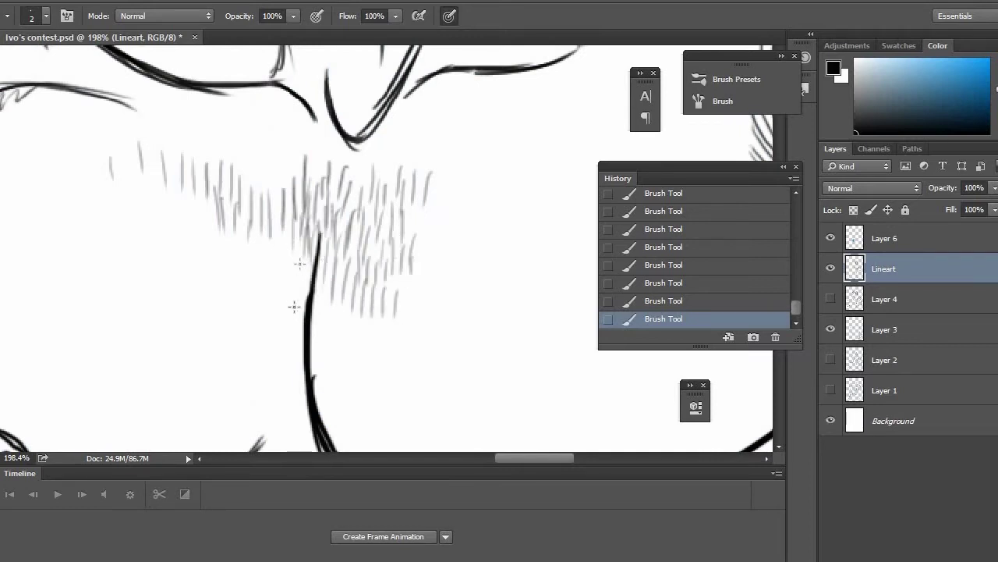
Add hair strokes left of the sternum line and sparse ones along the upper edge of the chest hair.
drag(300, 231, 294, 292)
drag(290, 248, 287, 286)
drag(280, 151, 274, 179)
drag(269, 154, 265, 179)
drag(395, 139, 390, 154)
drag(413, 133, 407, 151)
drag(433, 124, 426, 150)
drag(457, 118, 449, 149)
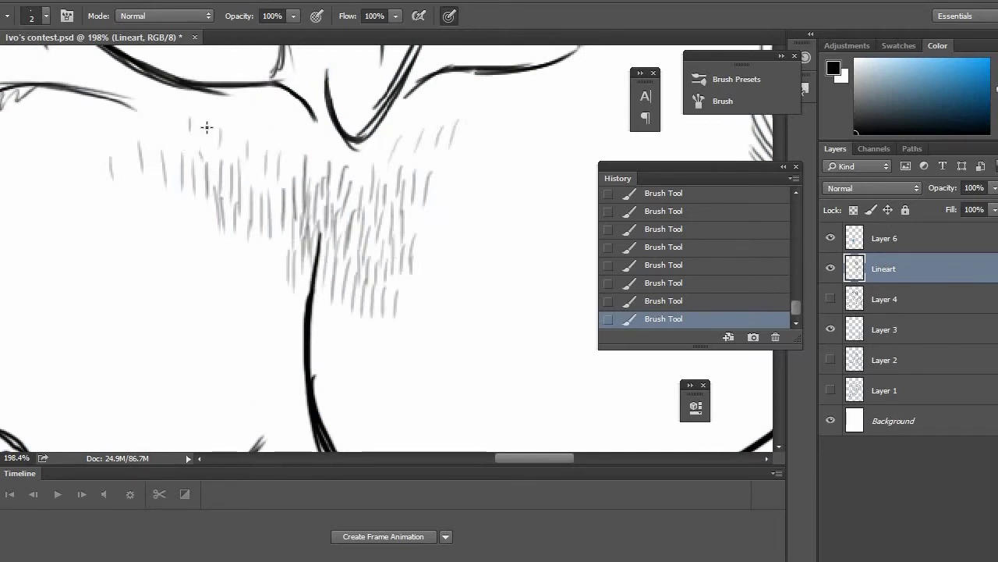
drag(202, 142, 203, 170)
Extend the chest hair outward with slanted strokes along the upper right side of the chest.
mouse_move(439, 105)
mouse_down()
mouse_move(438, 121)
mouse_move(474, 139)
mouse_up()
drag(492, 146, 488, 177)
drag(445, 151, 439, 177)
drag(456, 146, 463, 179)
mouse_move(443, 213)
mouse_down()
mouse_move(438, 237)
mouse_move(453, 235)
mouse_up()
drag(380, 286, 427, 233)
drag(326, 191, 324, 223)
mouse_move(314, 177)
mouse_down()
mouse_move(315, 204)
mouse_move(296, 193)
mouse_up()
Thicken the chest hair across the center and upper left with slanted strokes.
mouse_move(247, 139)
mouse_down()
mouse_move(253, 173)
mouse_move(237, 171)
mouse_up()
drag(194, 141, 201, 164)
drag(287, 195, 297, 223)
drag(309, 204, 322, 234)
drag(328, 211, 337, 244)
drag(299, 173, 311, 215)
drag(259, 166, 272, 215)
drag(239, 166, 244, 192)
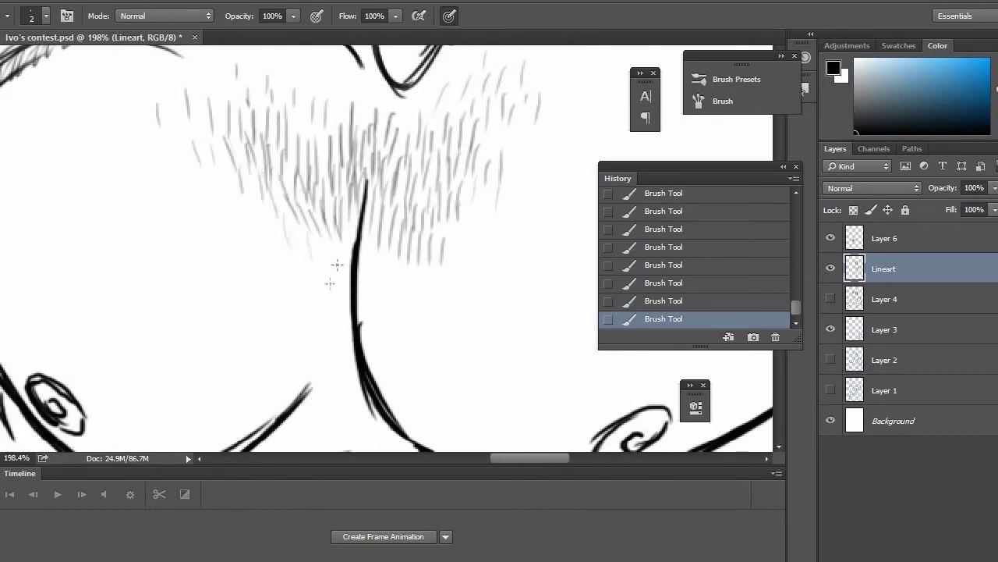
Draw a row of hair strokes along the lower left edge of the hair, out to its outer side.
drag(319, 244, 327, 270)
drag(336, 235, 345, 261)
drag(295, 217, 304, 254)
drag(248, 188, 269, 234)
drag(233, 191, 241, 219)
drag(222, 163, 234, 192)
drag(208, 179, 216, 211)
drag(201, 181, 203, 206)
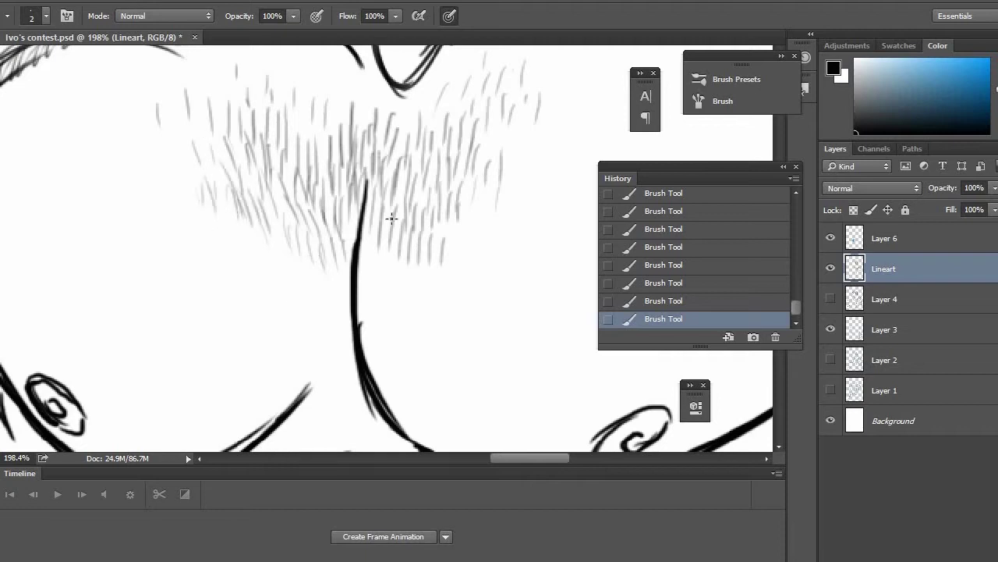
Add hair strokes along the outer right edge and fill in the hair around the top of the sternum line.
drag(457, 214, 447, 238)
drag(474, 198, 470, 237)
drag(500, 199, 488, 226)
mouse_move(522, 170)
mouse_down()
mouse_move(513, 194)
mouse_move(523, 193)
mouse_up()
drag(508, 132, 499, 159)
mouse_move(362, 262)
mouse_down()
mouse_move(341, 165)
mouse_move(350, 190)
mouse_up()
mouse_move(355, 145)
mouse_down()
mouse_move(363, 200)
mouse_move(368, 173)
mouse_up()
mouse_move(351, 167)
mouse_down()
mouse_move(359, 211)
mouse_move(373, 217)
mouse_up()
drag(382, 176, 388, 207)
drag(340, 188, 346, 239)
drag(367, 200, 378, 237)
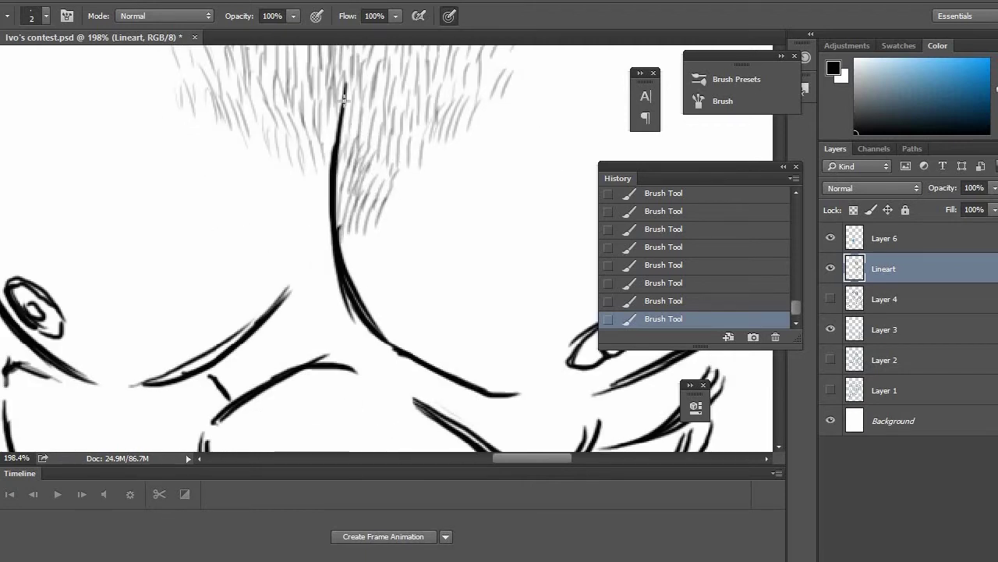
Continue the hair strokes down the right pectoral, spreading outward from the sternum line.
drag(345, 99, 353, 152)
mouse_move(370, 117)
mouse_down()
mouse_move(378, 167)
mouse_move(414, 210)
mouse_up()
mouse_move(433, 134)
mouse_down()
mouse_move(441, 187)
mouse_move(461, 157)
mouse_up()
drag(474, 124, 479, 148)
drag(461, 161, 468, 187)
drag(440, 160, 444, 204)
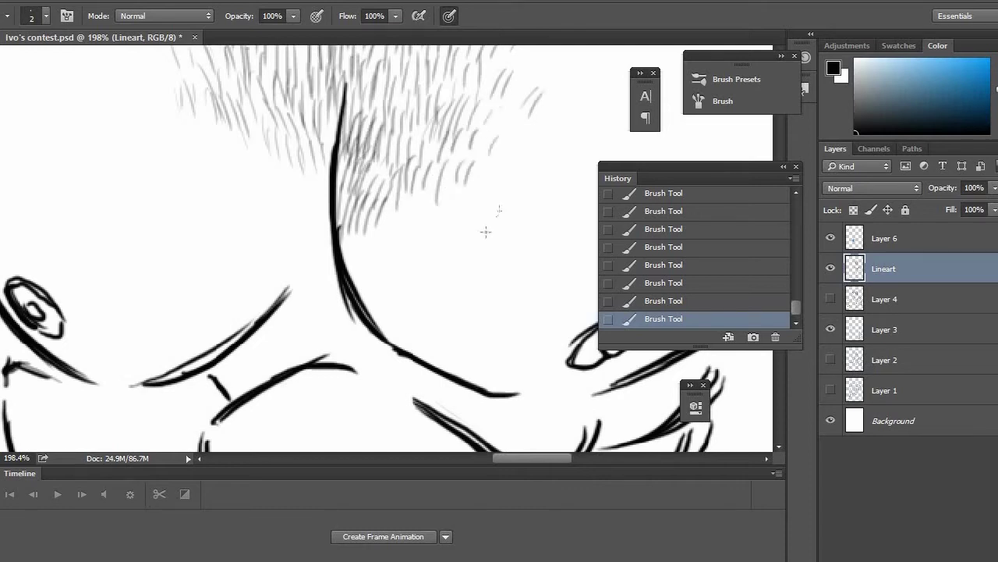
Compare the hair with the Layer 4 sketch, hide that layer again, and draw strokes down the sternum line's left side.
click(830, 299)
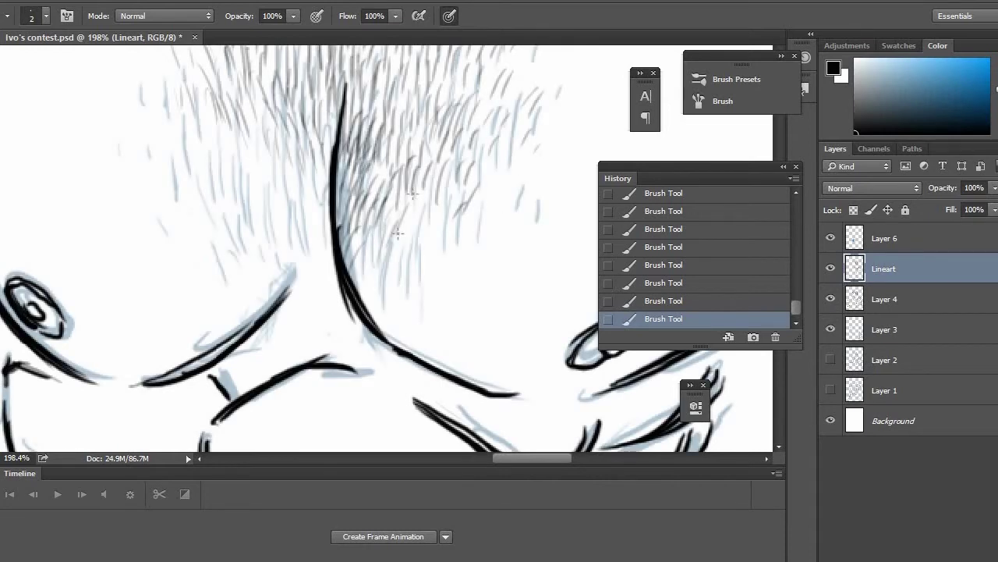
click(830, 298)
drag(335, 109, 328, 154)
drag(322, 133, 331, 195)
drag(319, 156, 331, 237)
drag(320, 195, 336, 264)
drag(324, 226, 335, 276)
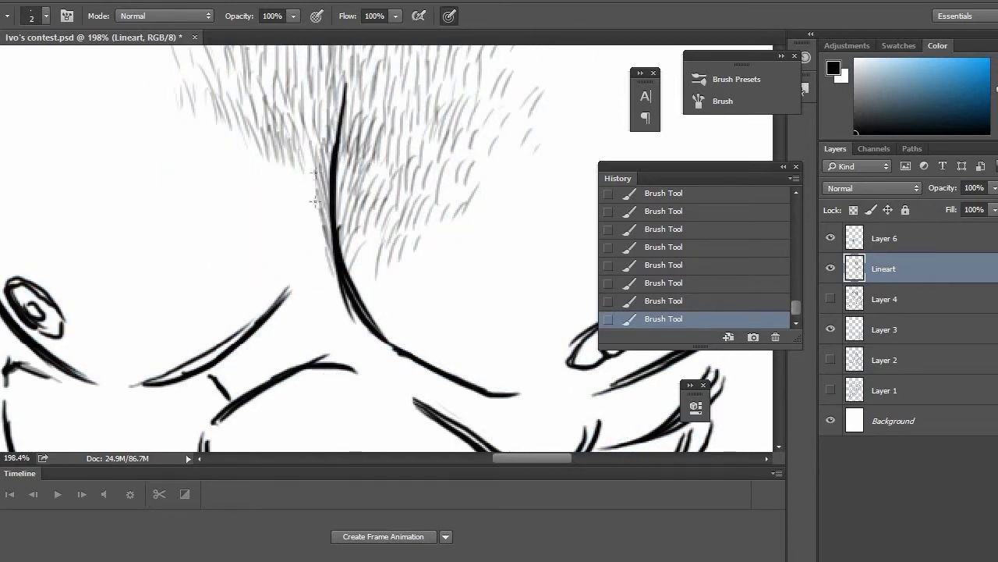
Draw hair strokes across the middle of the left pectoral and out toward its outer edge.
drag(303, 145, 315, 205)
drag(287, 156, 295, 201)
drag(265, 149, 267, 192)
drag(159, 117, 175, 148)
drag(175, 122, 200, 167)
drag(142, 115, 154, 143)
drag(200, 117, 215, 155)
mouse_move(217, 119)
mouse_down()
mouse_move(228, 155)
mouse_move(253, 166)
mouse_up()
Fill the lower left pectoral with hair strokes slanting toward the sternum line.
mouse_move(244, 163)
mouse_down()
mouse_move(259, 207)
mouse_move(282, 220)
mouse_up()
drag(291, 183, 302, 224)
drag(305, 182, 323, 252)
drag(290, 205, 302, 241)
drag(299, 227, 312, 262)
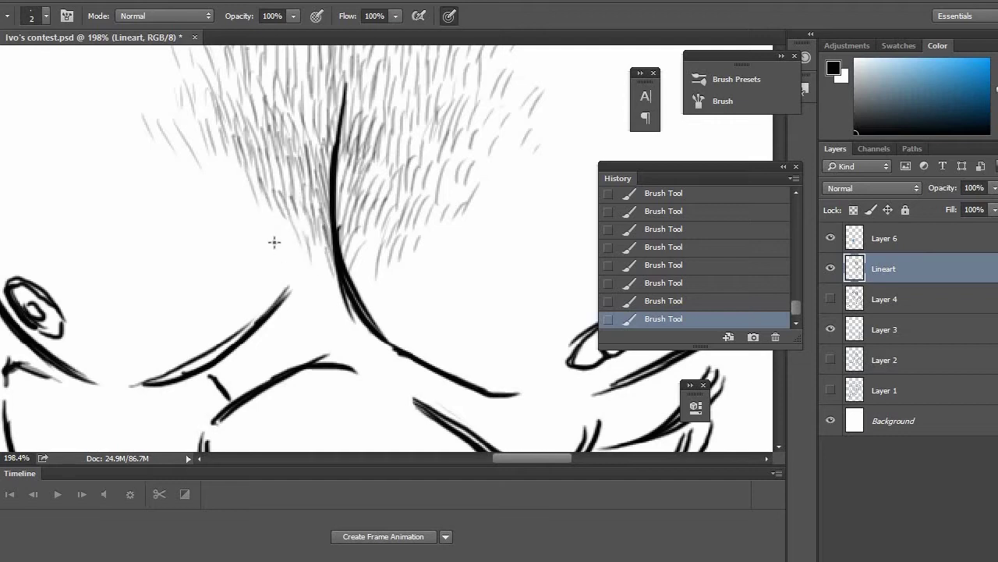
drag(248, 199, 259, 237)
drag(233, 173, 253, 212)
drag(227, 147, 246, 207)
drag(250, 172, 276, 258)
Fill out the outer left hair and bring the strokes down to the crease below the left pectoral.
mouse_move(207, 152)
mouse_down()
mouse_move(223, 199)
mouse_move(222, 180)
mouse_up()
drag(192, 155, 216, 195)
mouse_move(167, 153)
mouse_down()
mouse_move(179, 192)
mouse_move(227, 234)
mouse_up()
drag(250, 211, 265, 257)
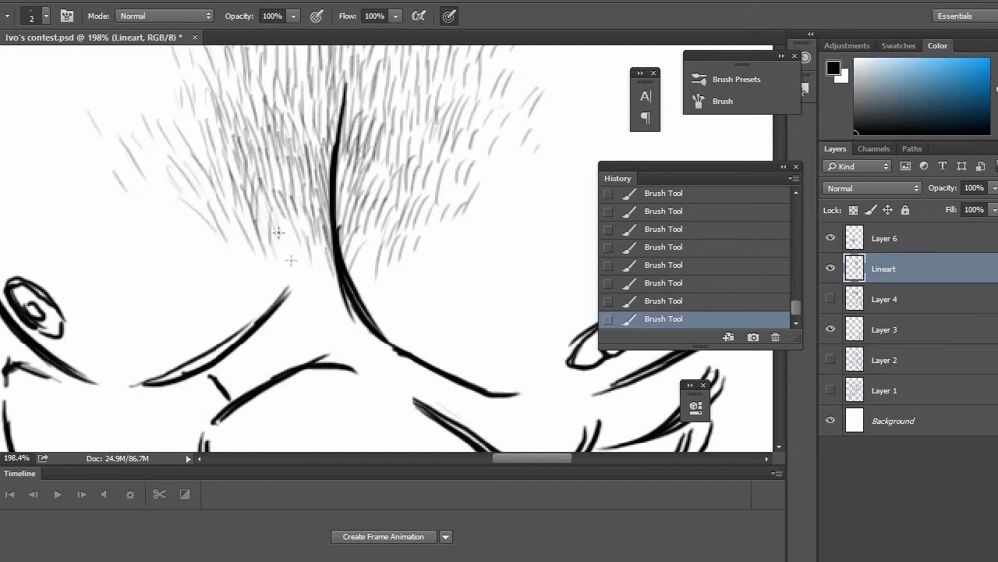
drag(274, 201, 287, 257)
drag(285, 209, 309, 283)
drag(320, 239, 334, 289)
drag(242, 203, 251, 228)
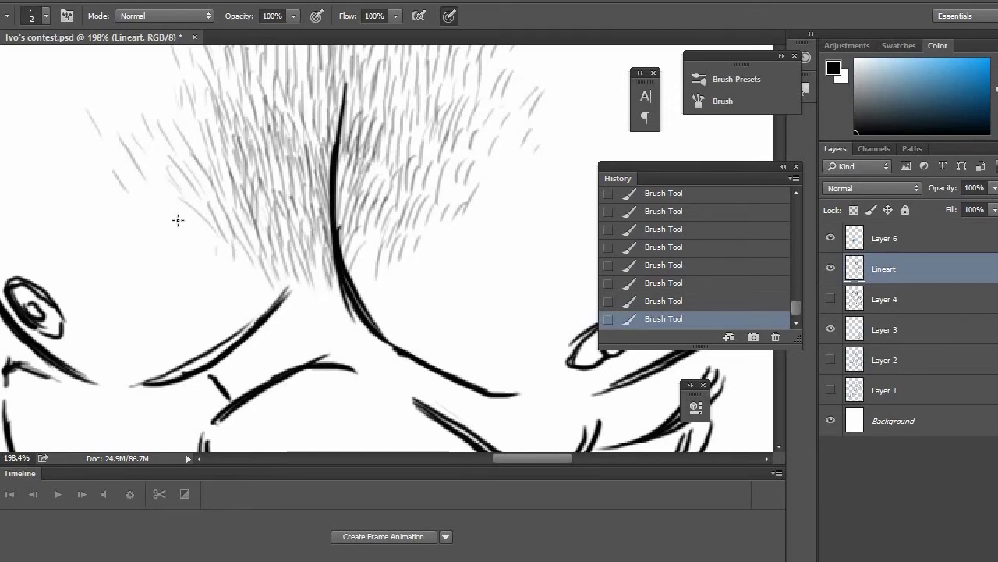
Finish the lower and outer edge of the right pectoral's hair with short slanted strokes.
drag(380, 242, 363, 284)
drag(390, 252, 379, 287)
drag(420, 245, 408, 271)
drag(446, 245, 433, 270)
drag(470, 231, 453, 245)
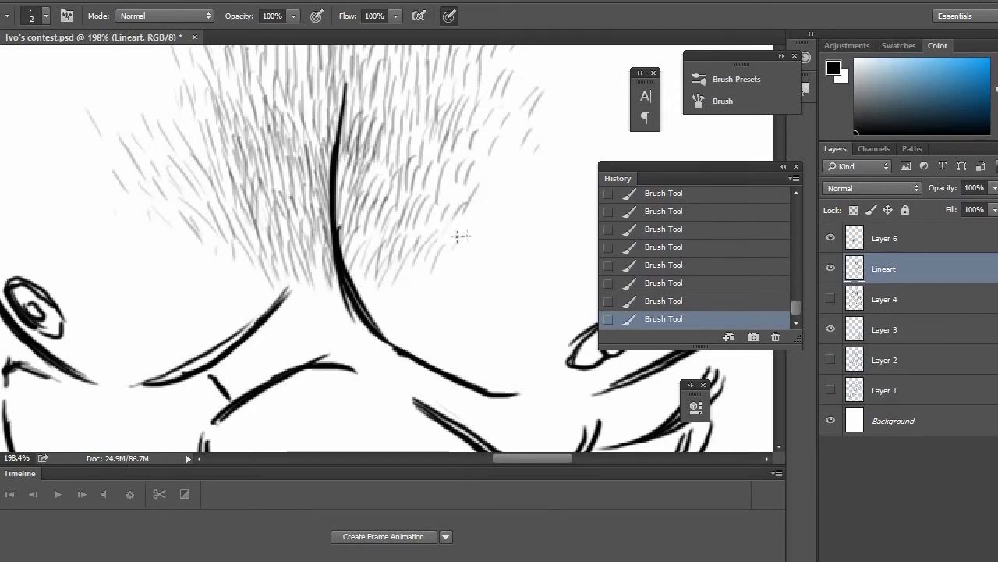
drag(496, 200, 478, 227)
drag(483, 156, 520, 305)
Erase parts of the sparse hair strokes at the outer edge of the left pectoral.
scroll(167, 187, right, 5)
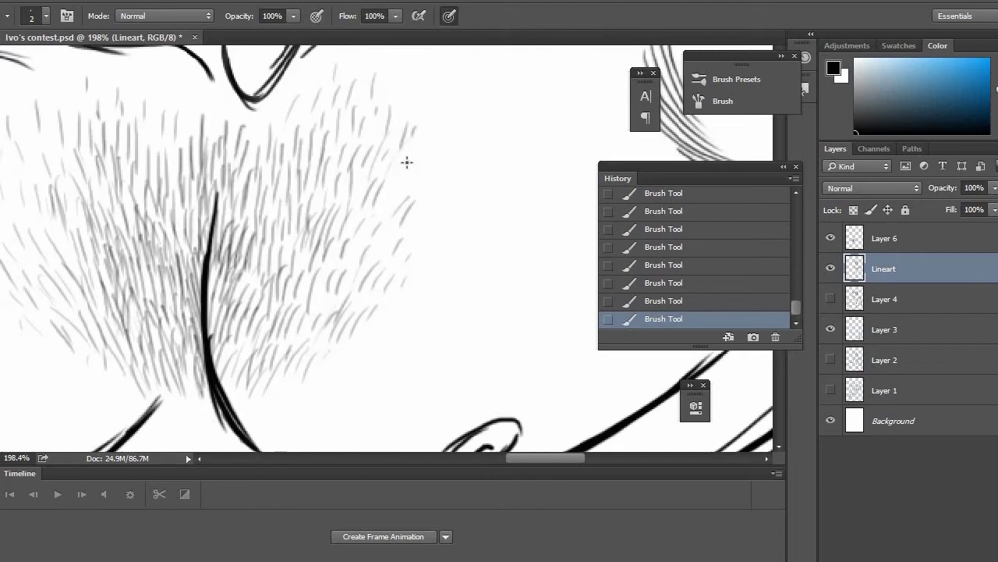
scroll(410, 224, down, 6)
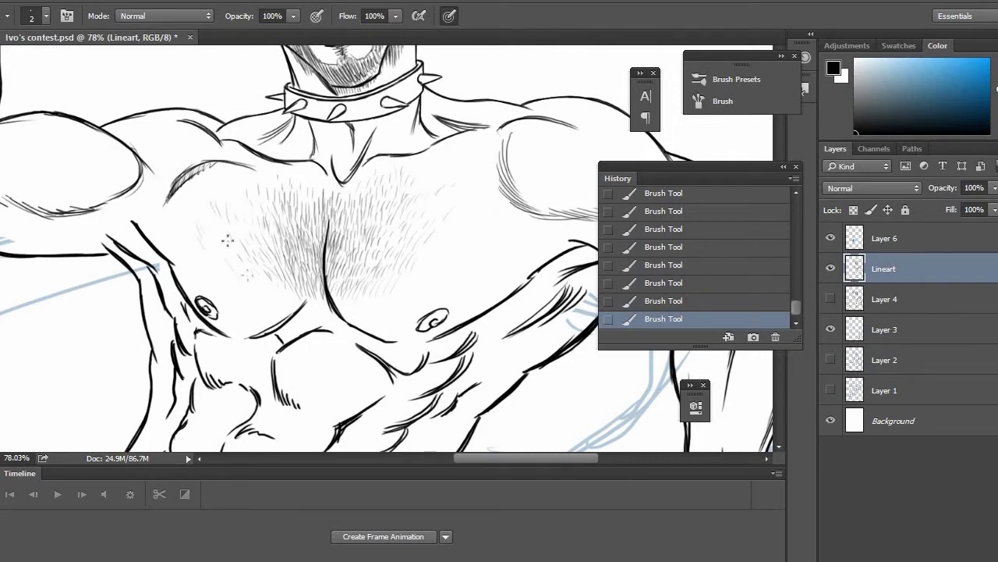
drag(231, 253, 232, 293)
mouse_move(251, 273)
mouse_down()
mouse_move(258, 301)
mouse_move(269, 289)
mouse_up()
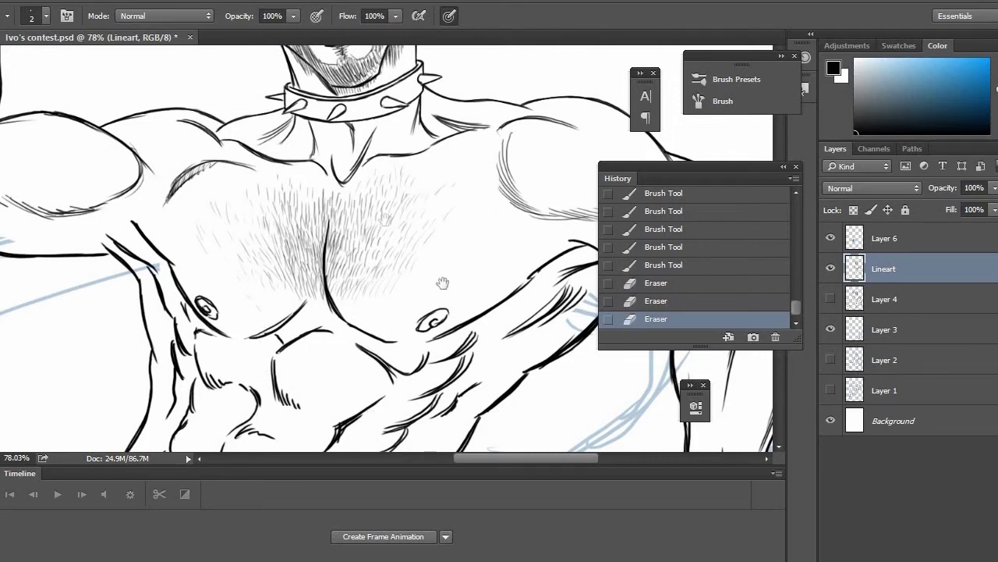
Show Layer 4 and draw horizontal hatching across the lower forearm above the glove cuff.
drag(443, 283, 254, 330)
click(830, 299)
drag(546, 422, 421, 223)
drag(459, 349, 399, 341)
drag(460, 338, 398, 334)
mouse_move(451, 332)
mouse_down()
mouse_move(400, 328)
mouse_move(403, 311)
mouse_up()
drag(455, 301, 404, 297)
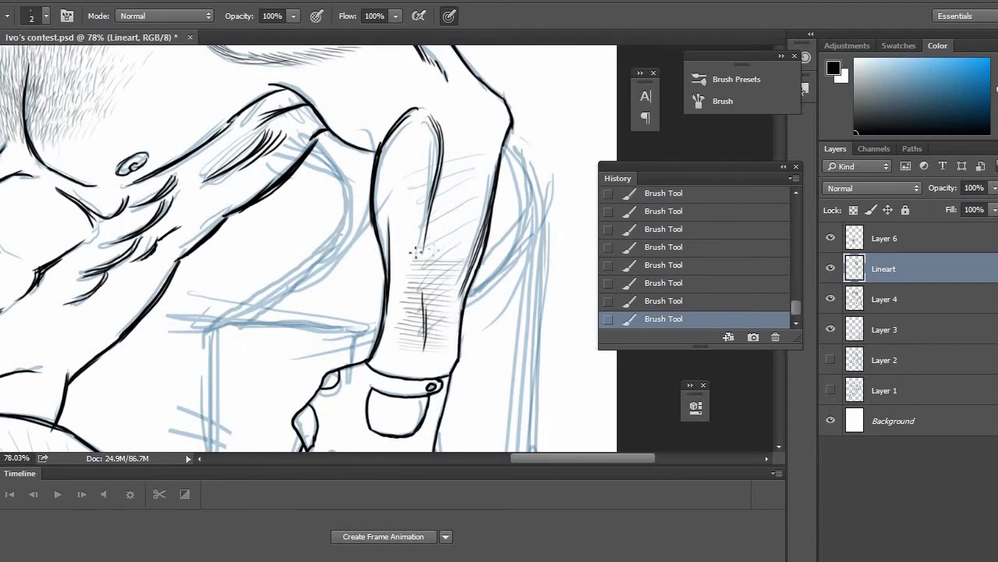
Continue the horizontal hatching up the forearm toward the elbow.
drag(414, 254, 466, 253)
drag(411, 240, 462, 234)
mouse_move(408, 228)
mouse_down()
mouse_move(459, 223)
mouse_move(472, 201)
mouse_up()
mouse_move(411, 193)
mouse_down()
mouse_move(467, 188)
mouse_move(465, 173)
mouse_up()
drag(407, 160, 462, 154)
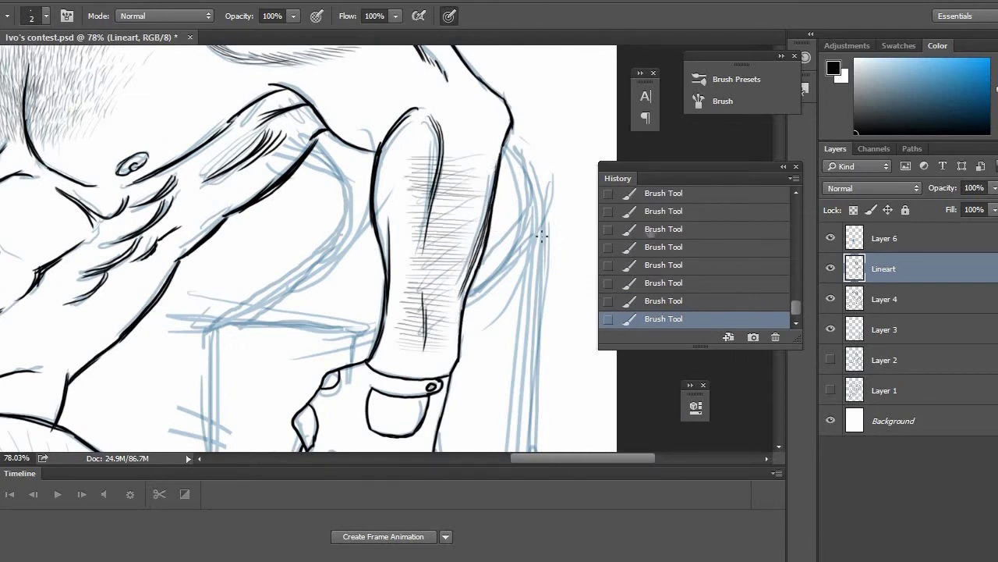
Hide Layer 4 and cross the forearm hatching with diagonal strokes.
click(830, 298)
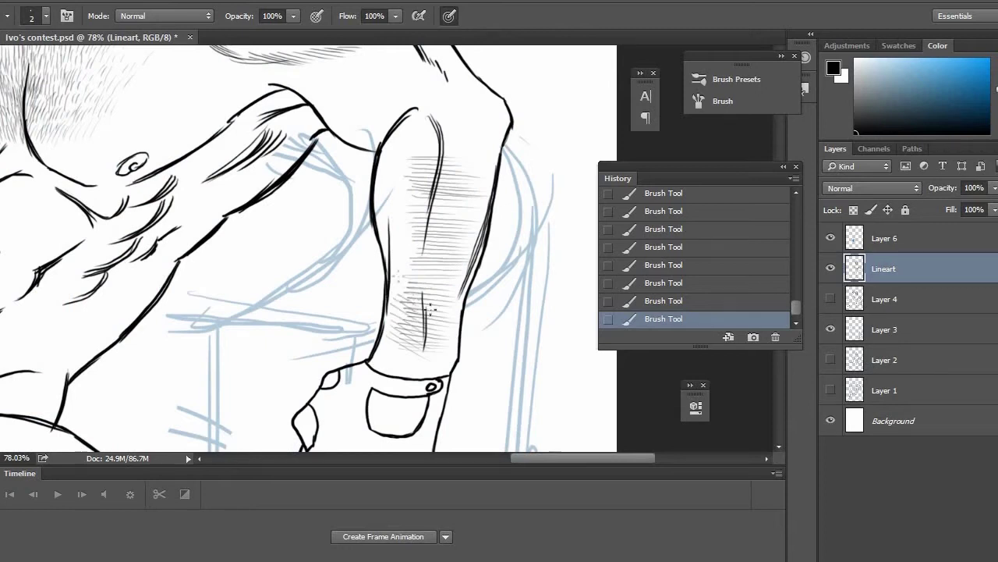
drag(398, 205, 431, 236)
mouse_move(399, 190)
mouse_down()
mouse_move(434, 217)
mouse_move(429, 204)
mouse_up()
drag(397, 164, 429, 192)
drag(408, 164, 485, 227)
drag(447, 217, 483, 247)
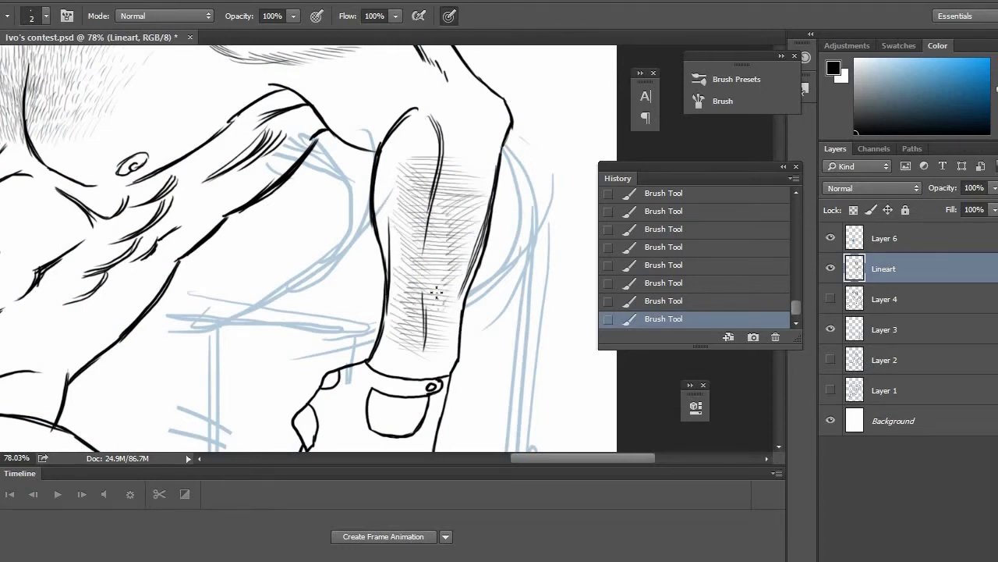
Draw short hair strokes in the armpit beside the left pectoral.
drag(356, 393, 523, 327)
drag(117, 70, 519, 429)
drag(283, 169, 61, 102)
mouse_move(624, 367)
mouse_down()
mouse_move(465, 227)
mouse_move(450, 234)
mouse_move(469, 235)
mouse_up()
drag(447, 217, 470, 235)
drag(18, 204, 204, 159)
scroll(208, 166, down, 6)
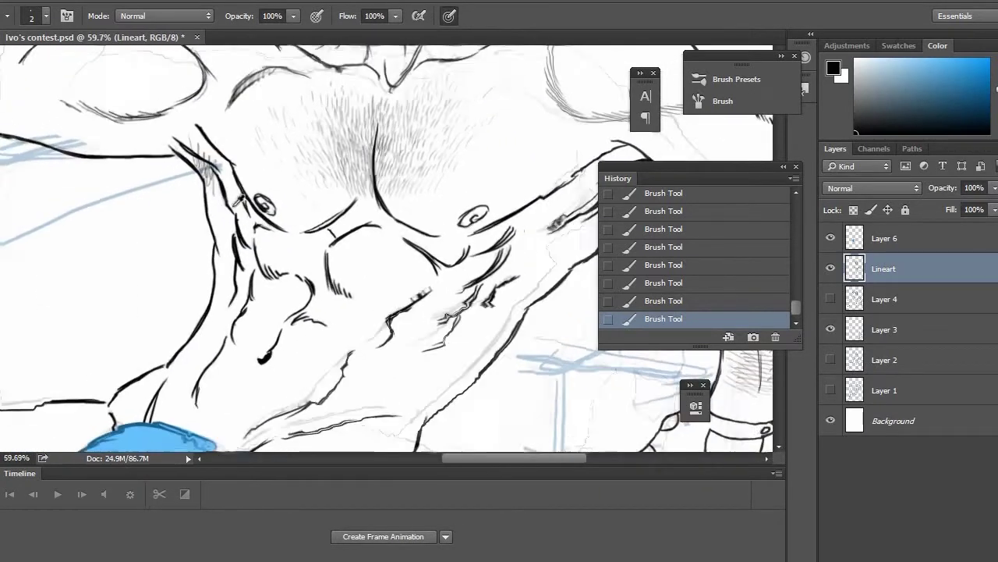
Draw a trail of hair strokes widening from the navel down the lower belly, with the Layer 4 sketch hidden.
drag(430, 335, 441, 448)
drag(365, 435, 433, 113)
scroll(434, 112, up, 3)
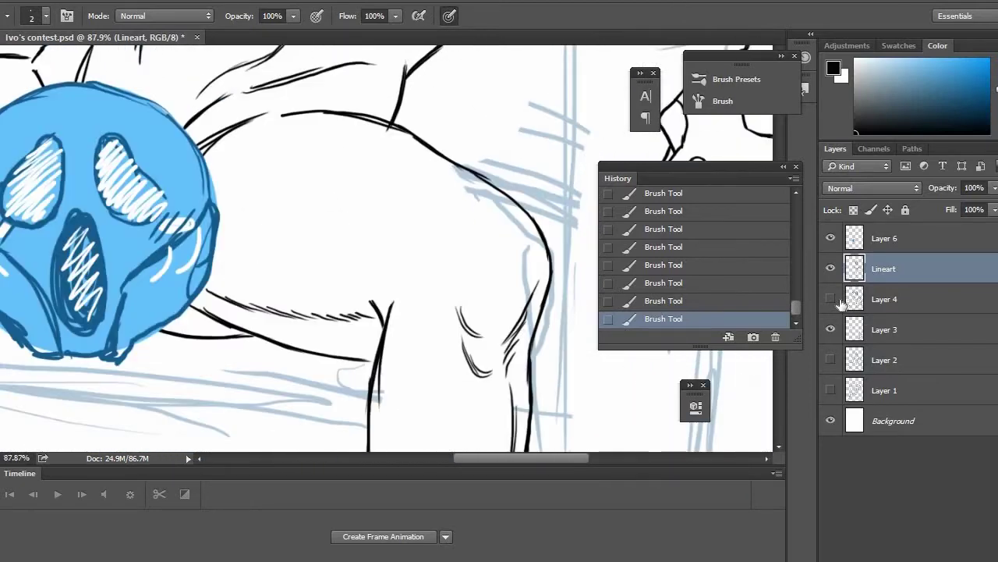
drag(312, 117, 439, 242)
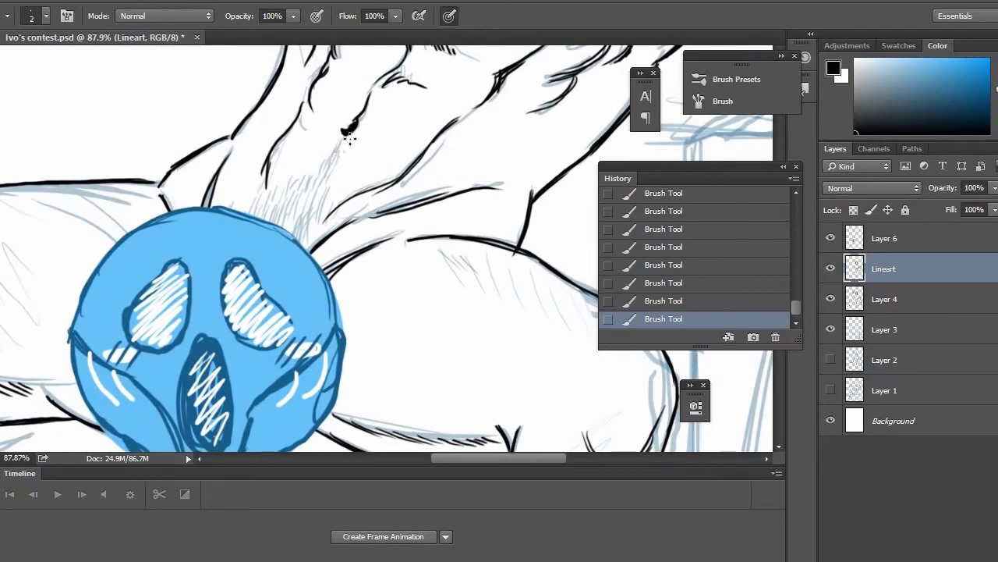
click(831, 299)
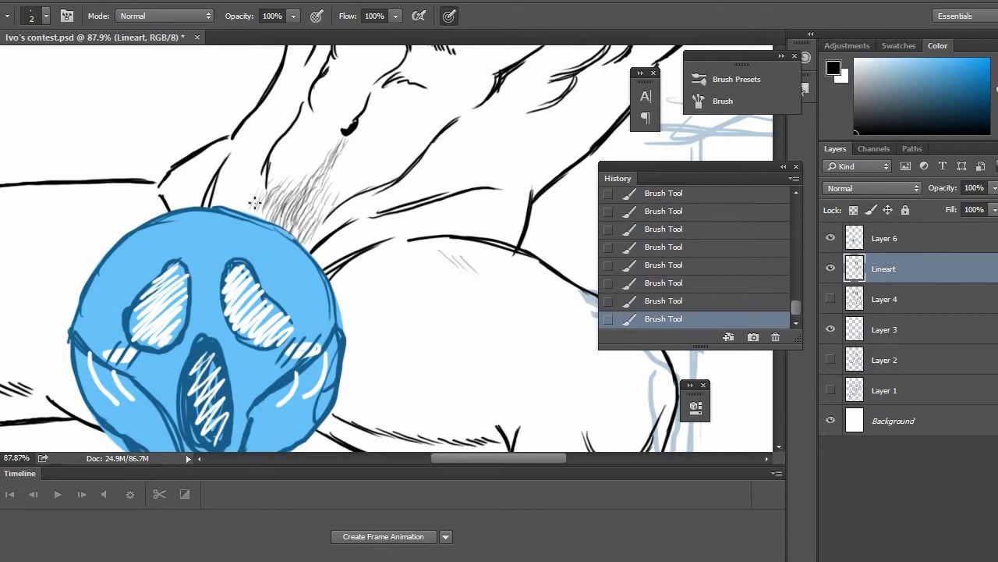
drag(299, 193, 327, 270)
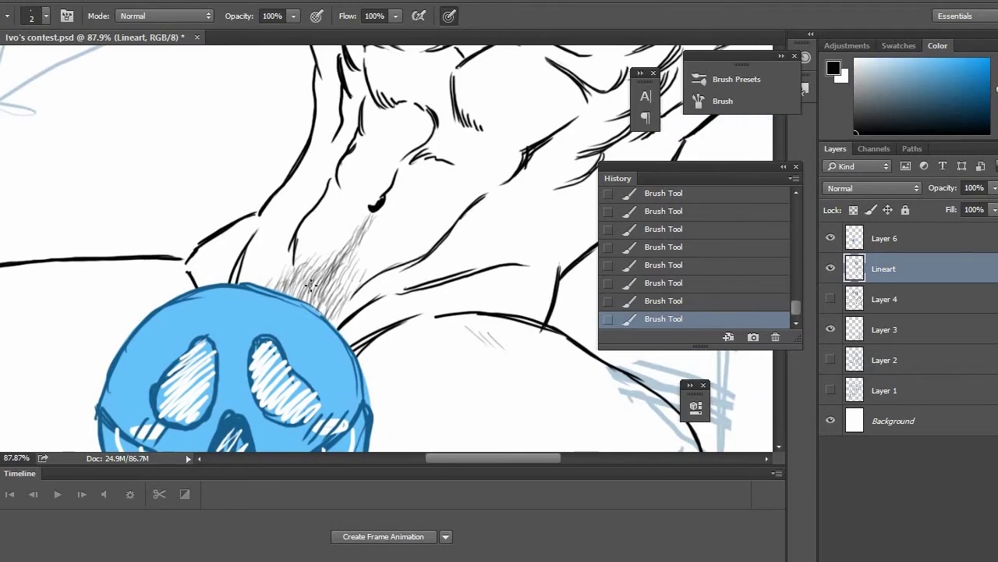
drag(355, 238, 333, 266)
Cover the right thigh with short slanted hair strokes, from its upper contour down to the underside.
mouse_move(483, 315)
mouse_down()
mouse_move(336, 123)
mouse_move(369, 161)
mouse_up()
drag(359, 146, 384, 168)
drag(377, 152, 411, 180)
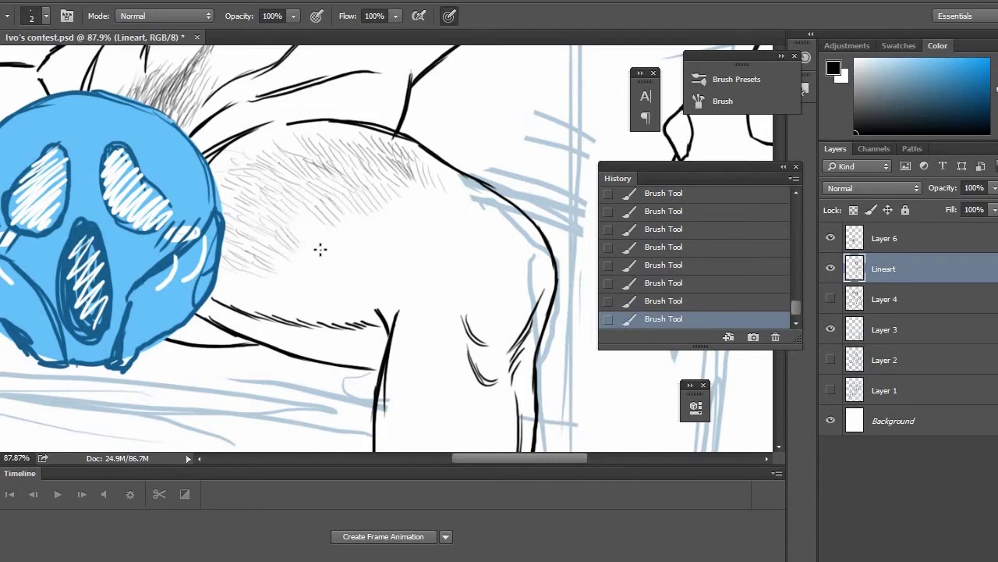
drag(272, 286, 348, 237)
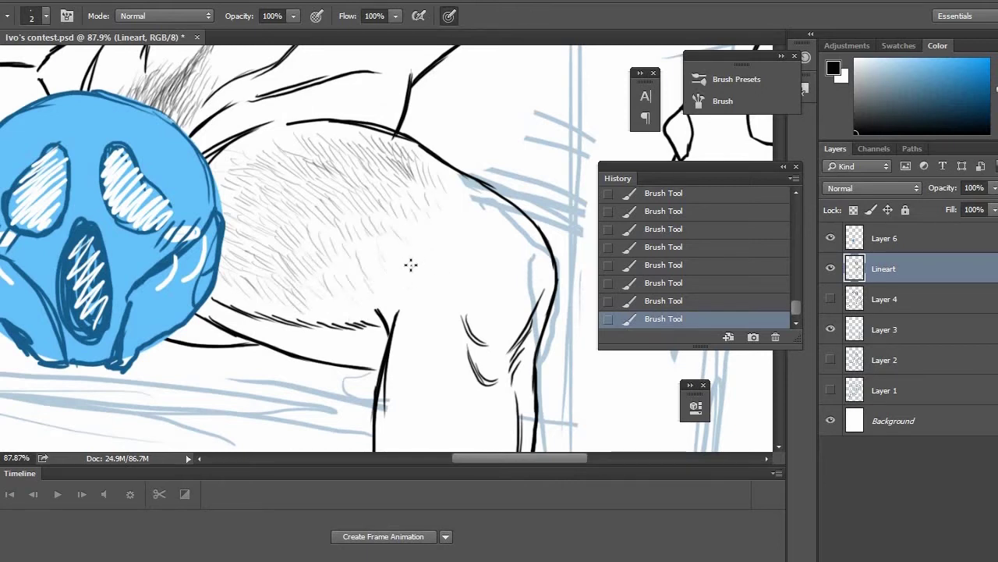
Draw leg hair strokes from below the right knee down the shin to the spiked ankle cuff.
scroll(474, 297, down, 3)
scroll(456, 289, up, 3)
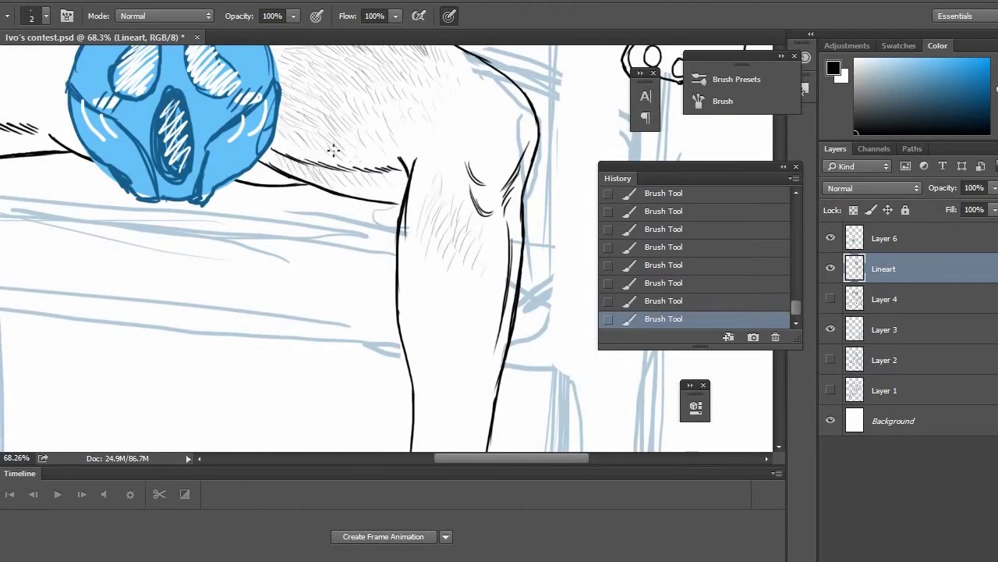
mouse_move(496, 354)
mouse_down()
mouse_move(469, 207)
mouse_move(408, 211)
mouse_move(474, 67)
mouse_move(489, 71)
mouse_move(439, 119)
mouse_up()
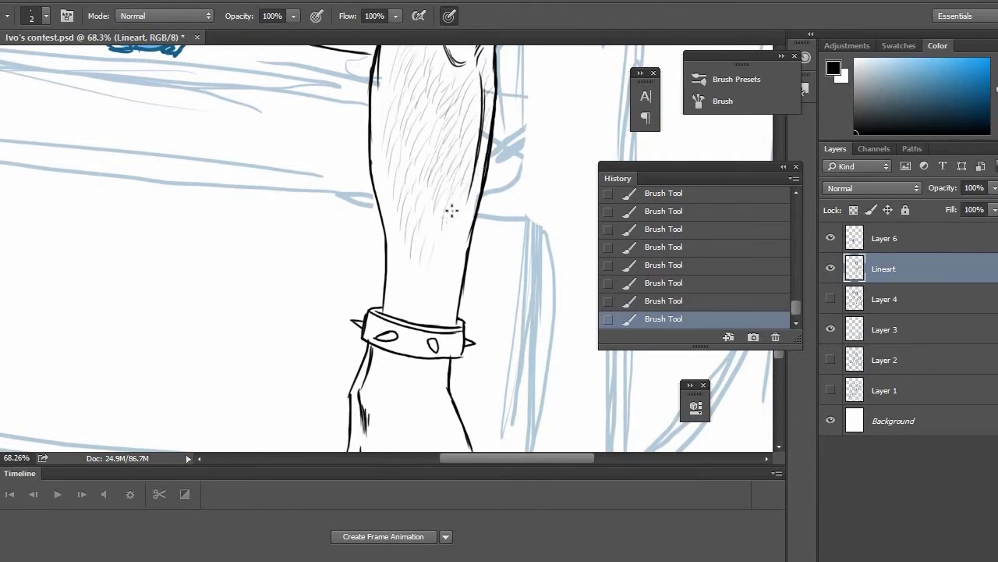
drag(452, 210, 436, 268)
drag(410, 228, 447, 282)
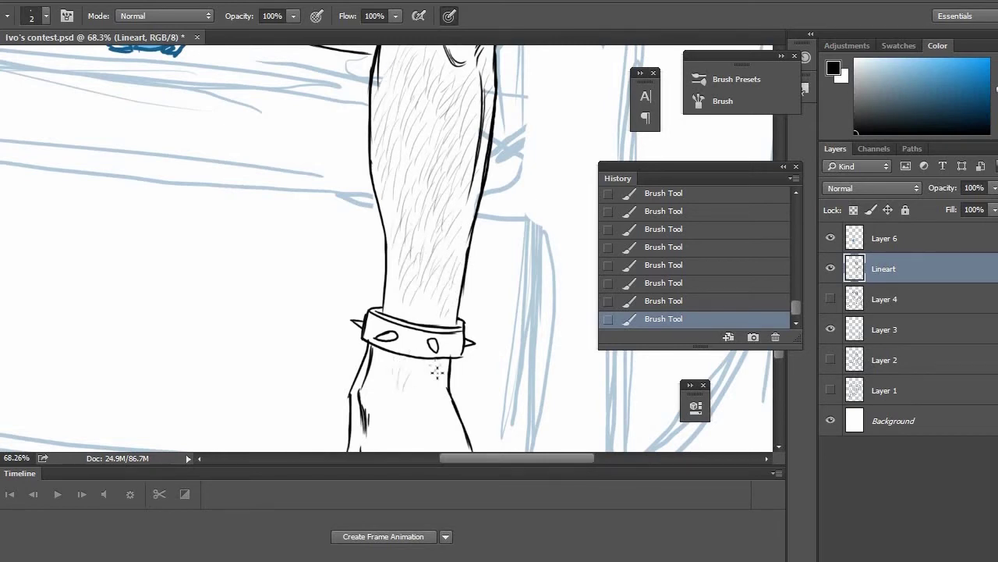
Save the document.
drag(414, 297, 347, 117)
drag(347, 118, 434, 293)
key(ctrl+s)
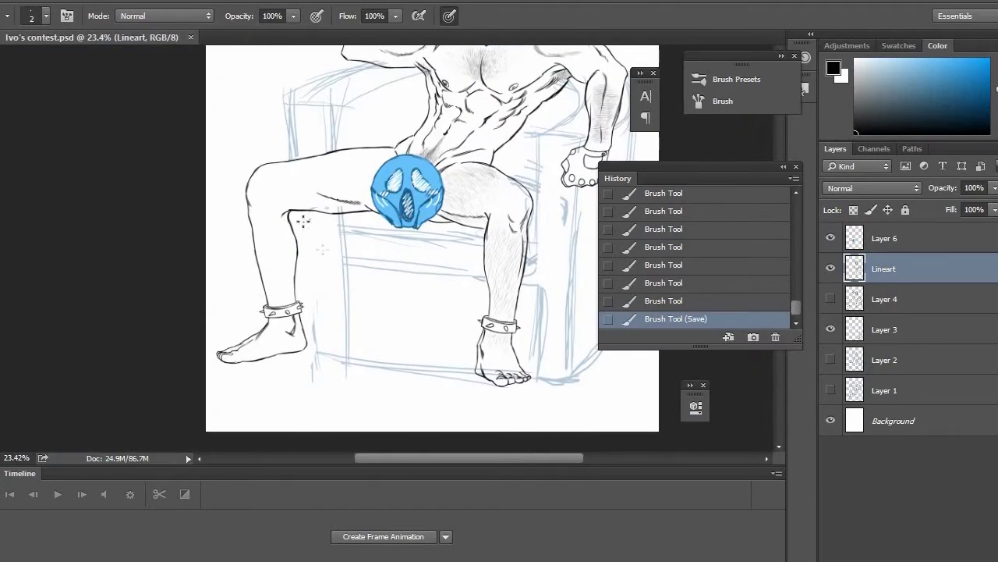
Draw short slanted hair strokes along the left thigh's upper contour, from near the knee toward the hip.
scroll(296, 219, up, 4)
drag(178, 191, 195, 201)
drag(200, 188, 217, 196)
drag(222, 184, 295, 203)
scroll(305, 182, up, 2)
drag(306, 185, 327, 195)
mouse_move(337, 181)
mouse_down()
mouse_move(433, 184)
mouse_move(350, 203)
mouse_move(409, 189)
mouse_up()
drag(209, 228, 269, 222)
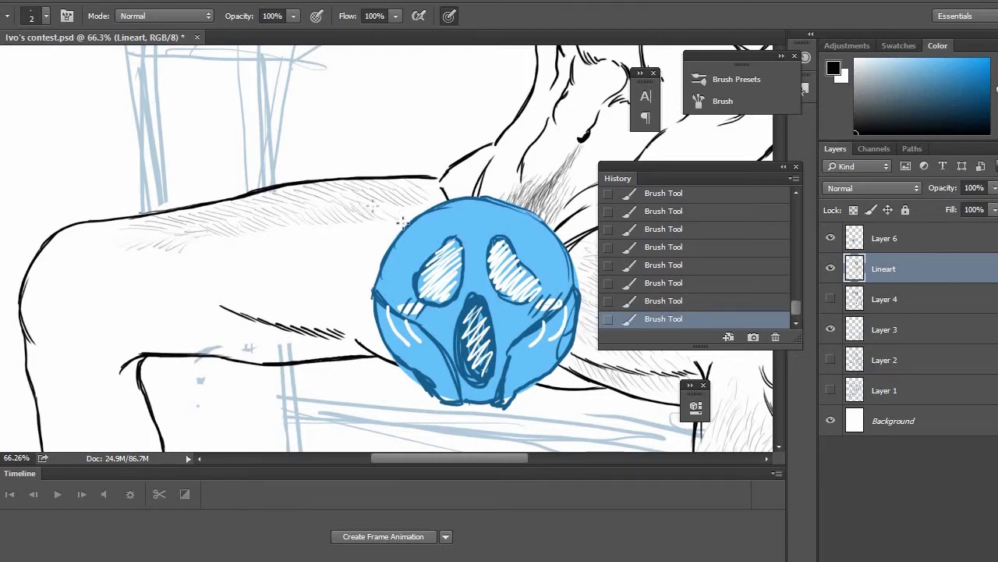
drag(332, 245, 333, 225)
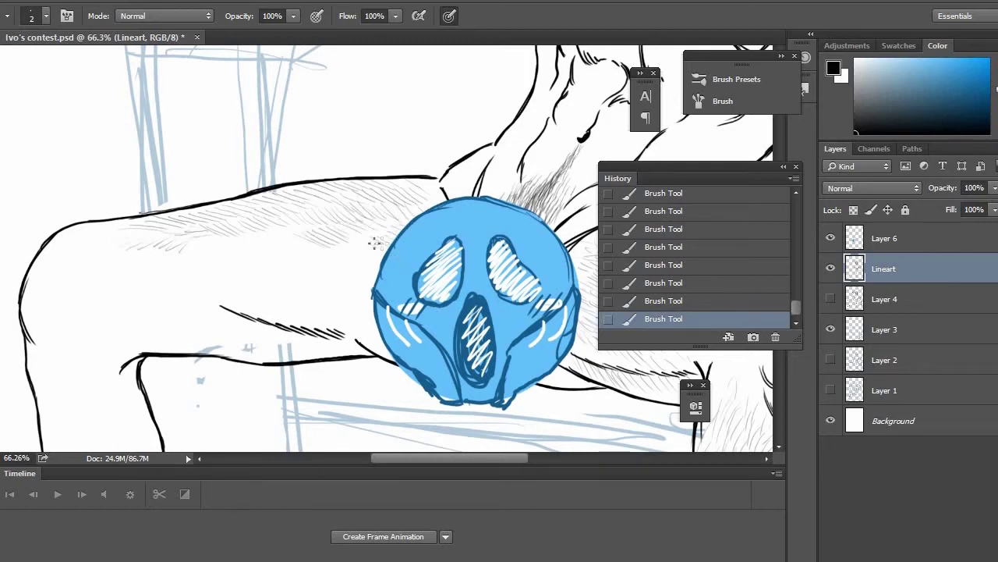
Fill the middle of the left thigh with hair strokes down to the muscle crease line.
drag(355, 315, 298, 300)
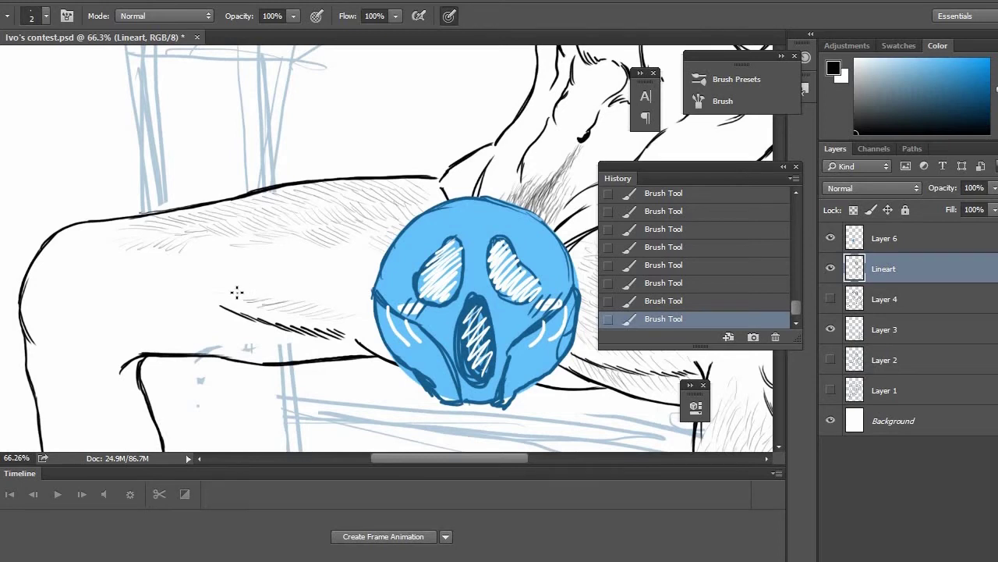
mouse_move(237, 293)
mouse_down()
mouse_move(291, 287)
mouse_move(310, 272)
mouse_move(302, 283)
mouse_move(334, 283)
mouse_move(349, 307)
mouse_up()
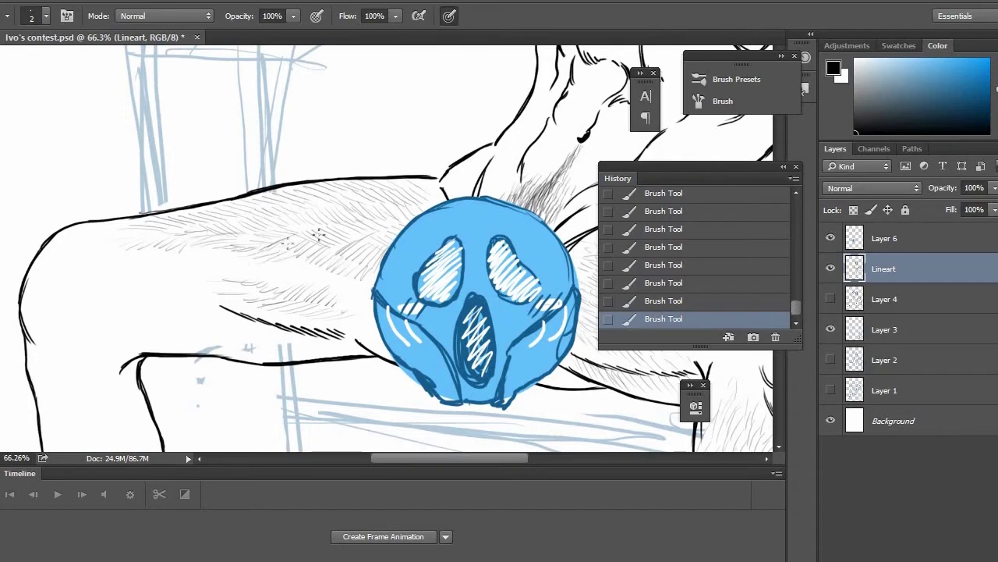
mouse_move(451, 236)
mouse_down()
mouse_move(248, 192)
mouse_move(331, 181)
mouse_up()
scroll(339, 179, down, 5)
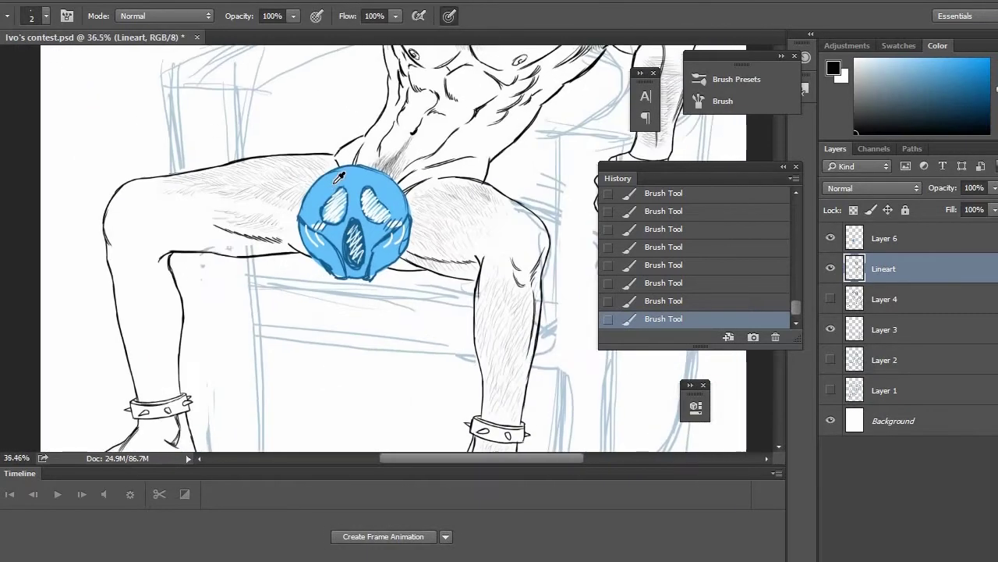
Add short hair strokes below the muscle crease, along the left thigh's underside.
scroll(312, 180, up, 6)
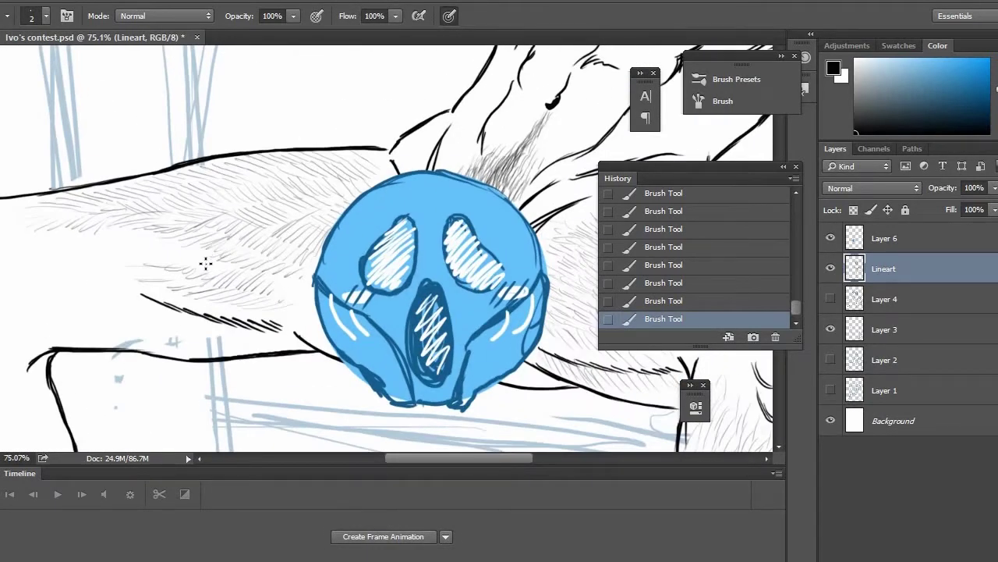
drag(206, 264, 419, 227)
drag(390, 290, 370, 304)
mouse_move(414, 294)
mouse_down()
mouse_move(395, 305)
mouse_move(426, 310)
mouse_up()
drag(474, 289, 467, 307)
drag(503, 298, 473, 310)
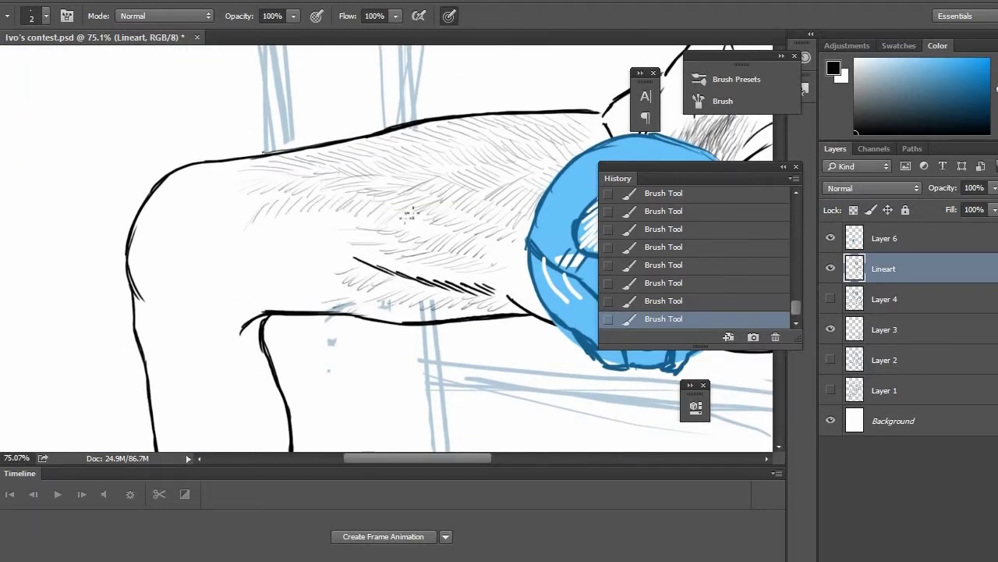
Extend the thigh hair toward the left knee with short strokes that thin out above the knee pit.
drag(429, 216, 409, 232)
drag(293, 216, 273, 237)
drag(315, 217, 289, 238)
mouse_move(338, 214)
mouse_down()
mouse_move(311, 237)
mouse_move(339, 232)
mouse_up()
drag(299, 243, 283, 255)
drag(342, 246, 323, 269)
drag(345, 272, 305, 301)
drag(314, 281, 295, 298)
drag(297, 282, 276, 298)
drag(278, 283, 265, 295)
Draw hair strokes down both contours of the left lower leg, from below the knee to the spiked ankle cuff.
mouse_move(166, 351)
mouse_down()
mouse_move(211, 167)
mouse_move(236, 162)
mouse_up()
drag(212, 125, 229, 208)
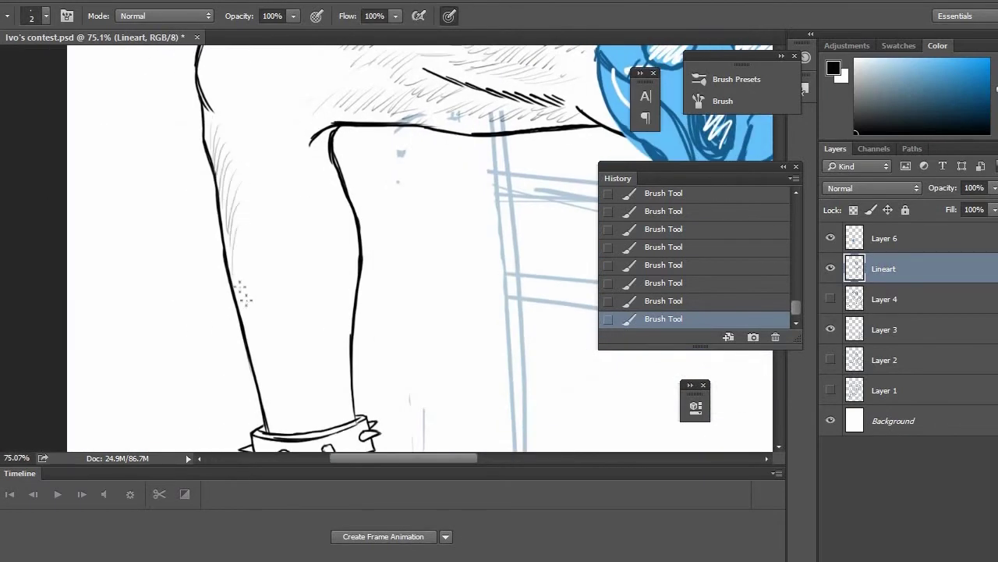
drag(243, 292, 269, 405)
mouse_move(232, 128)
mouse_down()
mouse_move(260, 174)
mouse_move(263, 283)
mouse_move(296, 409)
mouse_up()
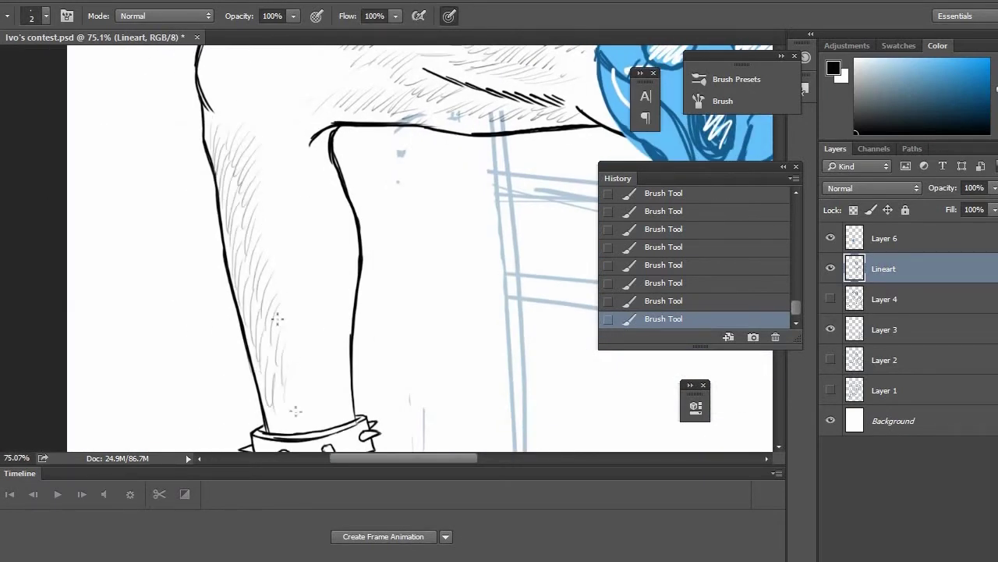
drag(343, 199, 344, 343)
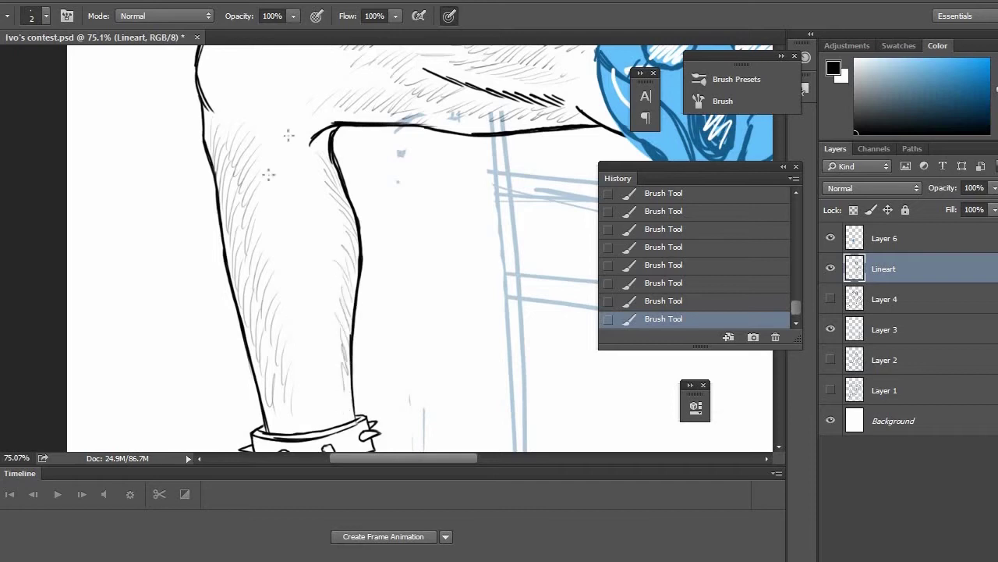
mouse_move(287, 130)
mouse_down()
mouse_move(303, 149)
mouse_move(310, 200)
mouse_up()
Fill the centre of the left shin with hair strokes between the two contours, down to the ankle cuff.
key(e)
key(b)
drag(299, 156, 314, 181)
drag(311, 160, 328, 190)
mouse_move(303, 158)
mouse_down()
mouse_move(331, 227)
mouse_move(333, 304)
mouse_up()
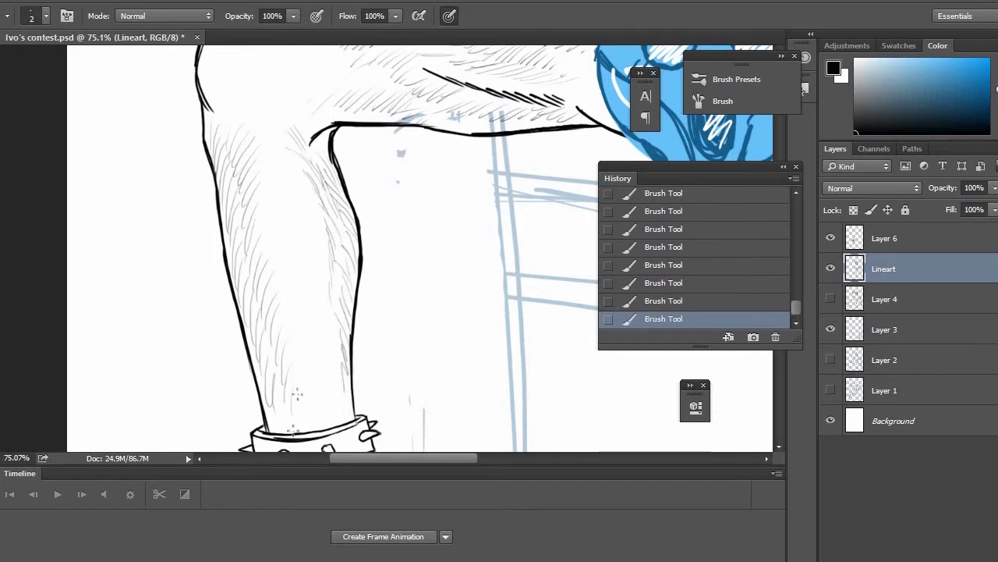
mouse_move(336, 412)
mouse_down()
mouse_move(268, 370)
mouse_move(289, 364)
mouse_move(285, 327)
mouse_up()
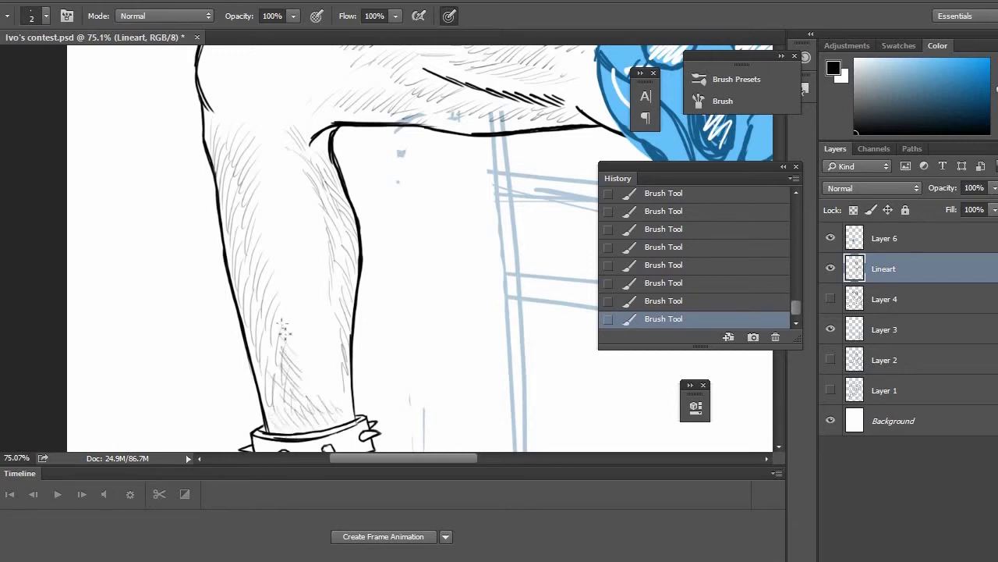
drag(281, 257, 275, 218)
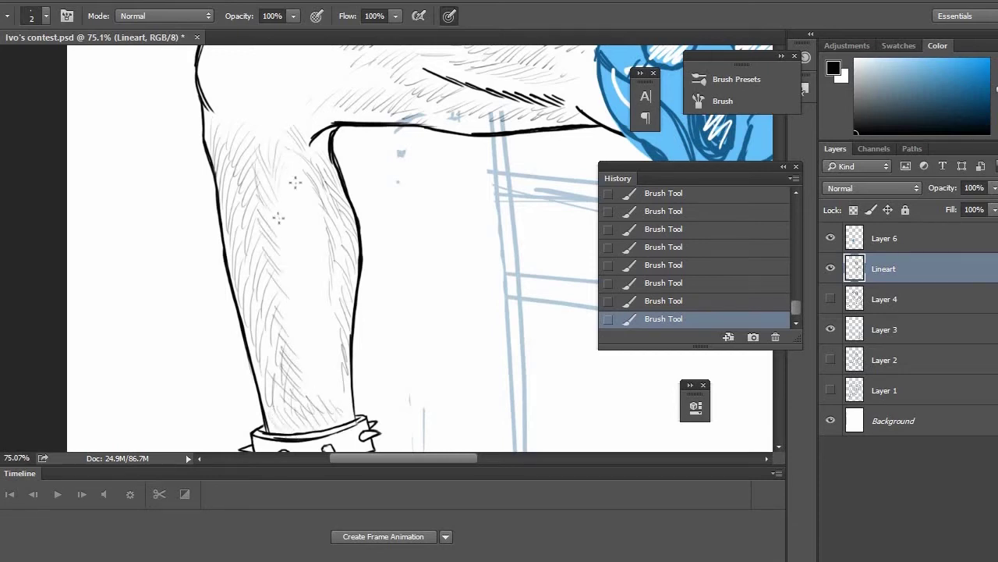
mouse_move(295, 182)
mouse_down()
mouse_move(307, 315)
mouse_move(301, 216)
mouse_move(335, 256)
mouse_move(341, 363)
mouse_up()
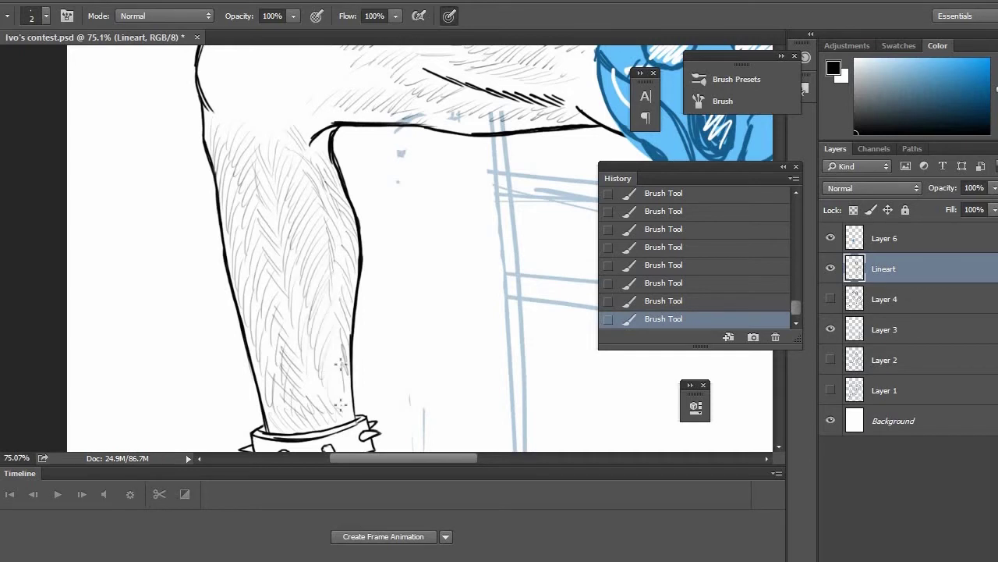
Add hair strokes on the left foot below the ankle cuff and fine strokes around the left knee.
drag(341, 405, 345, 126)
mouse_move(311, 187)
mouse_down()
mouse_move(281, 214)
mouse_move(304, 216)
mouse_up()
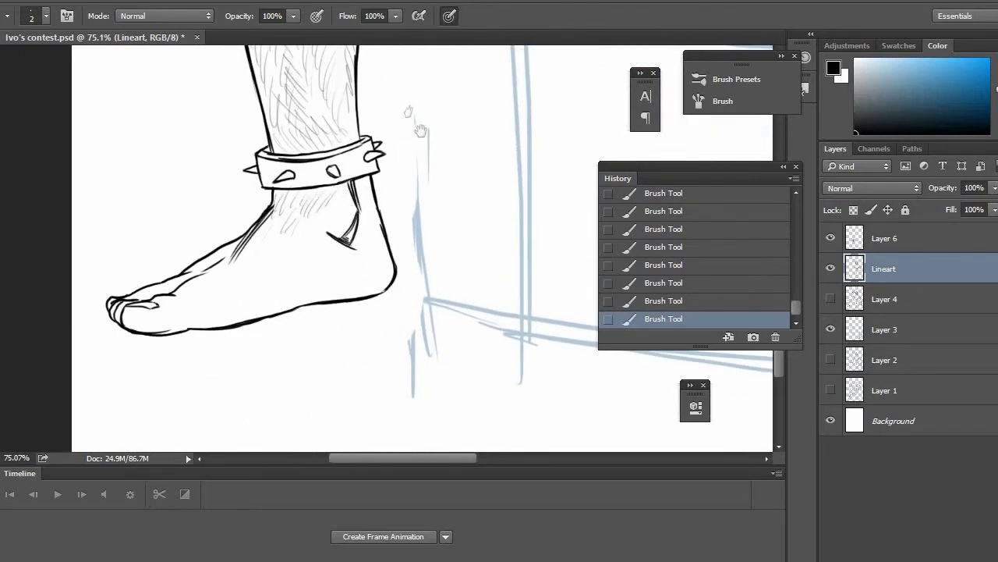
drag(421, 131, 439, 437)
drag(398, 176, 351, 150)
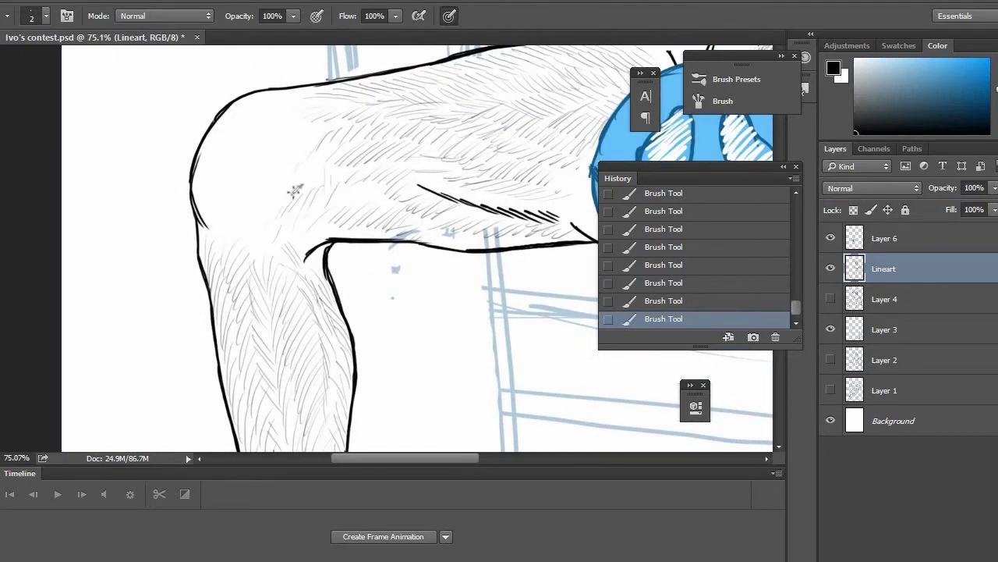
Save the document.
scroll(294, 190, down, 6)
scroll(295, 190, up, 1)
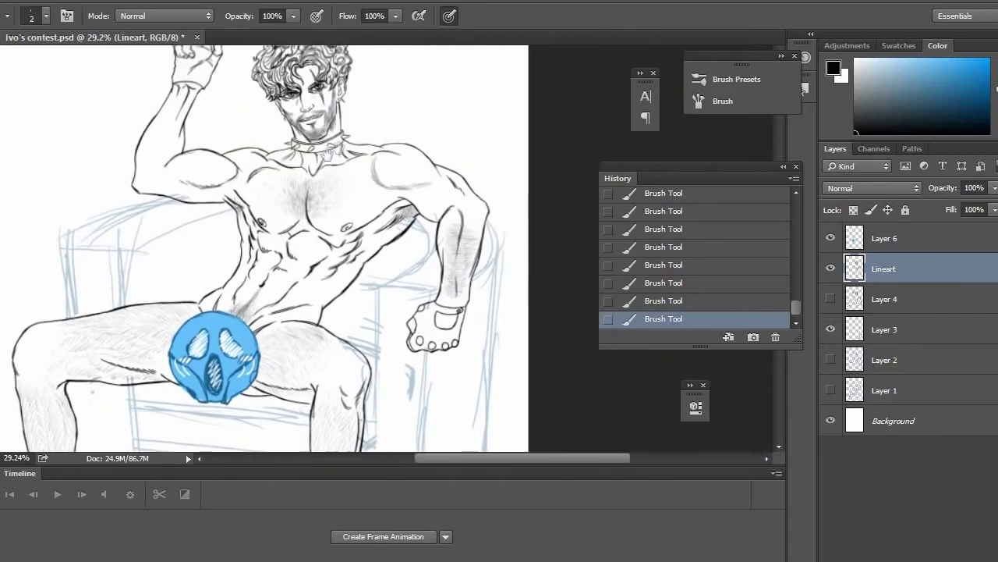
scroll(483, 195, down, 1)
key(ctrl+s)
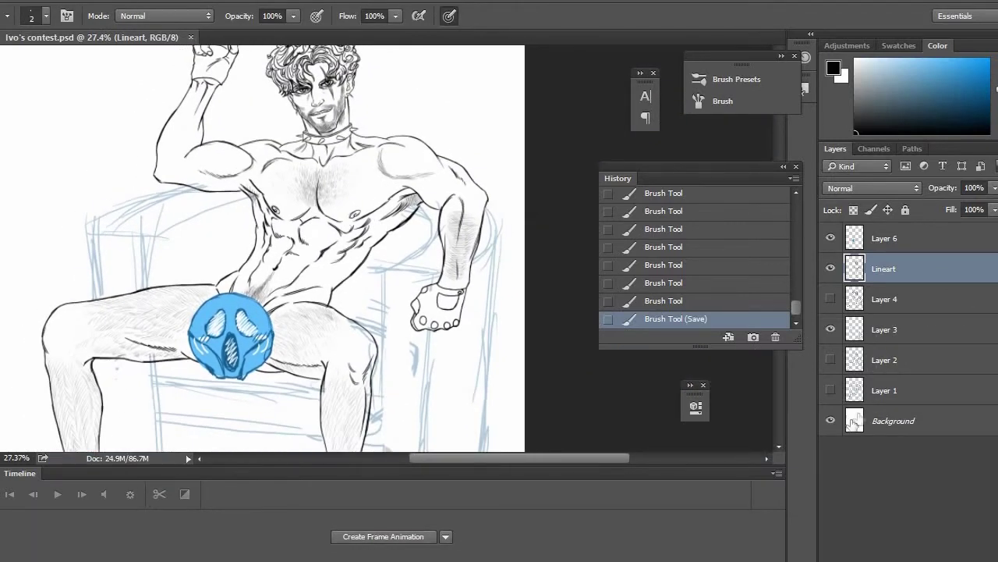
Create a new layer directly below Lineart and name it "chair".
click(897, 302)
click(982, 529)
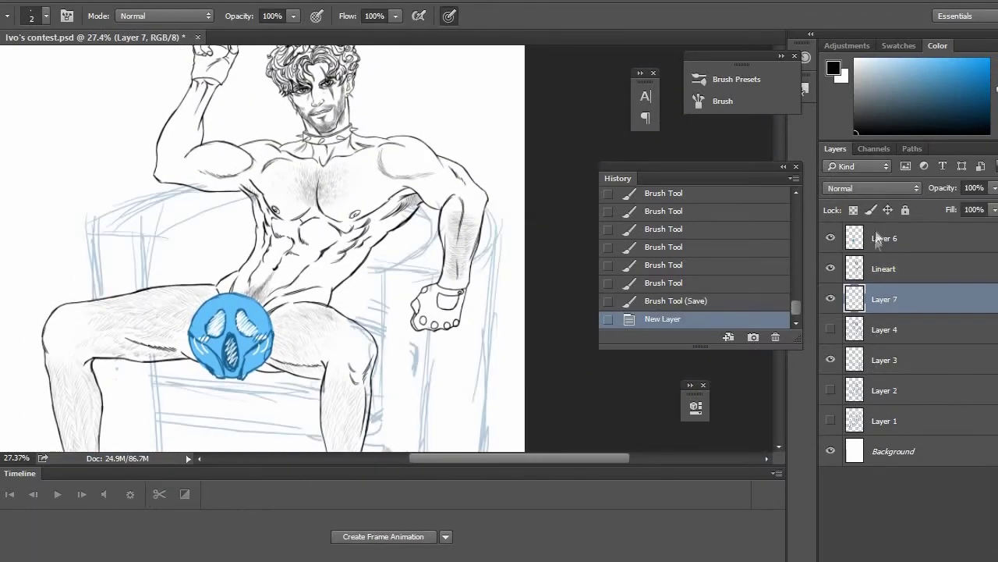
double_click(924, 299)
text(chair)
key(Return)
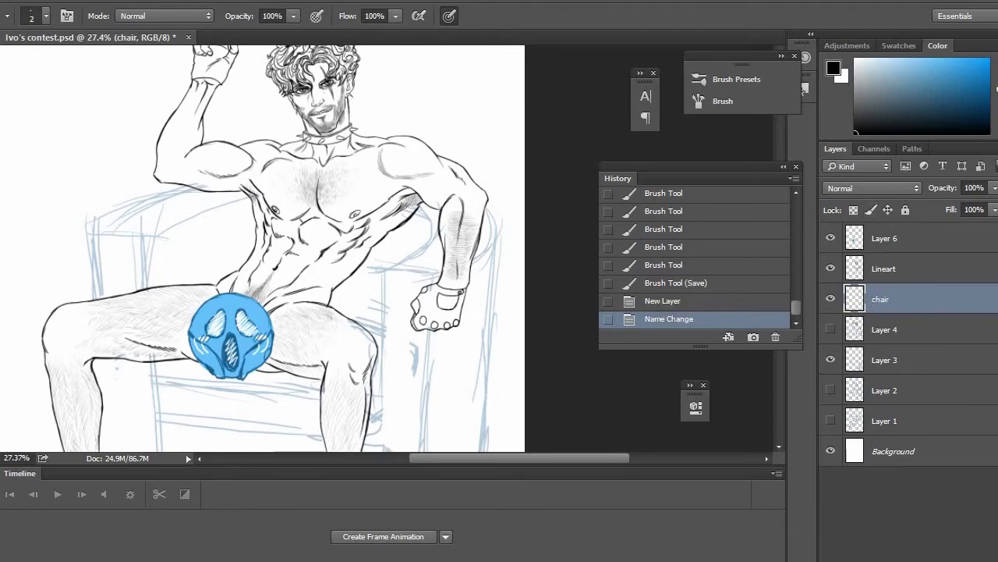
Ink the curved chair back below the right armpit and the armrest's front top edge with a size 6 brush.
scroll(429, 161, up, 8)
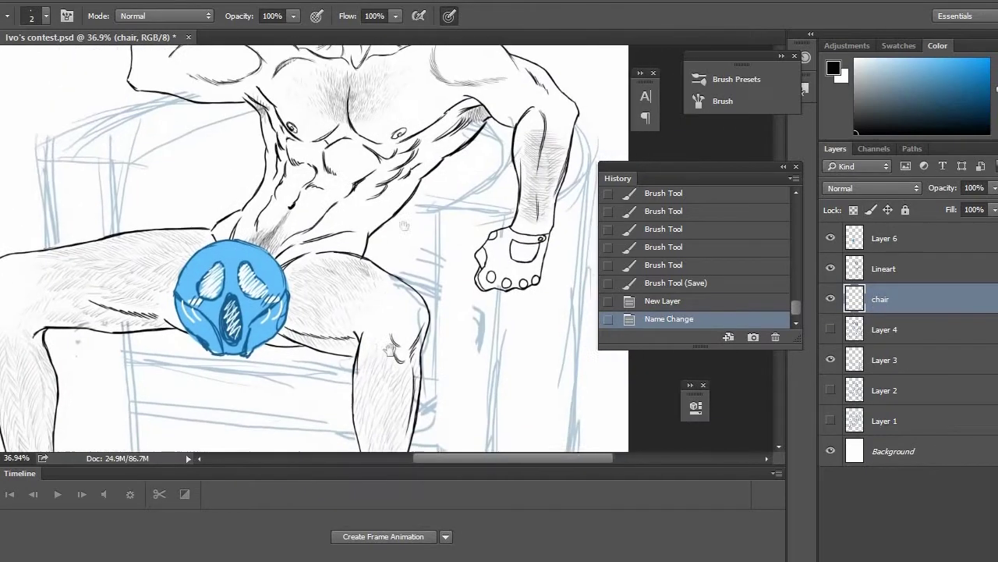
scroll(429, 162, up, 5)
key(bracketright)
key(bracketright)
key(bracketright)
key(bracketright)
drag(391, 156, 436, 248)
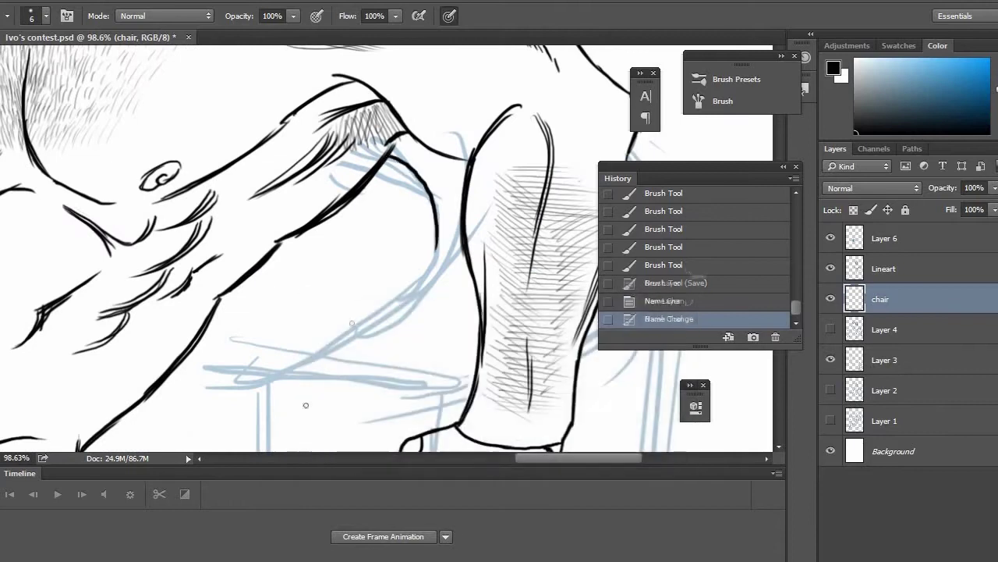
drag(267, 377, 384, 309)
drag(368, 320, 434, 258)
drag(415, 286, 438, 240)
mouse_move(323, 368)
mouse_down()
mouse_move(357, 165)
mouse_move(462, 189)
mouse_up()
drag(332, 180, 475, 191)
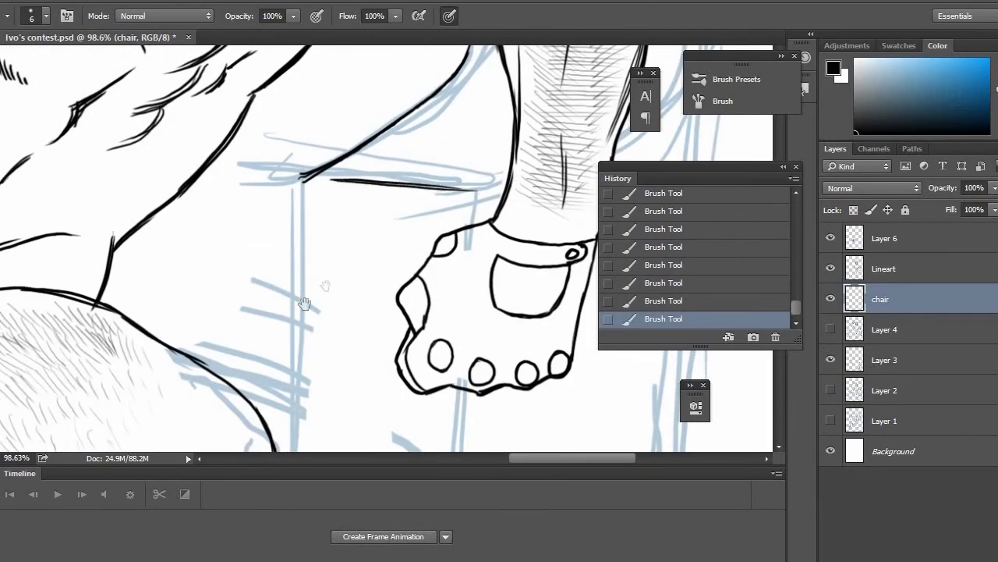
Ink the armrest's rounded outer contour behind the right forearm and the short edges above the glove, and save the document.
drag(304, 302, 156, 369)
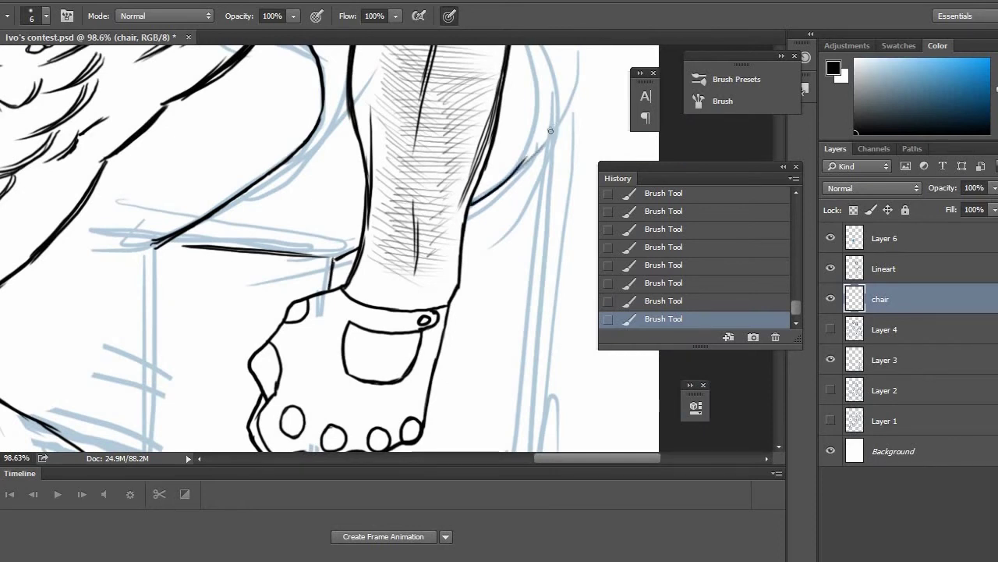
drag(499, 179, 408, 304)
drag(464, 226, 426, 141)
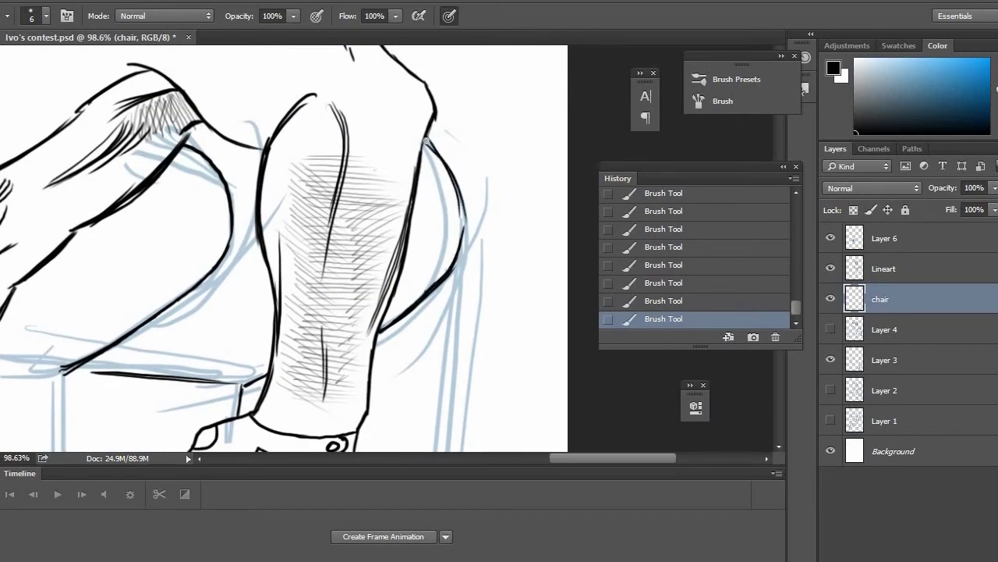
drag(456, 188, 439, 282)
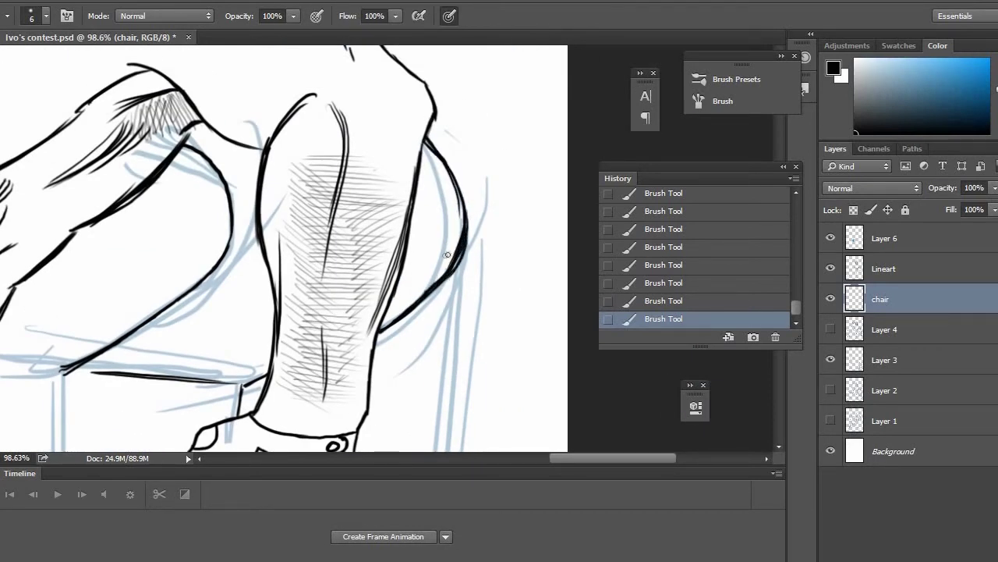
scroll(444, 249, down, 9)
key(ctrl+s)
Ink the chair's straight outer right edge, from the rounded armrest down to the lower curve, with a size 8 brush.
drag(472, 312, 473, 203)
key(bracketleft)
key(bracketleft)
key(bracketleft)
key(bracketleft)
key(bracketleft)
key(bracketleft)
click(454, 125)
drag(438, 416, 490, 209)
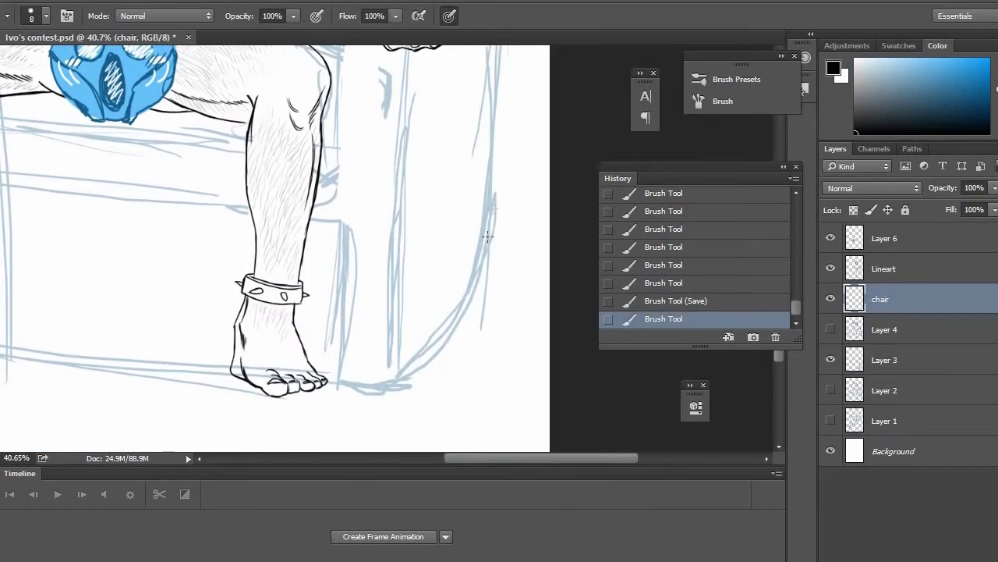
drag(505, 173, 483, 312)
drag(484, 48, 482, 78)
drag(468, 323, 467, 345)
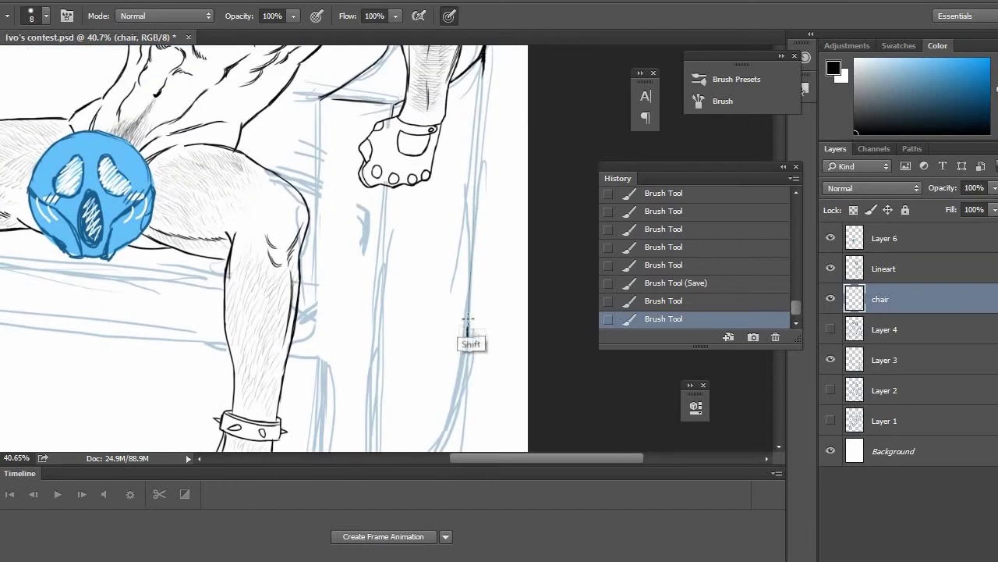
click(483, 76)
shift+click(468, 341)
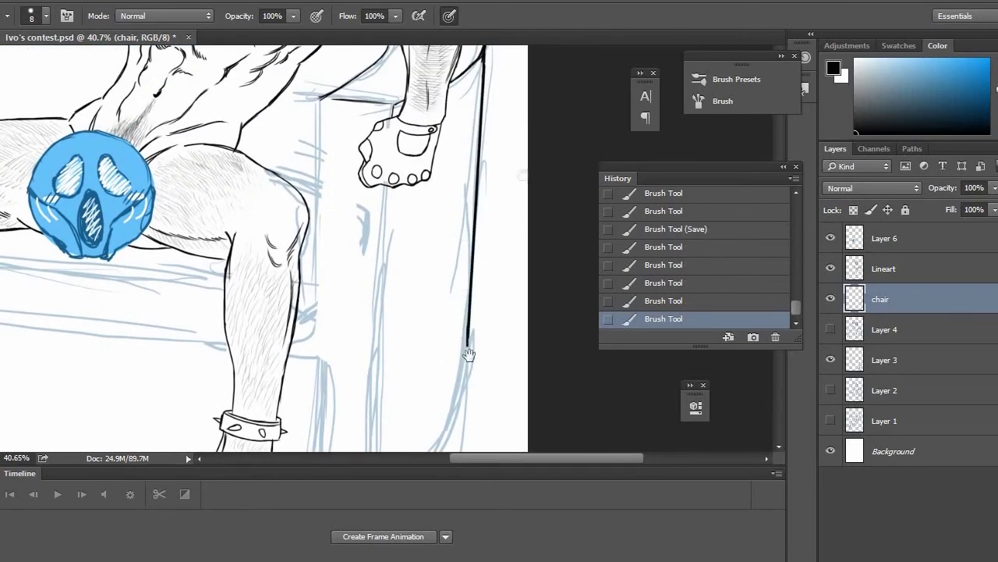
Ink the curved lower right side of the chair down to its base, undoing the stray strokes.
drag(470, 356, 522, 186)
mouse_move(431, 346)
mouse_down()
mouse_move(514, 223)
mouse_move(523, 187)
mouse_up()
key(ctrl+z)
drag(501, 247, 521, 171)
mouse_move(521, 173)
mouse_down()
mouse_move(452, 325)
mouse_move(503, 253)
mouse_move(522, 184)
mouse_move(505, 266)
mouse_up()
key(ctrl+z)
key(ctrl+z)
Erase the rough overlap where the straight outer edge meets the lower curve with a size 20 eraser, and save the document.
key(e)
scroll(525, 256, up, 8)
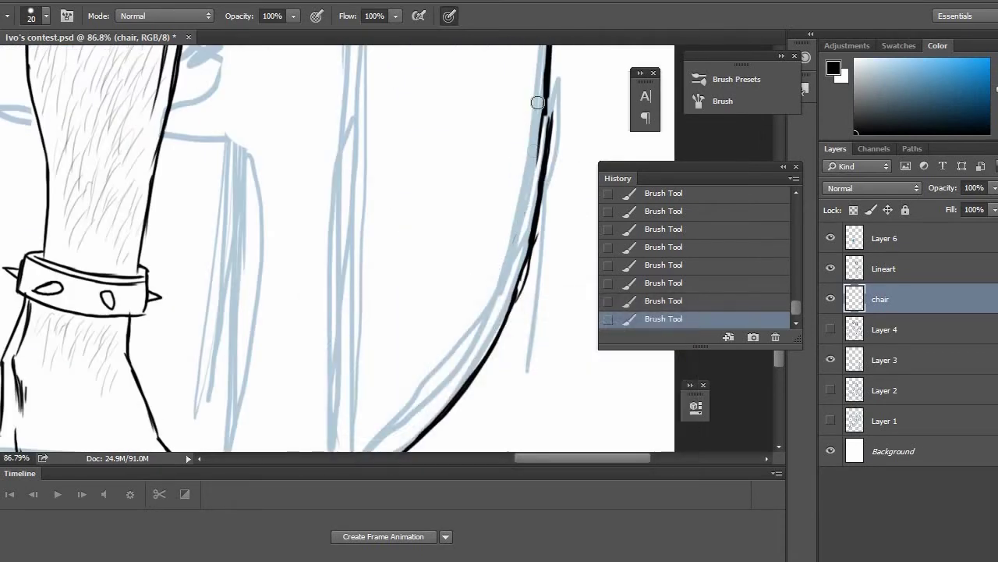
drag(538, 102, 536, 162)
mouse_move(548, 243)
mouse_down()
mouse_move(516, 326)
mouse_move(531, 278)
mouse_up()
key(ctrl+s)
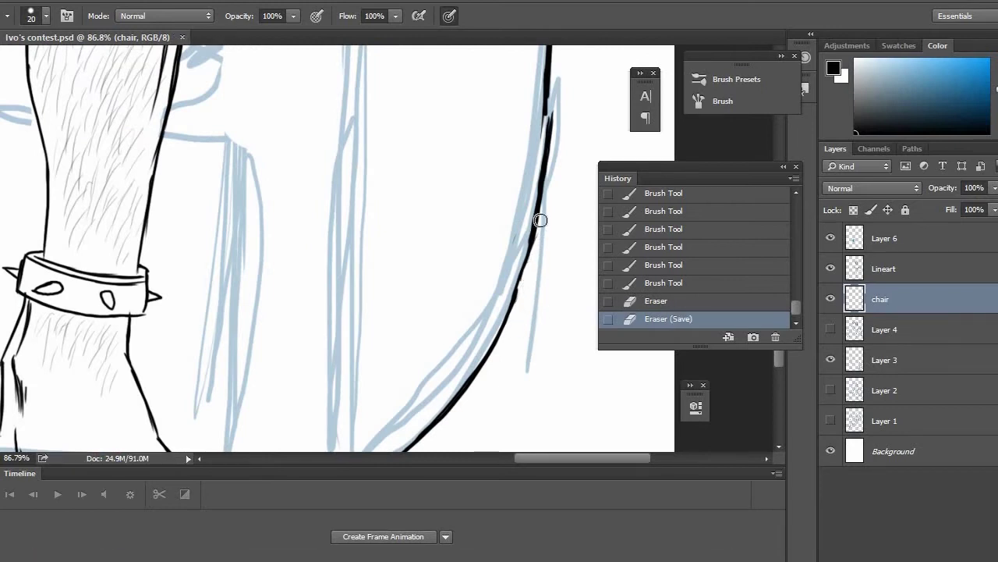
Ink a straight vertical edge on the armrest front, from below the glove to the chair's base, with a size 8 brush.
drag(541, 220, 572, 87)
key([)
key([)
key([)
drag(376, 347, 367, 354)
drag(414, 59, 387, 288)
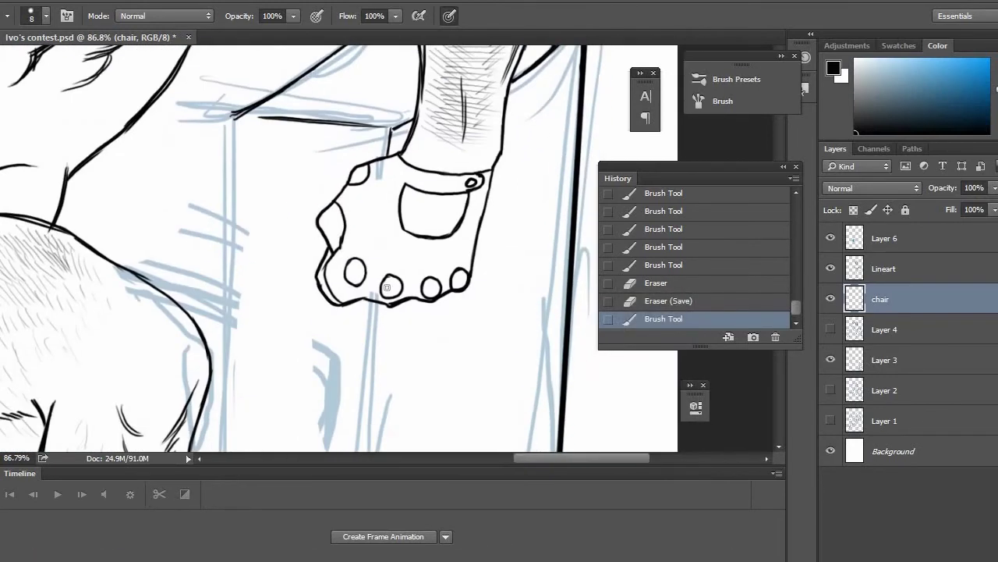
shift+click(376, 305)
Ink the armrest front's inner vertical edge from its top corner down past the right knee, undoing the last stray stroke.
drag(233, 119, 229, 156)
drag(233, 117, 230, 228)
drag(230, 157, 227, 327)
drag(246, 408, 332, 176)
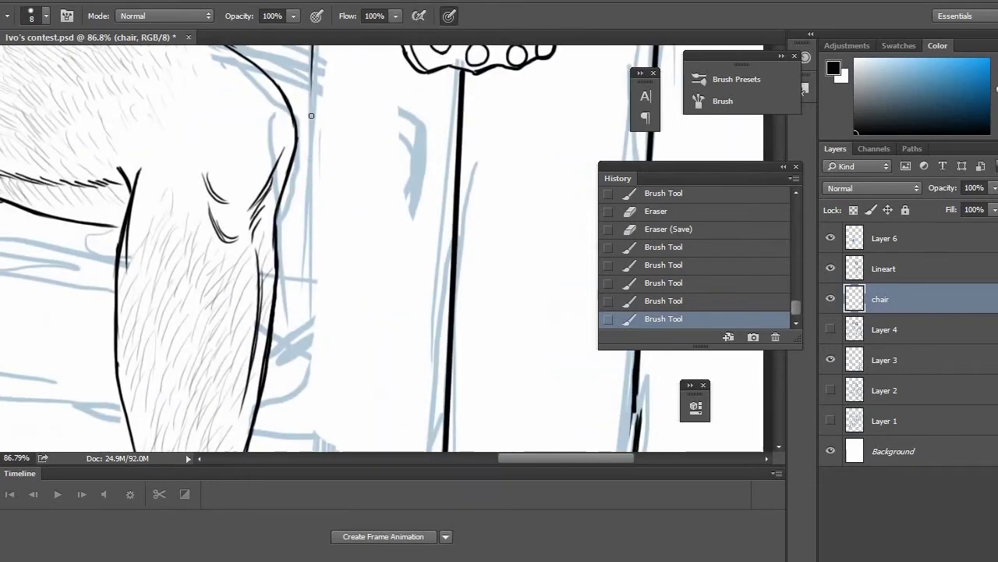
mouse_move(311, 116)
mouse_down()
mouse_move(312, 369)
mouse_move(337, 350)
mouse_move(324, 350)
mouse_up()
drag(337, 351, 389, 193)
drag(375, 103, 368, 427)
mouse_move(407, 258)
mouse_down()
mouse_move(400, 169)
mouse_move(372, 285)
mouse_up()
key(ctrl+z)
Continue the armrest's inner vertical edge down to the chair's base beside the right foot with a size 7 brush.
key(bracketright)
key(bracketright)
key(bracketright)
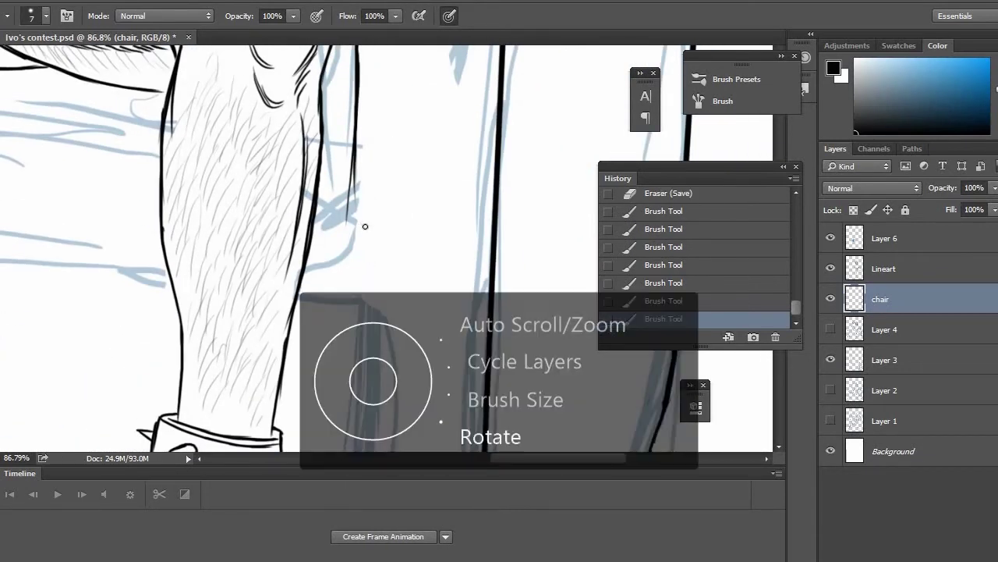
scroll(364, 225, down, 7)
drag(362, 149, 361, 428)
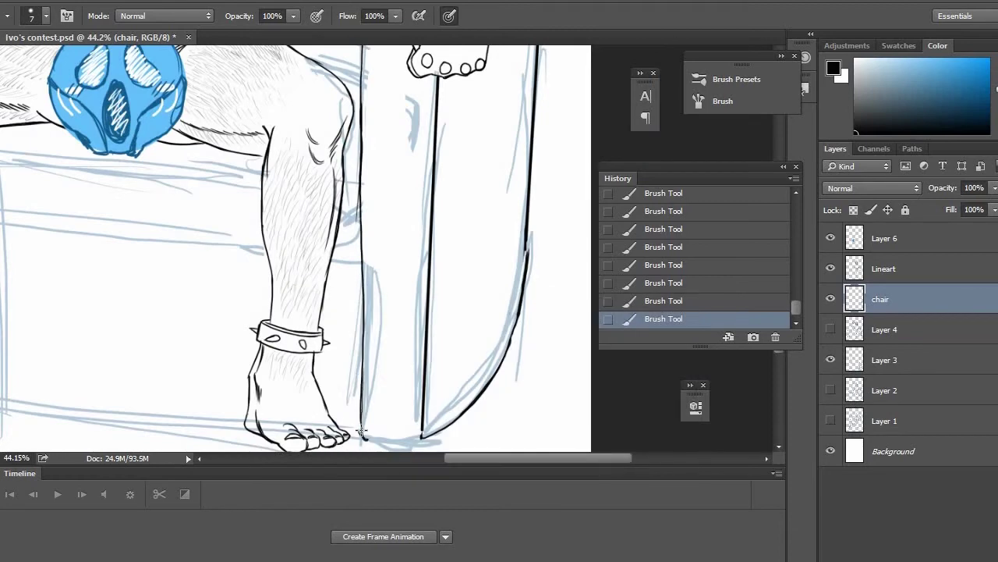
Ink the front top edge of the armrest under the raised arm with a size 7 brush.
drag(426, 375, 476, 421)
drag(270, 156, 480, 234)
drag(335, 81, 329, 253)
scroll(215, 230, up, 4)
scroll(214, 231, up, 2)
drag(122, 248, 268, 267)
drag(209, 232, 160, 260)
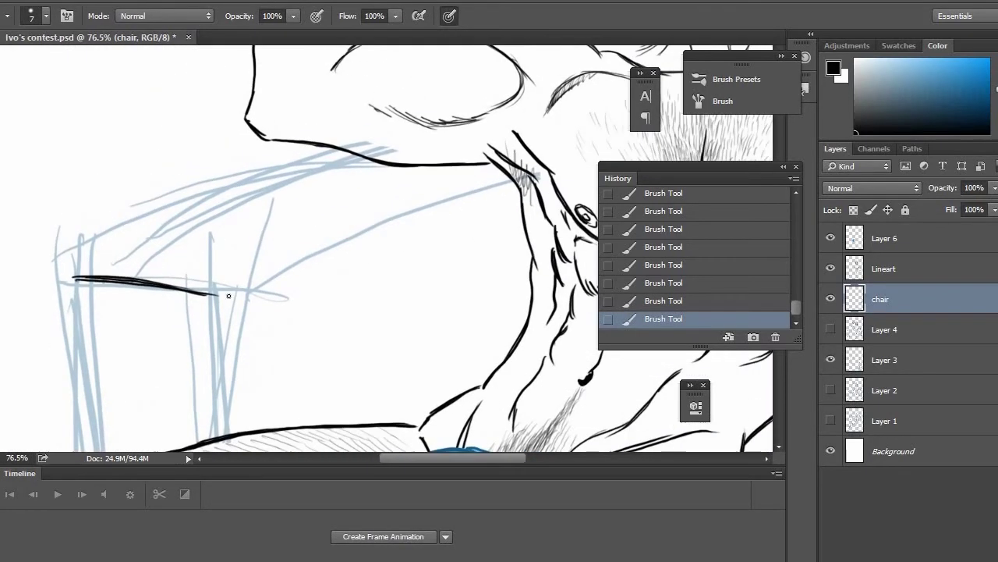
Ink the two slanting top edges of that armrest from its front corners back to the figure, undoing the stray strokes.
mouse_move(218, 295)
mouse_down()
mouse_move(444, 215)
mouse_move(487, 184)
mouse_up()
key(ctrl+z)
drag(463, 189, 512, 181)
key(ctrl+z)
mouse_move(75, 276)
mouse_down()
mouse_move(289, 178)
mouse_move(370, 159)
mouse_up()
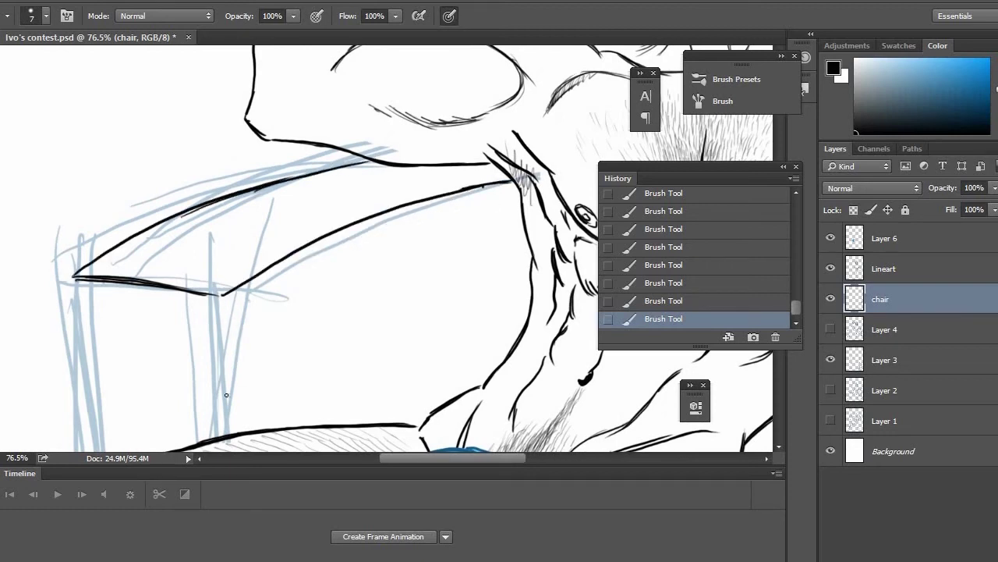
Ink the vertical edges of the same armrest from its front corners down to the thigh.
drag(222, 300, 227, 424)
drag(223, 307, 227, 431)
drag(105, 337, 242, 134)
drag(222, 234, 221, 254)
drag(215, 187, 225, 267)
Ink the straight outer edge of the armrest front from beneath the left thigh down to the chair's base.
mouse_move(309, 356)
mouse_down()
mouse_move(299, 85)
mouse_move(297, 245)
mouse_up()
mouse_move(294, 324)
mouse_down()
mouse_move(274, 339)
mouse_move(268, 388)
mouse_up()
drag(240, 319, 241, 326)
drag(268, 388, 273, 131)
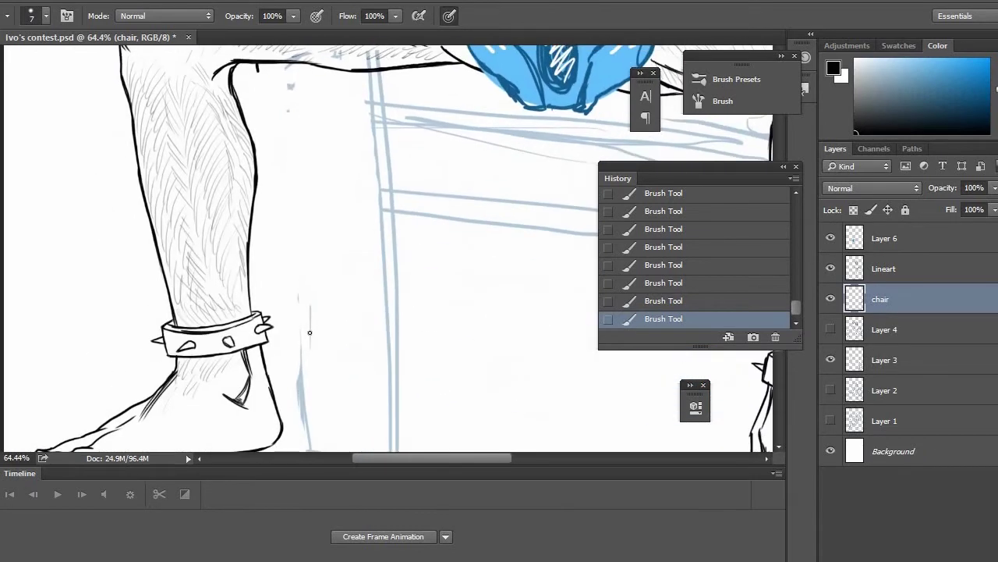
drag(310, 330, 288, 190)
shift+click(277, 324)
Ink the armrest front's short bottom edge and its straight inner edge up to the underside of the thigh.
drag(279, 325, 360, 343)
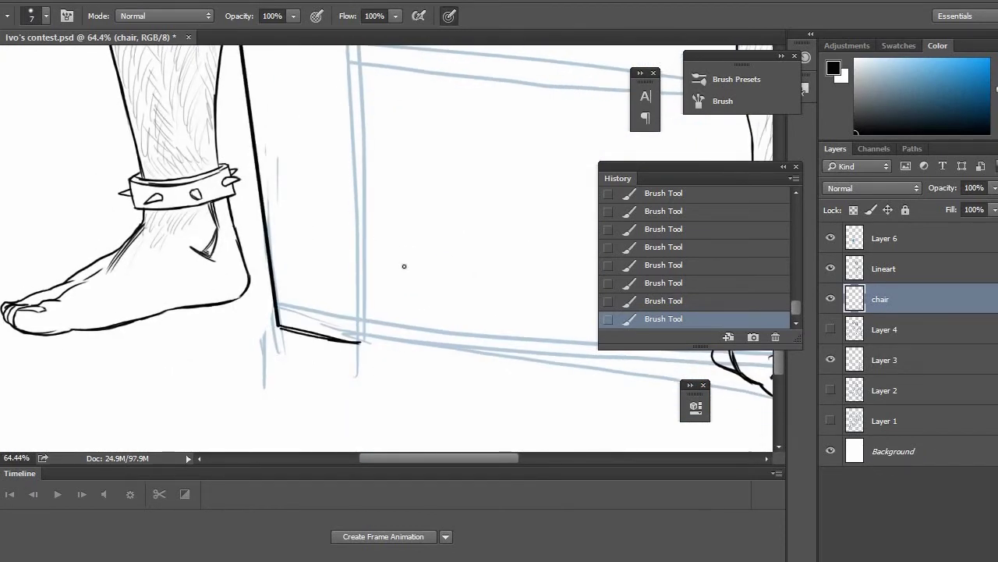
scroll(382, 297, up, 8)
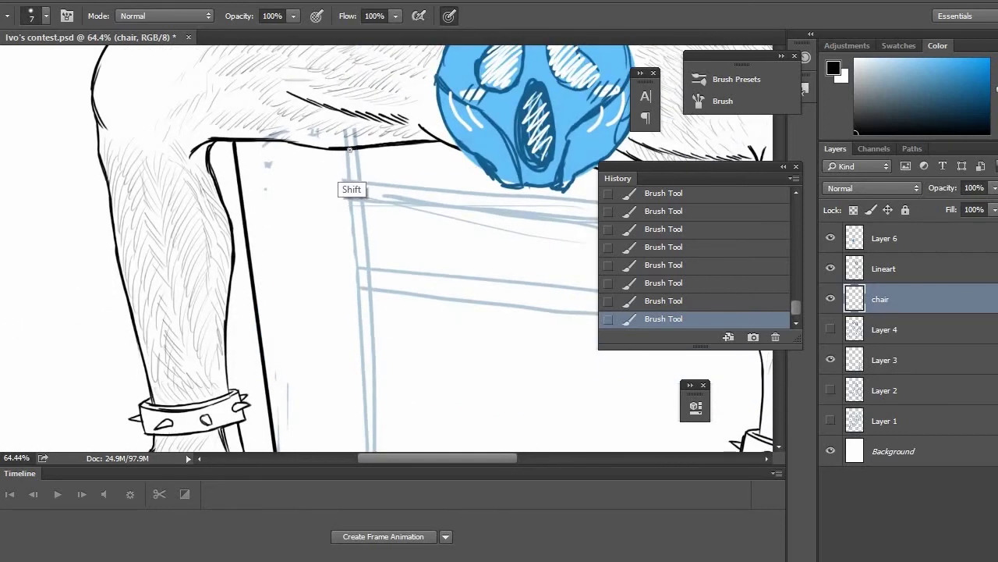
shift+click(349, 149)
Ink the seat front's top edge as a straight line beneath the thighs, continuing past the right knee to the armrest.
drag(455, 308, 363, 394)
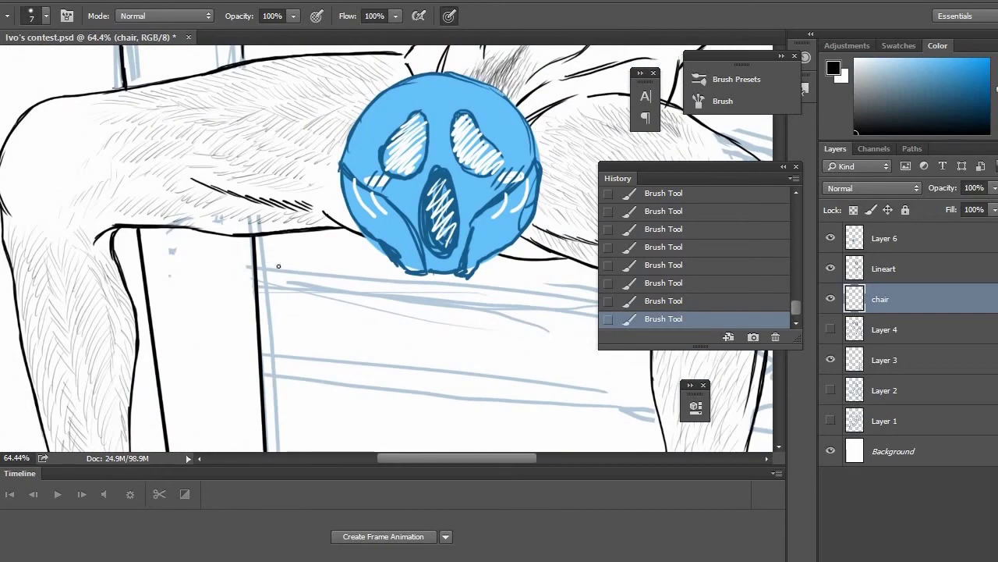
scroll(286, 255, right, 5)
shift+click(414, 278)
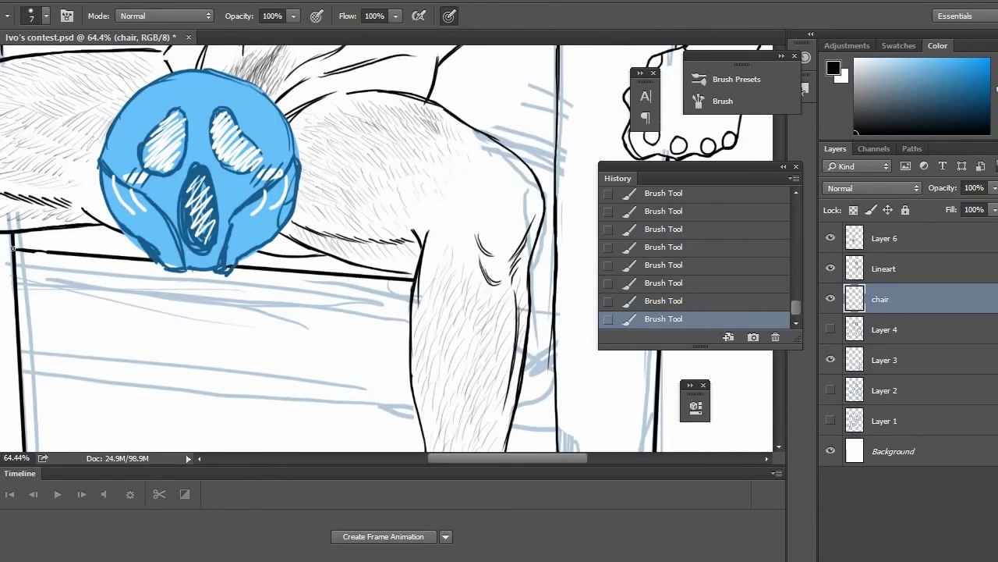
drag(411, 350, 278, 370)
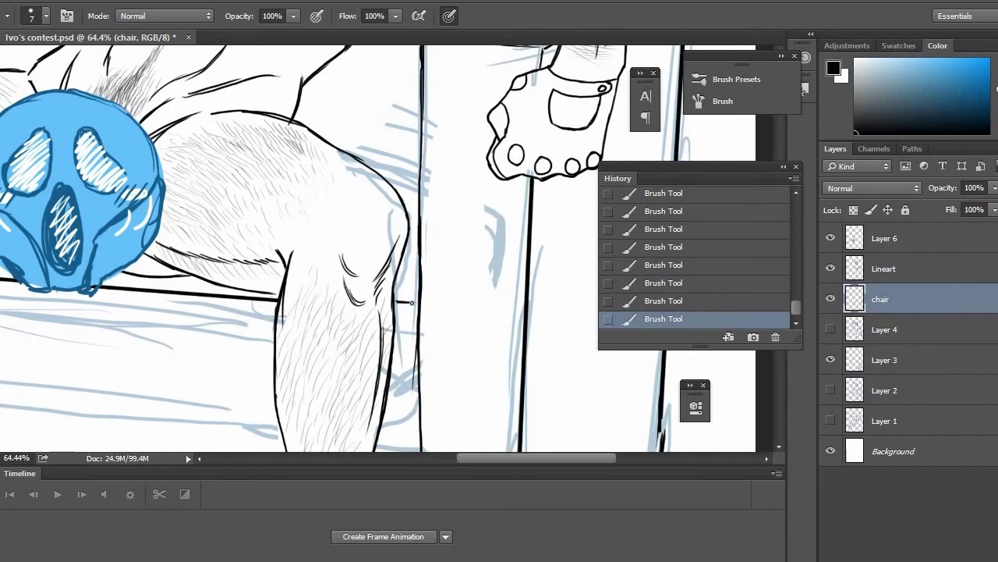
drag(412, 303, 418, 303)
Ink the seat front's lower edge as a straight line between the armrests, interrupted by the right shin.
drag(234, 345, 486, 253)
click(531, 337)
shift+click(173, 304)
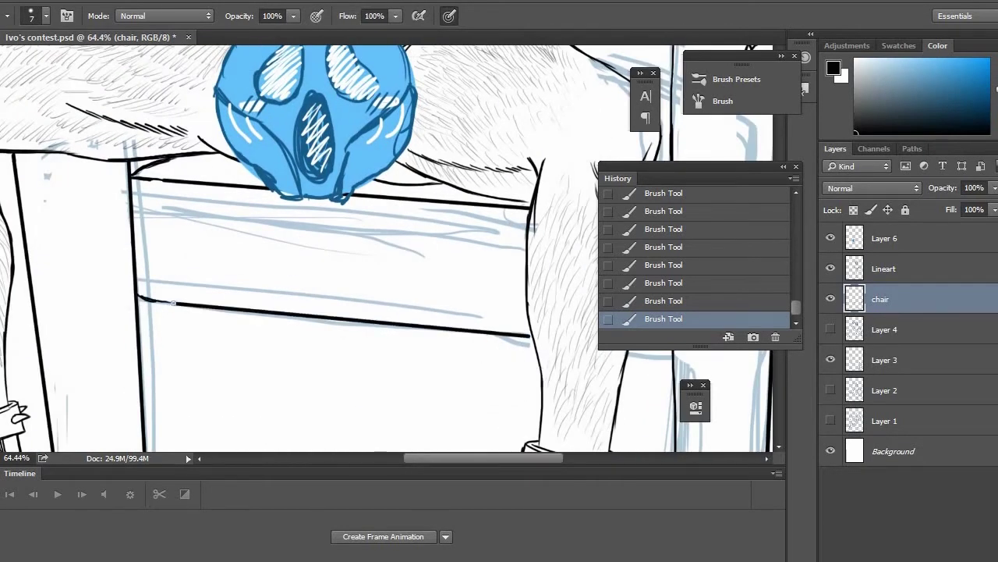
scroll(288, 347, right, 5)
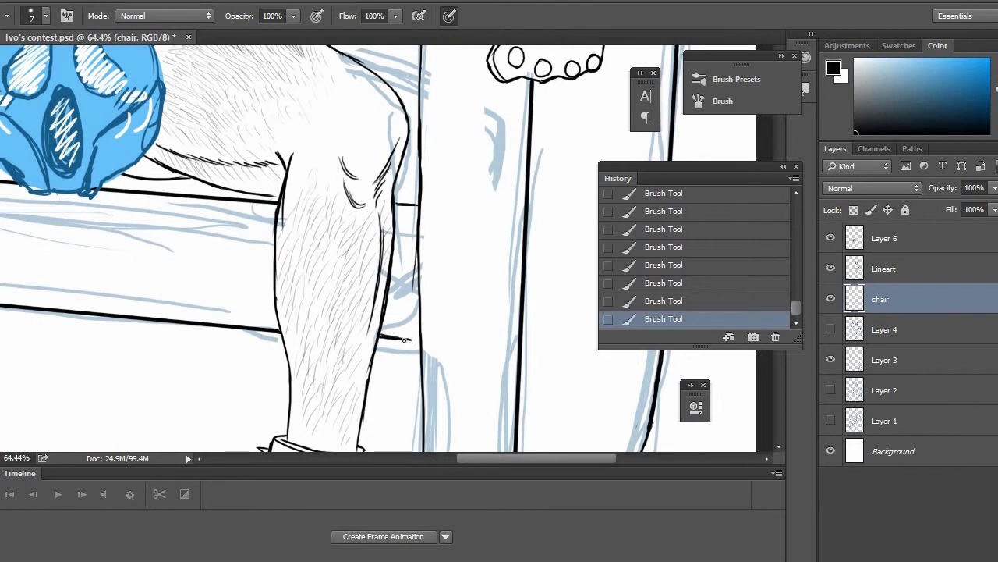
Touch up the seat lines between the right knee and the armrest, erasing the stray overlap.
scroll(419, 205, down, 5)
scroll(419, 172, up, 5)
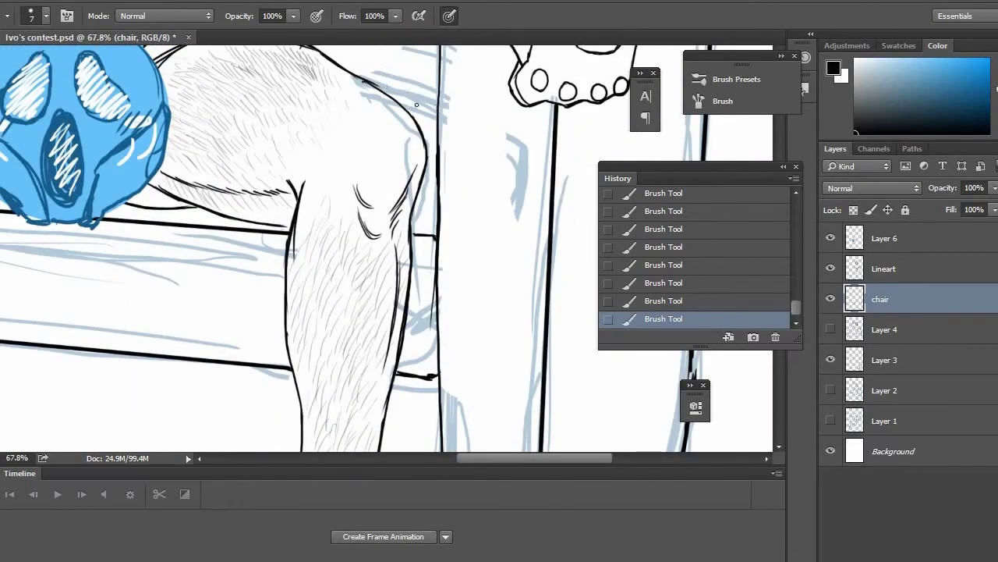
drag(363, 79, 437, 110)
drag(403, 93, 435, 112)
drag(361, 89, 365, 82)
scroll(404, 106, down, 5)
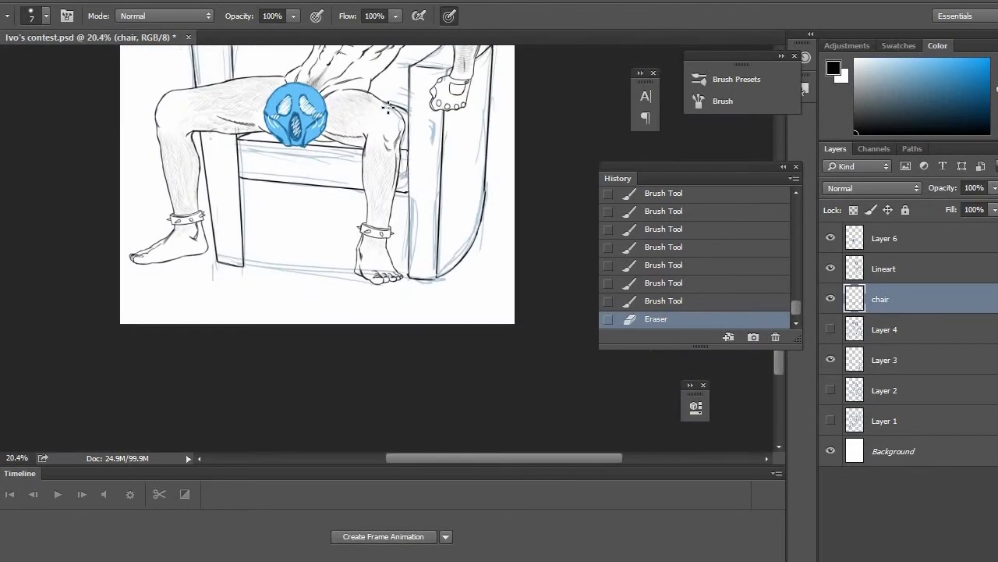
scroll(375, 283, up, 5)
drag(438, 248, 426, 250)
Ink the chair's base edge from the right foot to the left armrest front, plus a parallel vertical line up to the seat.
drag(230, 223, 408, 272)
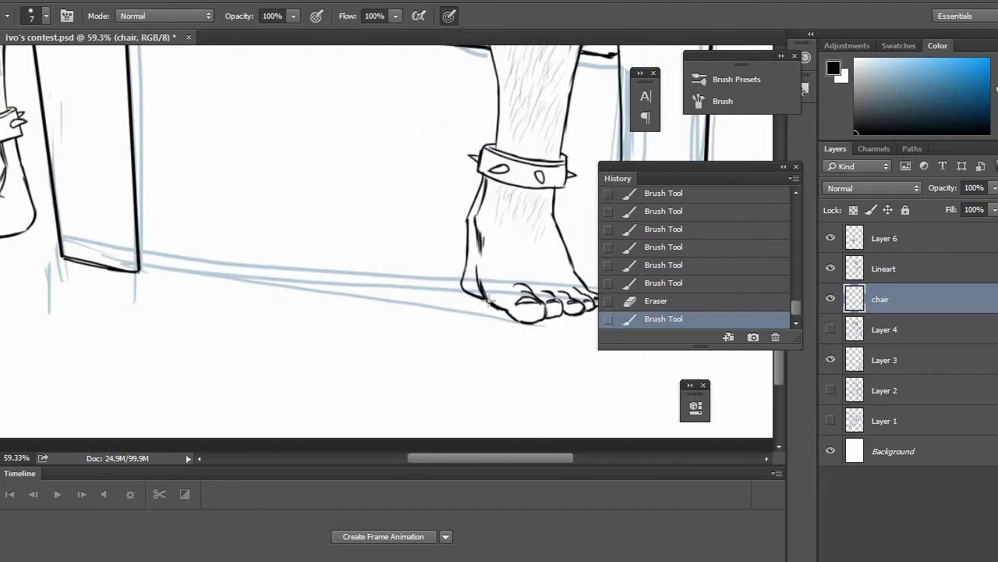
shift+click(146, 252)
scroll(146, 252, up, 3)
scroll(146, 252, left, 1)
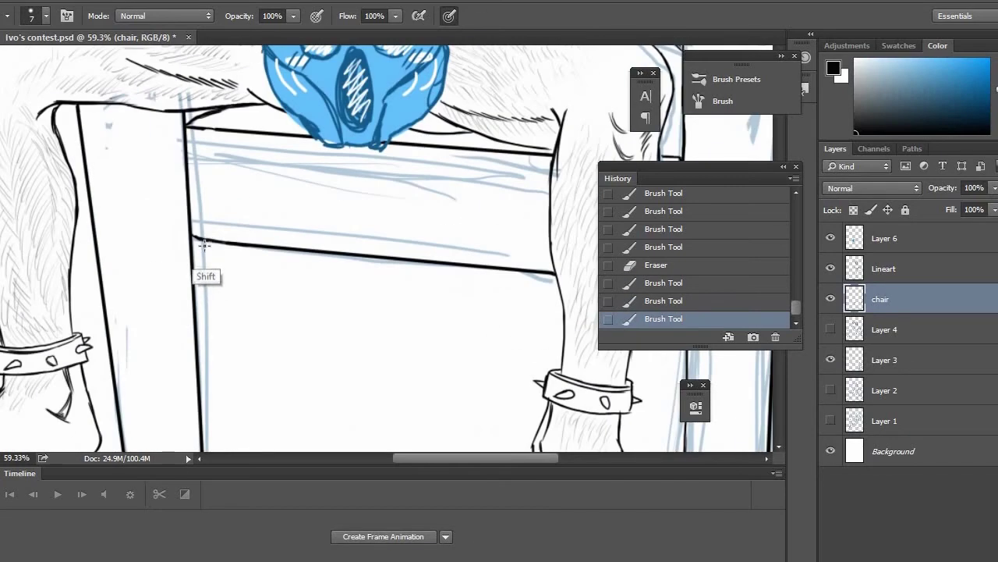
shift+click(203, 242)
drag(204, 242, 276, 66)
click(284, 318)
shift+click(295, 303)
Save the document, hide the blue sketch on Layer 3 to check the clean line art, and save again.
scroll(319, 304, down, 5)
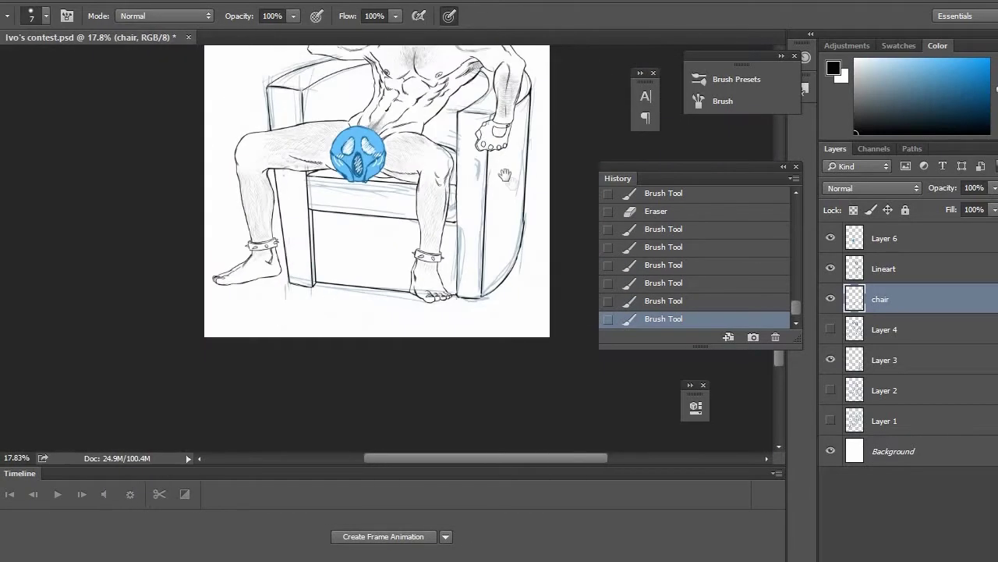
drag(484, 96, 387, 200)
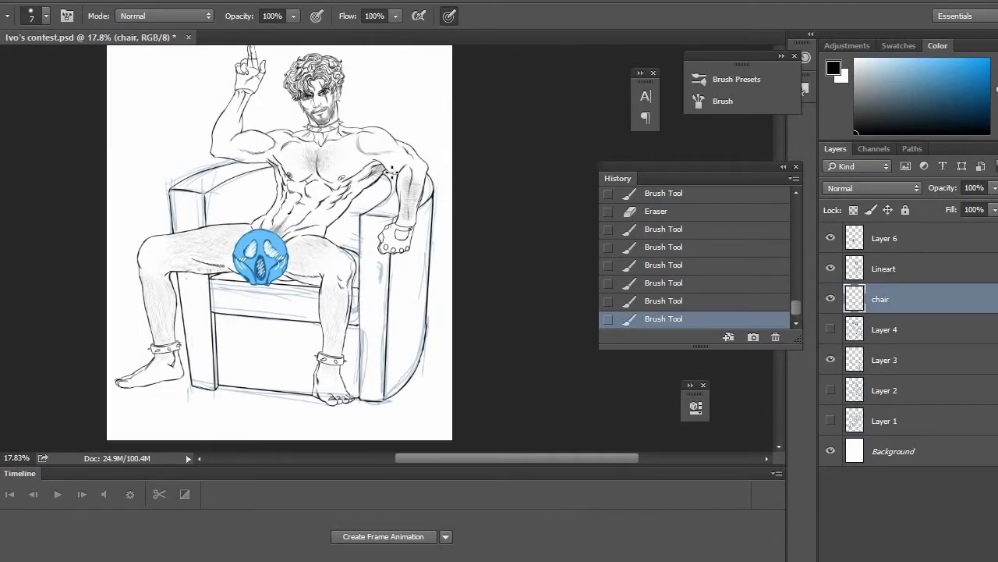
key(ctrl+s)
click(830, 363)
scroll(343, 251, down, 4)
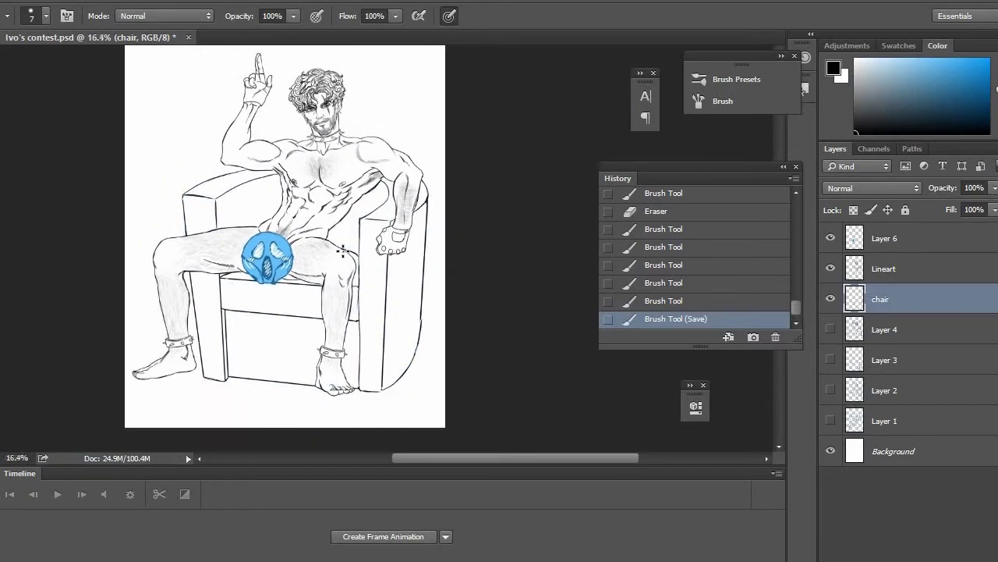
scroll(347, 169, up, 5)
scroll(348, 169, down, 4)
scroll(331, 310, up, 2)
key(ctrl+s)
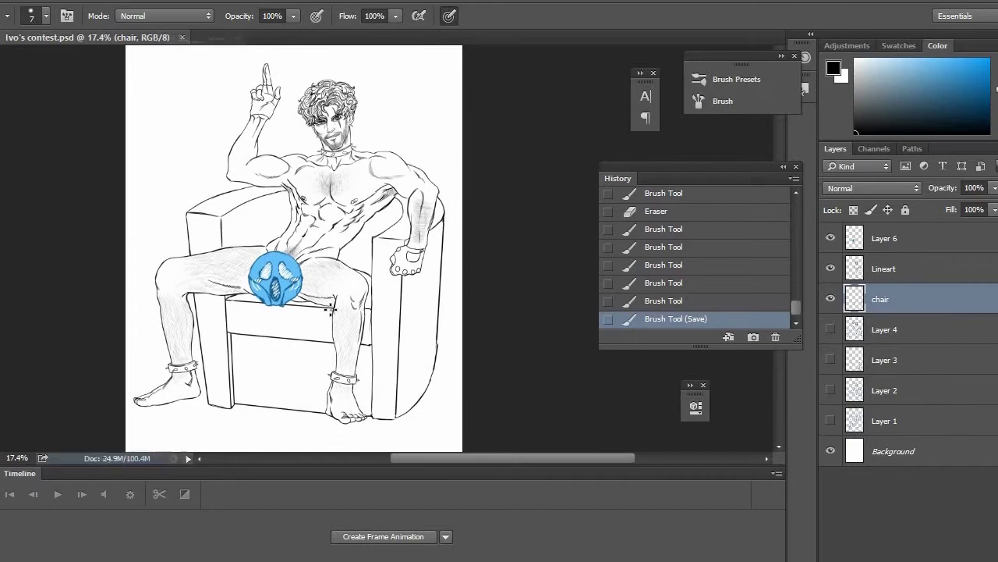
drag(283, 250, 332, 273)
scroll(419, 141, up, 1)
scroll(418, 141, up, 1)
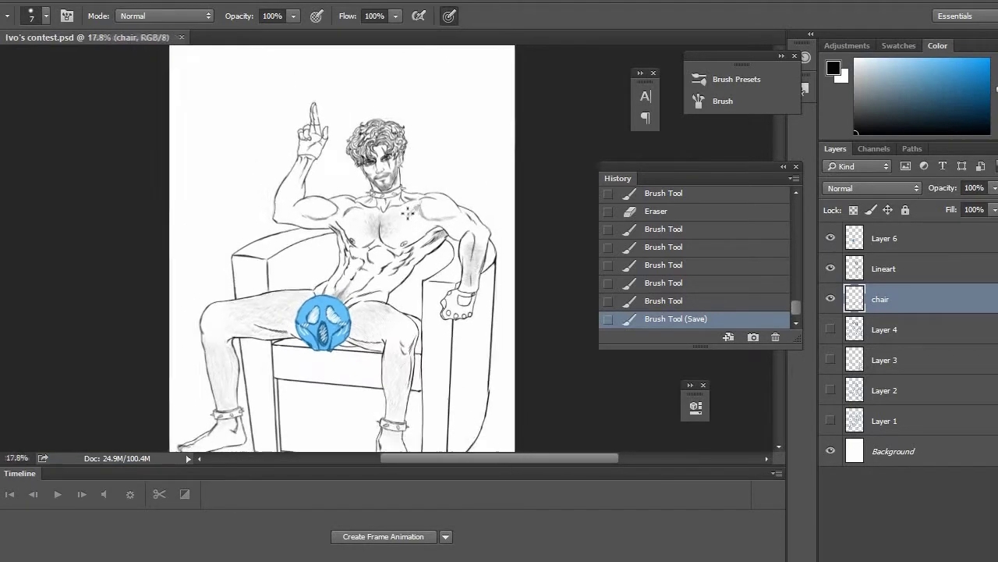
scroll(418, 141, down, 2)
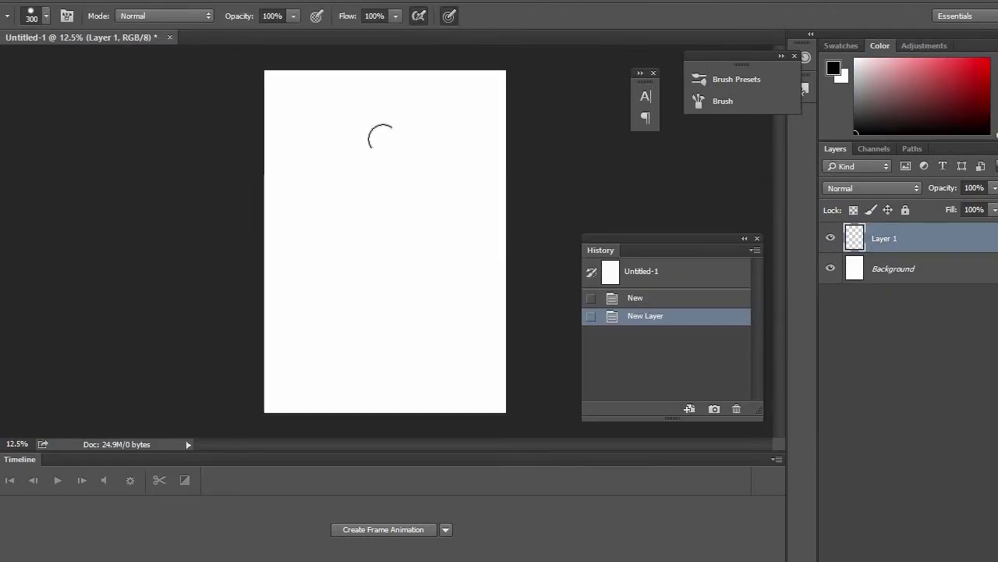
Sketch a vertical torso centre line and sloping shoulder lines on the new document's Background layer with a size 35 brush.
key(alt+bracketleft)
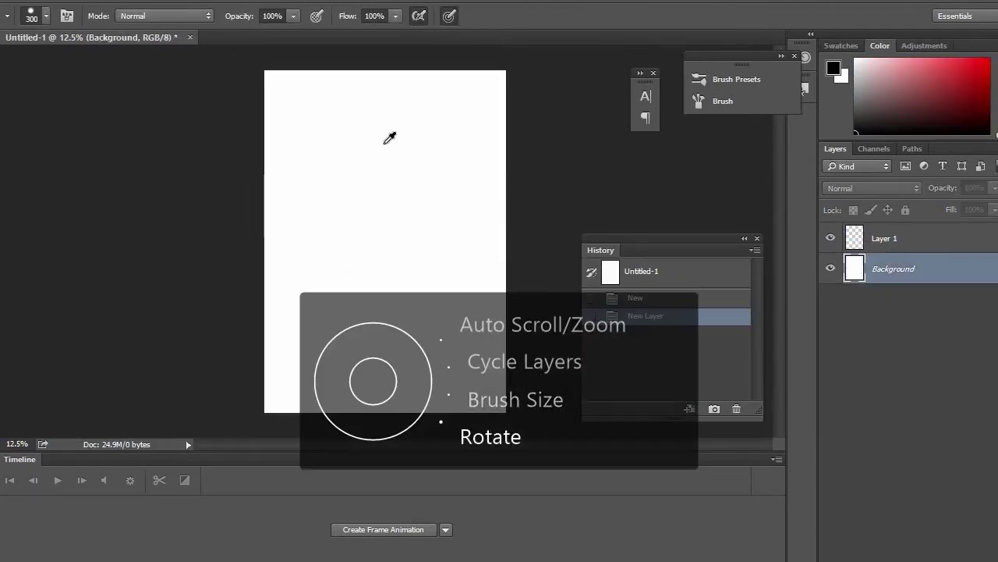
key(bracketleft)
key(bracketleft)
key(bracketleft)
key(bracketleft)
key(bracketleft)
key(bracketleft)
key(bracketleft)
key(bracketleft)
key(bracketleft)
key(bracketleft)
key(bracketleft)
key(bracketleft)
key(bracketleft)
key(bracketleft)
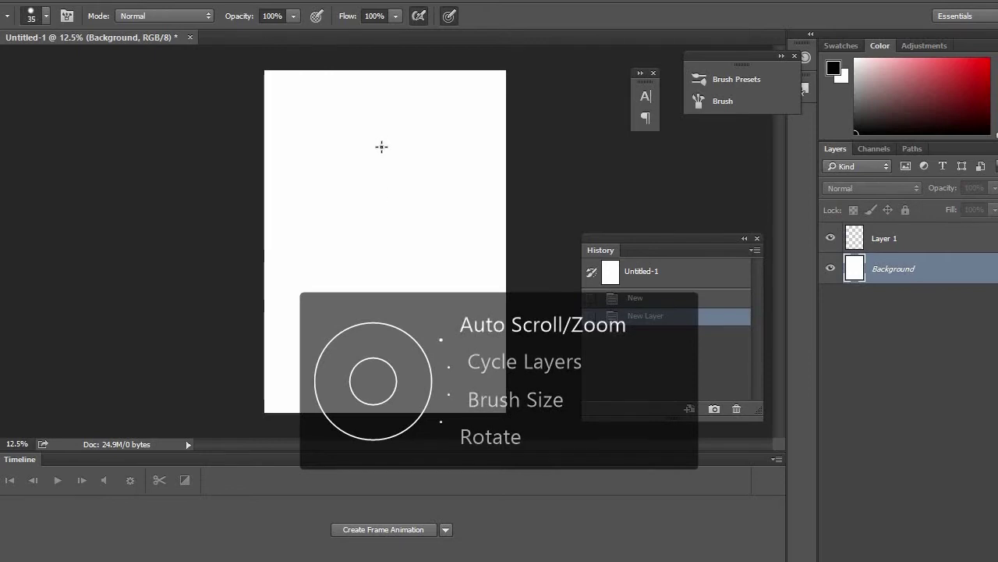
scroll(383, 187, up, 3)
scroll(400, 205, down, 1)
drag(392, 348, 386, 194)
drag(387, 356, 389, 184)
mouse_move(387, 328)
mouse_down()
mouse_move(381, 207)
mouse_move(325, 195)
mouse_up()
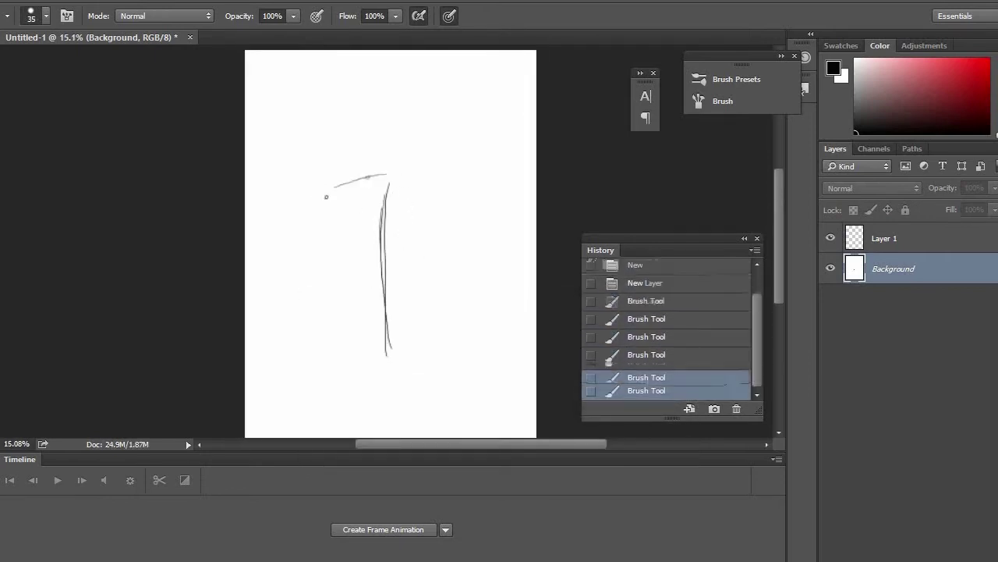
drag(397, 173, 446, 193)
Sketch the head with jaw and ear, the neck, and the collarbone notch joining it to the shoulders.
drag(364, 107, 368, 141)
mouse_move(371, 90)
mouse_down()
mouse_move(365, 150)
mouse_move(378, 152)
mouse_up()
mouse_move(362, 117)
mouse_down()
mouse_move(409, 98)
mouse_move(384, 131)
mouse_up()
mouse_move(387, 83)
mouse_down()
mouse_move(367, 139)
mouse_move(388, 128)
mouse_move(404, 166)
mouse_up()
drag(404, 136, 403, 168)
mouse_move(375, 146)
mouse_down()
mouse_move(375, 172)
mouse_move(386, 185)
mouse_move(397, 179)
mouse_up()
mouse_move(402, 180)
mouse_down()
mouse_move(436, 189)
mouse_move(341, 189)
mouse_up()
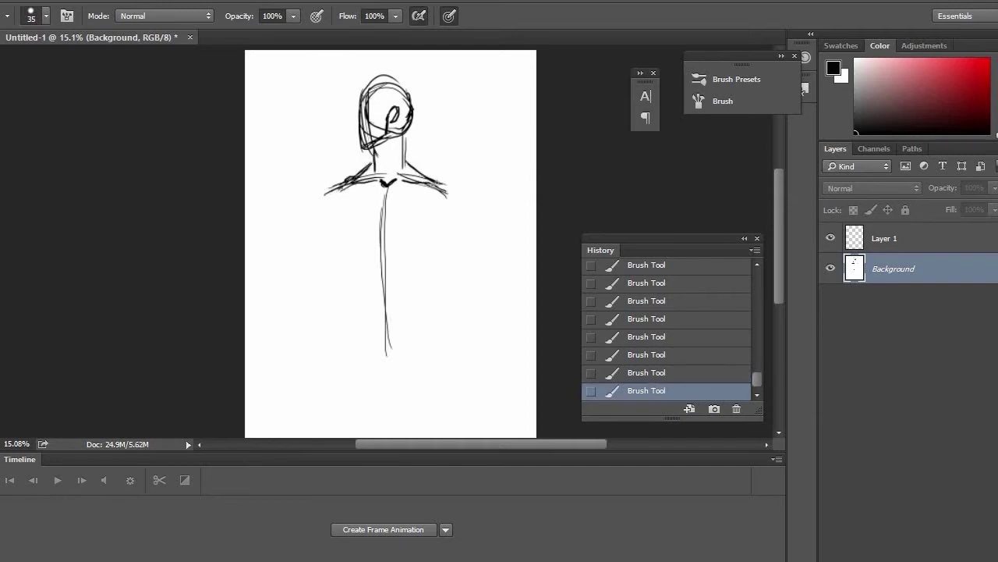
Sketch the torso with chest lines, rib-cage arch and waist, and both arms hanging down to the forearms.
drag(443, 198, 426, 234)
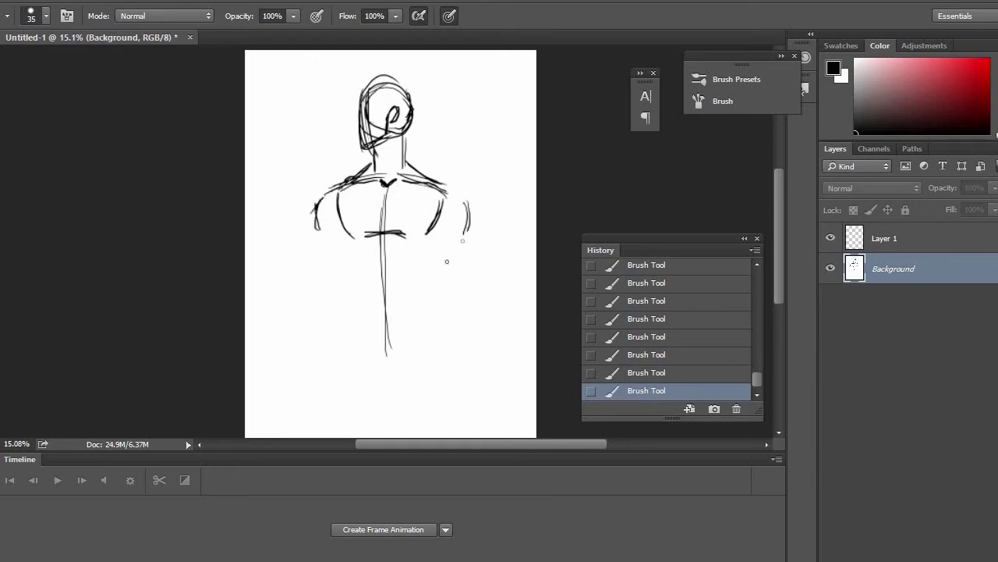
mouse_move(339, 234)
mouse_down()
mouse_move(355, 289)
mouse_move(399, 248)
mouse_move(419, 279)
mouse_up()
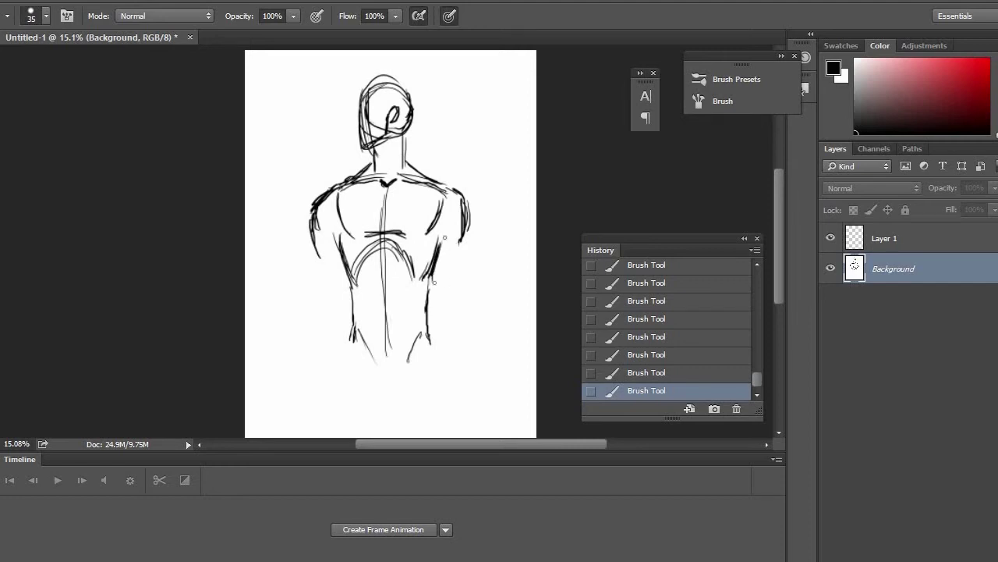
mouse_move(465, 233)
mouse_down()
mouse_move(472, 337)
mouse_move(471, 293)
mouse_up()
mouse_move(438, 243)
mouse_down()
mouse_move(476, 374)
mouse_move(452, 305)
mouse_up()
mouse_move(315, 239)
mouse_down()
mouse_move(317, 317)
mouse_move(332, 336)
mouse_up()
drag(313, 290, 313, 380)
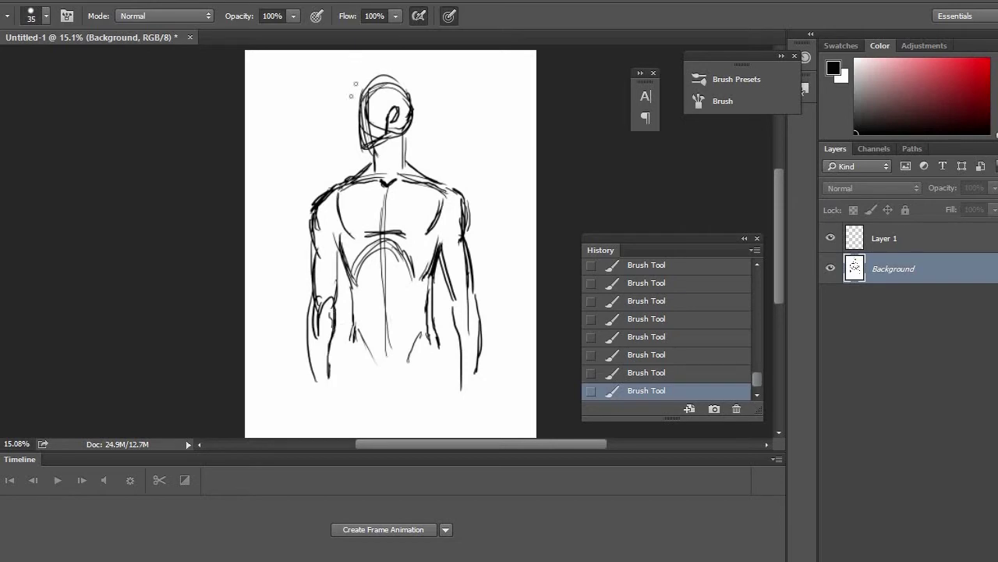
Sketch loose curly hair around the top and back of the head.
drag(394, 73, 422, 103)
drag(413, 81, 410, 131)
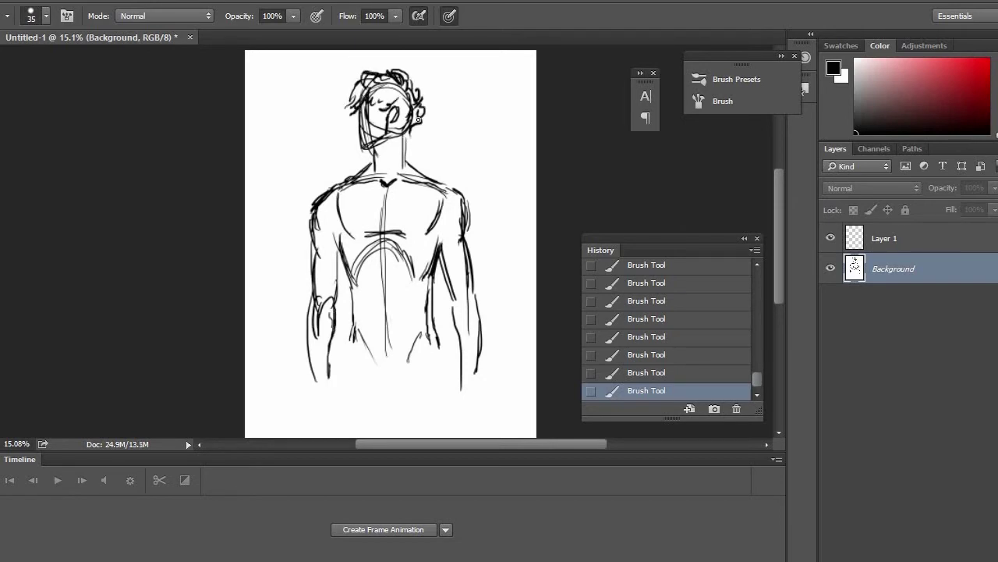
Erase the rough marks along the outer contour of the left shoulder.
scroll(401, 192, down, 1)
scroll(401, 192, up, 6)
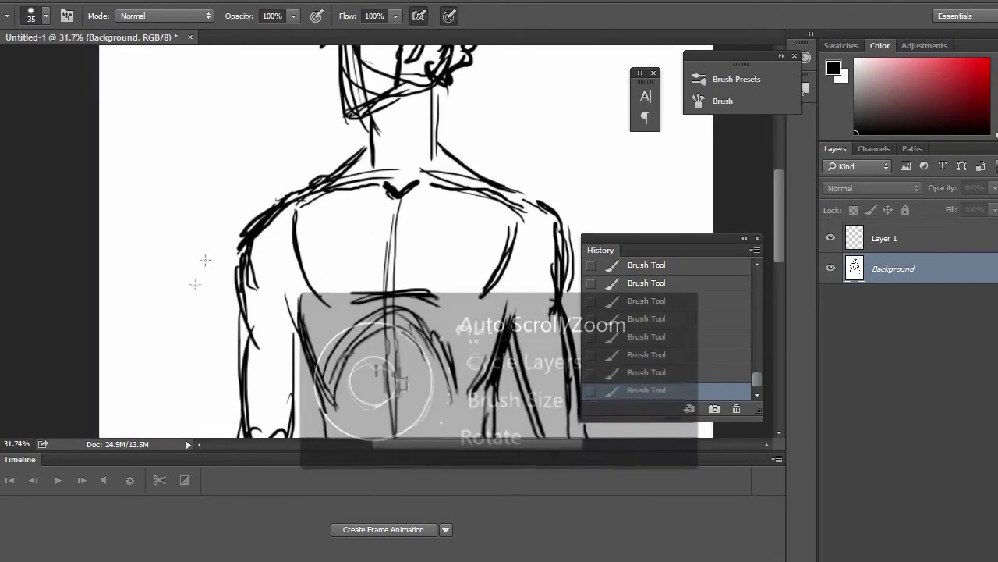
drag(236, 237, 253, 218)
mouse_move(257, 222)
mouse_down()
mouse_move(292, 195)
mouse_move(282, 198)
mouse_up()
drag(312, 177, 337, 161)
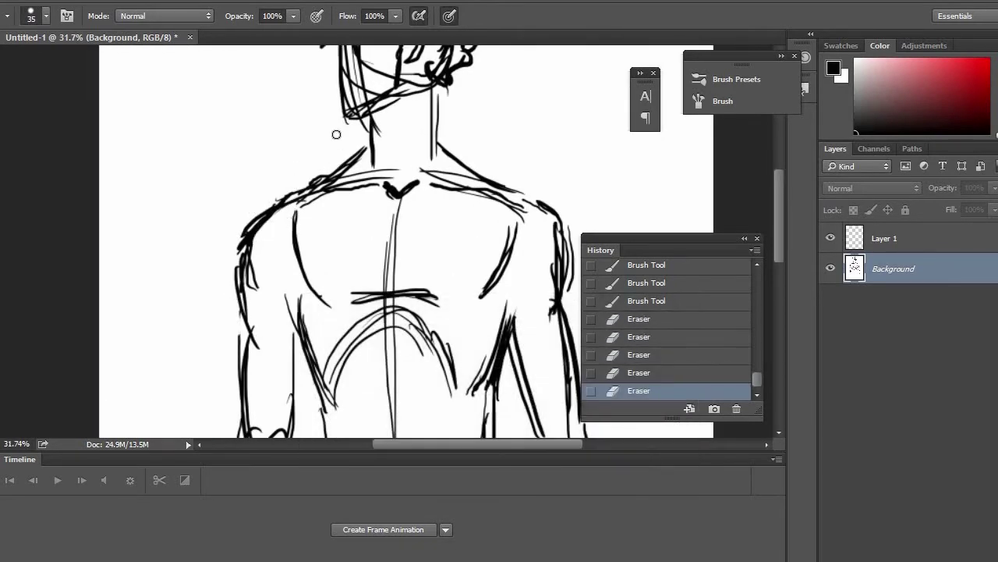
Refine the front neck line, jaw, chin and face contour with a size 15 brush.
mouse_move(344, 125)
mouse_down()
mouse_move(406, 289)
mouse_move(388, 277)
mouse_move(402, 304)
mouse_up()
key(bracketleft)
key(bracketleft)
key(bracketleft)
key(bracketleft)
drag(381, 251, 405, 312)
mouse_move(378, 243)
mouse_down()
mouse_move(398, 293)
mouse_move(348, 248)
mouse_move(346, 227)
mouse_move(350, 248)
mouse_up()
drag(346, 234, 352, 248)
drag(348, 246, 345, 226)
drag(341, 170, 348, 233)
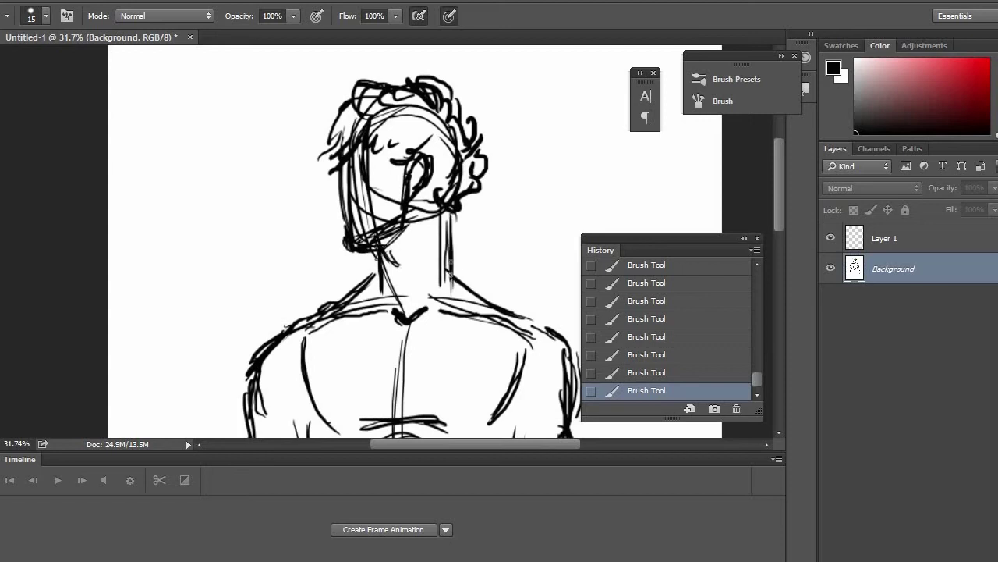
Sketch the right neck-to-shoulder slope and the neck muscle lines running down to the collarbones.
drag(450, 275, 534, 321)
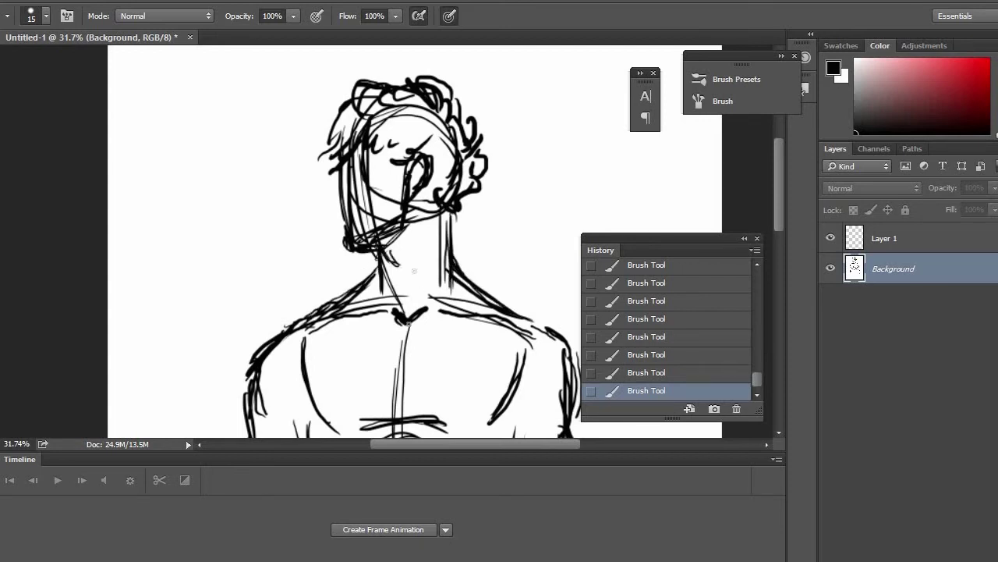
drag(443, 219, 422, 307)
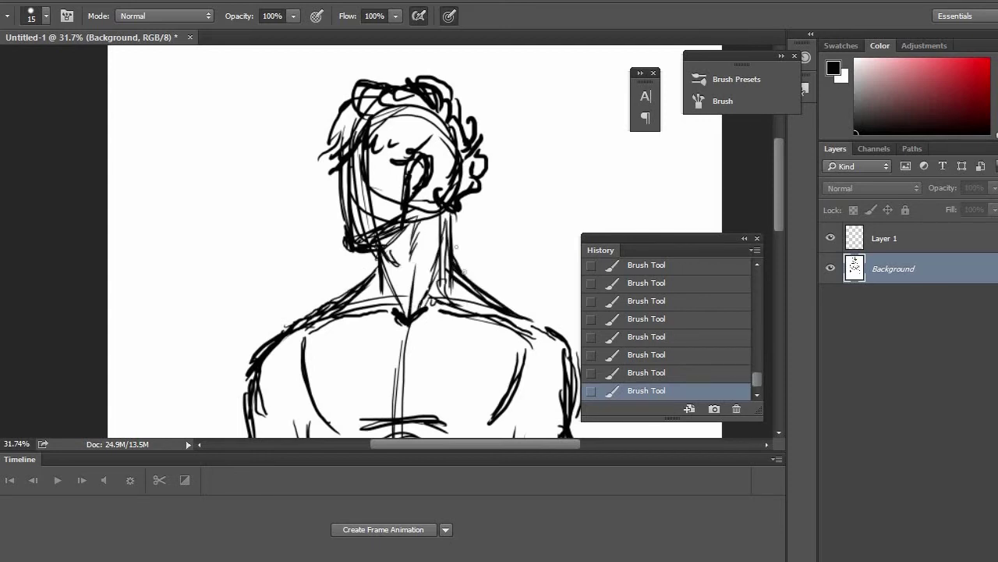
drag(464, 271, 464, 277)
Define the head in profile by drawing the jawline, ear, eye, nose and mouth.
mouse_move(374, 228)
mouse_down()
mouse_move(362, 169)
mouse_move(370, 239)
mouse_move(392, 231)
mouse_move(406, 157)
mouse_move(411, 189)
mouse_up()
drag(416, 171, 414, 187)
drag(336, 156, 341, 162)
drag(347, 170, 333, 209)
drag(340, 198, 344, 211)
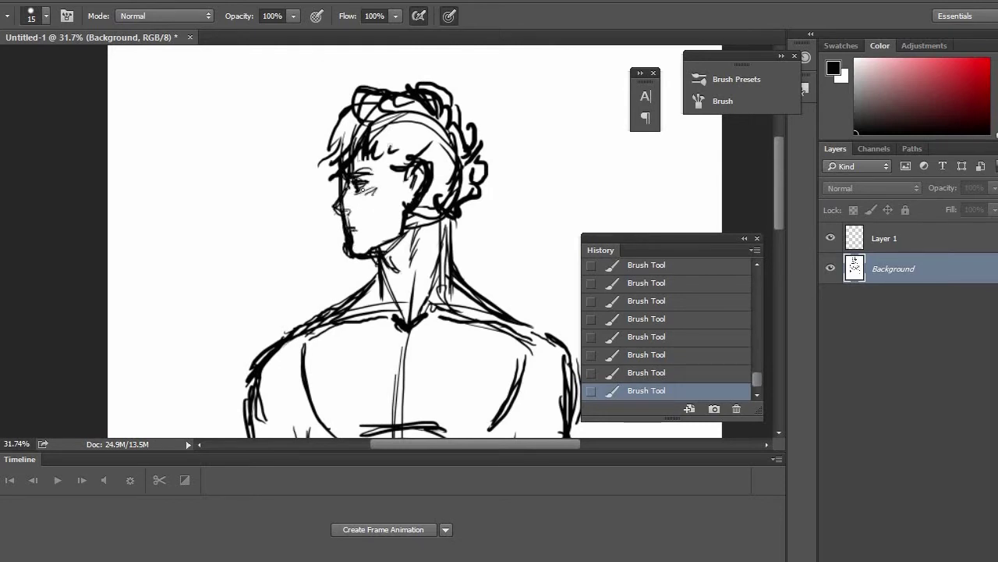
Add loose curls of hair over the forehead at the front of the head.
drag(343, 125, 318, 154)
drag(333, 134, 316, 175)
drag(466, 253, 442, 213)
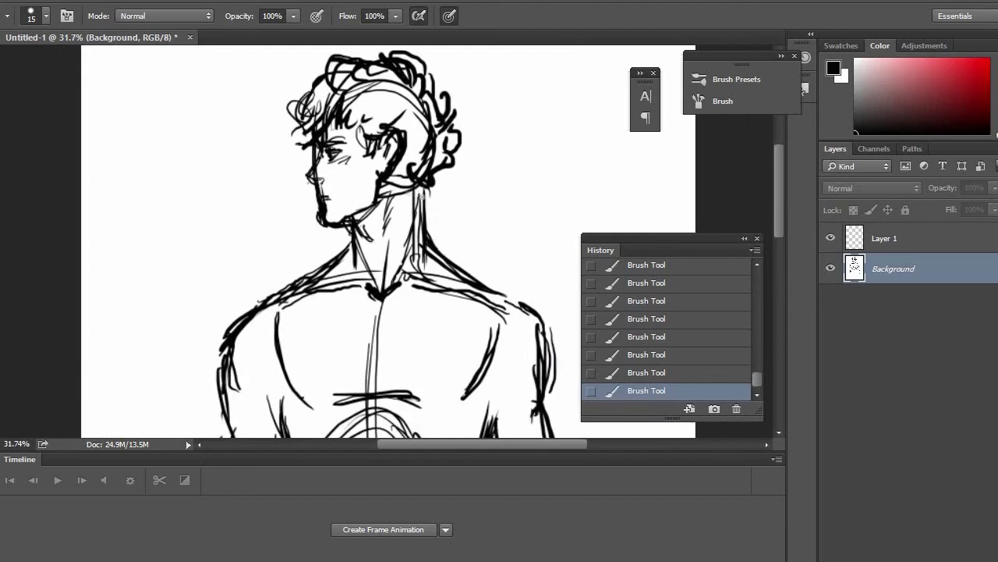
Add shading strokes behind the ear and on the neck, and thicken the outer chest contours with a size 35 brush.
drag(421, 166, 394, 199)
drag(400, 173, 393, 184)
mouse_move(400, 231)
mouse_down()
mouse_move(399, 160)
mouse_move(379, 58)
mouse_up()
key(bracketright)
key(bracketright)
key(bracketright)
key(bracketright)
drag(250, 249, 282, 296)
drag(485, 255, 459, 291)
drag(482, 271, 470, 288)
Darken the sternum and the vertical torso centre line, and mark the nipples on the chest.
drag(355, 268, 341, 288)
drag(356, 267, 372, 282)
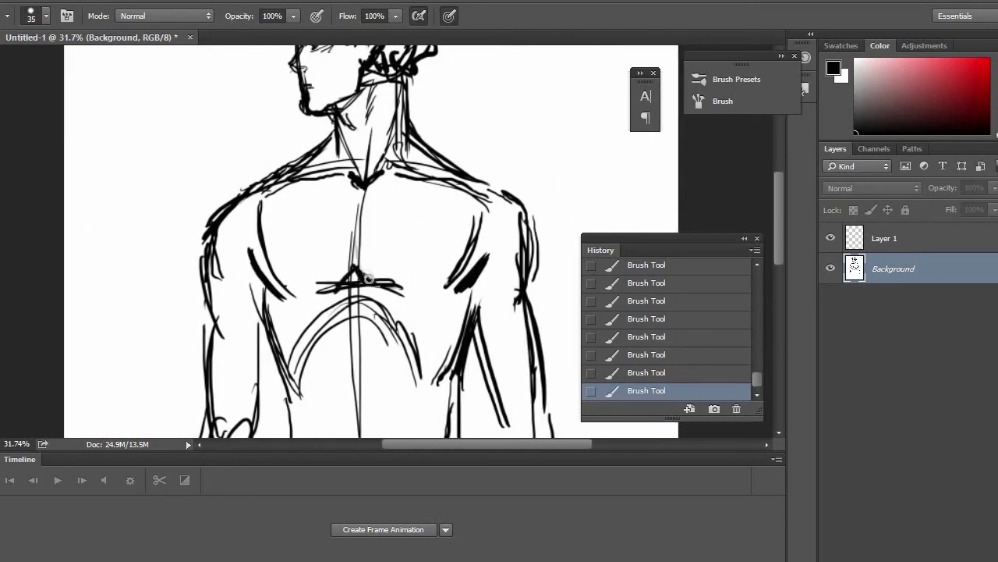
drag(358, 237, 370, 281)
drag(358, 230, 355, 263)
drag(439, 275, 429, 282)
mouse_move(355, 300)
mouse_down()
mouse_move(360, 408)
mouse_move(380, 250)
mouse_up()
drag(377, 316, 382, 373)
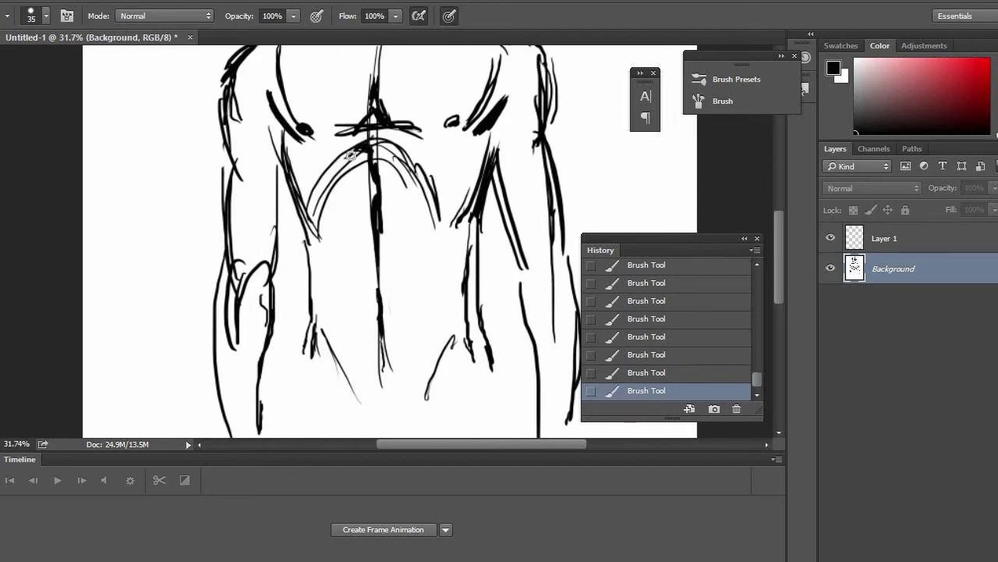
Thicken the top of the rib cage arch and draw jagged abdominal muscle lines on both sides of the centre line.
drag(373, 148, 422, 159)
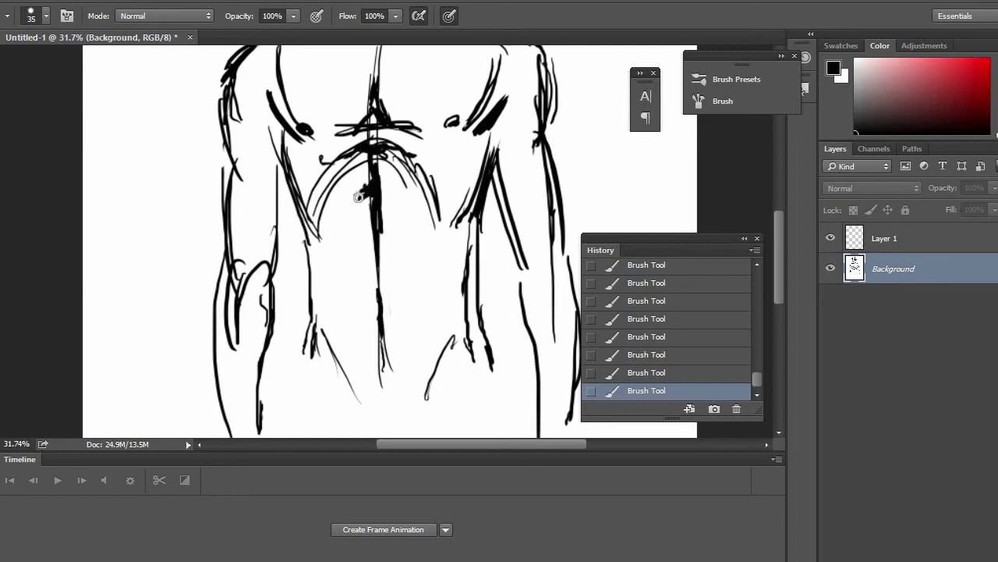
drag(371, 233, 377, 281)
drag(333, 227, 358, 294)
drag(342, 251, 356, 315)
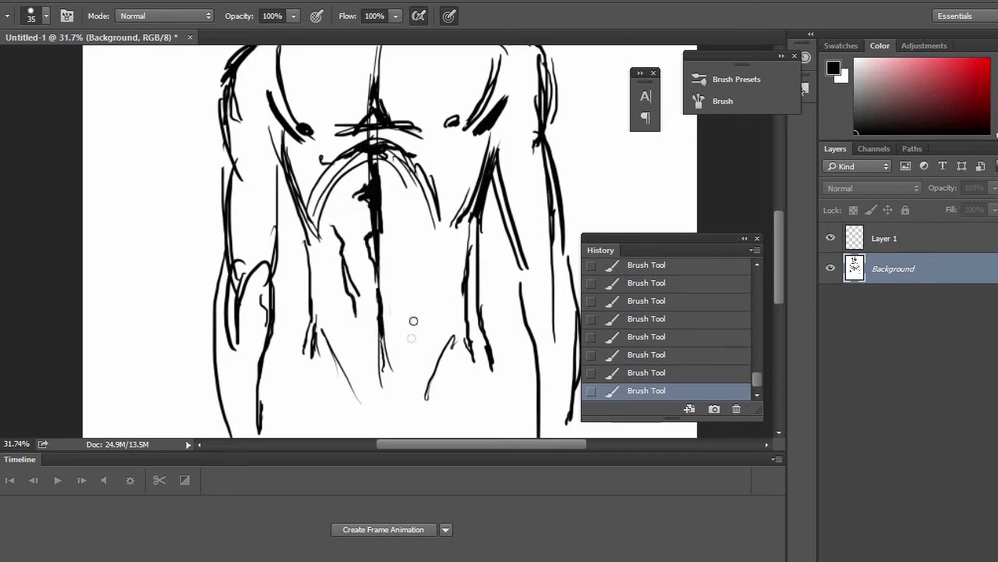
drag(417, 272, 412, 337)
mouse_move(414, 266)
mouse_down()
mouse_move(405, 329)
mouse_move(419, 215)
mouse_up()
Sketch the rib muscle marks along both flanks beneath the chest.
mouse_move(473, 141)
mouse_down()
mouse_move(455, 191)
mouse_move(460, 176)
mouse_up()
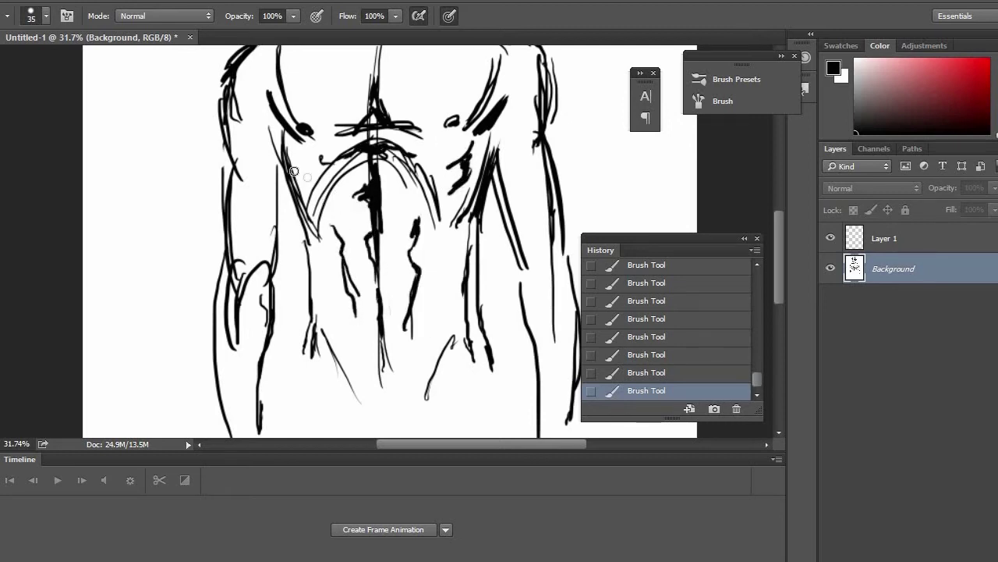
drag(288, 155, 305, 214)
mouse_move(438, 158)
mouse_down()
mouse_move(483, 138)
mouse_move(479, 150)
mouse_up()
drag(346, 209, 339, 334)
mouse_move(521, 287)
mouse_down()
mouse_move(536, 337)
mouse_move(520, 221)
mouse_up()
scroll(456, 287, down, 5)
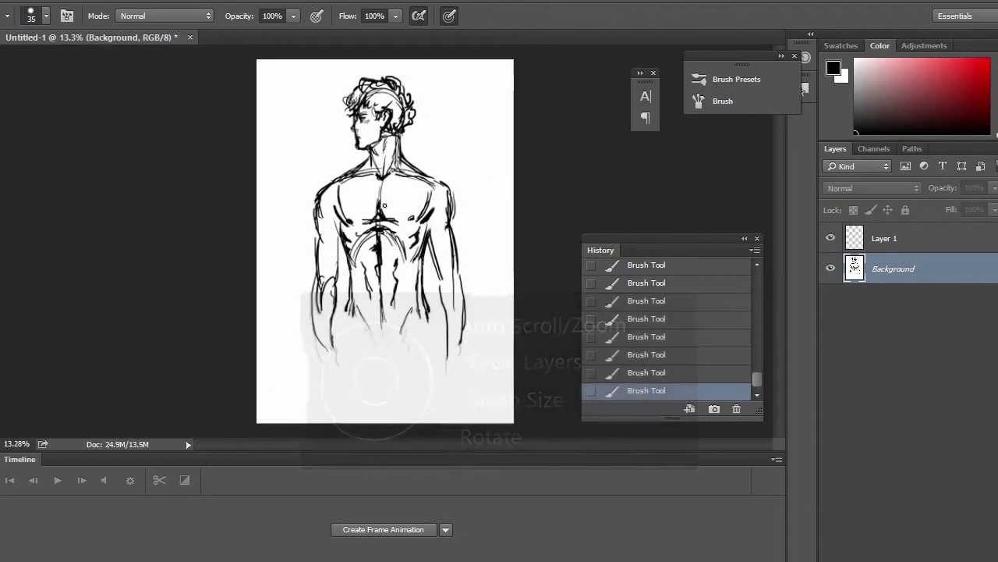
Sketch a rounded drapery outline beside the left hip and rough both hands in at the wrists.
scroll(367, 343, up, 2)
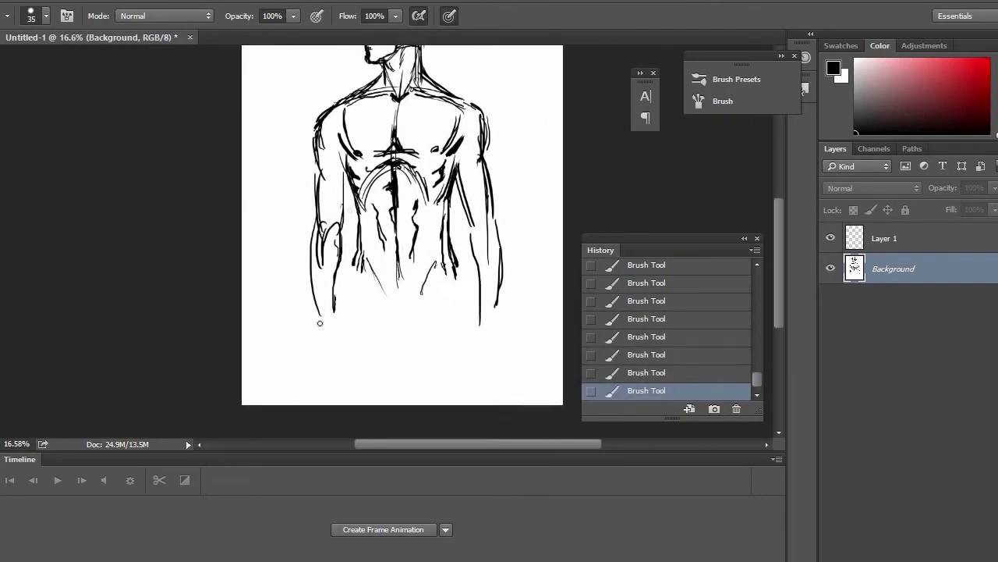
mouse_move(347, 300)
mouse_down()
mouse_move(354, 333)
mouse_move(287, 377)
mouse_up()
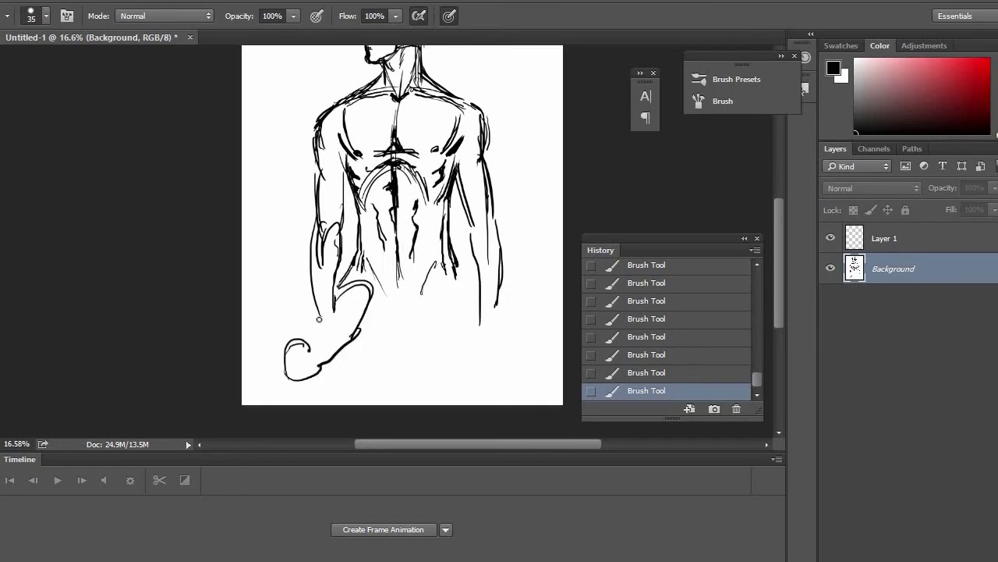
mouse_move(317, 311)
mouse_down()
mouse_move(333, 320)
mouse_move(329, 343)
mouse_up()
mouse_move(484, 287)
mouse_down()
mouse_move(488, 326)
mouse_move(479, 333)
mouse_up()
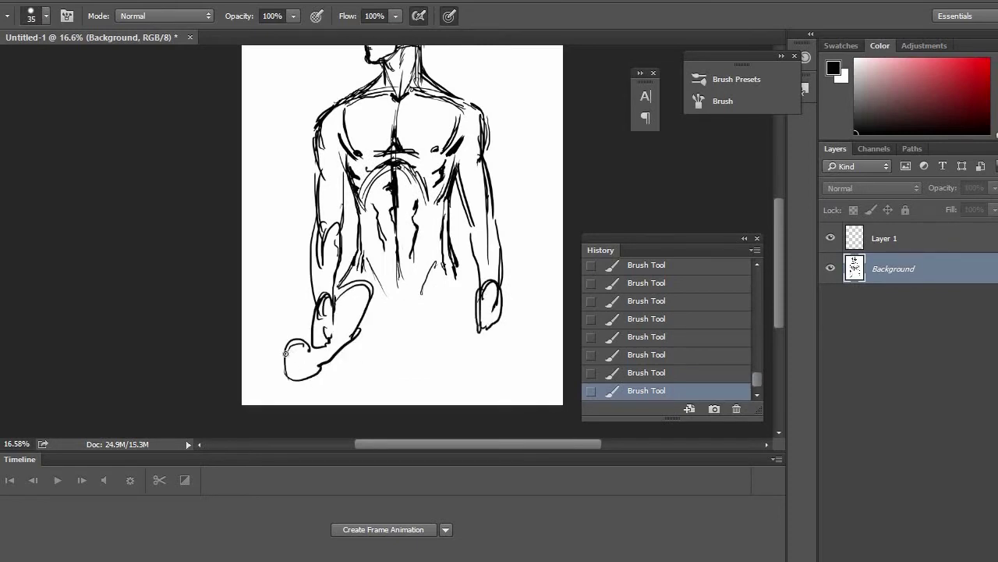
Outline the remaining drapery shapes below the waist and fill the hip area with dense diagonal hatching.
drag(286, 344, 323, 391)
mouse_move(323, 390)
mouse_down()
mouse_move(410, 361)
mouse_move(376, 404)
mouse_up()
drag(448, 405, 438, 357)
drag(445, 362, 442, 295)
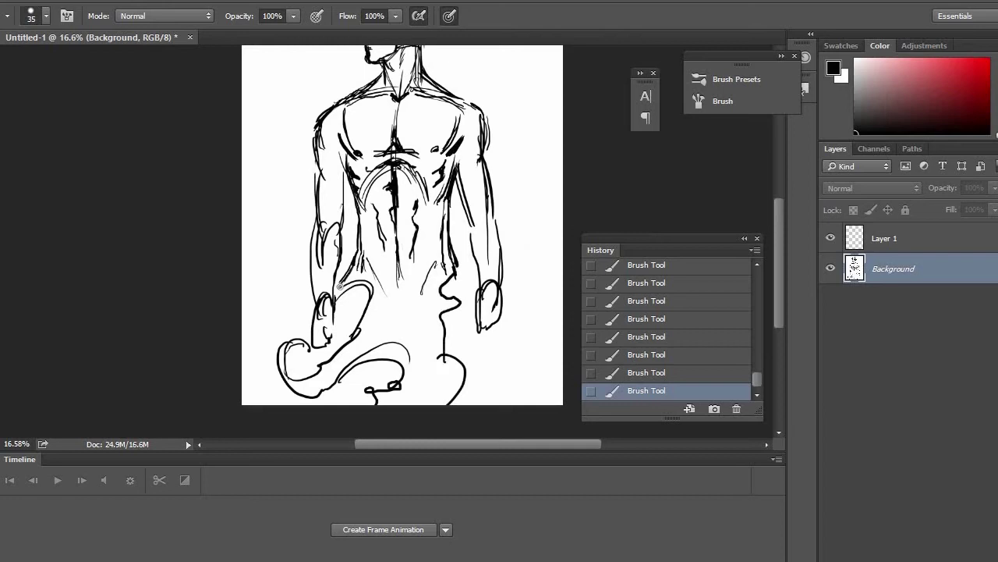
mouse_move(341, 288)
mouse_down()
mouse_move(406, 335)
mouse_move(423, 392)
mouse_move(417, 373)
mouse_move(386, 394)
mouse_move(328, 382)
mouse_move(515, 379)
mouse_move(510, 359)
mouse_move(500, 394)
mouse_up()
drag(517, 275, 517, 304)
Reinforce the upper arm, elbow and forearm contours of both arms.
mouse_move(484, 206)
mouse_down()
mouse_move(499, 273)
mouse_move(481, 158)
mouse_up()
drag(320, 152, 318, 222)
mouse_move(348, 181)
mouse_down()
mouse_move(343, 222)
mouse_move(346, 212)
mouse_up()
drag(315, 228, 314, 287)
drag(320, 207, 338, 238)
mouse_move(474, 95)
mouse_down()
mouse_move(477, 214)
mouse_move(489, 140)
mouse_up()
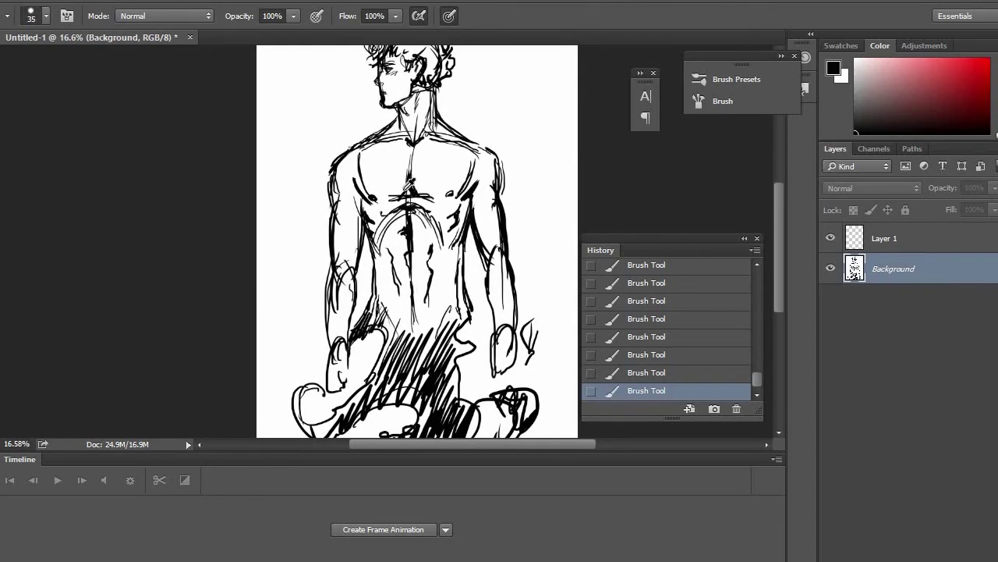
Convert the Background into Layer 0, move Layer 1 beneath it and fill Layer 1 with white.
scroll(408, 185, down, 3)
right_click(927, 258)
click(927, 269)
click(632, 163)
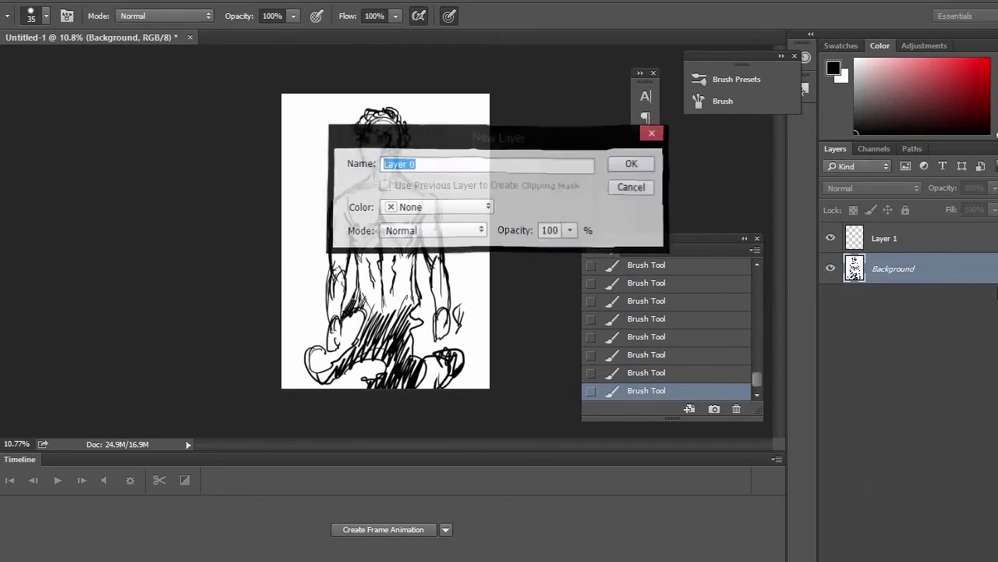
drag(914, 244, 925, 300)
click(855, 59)
key(g)
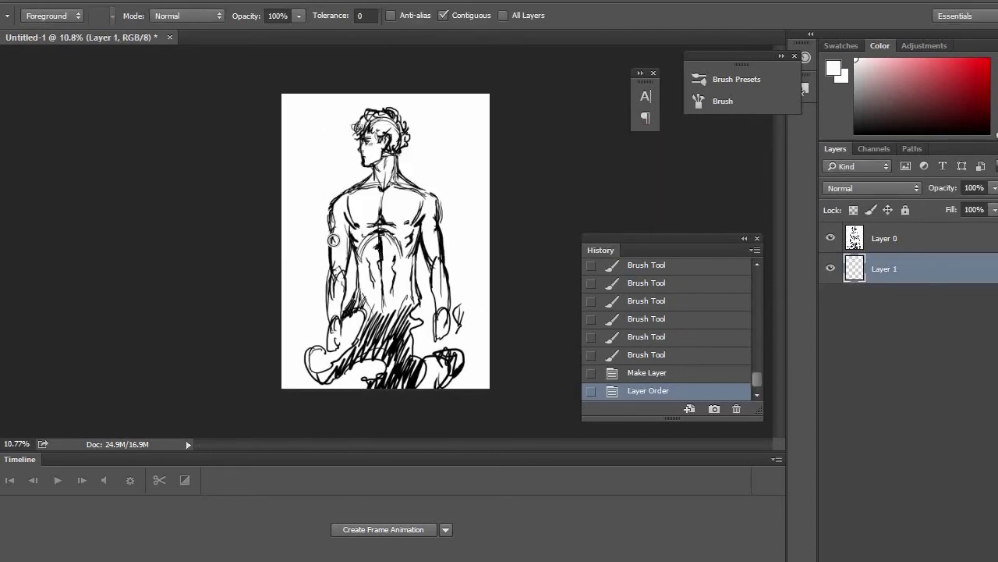
click(333, 243)
Lower the opacity of Layer 0 to fade the sketch and add a new layer above it.
click(961, 239)
click(995, 190)
drag(996, 203, 936, 202)
click(972, 560)
Ink the nose, lips, chin and jawline of the profile on Layer 2 with a size 9 black brush.
scroll(458, 134, up, 10)
key(b)
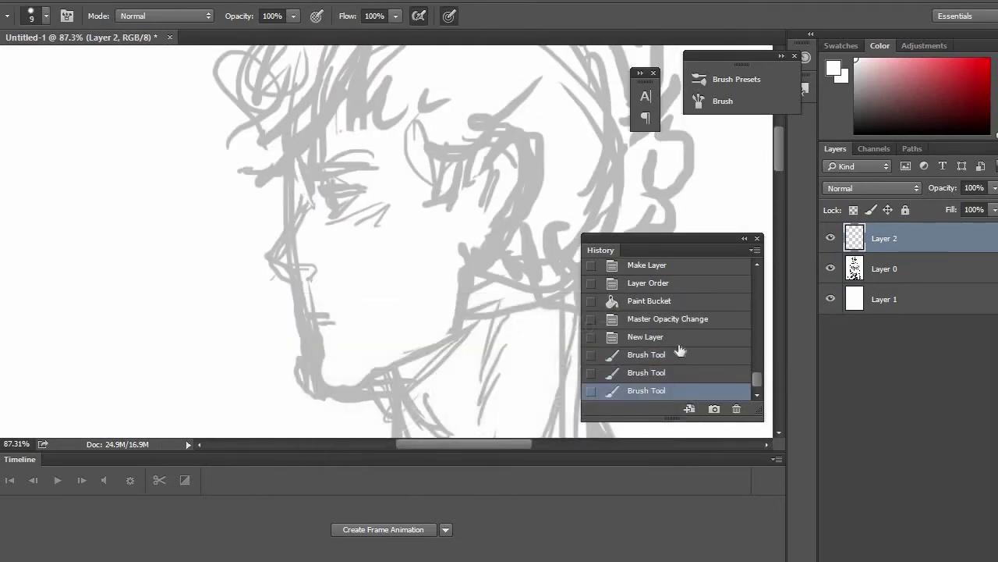
click(652, 337)
mouse_move(299, 168)
mouse_down()
mouse_move(312, 212)
mouse_move(265, 260)
mouse_move(285, 279)
mouse_up()
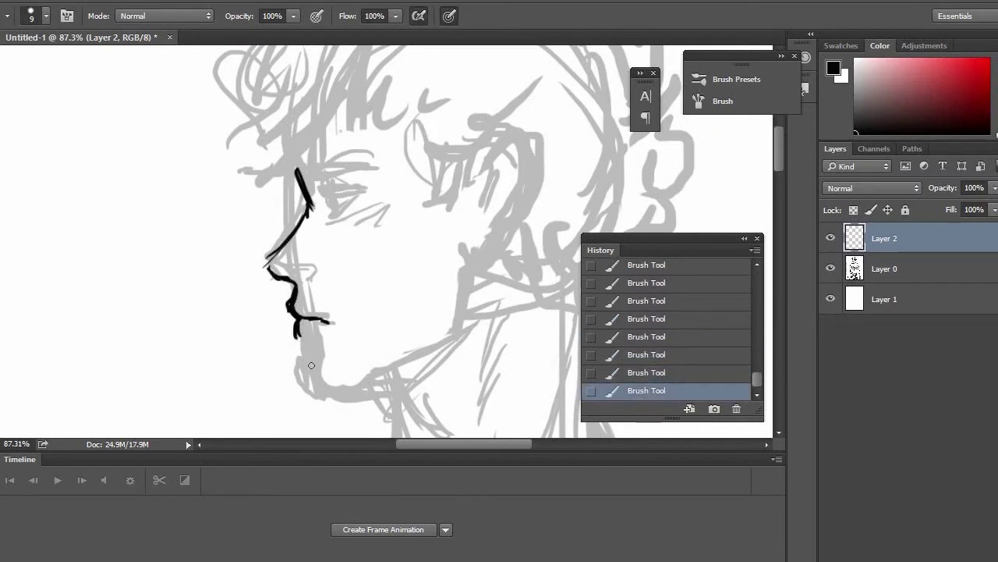
drag(299, 334, 307, 386)
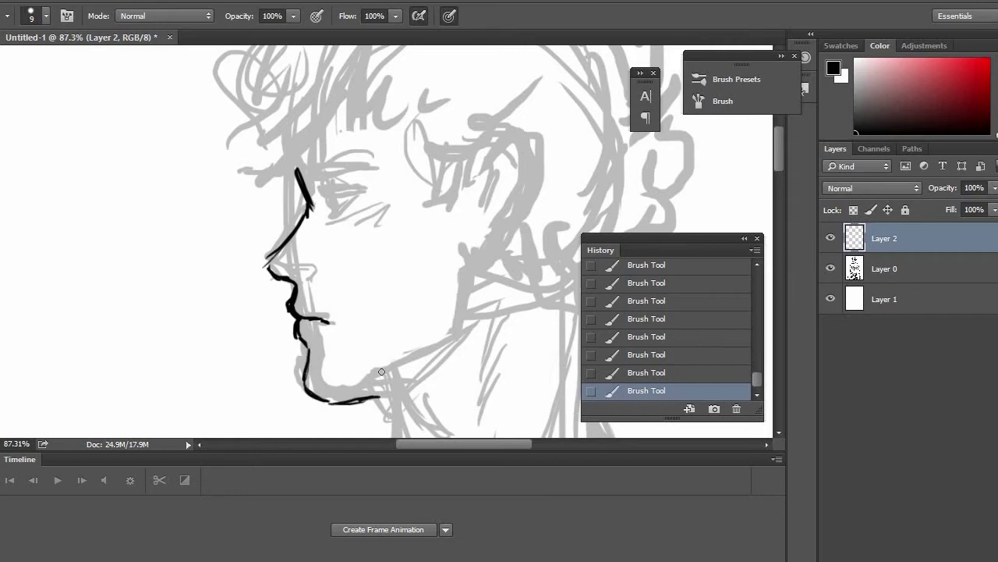
drag(394, 362, 343, 395)
drag(398, 363, 462, 321)
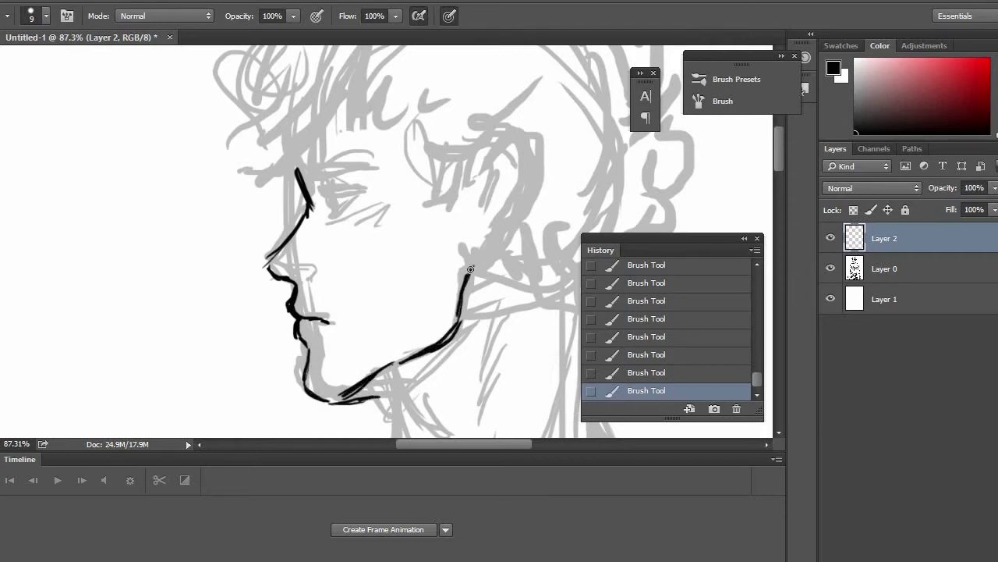
Ink the ear's outer rim, lobe and inner folds.
mouse_move(466, 183)
mouse_down()
mouse_move(517, 176)
mouse_move(472, 269)
mouse_up()
drag(503, 241, 479, 270)
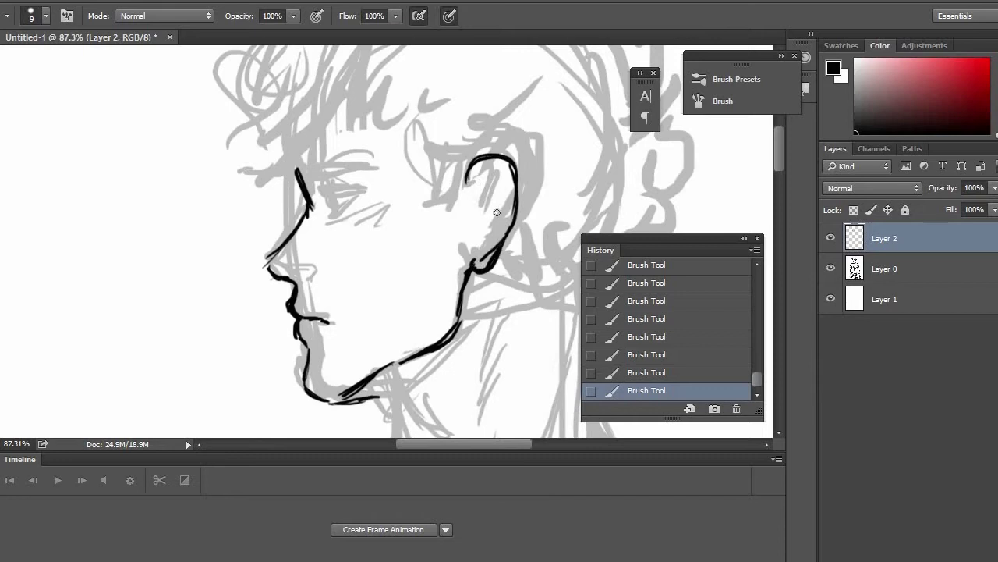
drag(506, 179, 483, 240)
drag(476, 187, 474, 226)
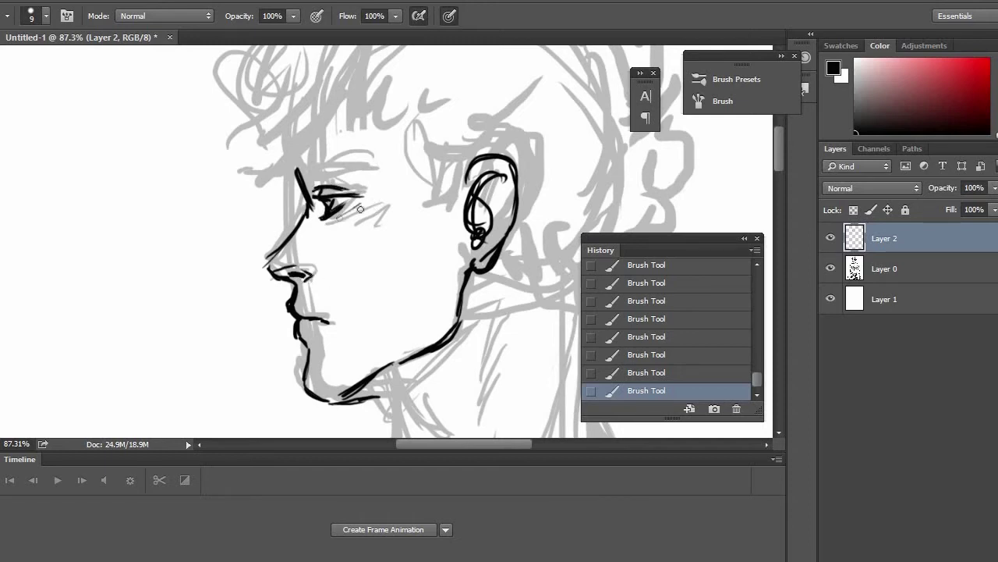
Ink the shading under the eye and a thick eyebrow, and reinforce the forehead and nose contour.
drag(361, 209, 337, 219)
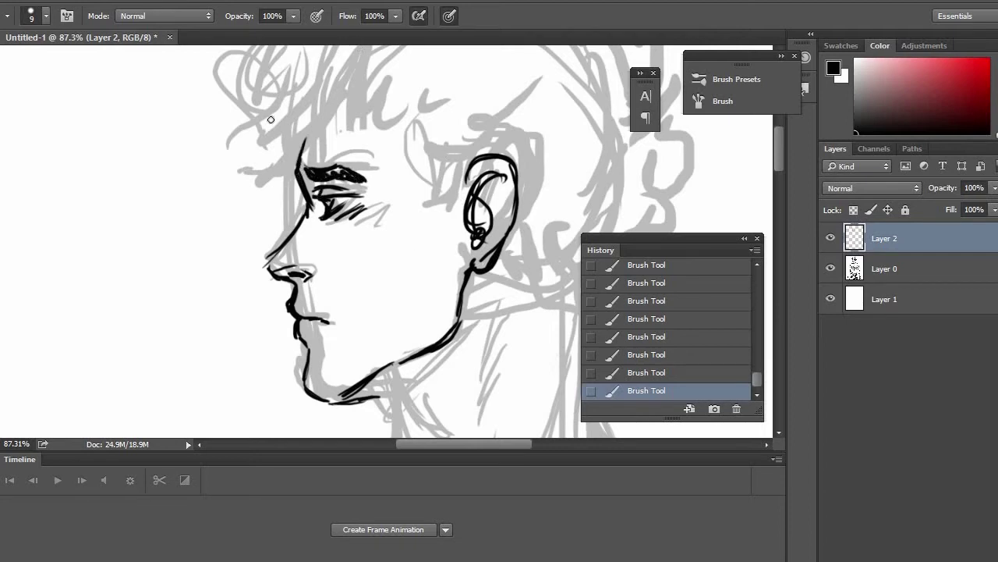
mouse_move(300, 154)
mouse_down()
mouse_move(306, 213)
mouse_move(294, 188)
mouse_up()
drag(293, 182, 304, 208)
mouse_move(301, 149)
mouse_down()
mouse_move(294, 187)
mouse_move(305, 208)
mouse_up()
drag(305, 209, 297, 227)
drag(295, 283, 268, 272)
Ink the underside of the chin, the throat contour and the front neck muscle lines down to the collarbone notch.
drag(404, 216, 342, 107)
drag(304, 289, 350, 304)
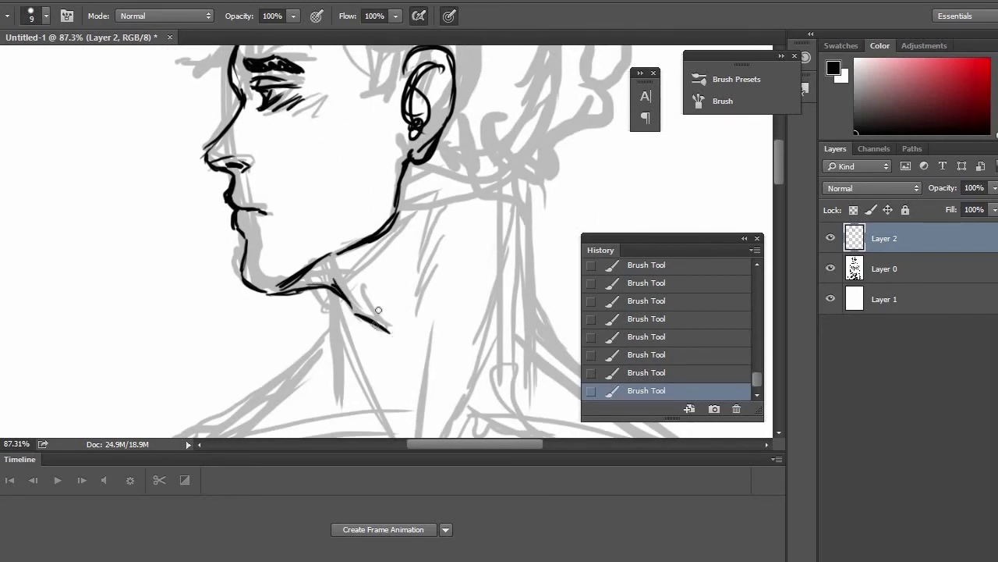
drag(449, 191, 416, 427)
drag(346, 338, 362, 193)
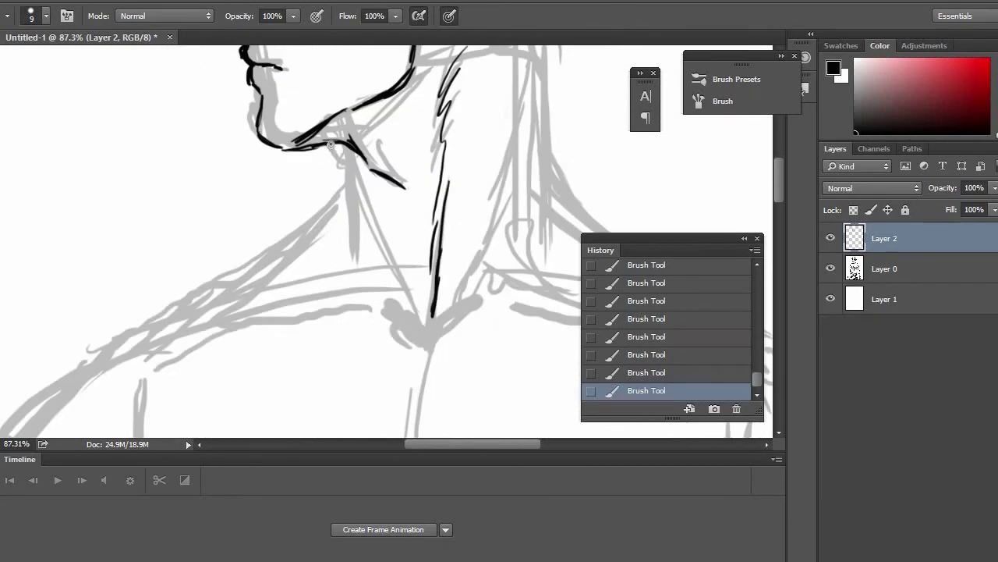
drag(331, 145, 399, 299)
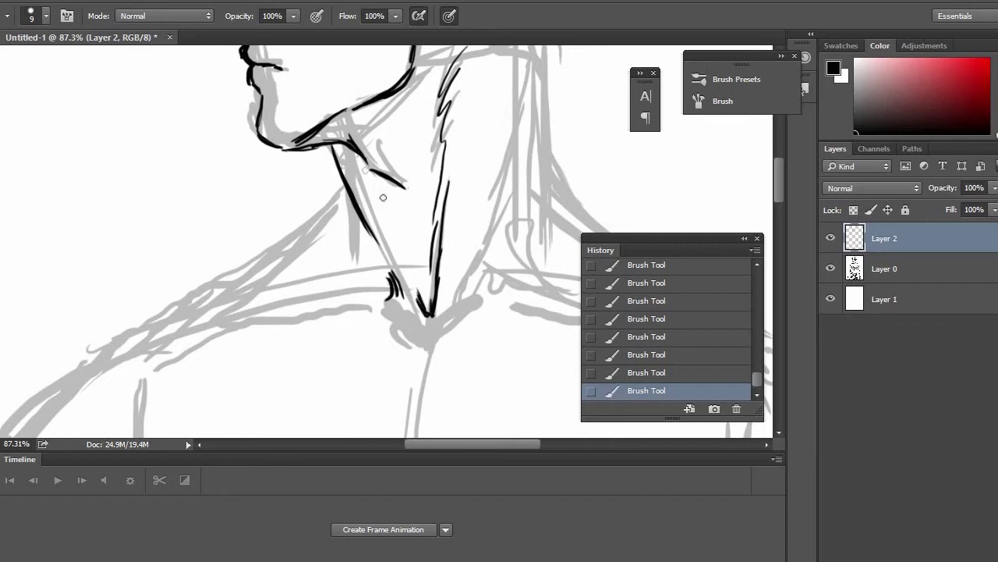
drag(357, 159, 386, 205)
drag(390, 209, 393, 223)
Ink the left neck-to-shoulder slope and both collarbones meeting at the base of the neck.
drag(344, 186, 297, 239)
drag(157, 337, 335, 199)
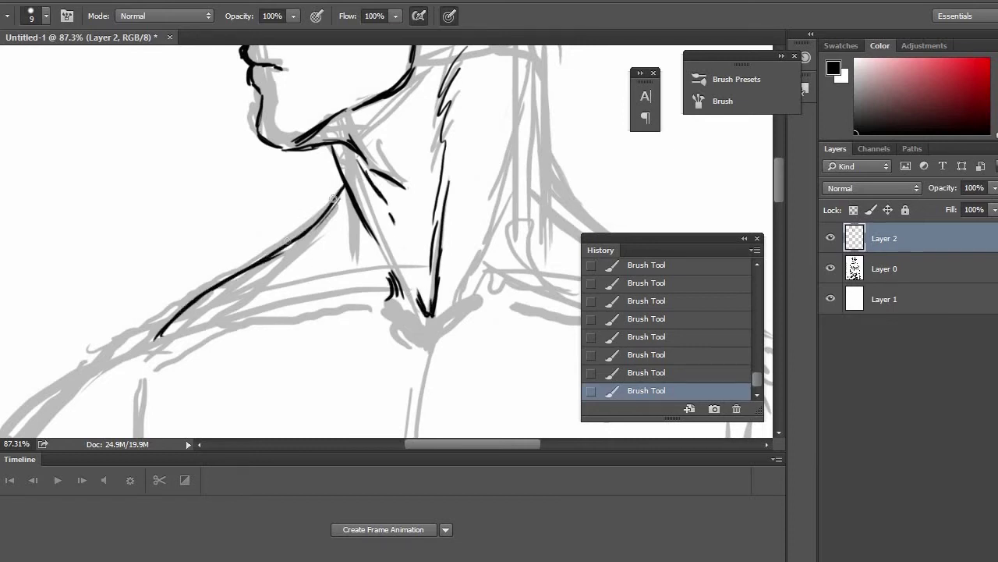
mouse_move(241, 280)
mouse_down()
mouse_move(341, 195)
mouse_move(361, 257)
mouse_up()
mouse_move(351, 225)
mouse_down()
mouse_move(361, 259)
mouse_move(311, 308)
mouse_up()
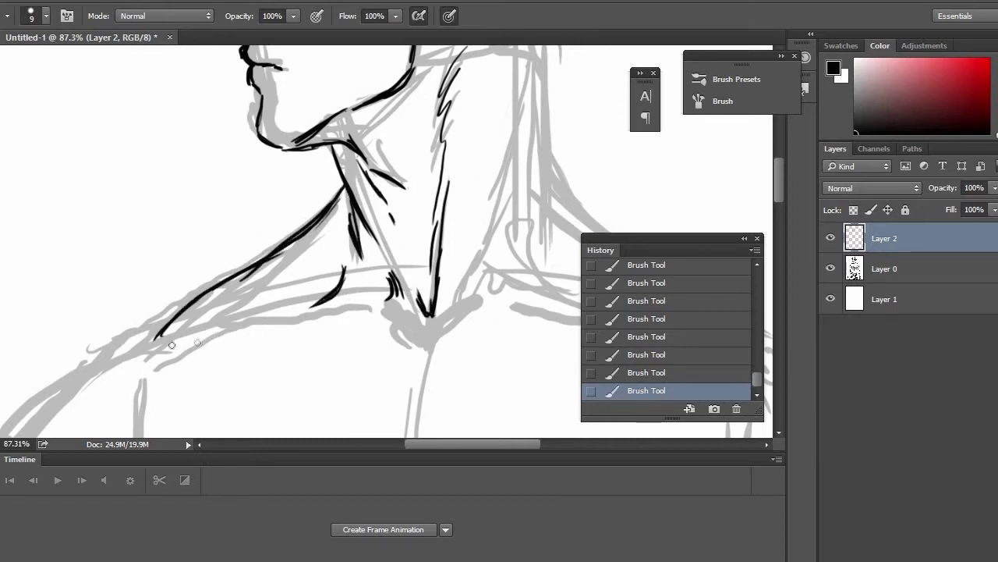
mouse_move(187, 337)
mouse_down()
mouse_move(372, 305)
mouse_move(453, 326)
mouse_move(496, 303)
mouse_up()
mouse_move(507, 304)
mouse_down()
mouse_move(308, 347)
mouse_move(267, 344)
mouse_up()
drag(284, 345, 437, 367)
drag(368, 362, 454, 379)
Ink the back contour of the neck and carry it down towards the right shoulder.
drag(356, 180, 445, 243)
drag(390, 152, 398, 234)
drag(397, 173, 400, 300)
drag(389, 221, 394, 394)
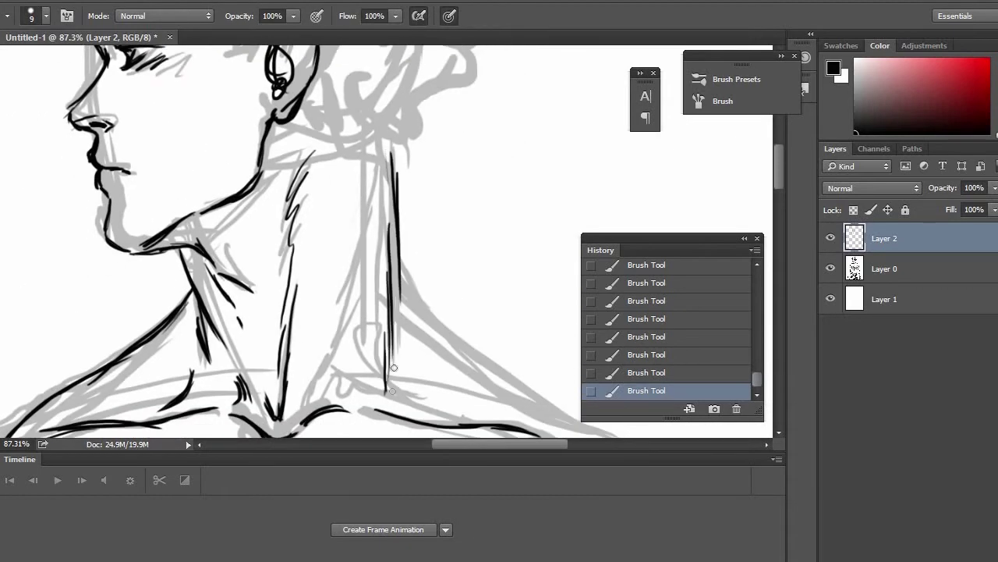
drag(388, 326, 431, 421)
drag(423, 355, 491, 413)
Add diagonal muscle strokes along the rear side of the neck and extend the right shoulder slope.
drag(334, 345, 308, 411)
drag(348, 312, 312, 402)
drag(368, 259, 323, 359)
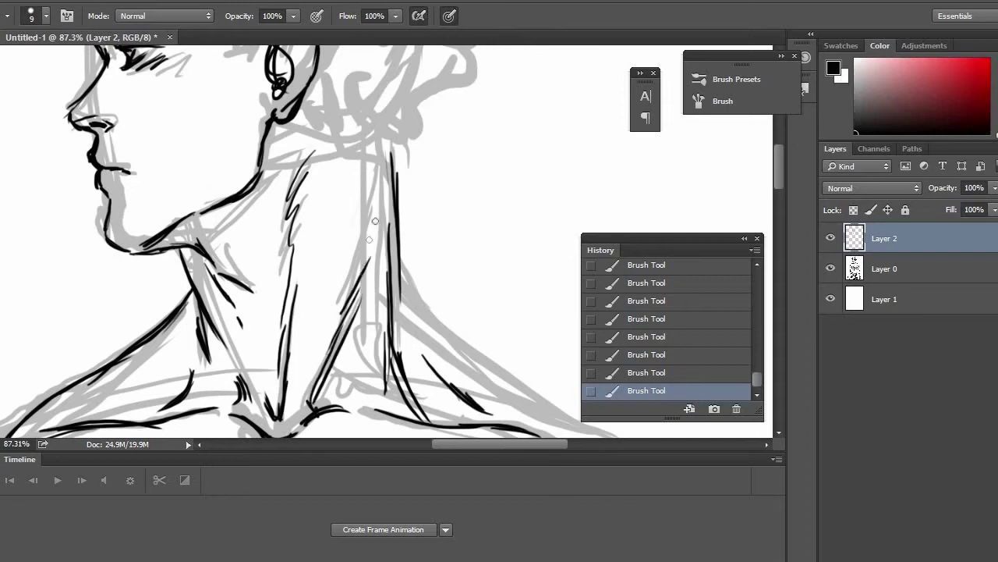
drag(372, 221, 356, 275)
mouse_move(364, 216)
mouse_down()
mouse_move(338, 327)
mouse_move(319, 353)
mouse_up()
drag(458, 276, 511, 415)
Ink the lower hairline behind the ear and around the nape of the neck.
drag(356, 243, 344, 296)
mouse_move(375, 259)
mouse_down()
mouse_move(352, 297)
mouse_move(412, 283)
mouse_up()
mouse_move(396, 280)
mouse_down()
mouse_move(452, 336)
mouse_move(454, 290)
mouse_up()
drag(456, 292, 531, 180)
Ink curved locks of hair falling forward over the forehead.
mouse_move(225, 134)
mouse_down()
mouse_move(302, 165)
mouse_move(333, 154)
mouse_up()
drag(204, 199, 265, 149)
mouse_move(206, 200)
mouse_down()
mouse_move(277, 133)
mouse_move(270, 138)
mouse_up()
drag(185, 201, 250, 122)
drag(234, 64, 223, 183)
mouse_move(220, 93)
mouse_down()
mouse_move(218, 184)
mouse_move(232, 170)
mouse_up()
mouse_move(200, 129)
mouse_down()
mouse_move(254, 115)
mouse_move(201, 147)
mouse_up()
drag(202, 138, 264, 89)
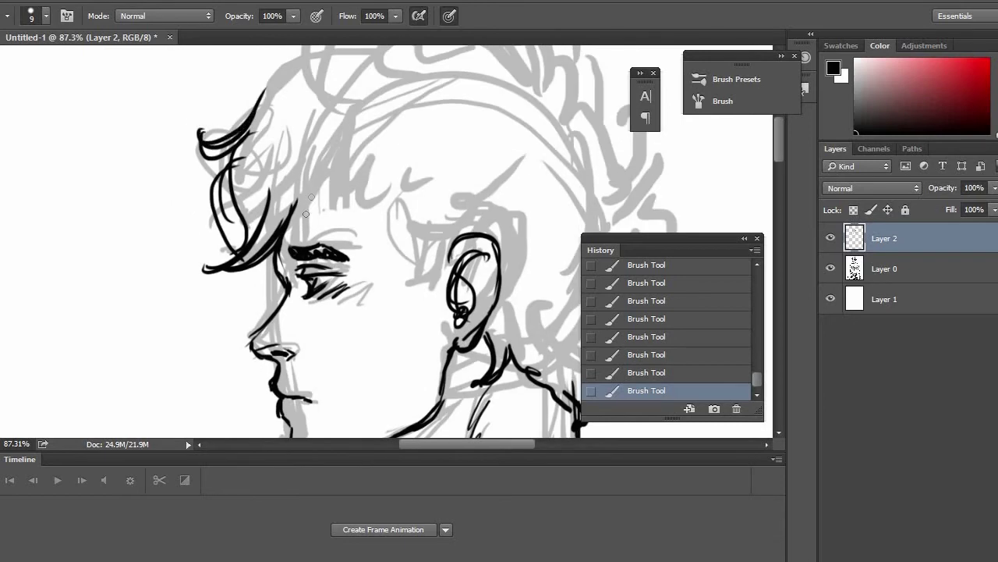
Ink the fringe strands above the eyebrow and the dark locks in front of the ear.
mouse_move(293, 195)
mouse_down()
mouse_move(295, 246)
mouse_move(344, 235)
mouse_up()
mouse_move(340, 272)
mouse_down()
mouse_move(381, 258)
mouse_move(422, 294)
mouse_move(471, 253)
mouse_move(429, 173)
mouse_up()
drag(533, 266, 428, 379)
drag(421, 238, 430, 308)
Ink the curly outline of the hair over the crown and down the back of the head.
mouse_move(470, 193)
mouse_down()
mouse_move(401, 146)
mouse_move(401, 111)
mouse_move(328, 89)
mouse_move(336, 133)
mouse_up()
drag(437, 139, 507, 246)
drag(507, 246, 546, 291)
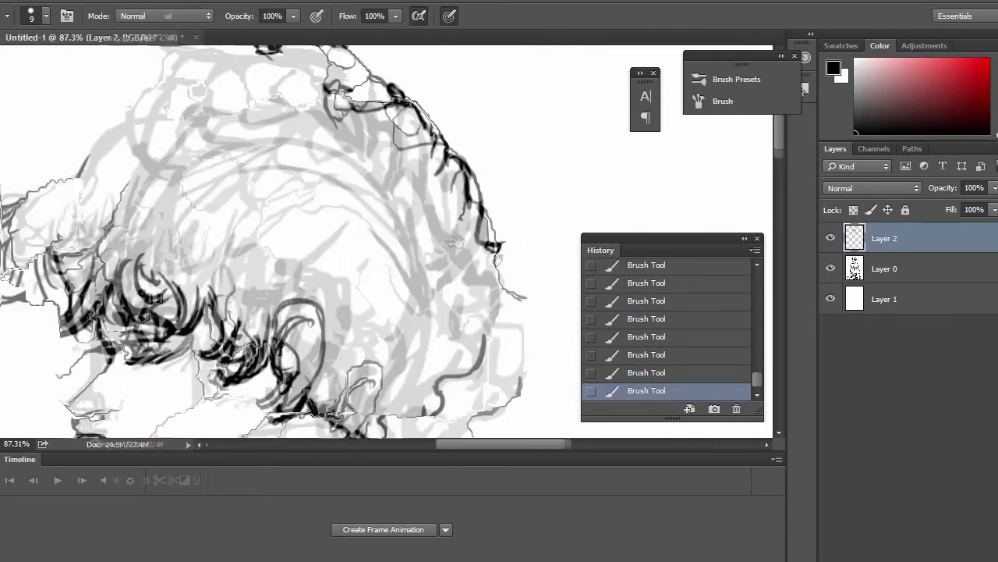
drag(468, 178, 488, 226)
drag(460, 225, 485, 278)
mouse_move(367, 110)
mouse_down()
mouse_move(226, 167)
mouse_move(314, 138)
mouse_up()
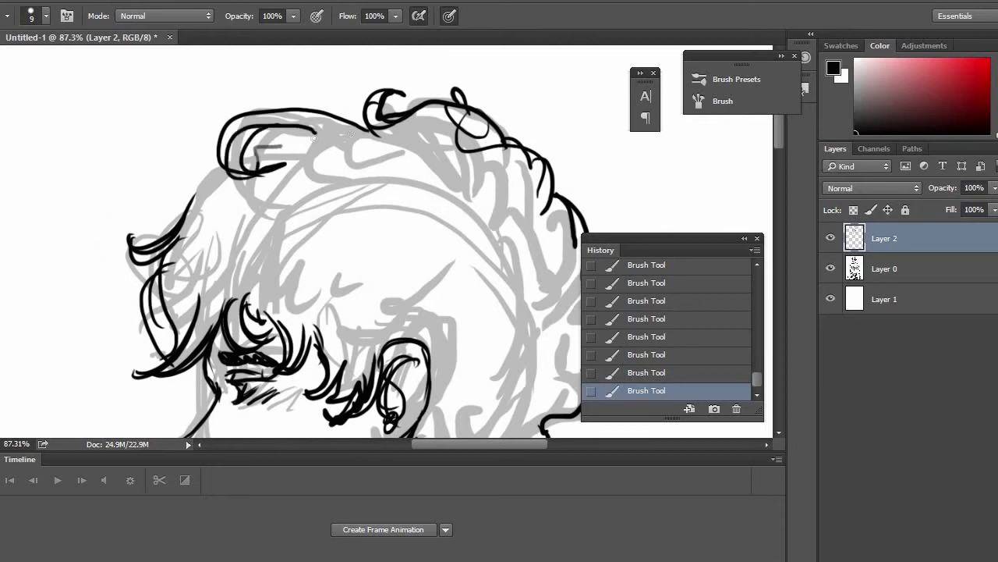
Ink the front hair outline and add looping curls inside the hair mass.
drag(257, 166, 298, 144)
drag(256, 121, 365, 119)
drag(222, 164, 162, 218)
drag(166, 226, 194, 228)
drag(191, 233, 248, 273)
drag(220, 224, 227, 292)
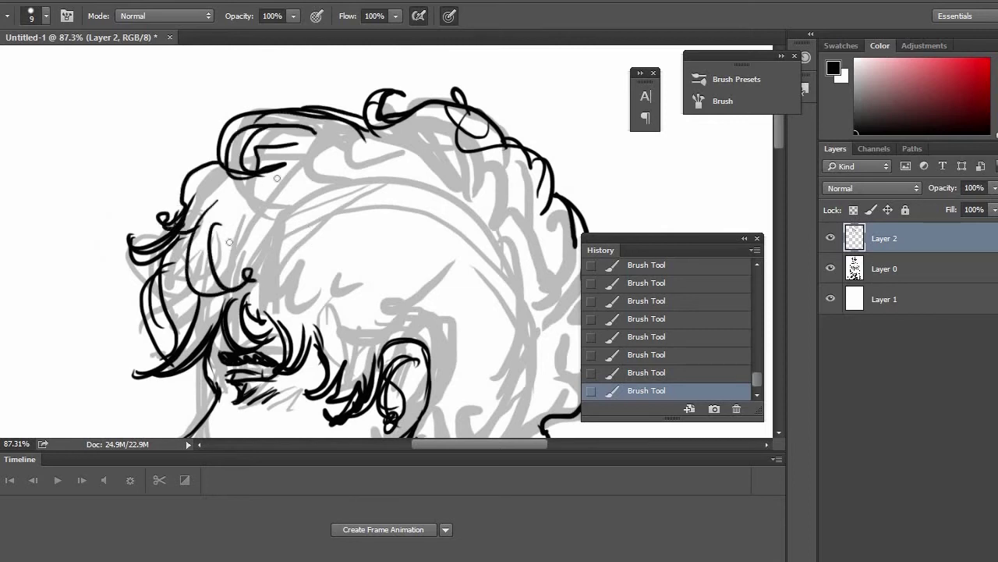
drag(381, 160, 375, 164)
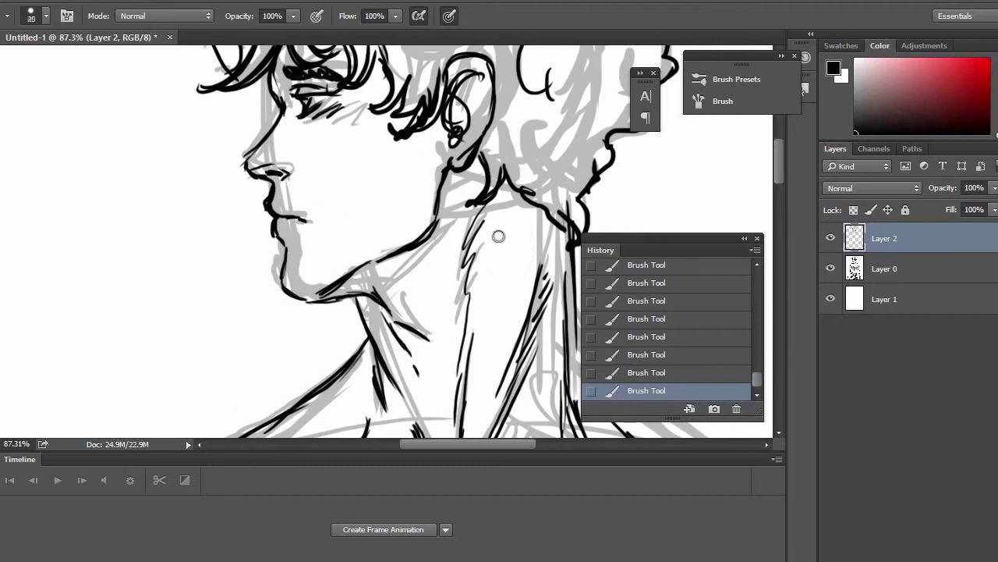
Ink the rounded contours of both shoulders and upper arms with a size 8 brush.
key([)
key([)
key([)
key([)
key([)
scroll(497, 234, down, 10)
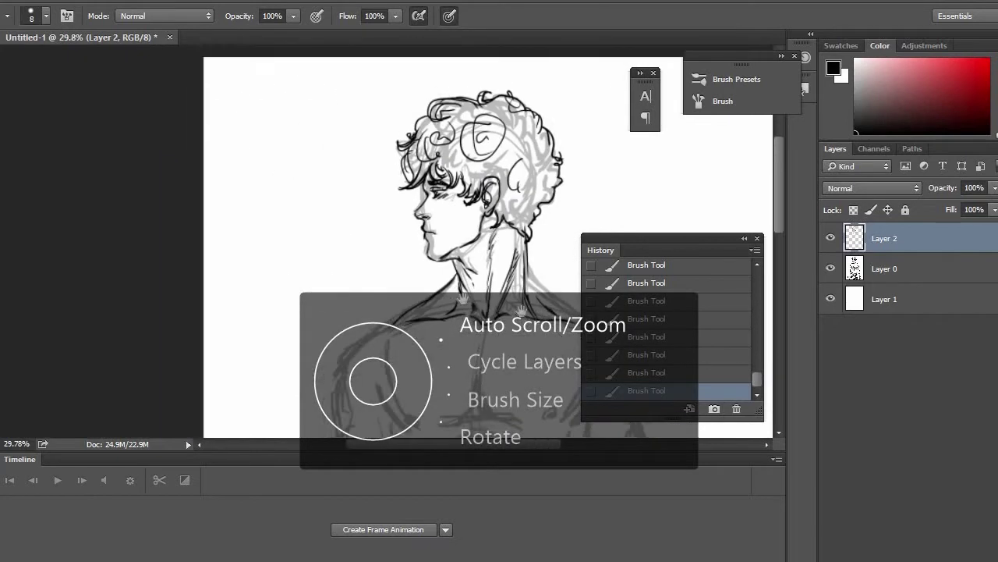
scroll(437, 264, up, 4)
mouse_move(361, 226)
mouse_down()
mouse_move(421, 287)
mouse_move(512, 333)
mouse_up()
mouse_move(244, 344)
mouse_down()
mouse_move(452, 214)
mouse_move(504, 210)
mouse_up()
mouse_move(403, 180)
mouse_down()
mouse_move(343, 222)
mouse_move(335, 259)
mouse_move(342, 351)
mouse_up()
mouse_move(546, 257)
mouse_down()
mouse_move(403, 213)
mouse_move(196, 236)
mouse_up()
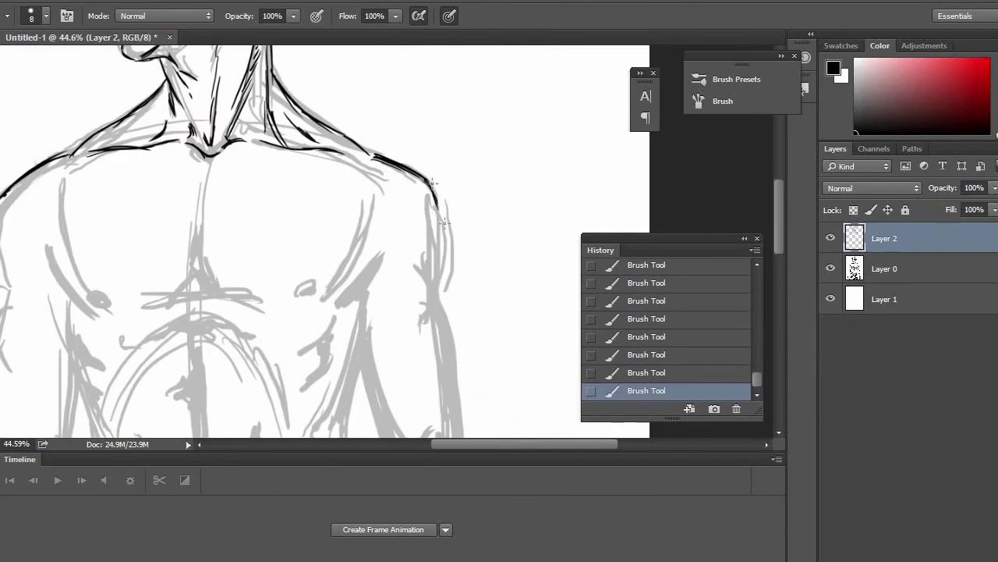
drag(444, 223, 448, 288)
mouse_move(444, 217)
mouse_down()
mouse_move(447, 309)
mouse_move(549, 262)
mouse_up()
Ink the outer lower edges of both pectorals where the chest meets the armpits.
drag(188, 237, 238, 290)
drag(188, 240, 239, 293)
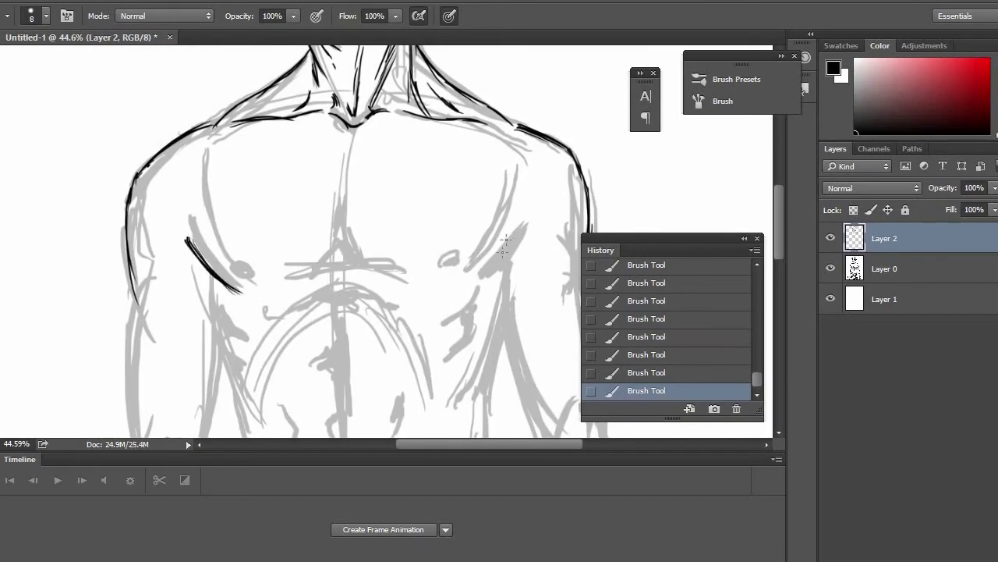
drag(529, 221, 477, 273)
drag(517, 196, 526, 242)
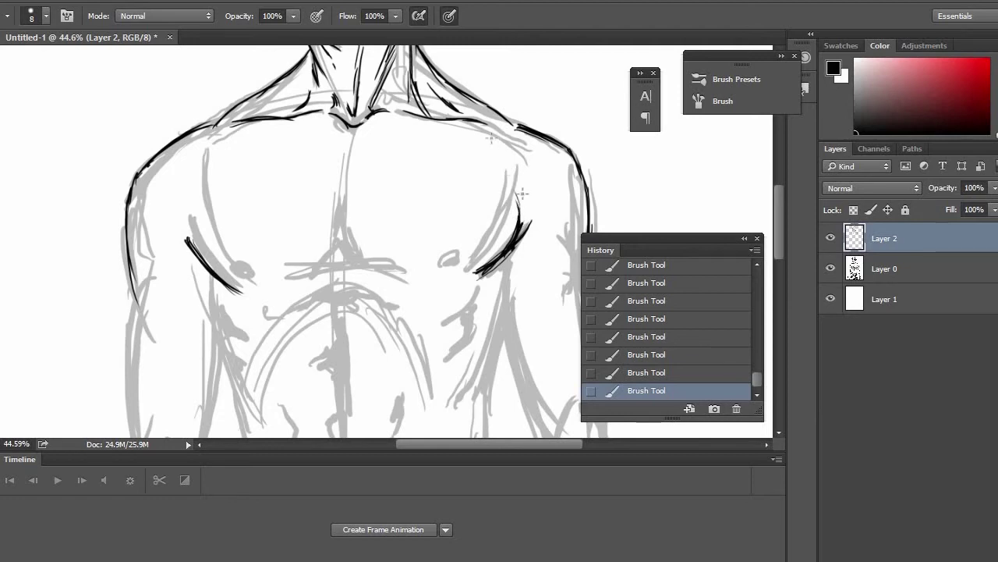
Ink the upper chest creases beside both shoulders and the muscle line on the upper arm on the viewer's left.
drag(468, 134, 506, 175)
drag(477, 145, 509, 187)
mouse_move(246, 139)
mouse_down()
mouse_move(205, 175)
mouse_move(195, 225)
mouse_up()
drag(170, 266, 134, 336)
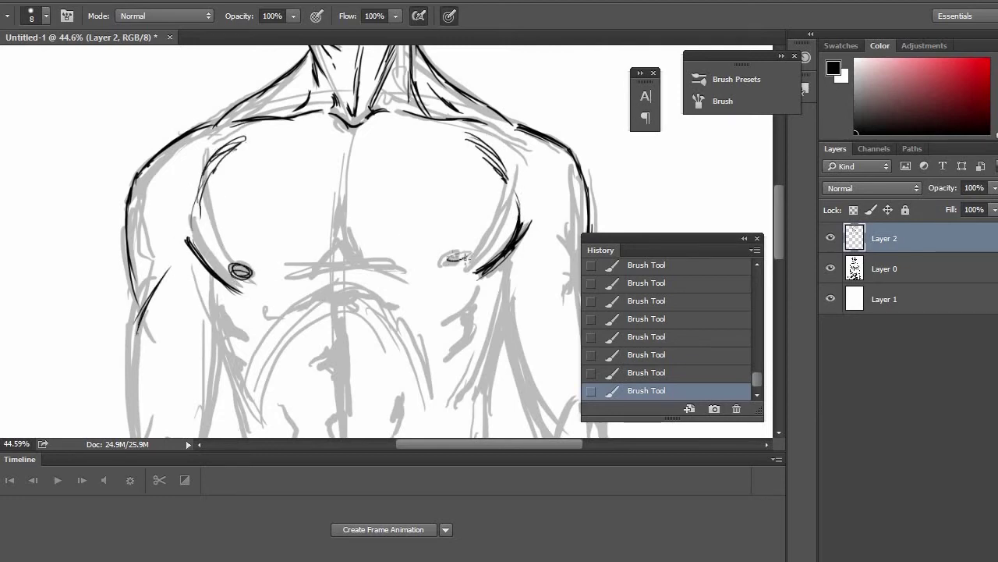
Ink the nipples, the inner lower edges of both pectorals and the centre line between them.
drag(465, 260, 470, 256)
drag(275, 286, 306, 271)
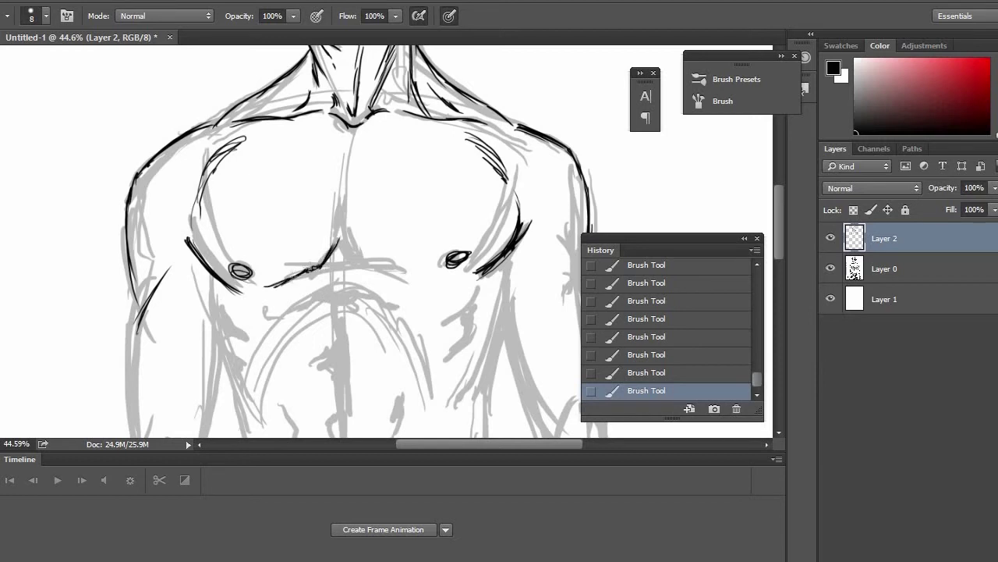
mouse_move(346, 164)
mouse_down()
mouse_move(349, 228)
mouse_move(374, 262)
mouse_up()
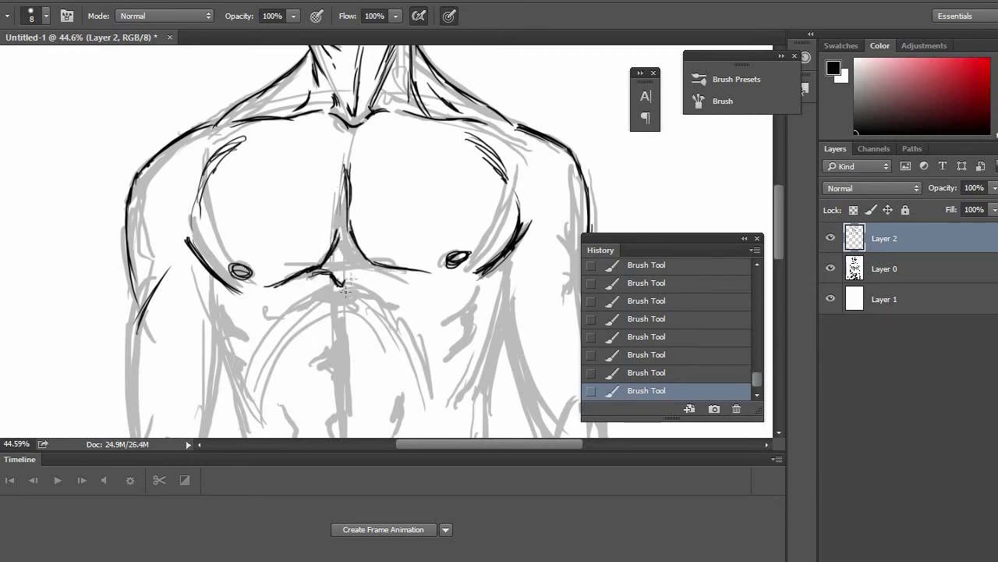
drag(338, 231, 327, 266)
drag(346, 224, 374, 265)
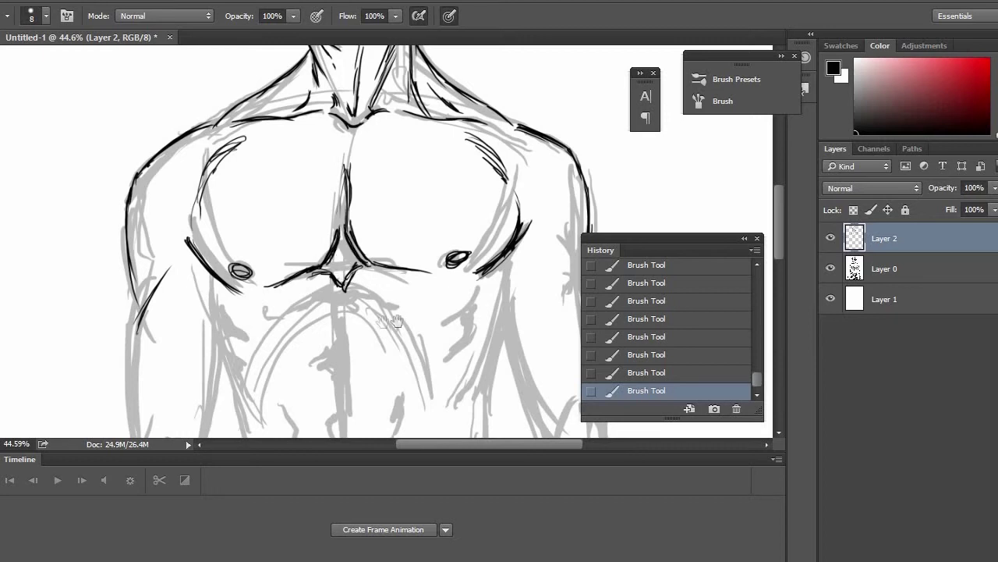
Ink the rib line below the sternum and the jagged centre line down the abdomen.
mouse_move(396, 322)
mouse_down()
mouse_move(409, 238)
mouse_move(419, 236)
mouse_up()
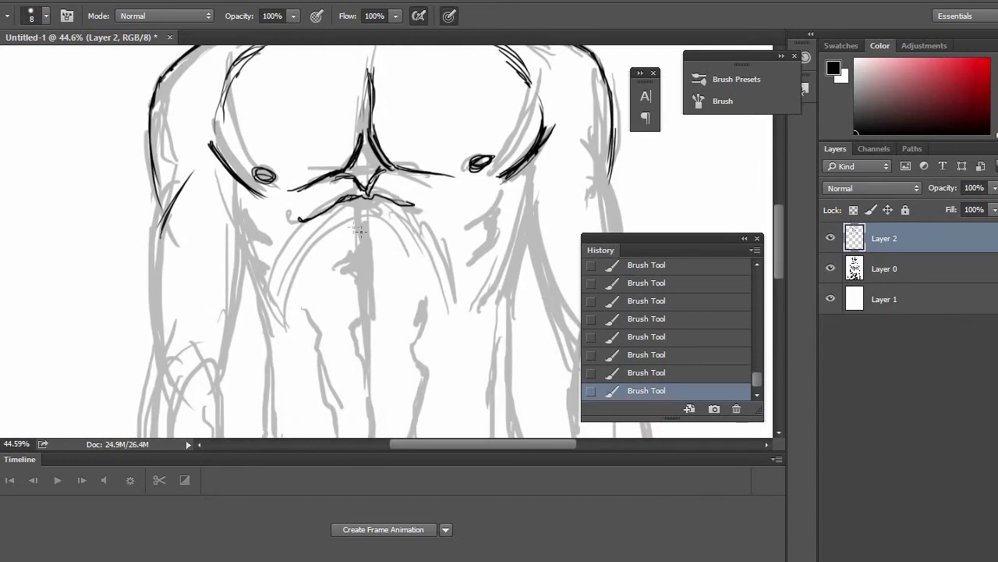
drag(364, 203, 362, 237)
drag(359, 296, 367, 377)
drag(372, 259, 370, 296)
drag(363, 332, 367, 365)
mouse_move(366, 366)
mouse_down()
mouse_move(368, 304)
mouse_move(356, 281)
mouse_up()
Ink the wavy outer contours of the abdominal muscles on both sides of the centre line.
drag(291, 193, 309, 253)
drag(293, 219, 328, 329)
drag(414, 193, 394, 336)
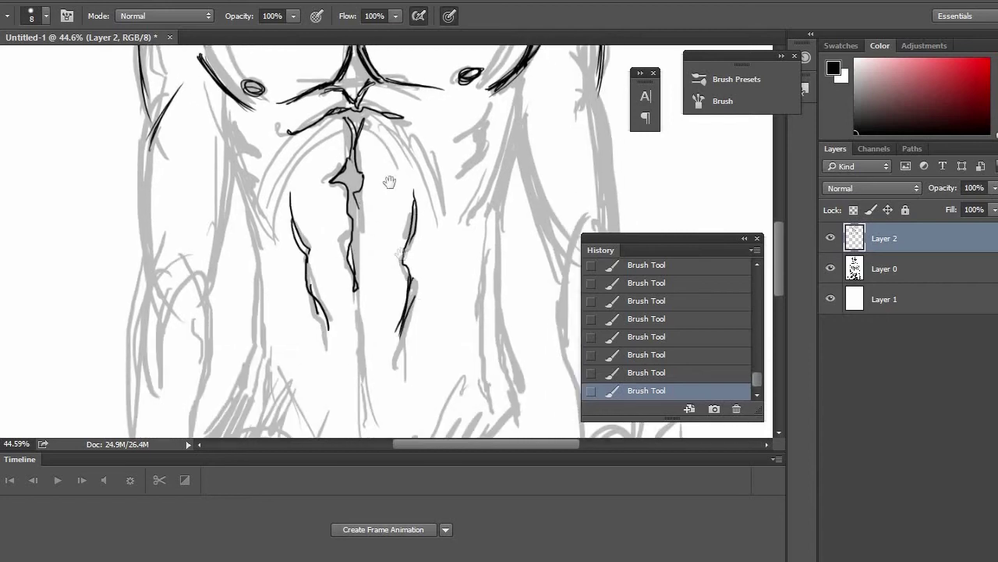
Ink the rib muscles below both pectorals and the upper sides of the torso.
drag(212, 98, 231, 147)
drag(248, 181, 273, 231)
drag(234, 152, 262, 238)
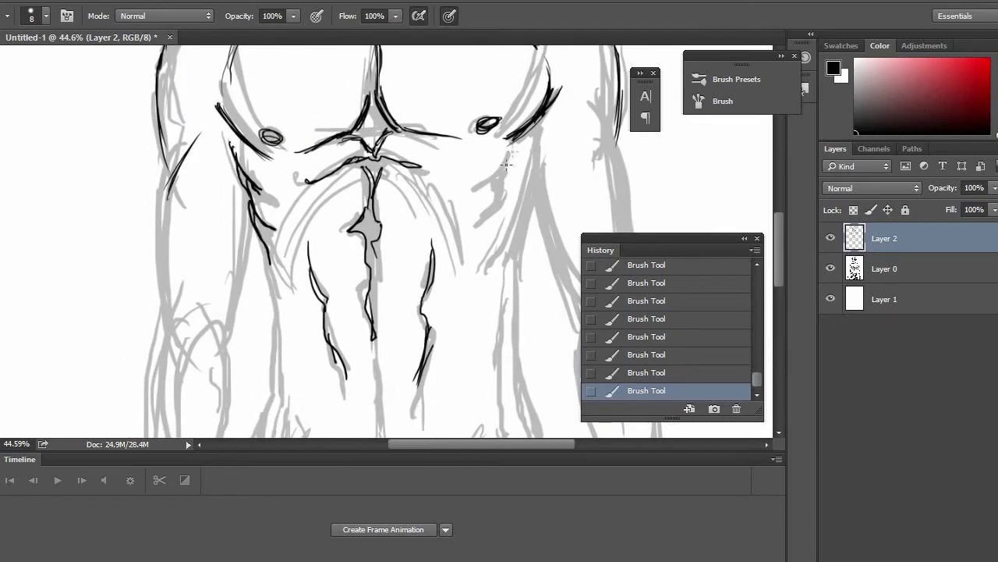
mouse_move(512, 150)
mouse_down()
mouse_move(456, 163)
mouse_move(498, 203)
mouse_up()
drag(536, 134, 512, 271)
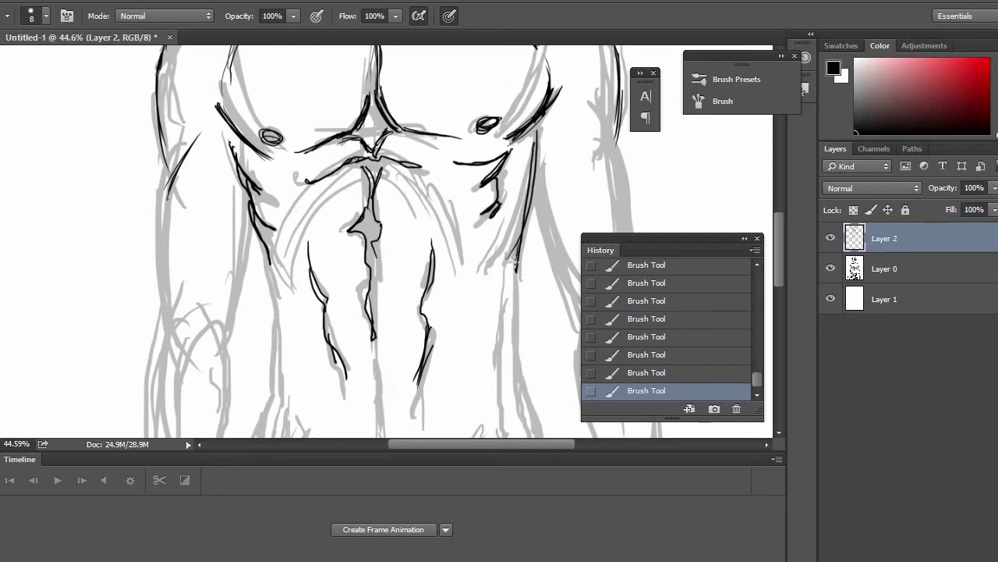
Ink the waist contours on both sides of the torso down to the hips.
drag(255, 224, 299, 123)
drag(309, 280, 292, 323)
drag(442, 262, 351, 267)
drag(224, 172, 226, 220)
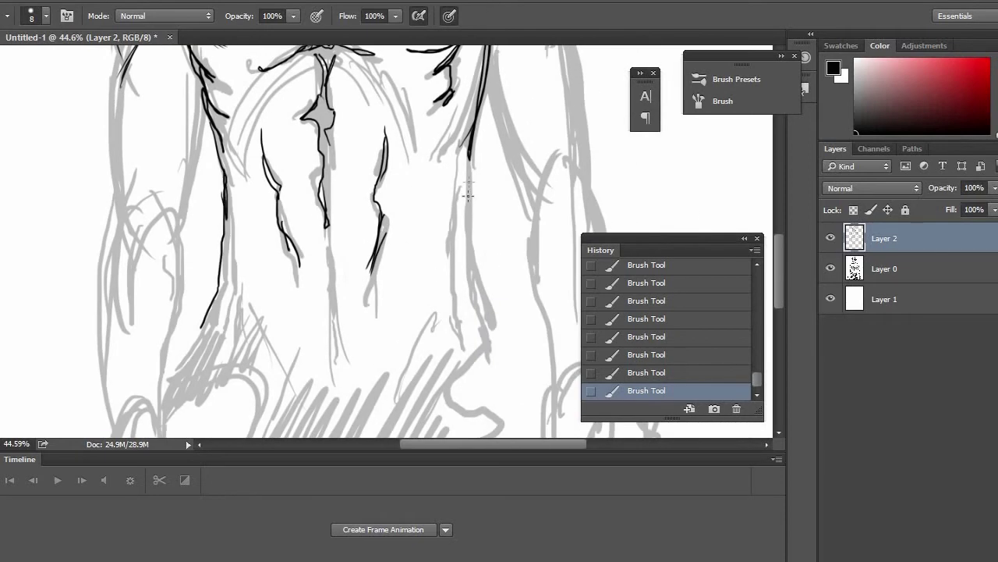
drag(471, 162, 476, 260)
drag(471, 181, 486, 334)
drag(474, 275, 485, 342)
mouse_move(393, 61)
mouse_down()
mouse_move(408, 370)
mouse_move(397, 118)
mouse_up()
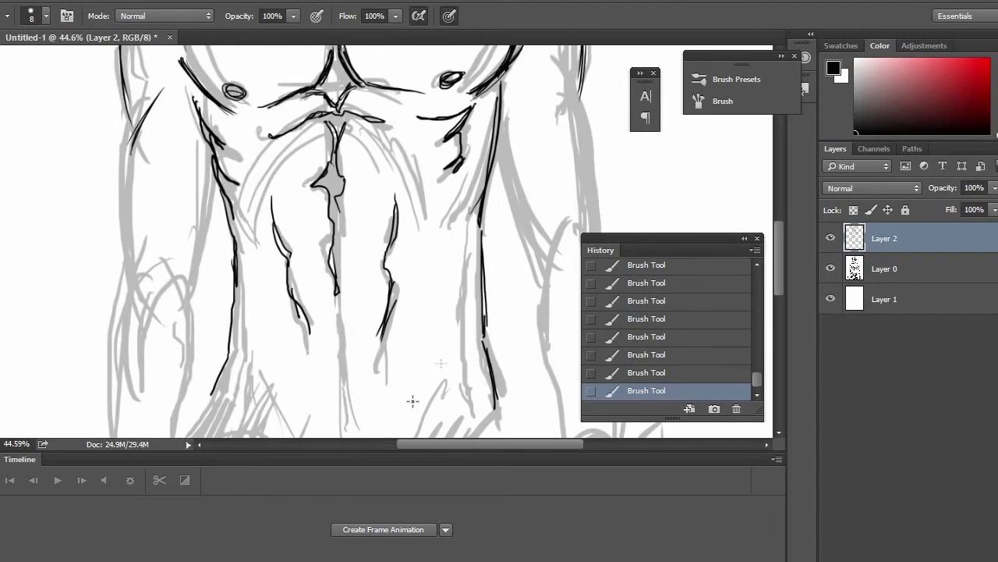
Ink the slanted pelvic lines above both hips and extend the abdominal centre line downward.
drag(410, 402, 468, 344)
drag(467, 345, 406, 425)
drag(431, 361, 435, 329)
drag(265, 329, 294, 401)
drag(350, 406, 345, 304)
drag(342, 265, 347, 345)
Ink the inner and outer contours of the arm on the viewer's left from the upper arm to the wrist.
mouse_move(354, 243)
mouse_down()
mouse_move(439, 174)
mouse_move(518, 291)
mouse_up()
drag(297, 161, 290, 259)
drag(296, 131, 294, 277)
drag(375, 191, 356, 294)
mouse_move(337, 382)
mouse_down()
mouse_move(369, 227)
mouse_move(368, 322)
mouse_up()
mouse_move(382, 277)
mouse_down()
mouse_move(367, 203)
mouse_move(383, 280)
mouse_up()
mouse_move(390, 222)
mouse_down()
mouse_move(393, 288)
mouse_move(368, 387)
mouse_move(381, 257)
mouse_up()
mouse_move(391, 191)
mouse_down()
mouse_move(376, 303)
mouse_move(393, 187)
mouse_up()
drag(331, 69, 319, 202)
mouse_move(331, 95)
mouse_down()
mouse_move(326, 287)
mouse_move(324, 148)
mouse_up()
Ink and rework the thumb and inner wrist lines of the hand on the viewer's left.
drag(331, 317, 331, 254)
drag(352, 210, 381, 291)
drag(357, 245, 367, 315)
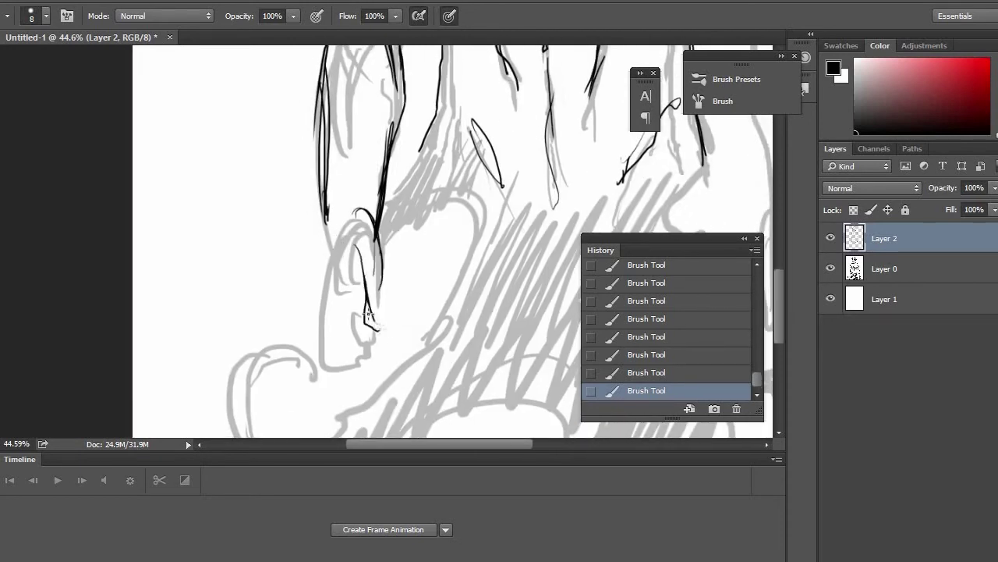
key(e)
mouse_move(361, 248)
mouse_down()
mouse_move(373, 328)
mouse_move(389, 259)
mouse_move(367, 298)
mouse_up()
mouse_move(356, 268)
mouse_down()
mouse_move(360, 296)
mouse_move(383, 326)
mouse_up()
drag(390, 296, 388, 327)
drag(383, 267, 388, 292)
drag(381, 254, 387, 291)
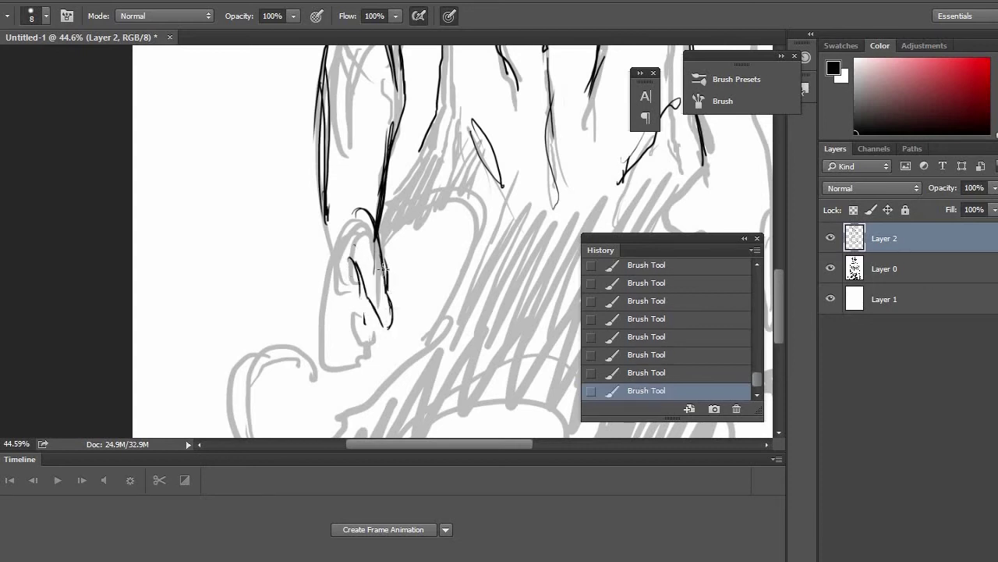
Ink the wrist curve, curled fingers and outer edge of the fist on the viewer's left.
drag(378, 238, 386, 288)
mouse_move(342, 247)
mouse_down()
mouse_move(358, 214)
mouse_move(322, 277)
mouse_move(333, 328)
mouse_move(394, 326)
mouse_up()
drag(392, 327, 399, 300)
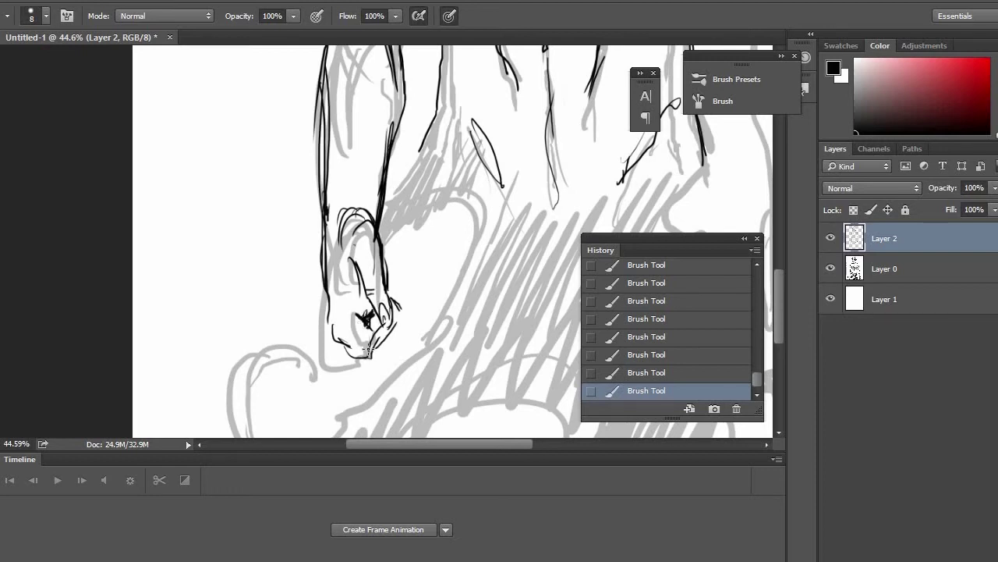
drag(369, 350, 394, 326)
Ink the inner and outer contours of the upper arm and forearm on the viewer's right.
drag(702, 149, 477, 196)
drag(312, 78, 463, 254)
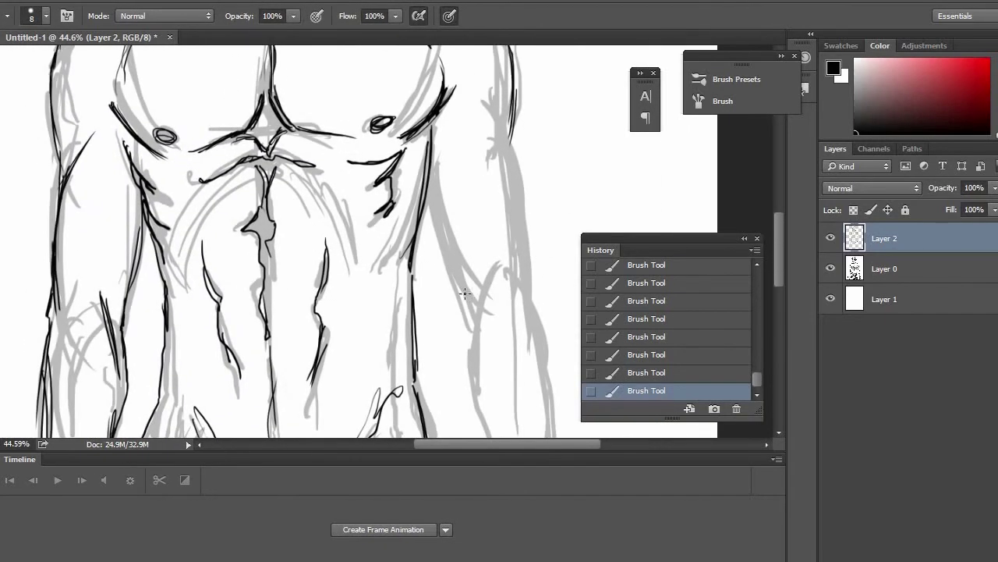
drag(430, 175, 466, 288)
drag(508, 110, 532, 271)
mouse_move(471, 267)
mouse_down()
mouse_move(451, 140)
mouse_move(450, 231)
mouse_up()
drag(445, 163, 479, 372)
drag(521, 193, 532, 337)
drag(520, 226, 531, 355)
Ink the thumb, fingers and outer edge of the hand on the viewer's right.
mouse_move(511, 367)
mouse_down()
mouse_move(475, 216)
mouse_move(460, 217)
mouse_move(477, 244)
mouse_move(456, 285)
mouse_up()
drag(463, 248, 451, 295)
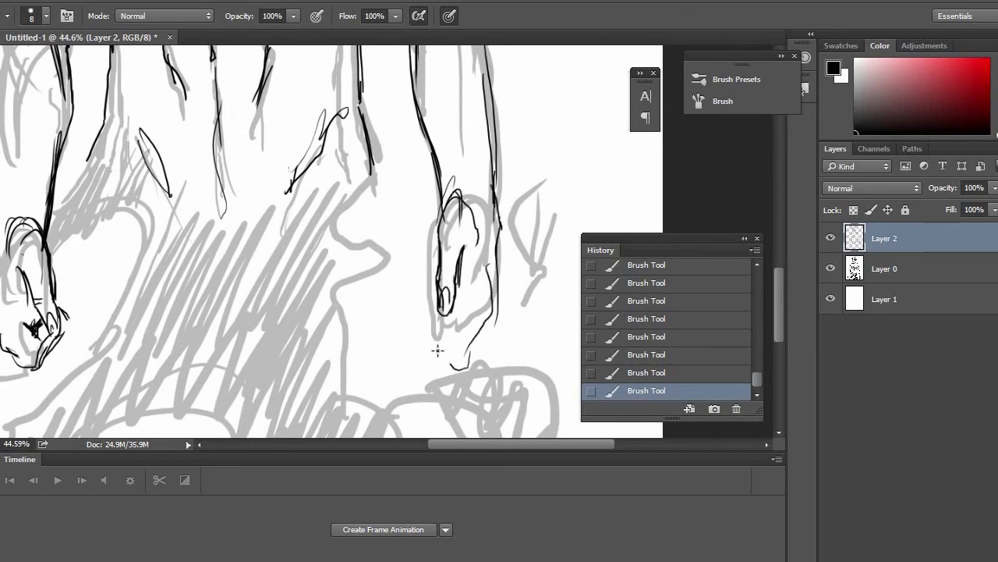
drag(438, 350, 499, 304)
drag(499, 306, 479, 361)
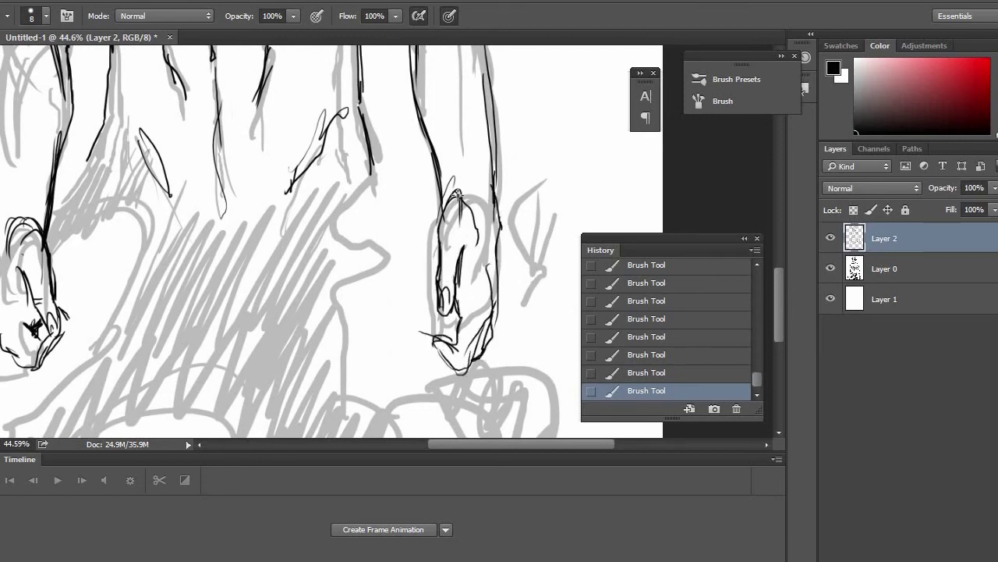
Erase stray lines along the inner wrist and forearm on the viewer's right.
drag(451, 212, 431, 141)
drag(441, 204, 435, 160)
scroll(439, 234, up, 3)
drag(439, 268, 422, 256)
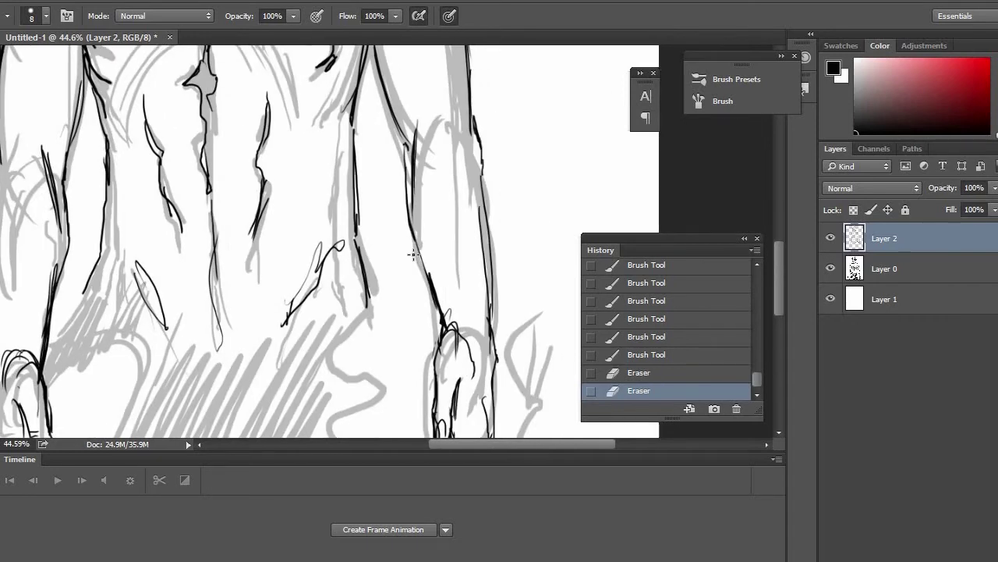
scroll(457, 227, down, 6)
scroll(457, 226, down, 2)
Lasso the face and jaw line art, stretch it slightly downward with Free Transform, and deselect.
scroll(406, 156, up, 8)
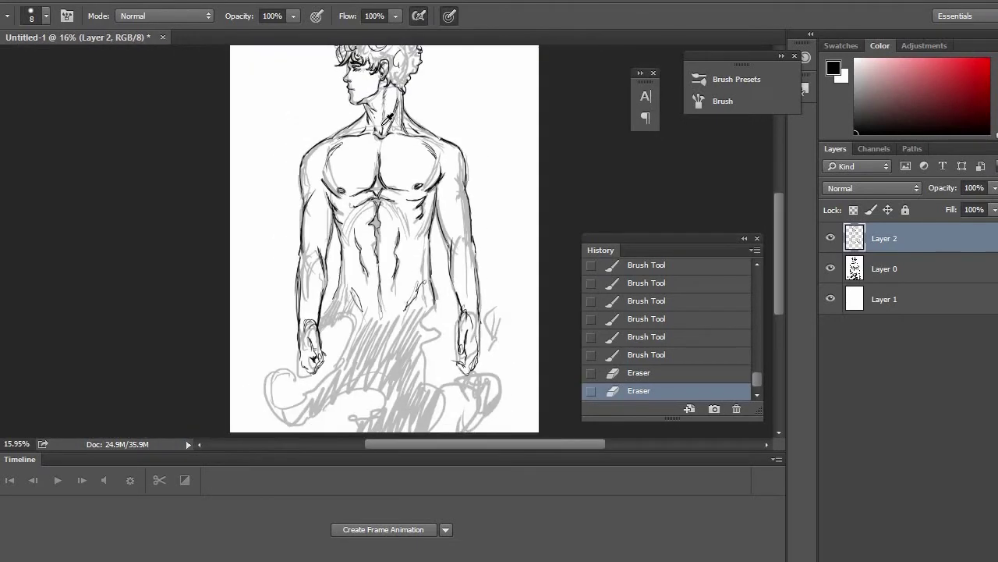
key(l)
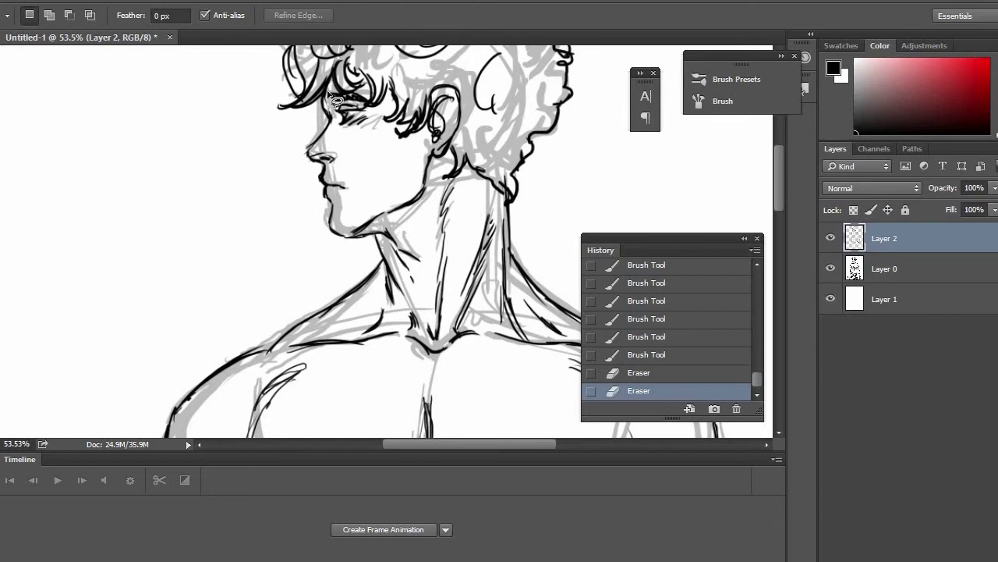
mouse_move(328, 94)
mouse_down()
mouse_move(310, 111)
mouse_move(331, 248)
mouse_move(372, 236)
mouse_up()
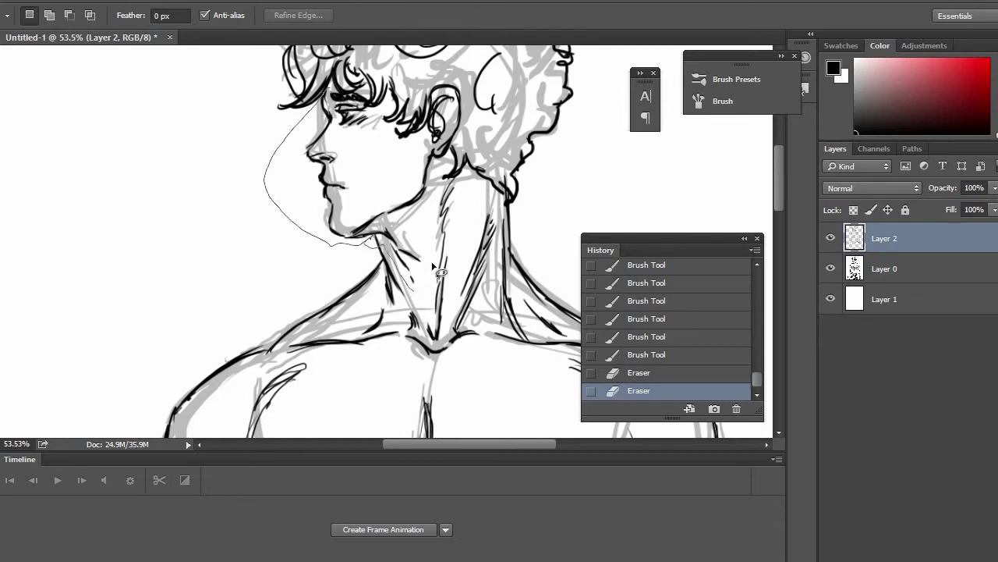
drag(433, 266, 433, 160)
drag(360, 95, 355, 95)
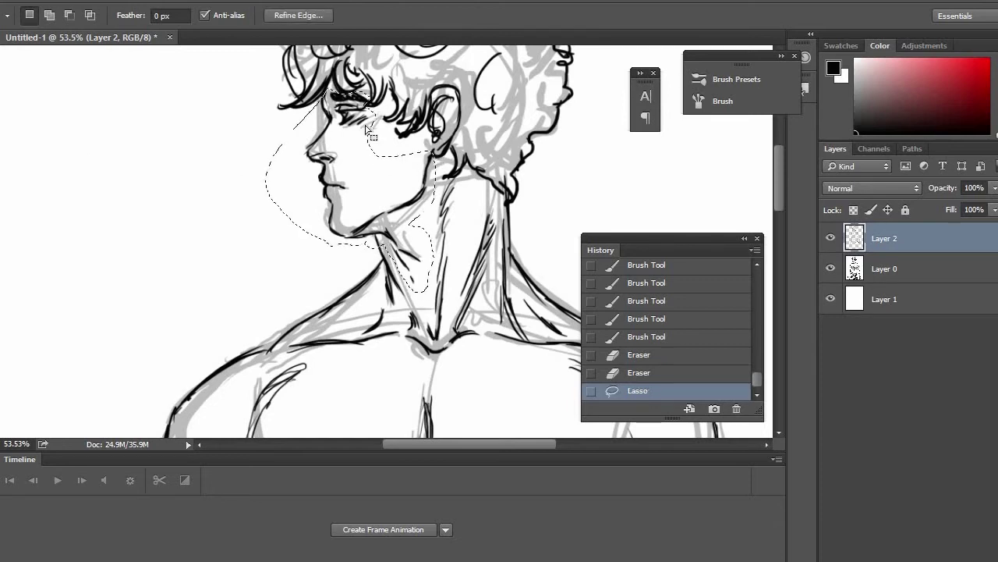
key(ctrl+t)
drag(350, 290, 349, 310)
key(Return)
key(ctrl+d)
Hide and show the sketch on Layer 0 to check the line art of the head and torso.
scroll(277, 219, down, 8)
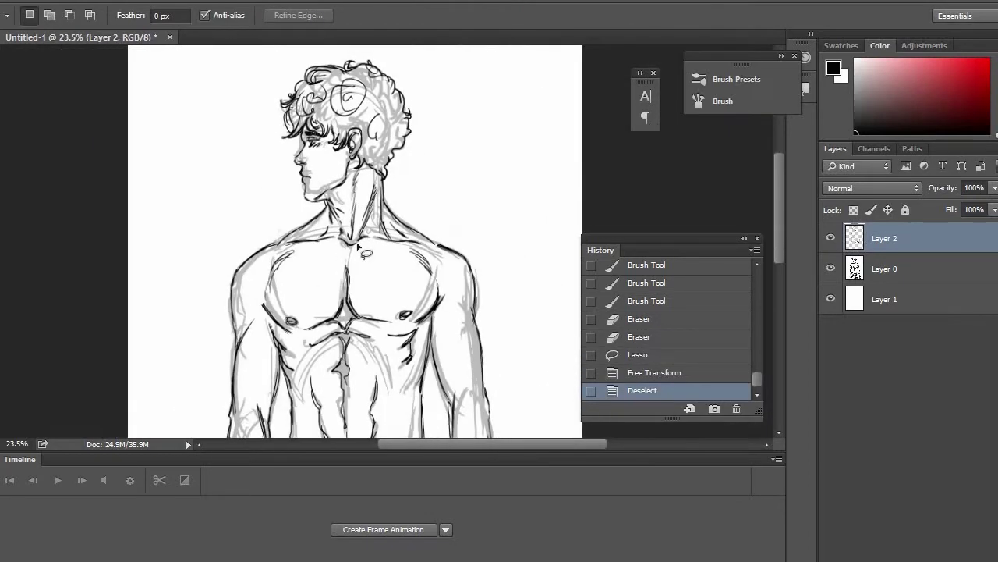
click(830, 270)
click(830, 269)
Ink the flowing wavy outlines of the cloth around the hips and the small curl beside the hand.
key(b)
scroll(428, 311, down, 3)
scroll(427, 310, down, 1)
scroll(336, 259, down, 3)
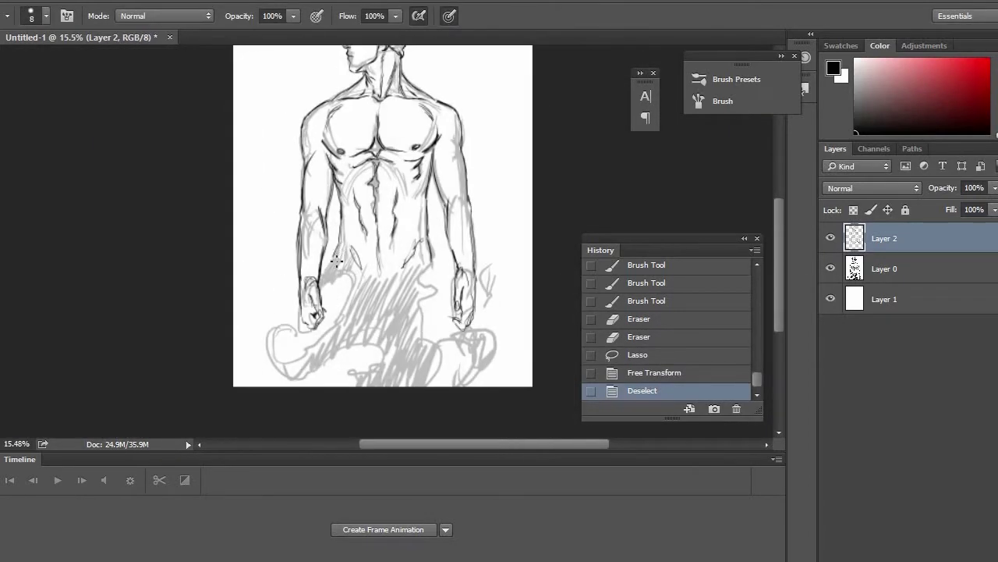
mouse_move(320, 337)
mouse_down()
mouse_move(300, 365)
mouse_move(382, 363)
mouse_up()
mouse_move(441, 351)
mouse_down()
mouse_move(423, 292)
mouse_move(430, 269)
mouse_up()
drag(474, 307, 468, 331)
drag(494, 291, 489, 307)
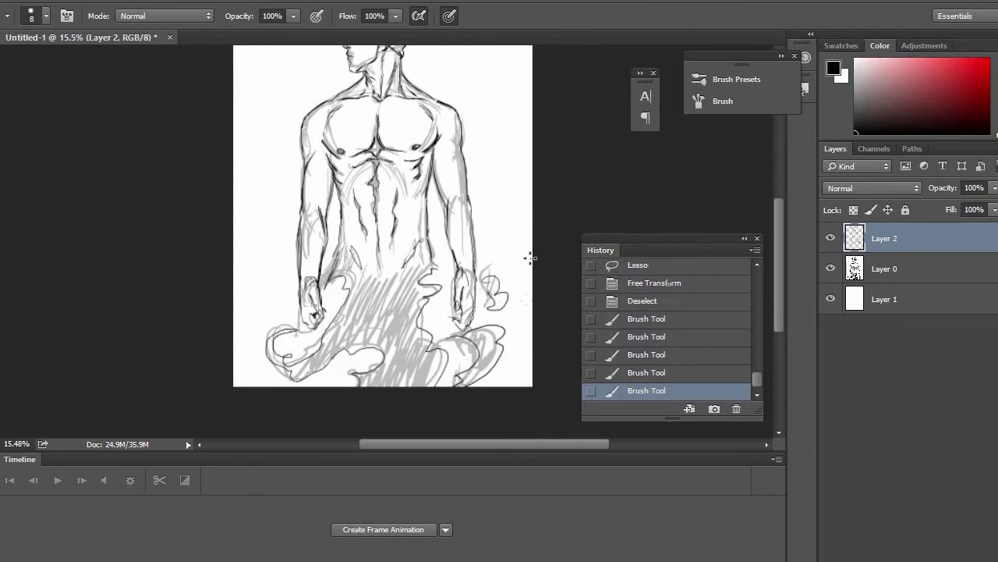
Hide the sketch on Layer 0 and add loose fold strokes inside the cloth below the waist.
click(831, 269)
click(831, 268)
click(831, 268)
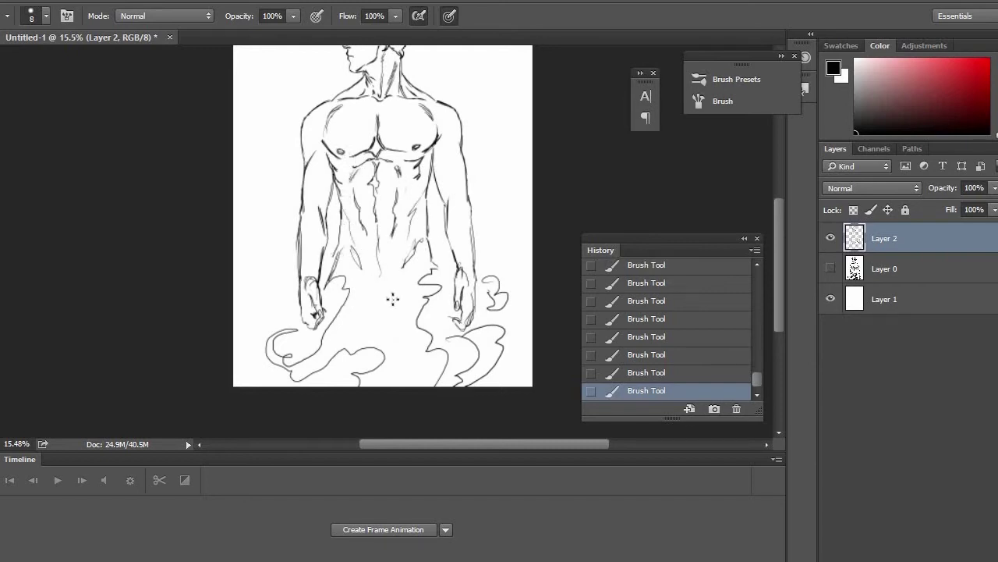
drag(356, 309, 402, 272)
drag(391, 285, 403, 357)
Shade the curls at the back of the head above the nape with dense diagonal hatching.
drag(468, 163, 463, 227)
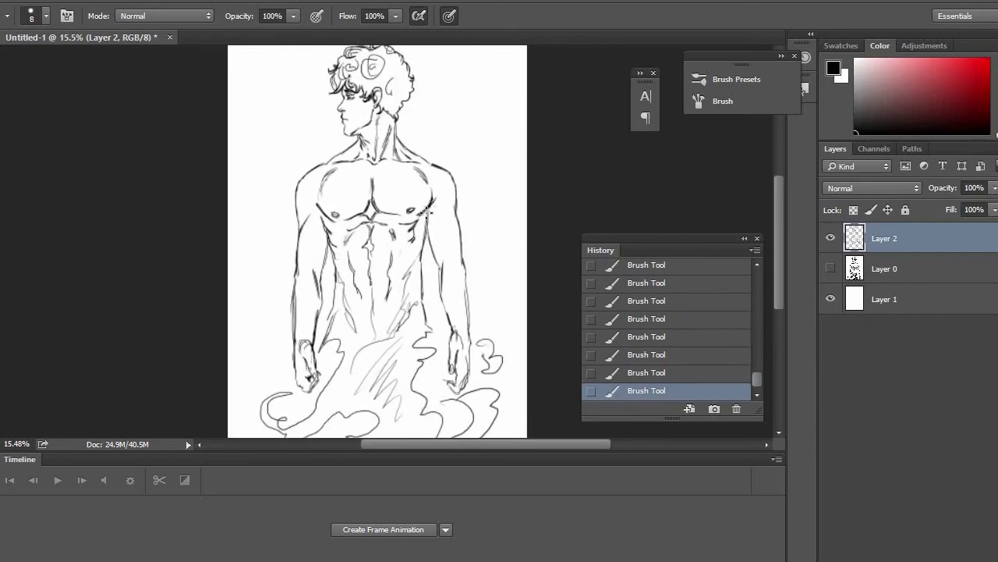
drag(417, 109, 461, 125)
mouse_move(413, 256)
mouse_down()
mouse_move(430, 204)
mouse_move(424, 131)
mouse_move(400, 142)
mouse_move(402, 189)
mouse_move(371, 139)
mouse_up()
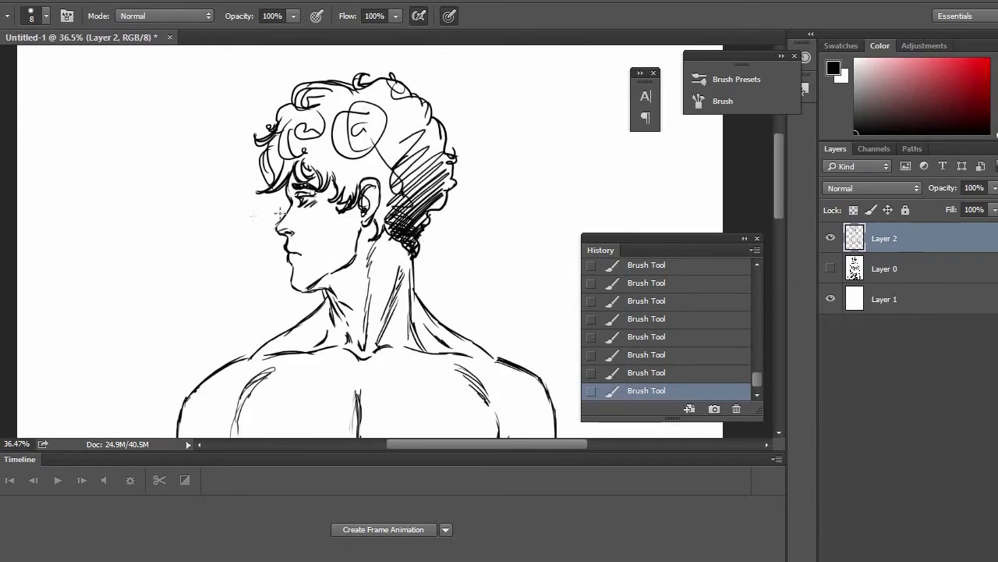
Erase the tip of the nose on the sketched profile and redraw it with the brush.
scroll(280, 233, down, 2)
scroll(279, 232, up, 6)
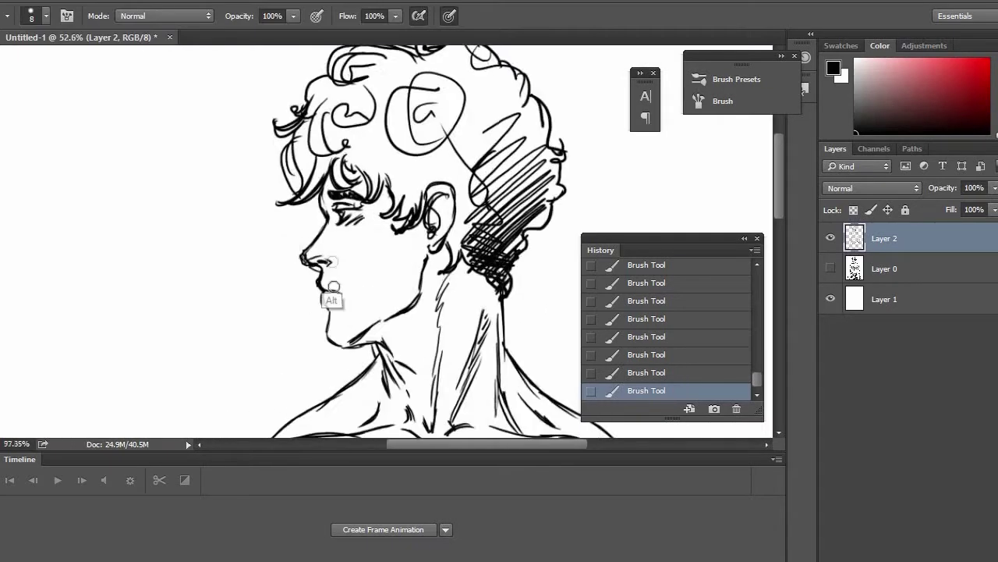
key(e)
mouse_move(328, 316)
mouse_down()
mouse_move(349, 333)
mouse_move(343, 328)
mouse_up()
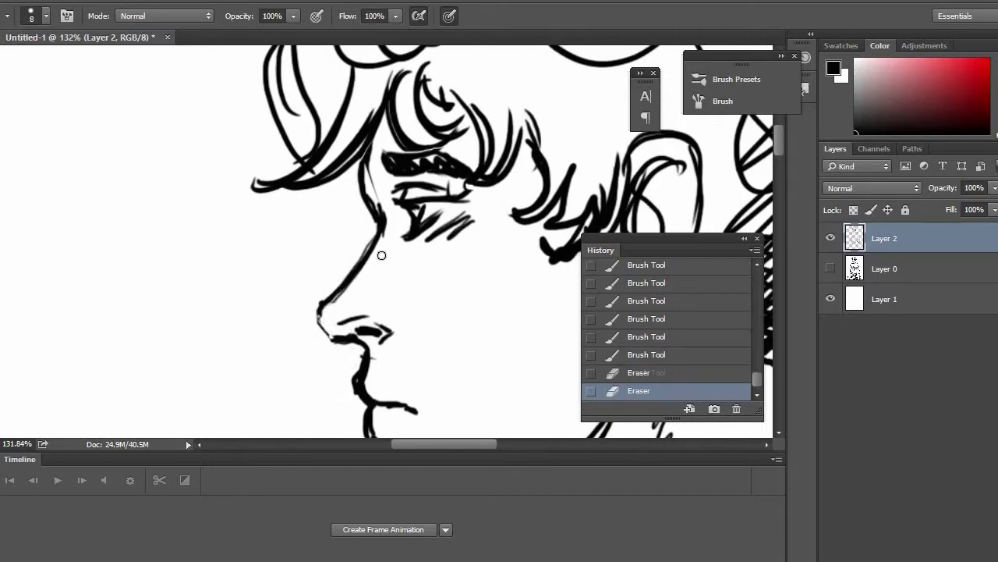
mouse_move(327, 283)
mouse_down()
mouse_move(334, 346)
mouse_move(317, 339)
mouse_up()
key(b)
mouse_move(332, 301)
mouse_down()
mouse_move(321, 343)
mouse_move(340, 345)
mouse_up()
drag(329, 299, 316, 325)
scroll(341, 297, down, 8)
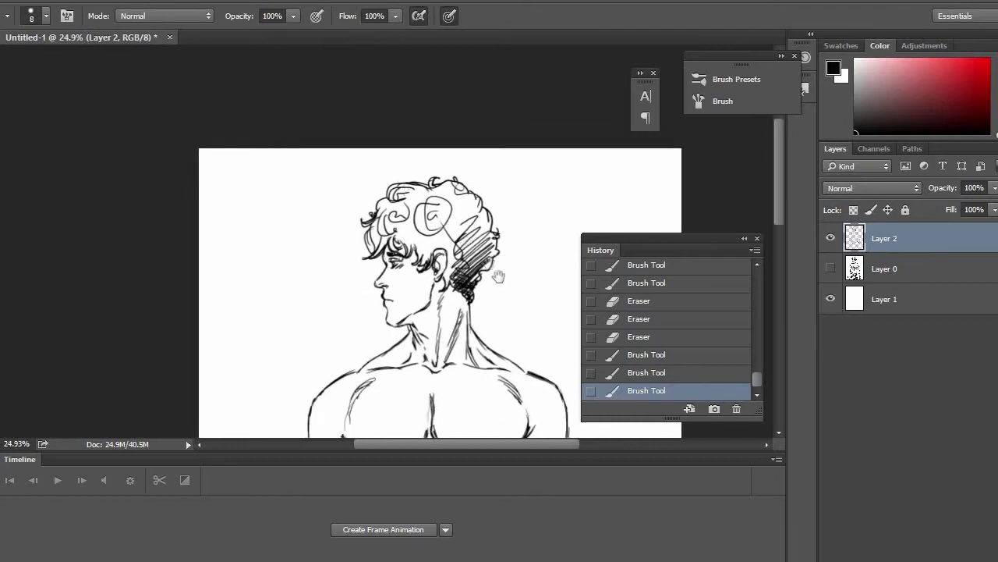
Sketch a small circle inside a box on the side of the figure's neck.
scroll(452, 180, up, 1)
drag(357, 162, 341, 182)
mouse_move(340, 180)
mouse_down()
mouse_move(361, 160)
mouse_move(362, 189)
mouse_up()
drag(344, 155, 365, 159)
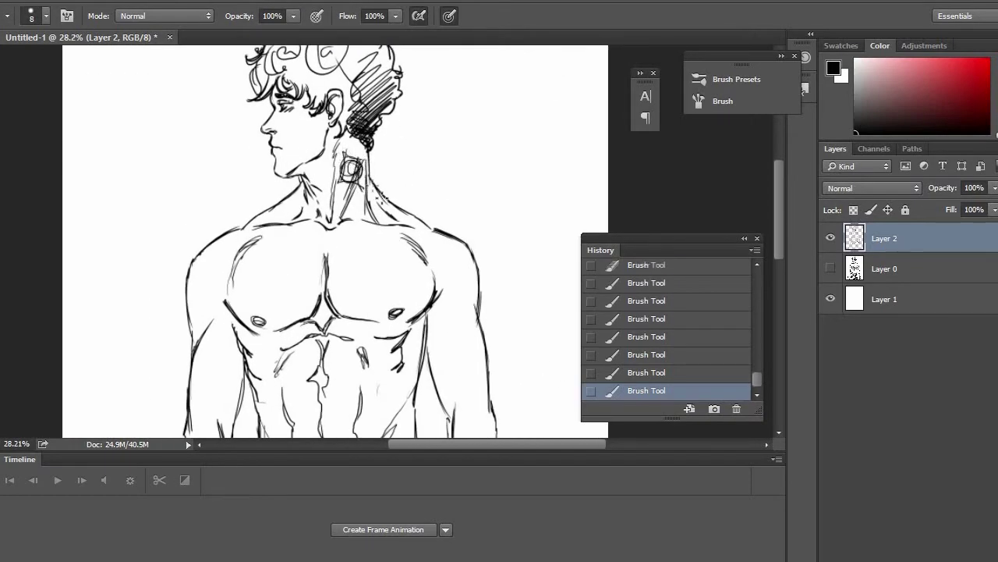
Lower the sketch layer's opacity to 39% and add a new layer above it for the inking.
mouse_move(484, 248)
mouse_down()
mouse_move(482, 94)
mouse_move(472, 234)
mouse_up()
scroll(482, 218, down, 3)
click(994, 188)
drag(994, 208, 943, 208)
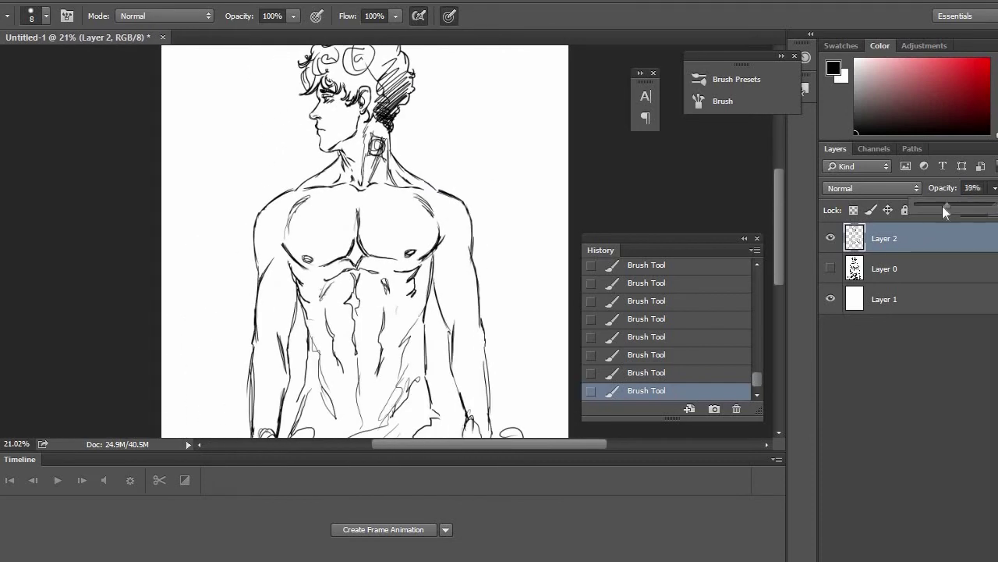
key(ctrl+shift+alt+n)
Ink the eye over the faded sketch, with a thick upper lash line, iris, lower lid and short shading strokes beneath.
scroll(459, 229, down, 3)
scroll(361, 145, up, 12)
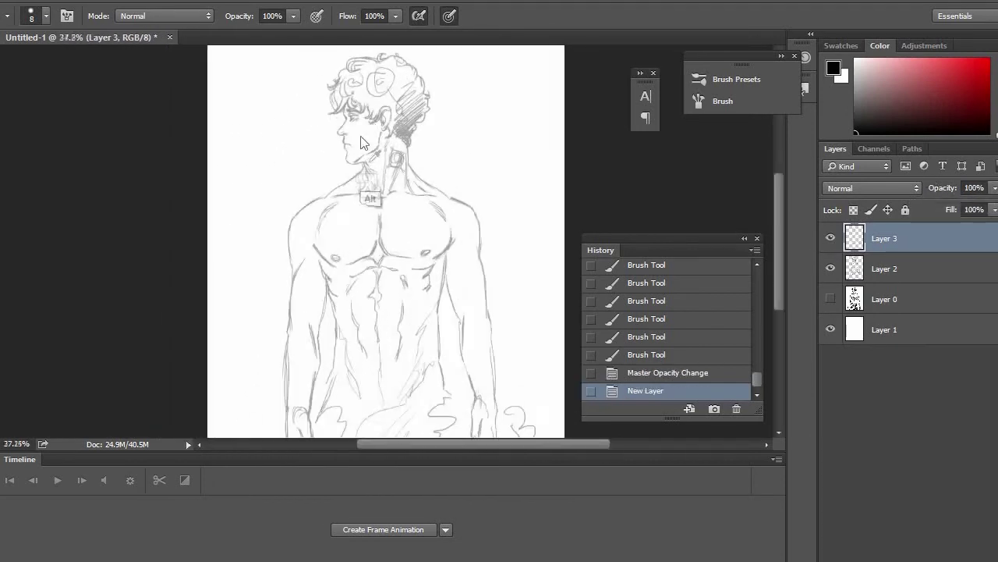
drag(370, 224, 399, 223)
drag(371, 224, 410, 219)
drag(379, 223, 417, 218)
drag(388, 221, 421, 216)
drag(396, 219, 437, 220)
mouse_move(418, 214)
mouse_down()
mouse_move(438, 221)
mouse_move(357, 222)
mouse_move(383, 229)
mouse_up()
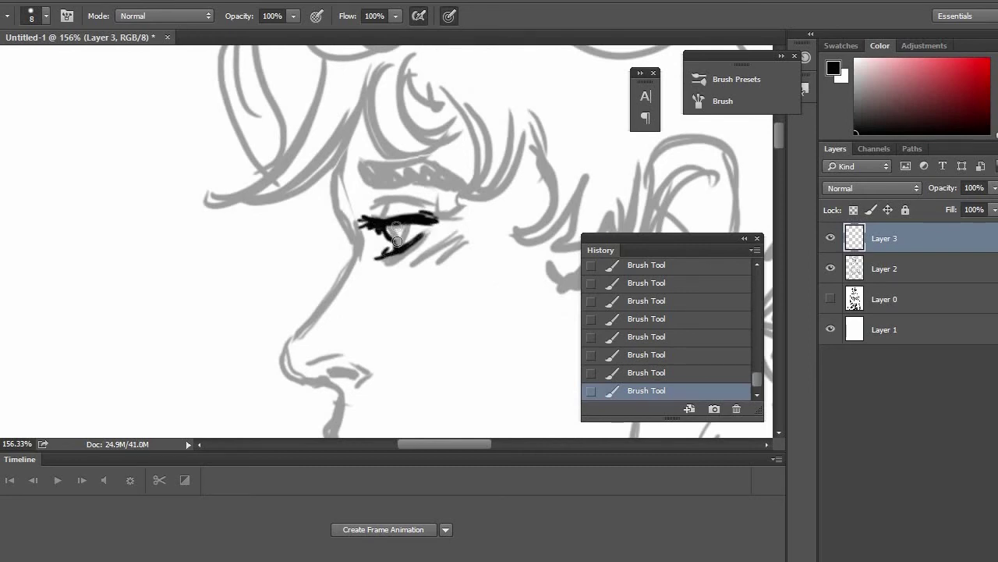
drag(365, 215, 444, 218)
drag(411, 264, 466, 240)
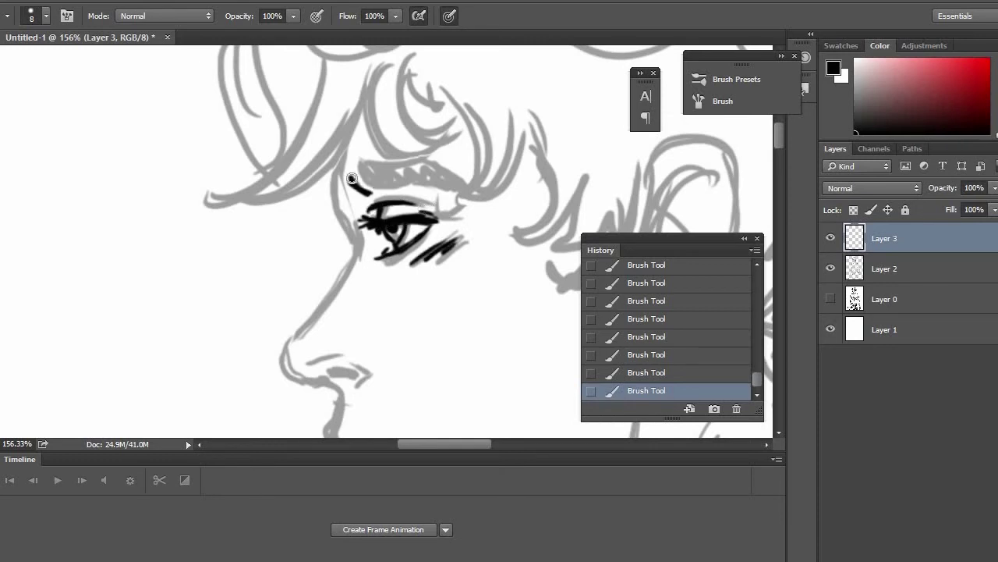
Ink the eyebrow and the profile line from the forehead down around the nose.
mouse_move(352, 179)
mouse_down()
mouse_move(418, 163)
mouse_move(460, 187)
mouse_move(413, 188)
mouse_move(390, 168)
mouse_move(444, 184)
mouse_up()
mouse_move(336, 162)
mouse_down()
mouse_move(334, 222)
mouse_move(357, 259)
mouse_move(279, 352)
mouse_move(296, 383)
mouse_move(315, 379)
mouse_up()
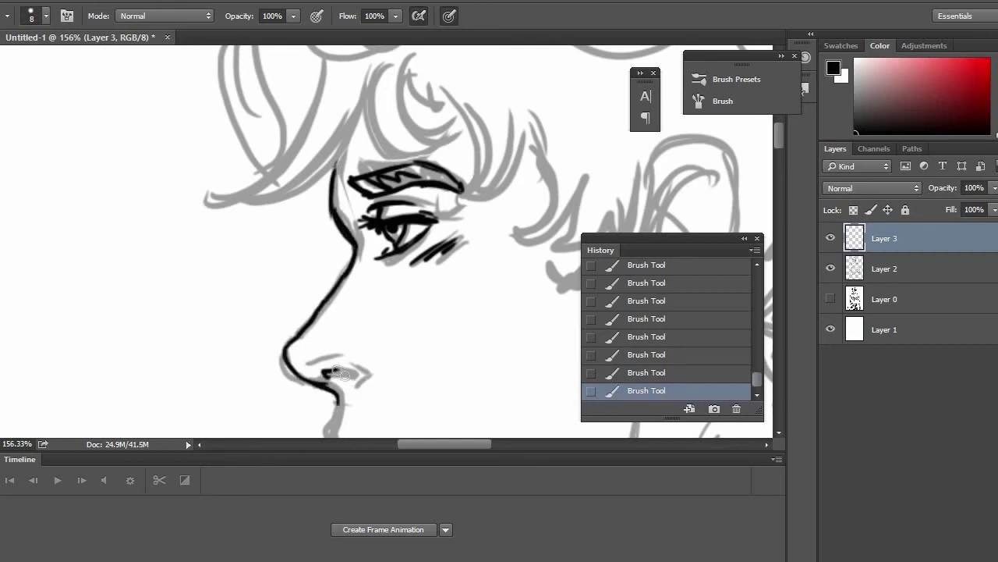
Ink the lips and mouth line, and continue the contour around the chin to the underside of the jaw.
mouse_move(344, 404)
mouse_down()
mouse_move(392, 191)
mouse_move(386, 215)
mouse_move(406, 283)
mouse_up()
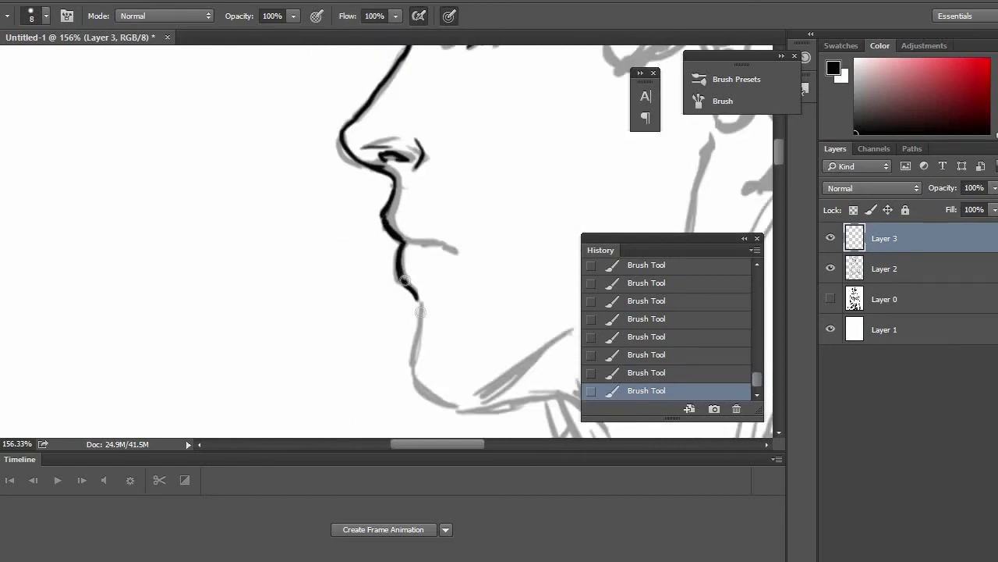
drag(398, 241, 441, 243)
drag(402, 273, 425, 270)
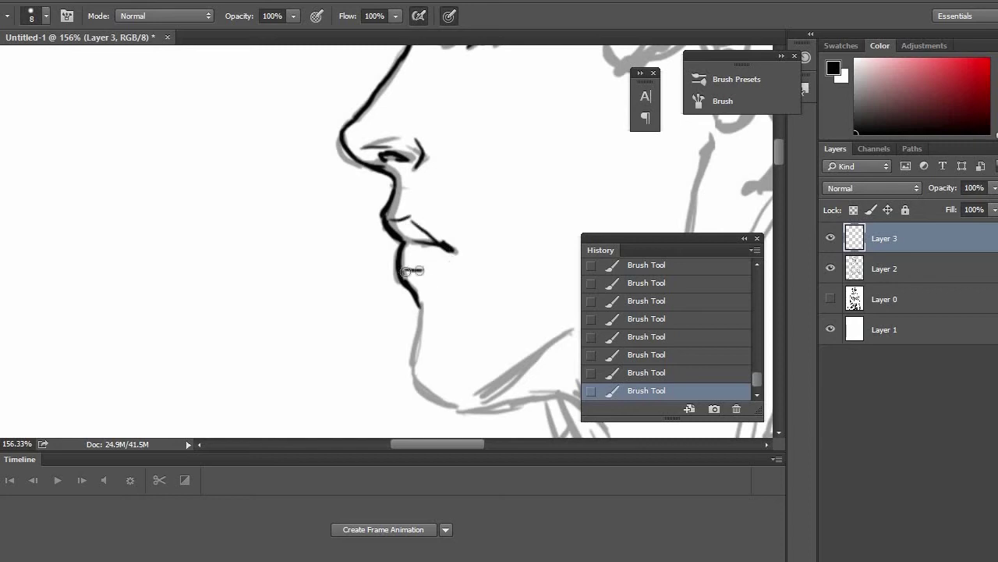
mouse_move(475, 300)
mouse_down()
mouse_move(435, 211)
mouse_move(457, 180)
mouse_up()
mouse_move(401, 186)
mouse_down()
mouse_move(392, 255)
mouse_move(419, 282)
mouse_move(472, 290)
mouse_move(299, 320)
mouse_move(352, 311)
mouse_move(410, 325)
mouse_up()
drag(370, 297, 422, 340)
drag(380, 309, 423, 341)
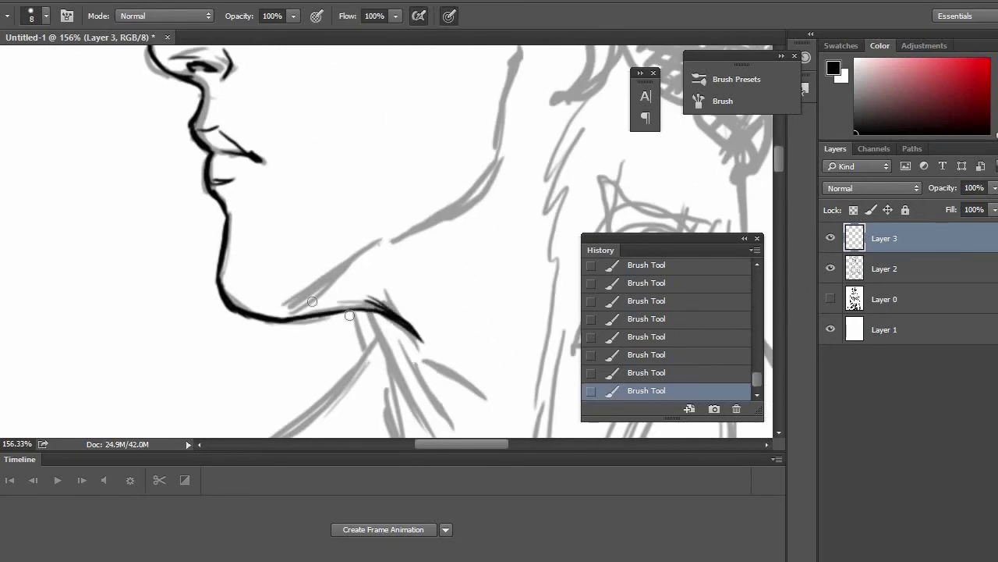
Ink the jawline from the chin up toward the ear, leaving a small gap midway.
drag(283, 309, 357, 259)
drag(344, 268, 382, 241)
mouse_move(393, 241)
mouse_down()
mouse_move(466, 205)
mouse_move(498, 163)
mouse_up()
Ink the throat lines running down from beneath the chin.
drag(509, 189, 460, 319)
mouse_move(422, 334)
mouse_down()
mouse_move(450, 289)
mouse_move(478, 154)
mouse_move(478, 163)
mouse_up()
mouse_move(407, 269)
mouse_down()
mouse_move(429, 306)
mouse_move(425, 295)
mouse_up()
drag(485, 343, 429, 305)
drag(419, 368, 436, 273)
mouse_move(423, 261)
mouse_down()
mouse_move(393, 161)
mouse_move(456, 300)
mouse_up()
drag(407, 202, 426, 315)
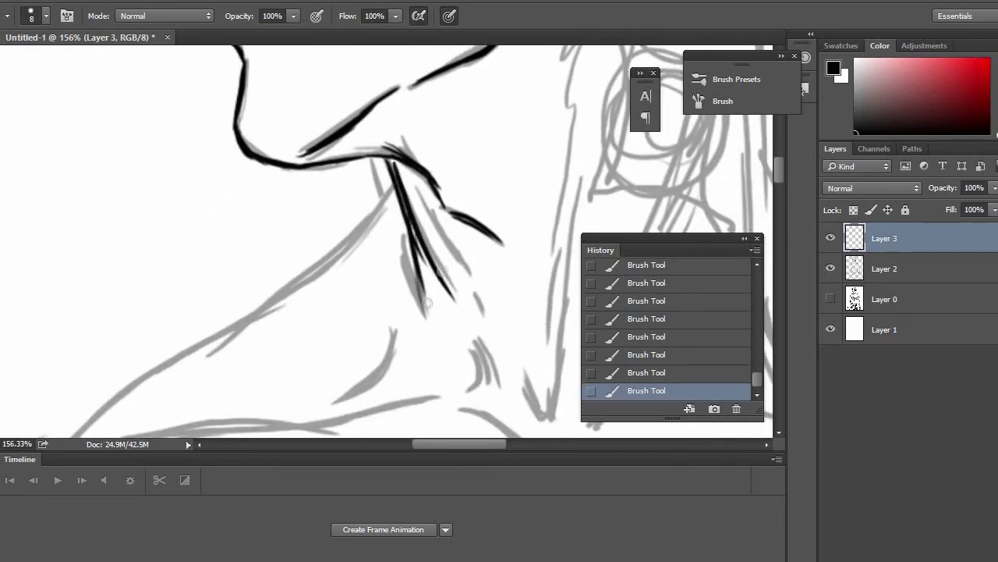
drag(415, 233, 423, 313)
Ink the V-shaped notch at the base of the neck and hatch the lower part of the neck muscle.
drag(455, 405, 479, 348)
mouse_move(546, 415)
mouse_down()
mouse_move(484, 365)
mouse_move(453, 305)
mouse_up()
mouse_move(482, 370)
mouse_down()
mouse_move(455, 295)
mouse_move(488, 369)
mouse_move(500, 275)
mouse_up()
drag(503, 208, 428, 254)
drag(415, 376, 446, 256)
drag(419, 309, 449, 203)
mouse_move(442, 80)
mouse_down()
mouse_move(419, 193)
mouse_move(418, 252)
mouse_up()
Hatch the upper part of the neck muscle below the ear with short slanted strokes.
drag(397, 195, 446, 119)
drag(393, 222, 442, 134)
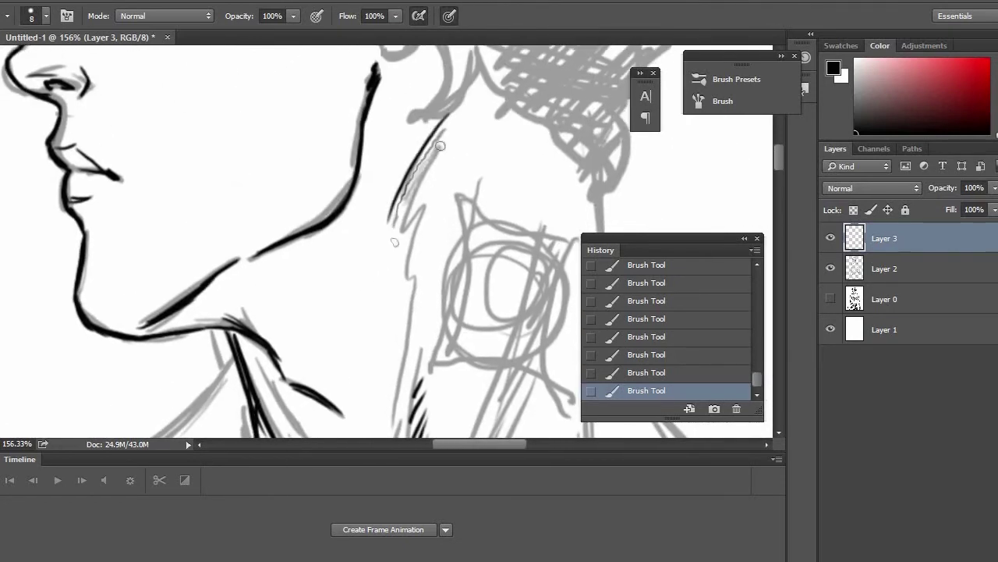
drag(396, 239, 441, 145)
drag(402, 262, 433, 187)
drag(401, 307, 425, 220)
Ink the ear's outer rim, inner folds and lobe.
drag(214, 189, 372, 288)
drag(423, 176, 307, 336)
mouse_move(423, 147)
mouse_down()
mouse_move(507, 212)
mouse_move(456, 302)
mouse_move(425, 318)
mouse_up()
mouse_move(441, 217)
mouse_down()
mouse_move(439, 204)
mouse_move(482, 139)
mouse_move(434, 193)
mouse_move(457, 150)
mouse_up()
drag(472, 129, 499, 204)
mouse_move(431, 203)
mouse_down()
mouse_move(440, 248)
mouse_move(452, 204)
mouse_move(444, 201)
mouse_up()
mouse_move(493, 238)
mouse_down()
mouse_move(465, 270)
mouse_move(465, 258)
mouse_move(534, 288)
mouse_up()
Ink the pointed hair strands from the outer end of the eyebrow across the temple to the ear.
mouse_move(316, 108)
mouse_down()
mouse_move(316, 221)
mouse_move(388, 185)
mouse_up()
mouse_move(395, 174)
mouse_down()
mouse_move(336, 221)
mouse_move(344, 224)
mouse_up()
drag(401, 183, 361, 271)
mouse_move(362, 273)
mouse_down()
mouse_move(441, 232)
mouse_move(365, 276)
mouse_up()
mouse_move(439, 240)
mouse_down()
mouse_move(435, 309)
mouse_move(466, 275)
mouse_up()
mouse_move(468, 273)
mouse_down()
mouse_move(498, 319)
mouse_move(512, 323)
mouse_up()
drag(494, 267, 522, 329)
drag(499, 229, 510, 309)
drag(513, 212, 523, 280)
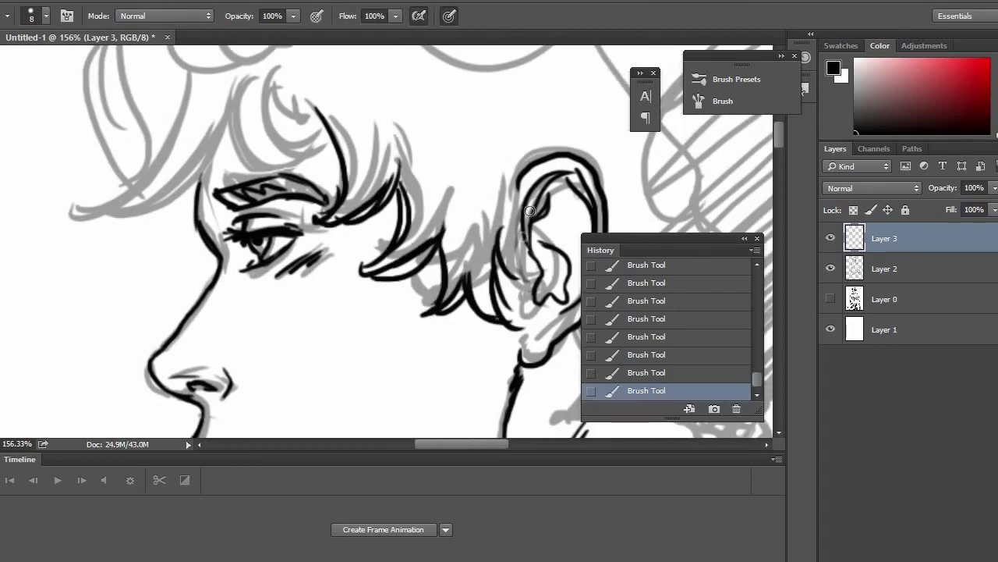
drag(518, 187, 519, 281)
Ink the curved fringe strands falling over the forehead and eyebrow.
drag(463, 223, 526, 293)
drag(377, 178, 398, 255)
drag(346, 171, 394, 257)
drag(376, 179, 400, 261)
drag(337, 184, 341, 257)
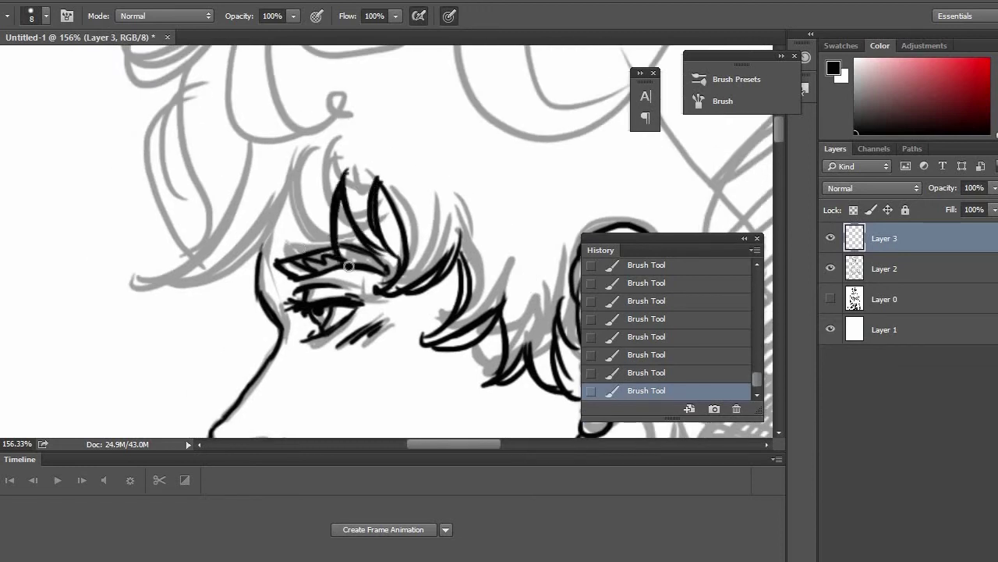
drag(306, 167, 275, 248)
mouse_move(328, 144)
mouse_down()
mouse_move(282, 248)
mouse_move(304, 247)
mouse_up()
mouse_move(275, 224)
mouse_down()
mouse_move(226, 290)
mouse_move(159, 281)
mouse_move(260, 265)
mouse_up()
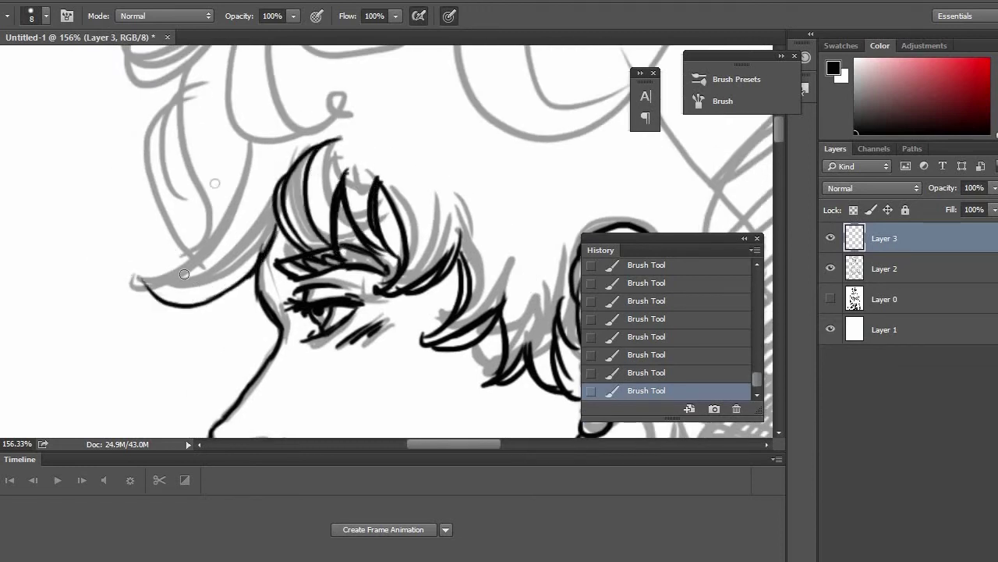
Ink the long wavy lock that sweeps out in front of the forehead.
drag(222, 218, 117, 271)
mouse_move(226, 163)
mouse_down()
mouse_move(119, 270)
mouse_move(148, 272)
mouse_up()
mouse_move(206, 74)
mouse_down()
mouse_move(175, 259)
mouse_move(179, 249)
mouse_up()
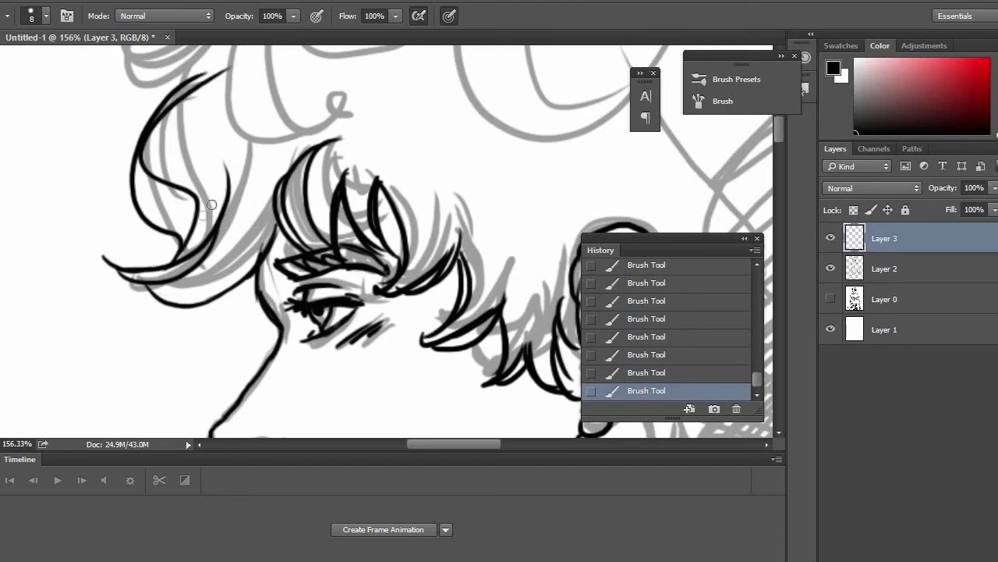
drag(215, 137, 312, 178)
drag(360, 252, 240, 331)
drag(334, 192, 380, 341)
Ink the small curl and flicked tuft at the front of the hair, plus the curved strands behind them.
drag(437, 83, 335, 165)
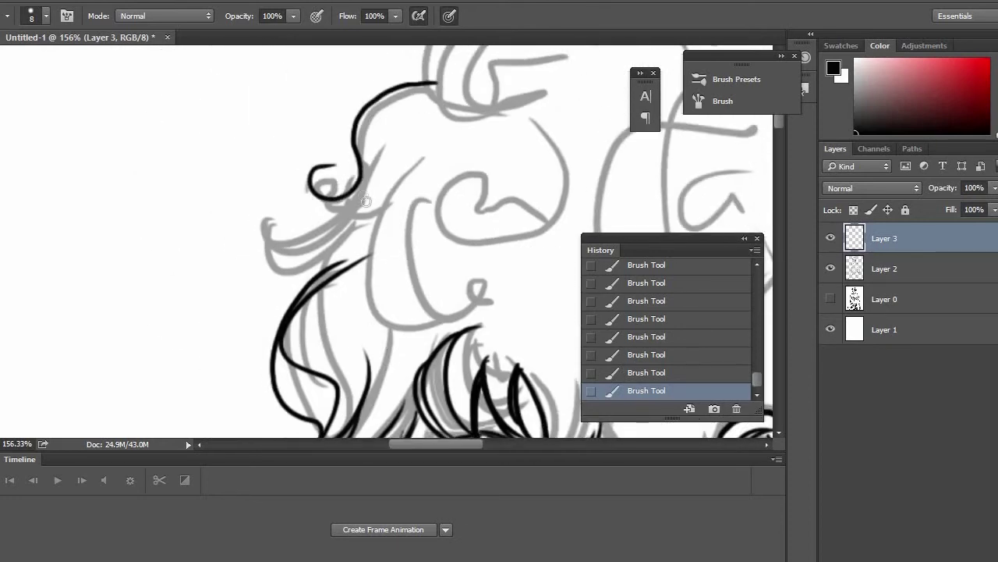
drag(363, 203, 306, 180)
drag(273, 209, 345, 219)
drag(336, 264, 266, 223)
drag(267, 228, 365, 213)
mouse_move(434, 316)
mouse_down()
mouse_move(407, 176)
mouse_move(437, 175)
mouse_up()
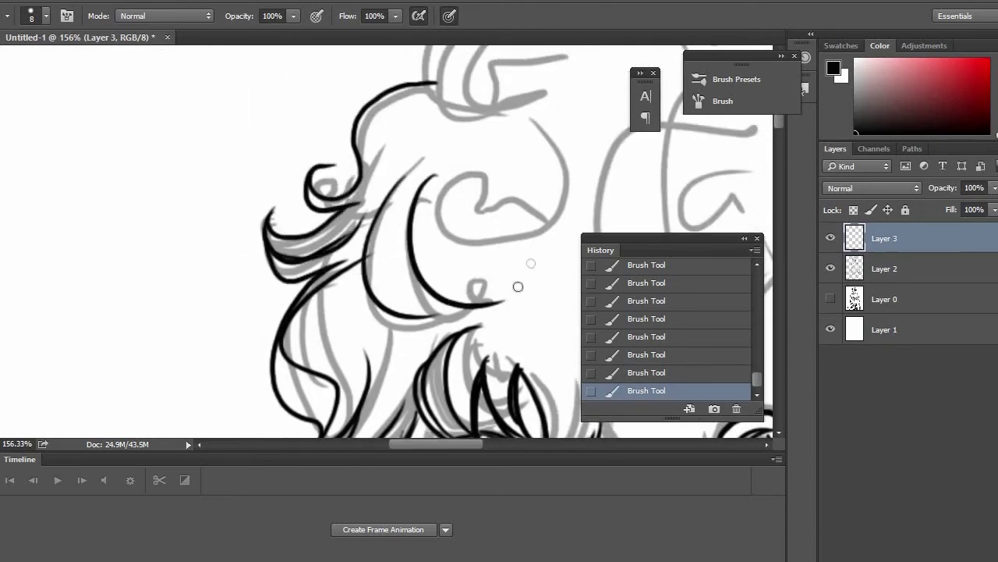
drag(476, 310, 363, 343)
Ink the top outline of the front hair and the nested curved strands inside it.
mouse_move(531, 206)
mouse_down()
mouse_move(364, 381)
mouse_move(371, 391)
mouse_up()
mouse_move(527, 183)
mouse_down()
mouse_move(361, 161)
mouse_move(261, 268)
mouse_up()
drag(343, 294, 297, 204)
drag(300, 223, 351, 298)
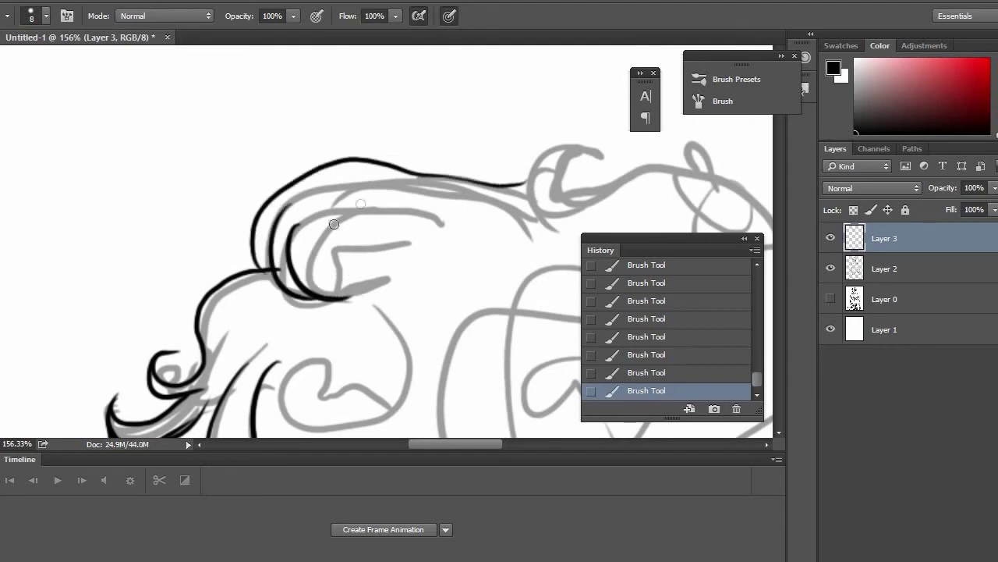
drag(333, 204, 399, 294)
Ink the curls along the crown and the hair outline running toward the back of the head.
drag(473, 313, 271, 330)
mouse_move(466, 186)
mouse_down()
mouse_move(399, 161)
mouse_move(463, 187)
mouse_up()
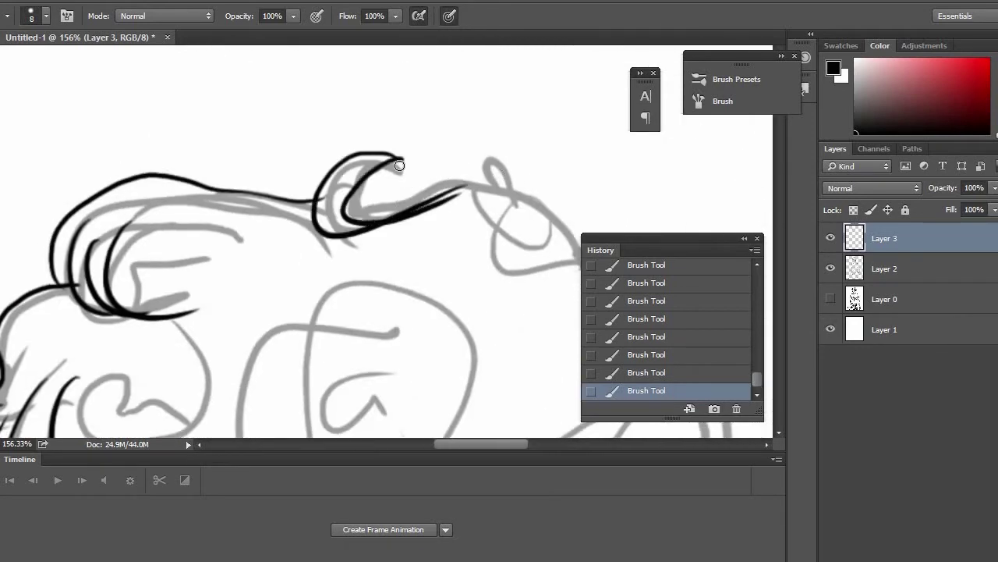
drag(400, 161, 464, 185)
drag(389, 204, 593, 227)
mouse_move(574, 208)
mouse_down()
mouse_move(383, 163)
mouse_move(399, 205)
mouse_up()
mouse_move(399, 206)
mouse_down()
mouse_move(452, 348)
mouse_move(364, 165)
mouse_up()
drag(353, 134, 455, 299)
drag(417, 258, 461, 273)
Ink the wavy hair contour down the back of the head to the nape.
drag(417, 327, 402, 121)
mouse_move(430, 50)
mouse_down()
mouse_move(431, 120)
mouse_move(378, 245)
mouse_up()
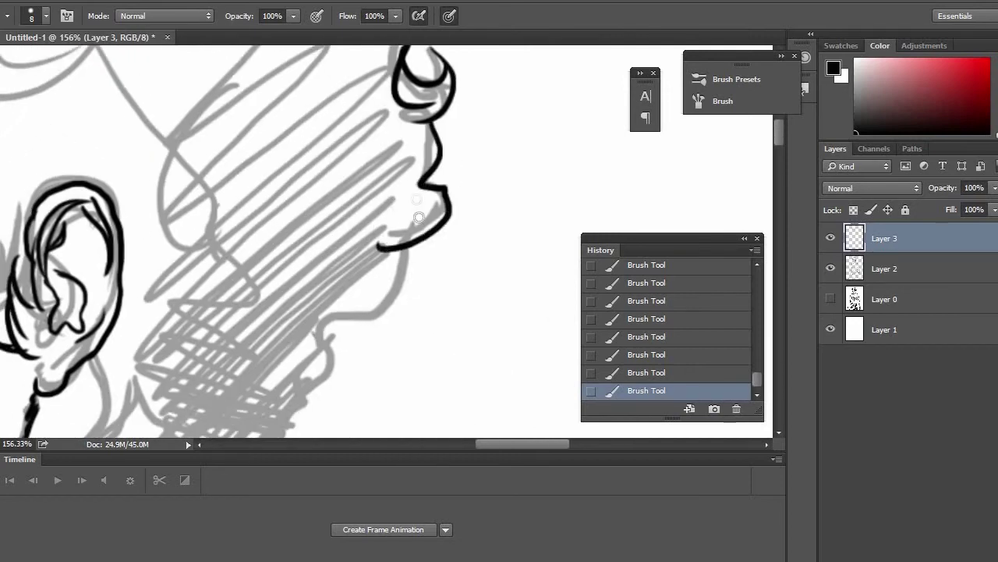
drag(390, 205, 379, 245)
mouse_move(406, 240)
mouse_down()
mouse_move(321, 340)
mouse_move(452, 161)
mouse_up()
mouse_move(441, 132)
mouse_down()
mouse_move(439, 169)
mouse_move(379, 315)
mouse_move(363, 270)
mouse_move(320, 251)
mouse_move(241, 185)
mouse_move(189, 236)
mouse_up()
mouse_move(206, 155)
mouse_down()
mouse_move(192, 232)
mouse_move(230, 195)
mouse_up()
mouse_move(369, 238)
mouse_down()
mouse_move(364, 268)
mouse_move(328, 274)
mouse_up()
Hatch the rear neck muscle and ink the back-of-neck line down toward the shoulder.
scroll(418, 297, up, 1)
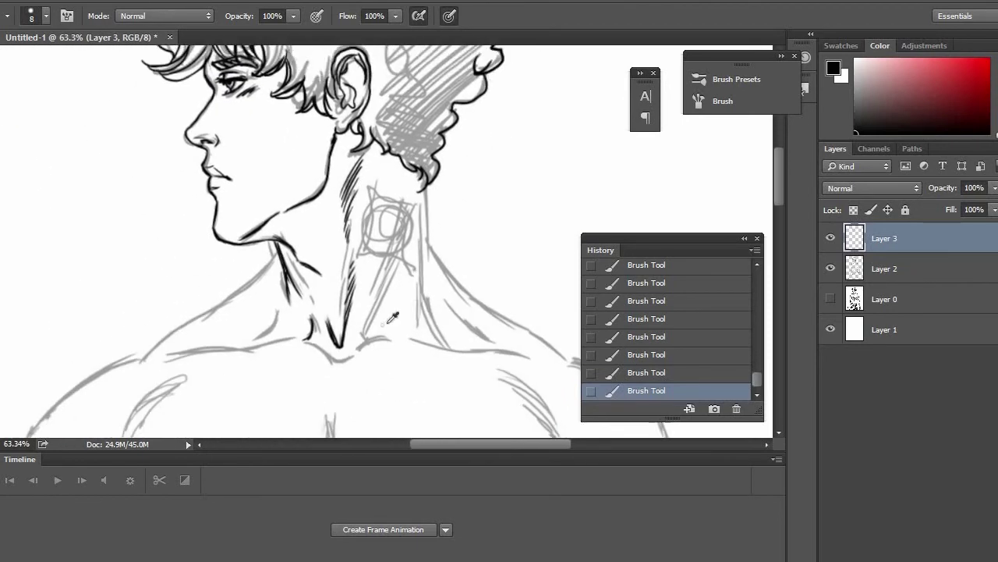
drag(373, 326, 399, 262)
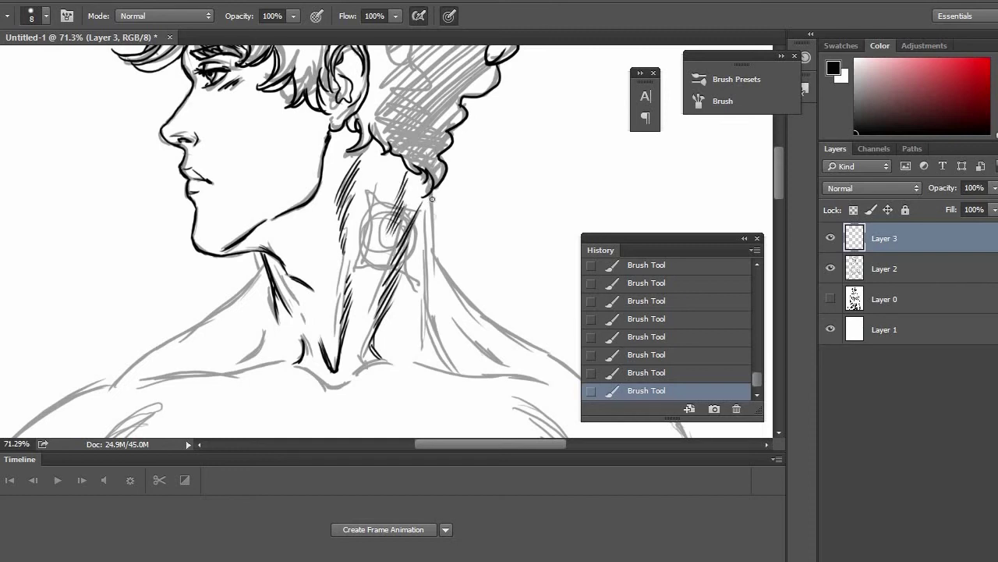
mouse_move(427, 242)
mouse_down()
mouse_move(429, 343)
mouse_move(485, 345)
mouse_move(510, 367)
mouse_up()
Ink the hollow above the collarbone and the neck-to-shoulder slope on the side the face points to.
mouse_move(257, 376)
mouse_down()
mouse_move(242, 364)
mouse_move(366, 337)
mouse_up()
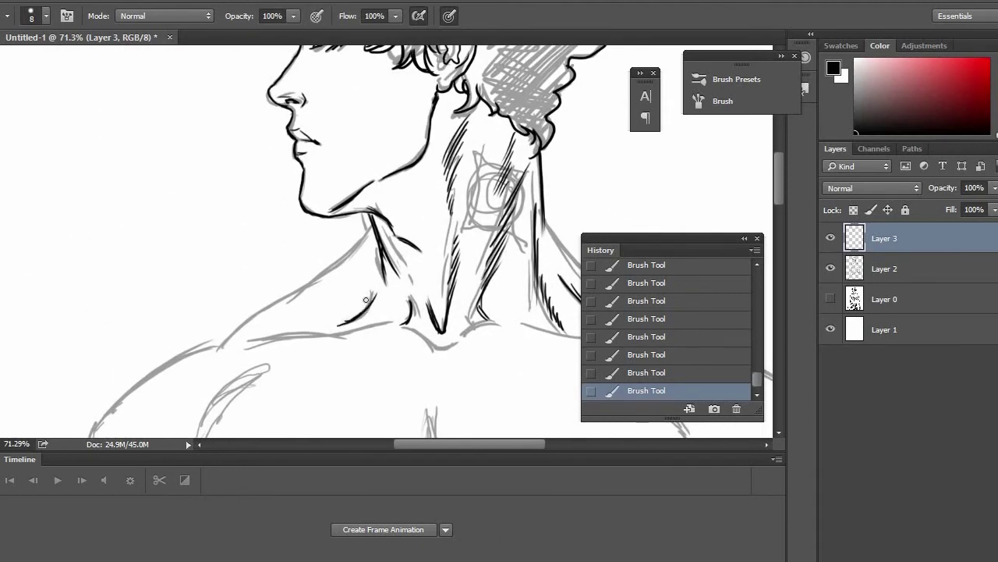
drag(313, 284, 313, 279)
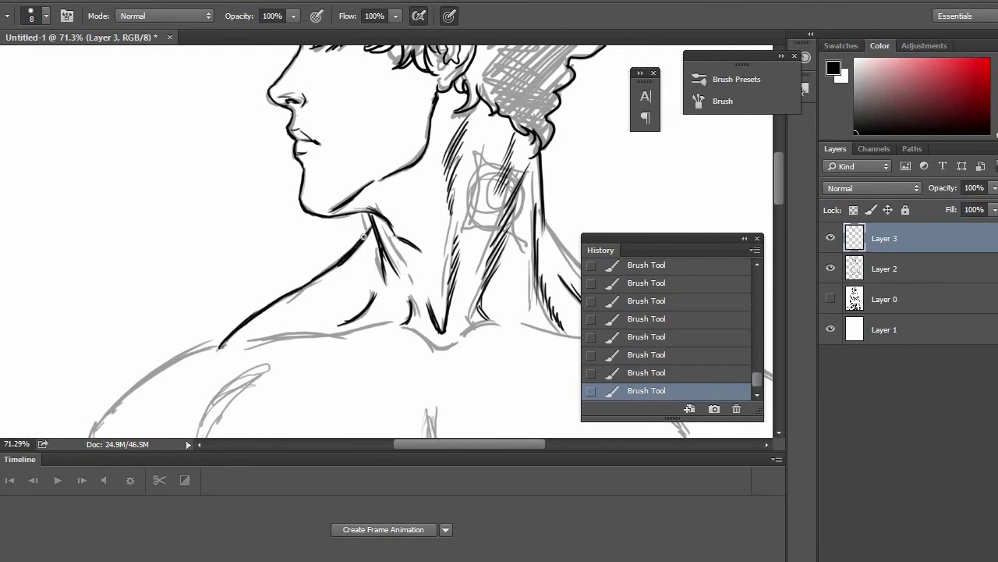
drag(363, 236, 354, 249)
Ink the shoulder slope behind the neck and both collarbones, including the notch between them.
drag(490, 286, 209, 241)
mouse_move(262, 169)
mouse_down()
mouse_move(314, 235)
mouse_move(333, 241)
mouse_up()
drag(287, 202, 362, 261)
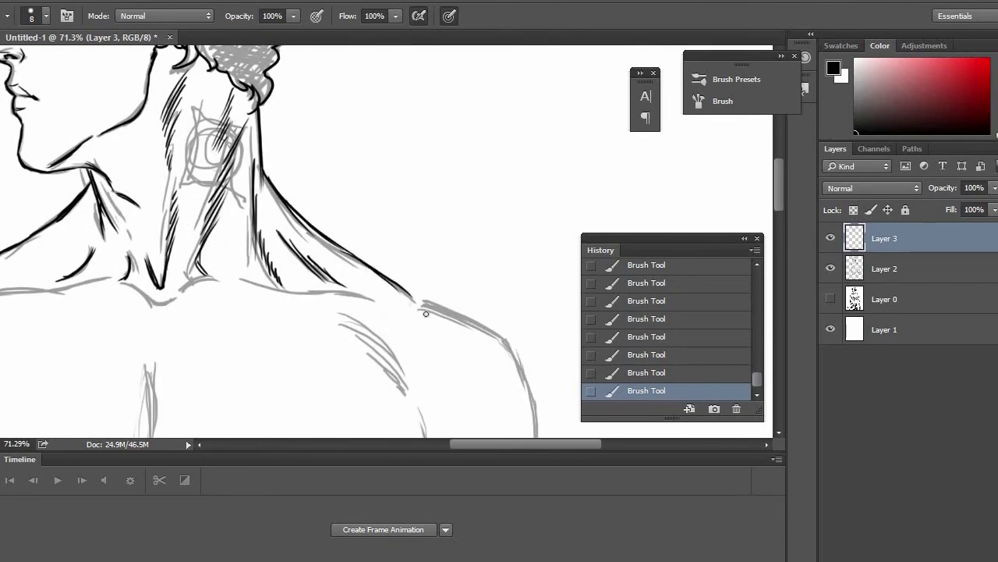
drag(140, 291, 306, 268)
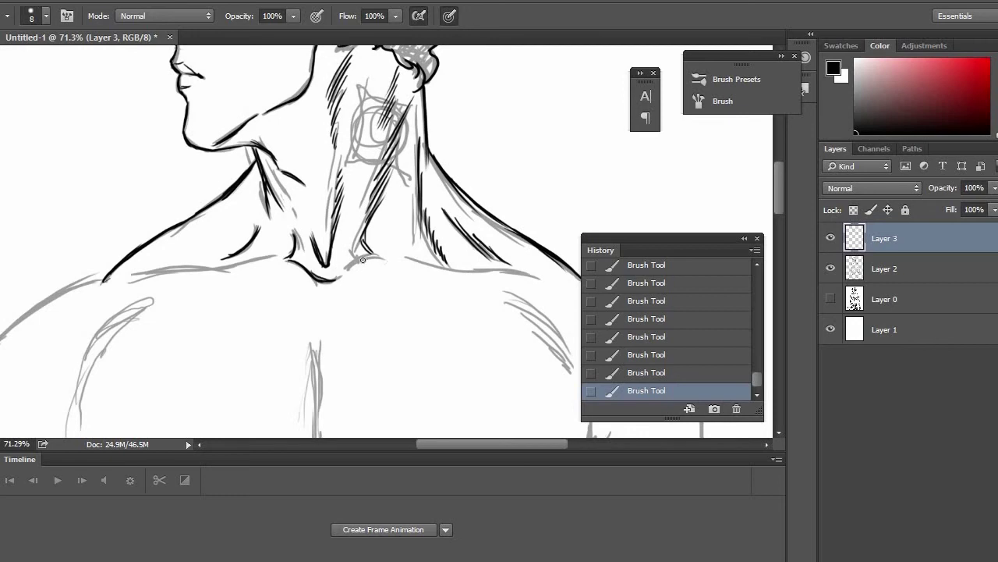
drag(404, 256, 437, 268)
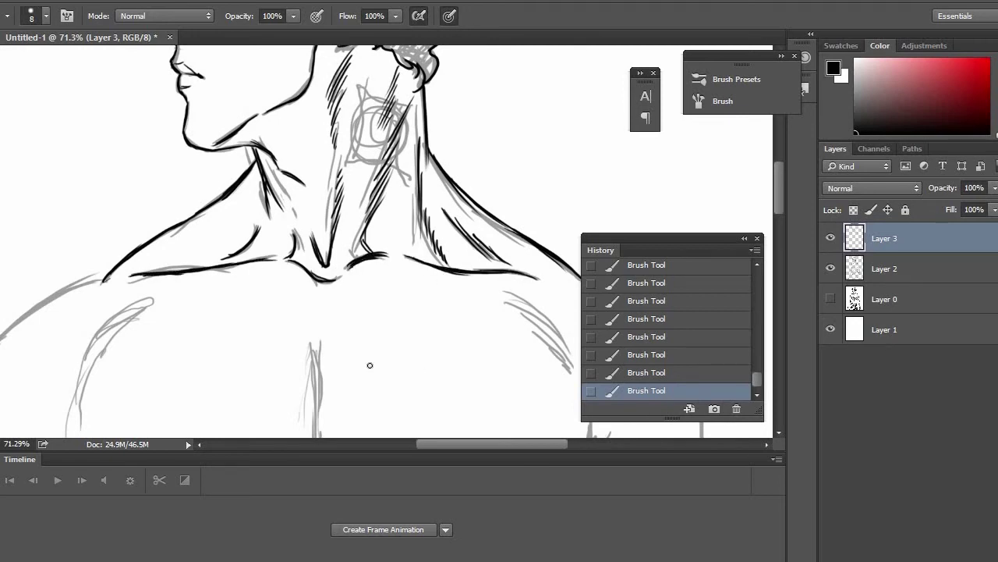
Ink the center line of the chest and the inner lower contours of both pectorals.
drag(369, 365, 409, 202)
drag(359, 179, 354, 262)
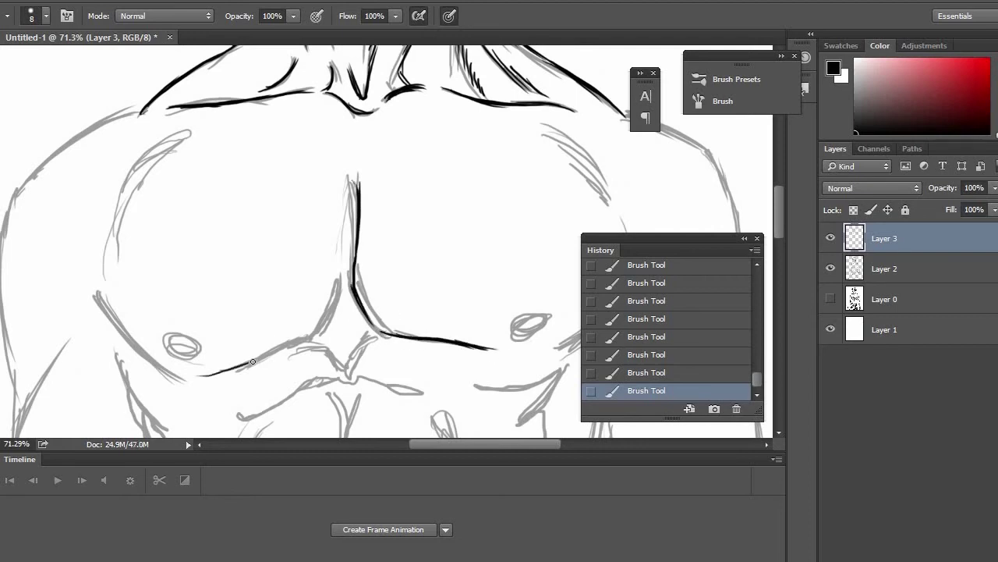
drag(336, 300, 338, 288)
Redo the outer curve of the pectoral behind the turned head and ink its armpit crease.
drag(546, 312, 366, 251)
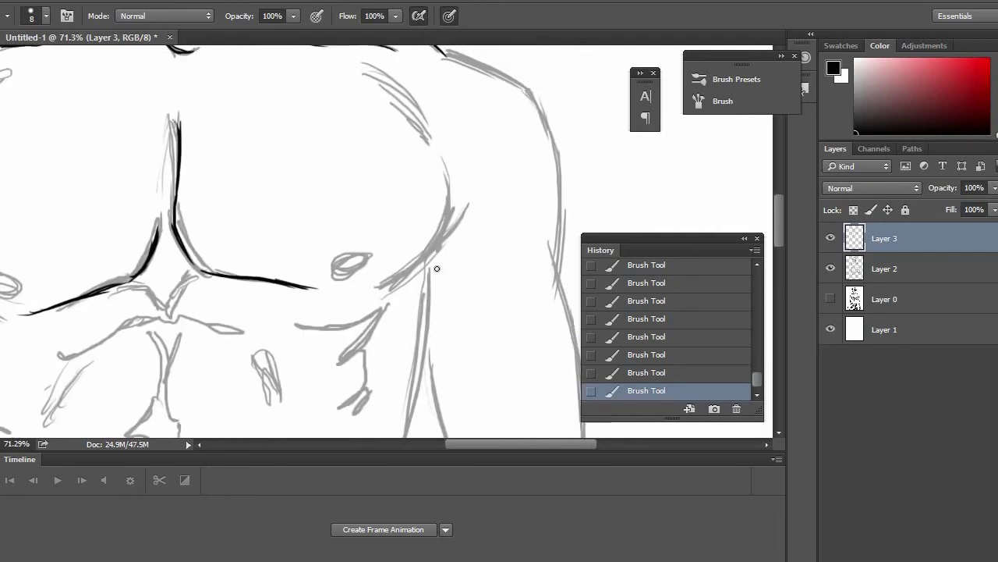
key(ctrl+z)
drag(376, 290, 445, 173)
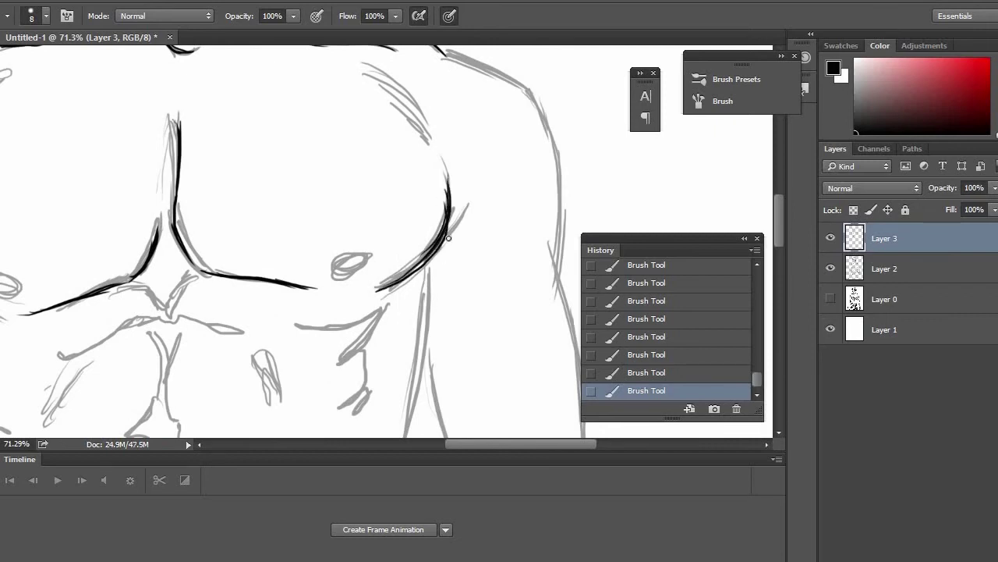
drag(446, 239, 466, 220)
Hatch the upper outer edges of both pectorals where they meet the shoulders.
drag(461, 156, 461, 251)
drag(370, 157, 424, 205)
drag(394, 180, 439, 237)
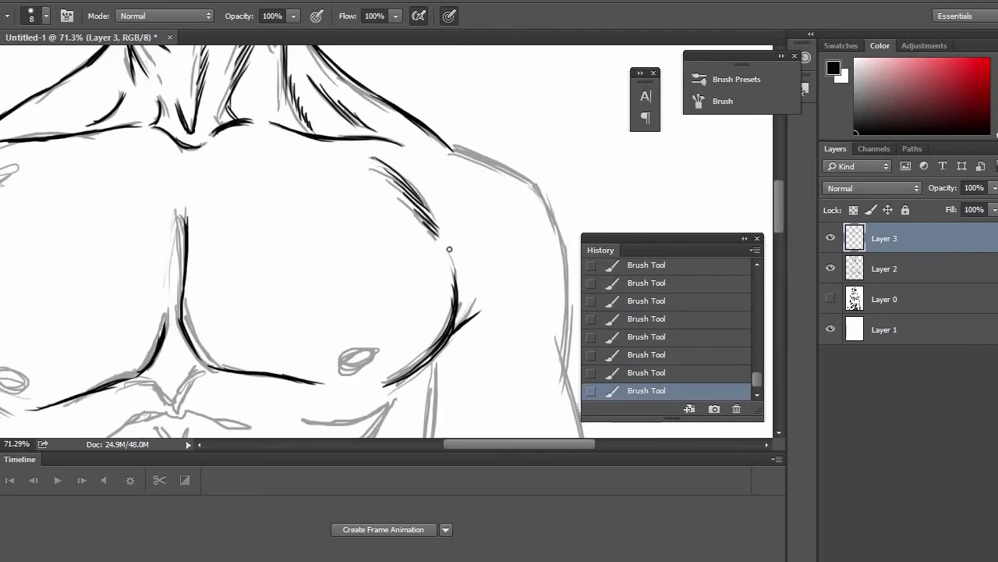
drag(187, 241, 542, 206)
drag(385, 127, 303, 178)
drag(360, 138, 310, 190)
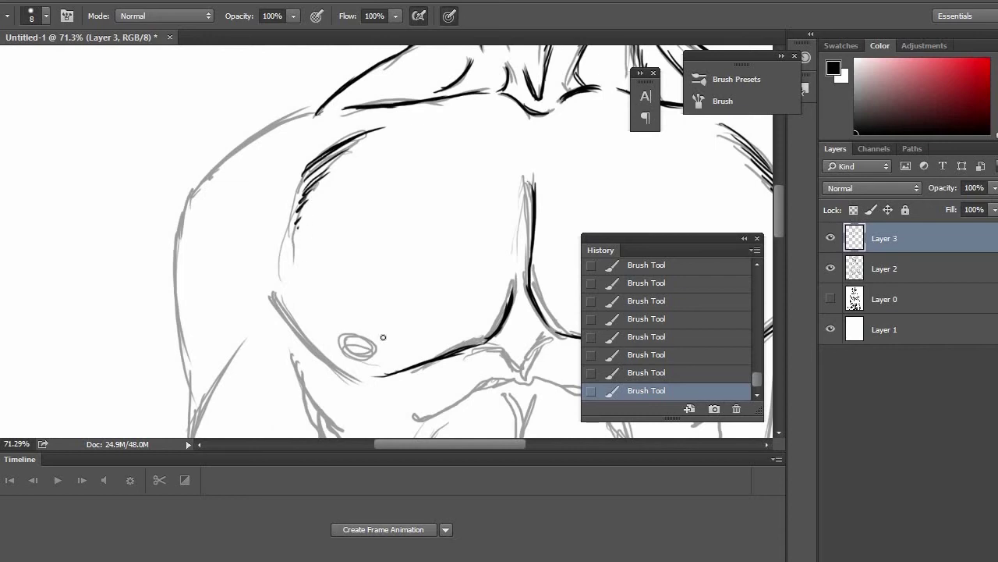
Ink both nipples and the V-shaped notch at the base of the sternum between the pectorals.
mouse_move(436, 347)
mouse_down()
mouse_move(171, 321)
mouse_move(284, 296)
mouse_up()
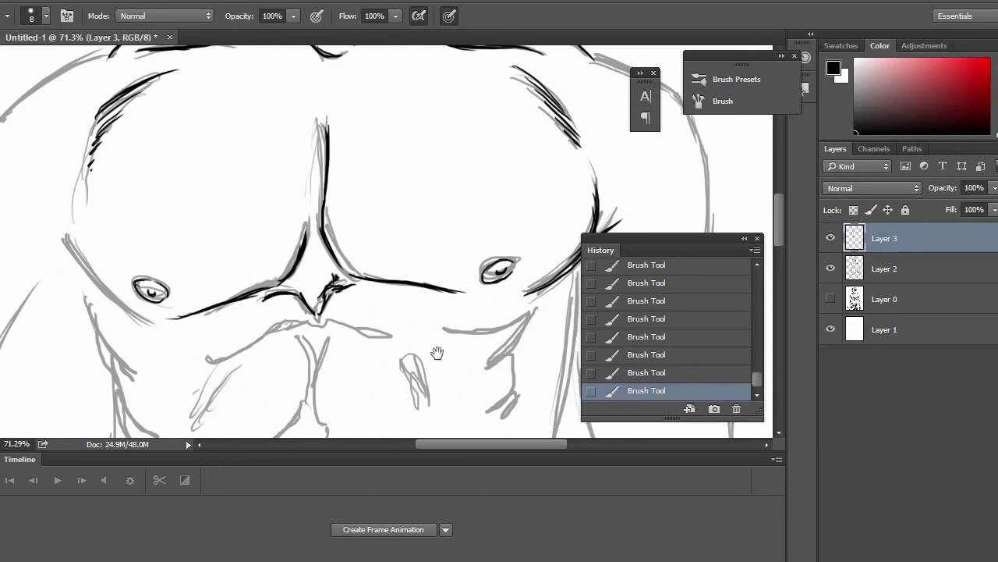
mouse_move(329, 295)
mouse_down()
mouse_move(340, 281)
mouse_move(316, 313)
mouse_up()
drag(347, 281, 326, 298)
drag(345, 284, 322, 302)
drag(312, 220, 301, 252)
drag(218, 261, 333, 239)
Ink the lower outer contour of the pectoral on the face side and the rib muscle strokes beneath it.
drag(178, 209, 247, 294)
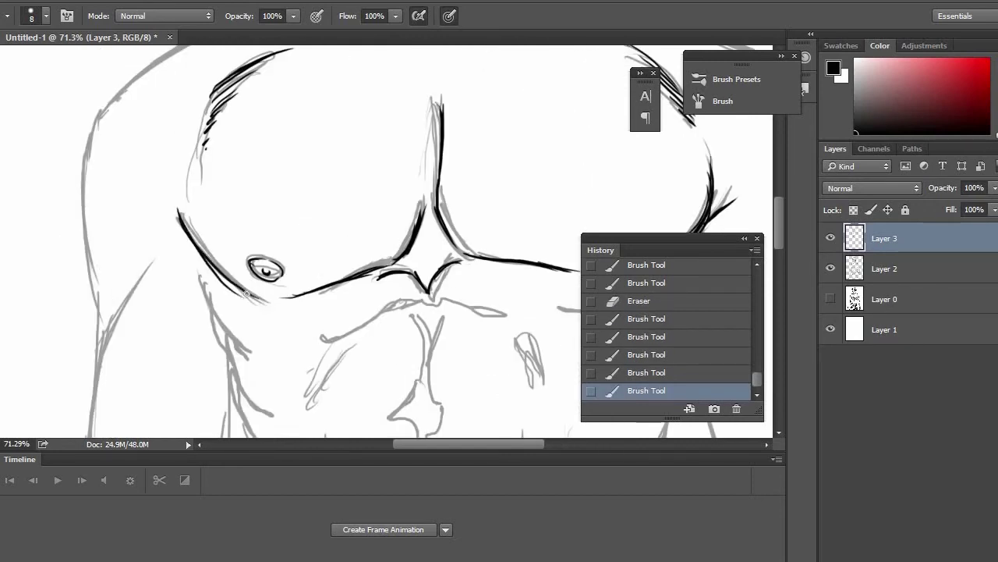
drag(184, 228, 267, 302)
mouse_move(201, 282)
mouse_down()
mouse_move(222, 322)
mouse_move(260, 354)
mouse_up()
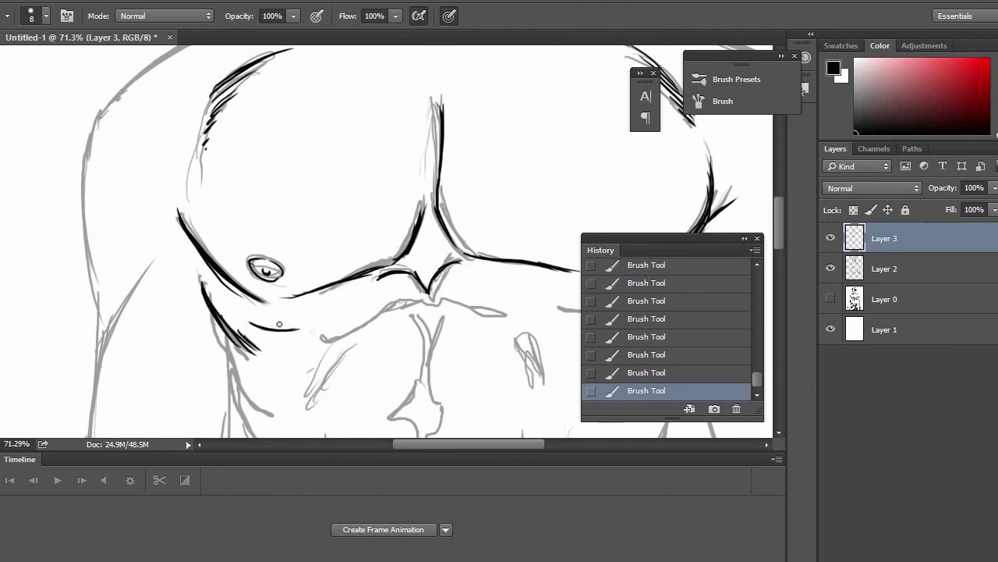
Ink the rib cage arch across the upper abdomen and the rib lines under the pectoral behind the head.
mouse_move(239, 305)
mouse_down()
mouse_move(304, 332)
mouse_move(295, 264)
mouse_up()
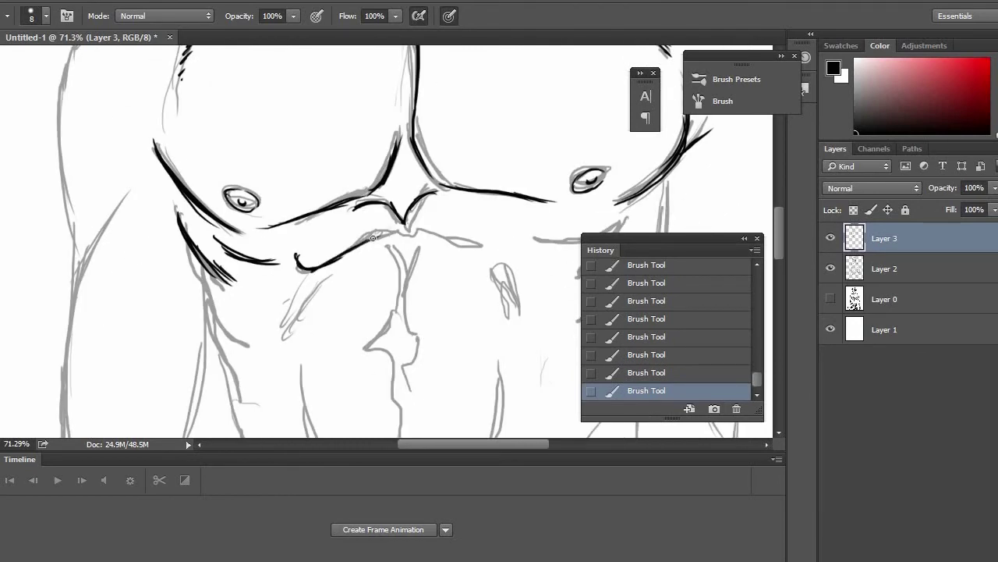
drag(417, 231, 487, 248)
mouse_move(468, 347)
mouse_down()
mouse_move(470, 209)
mouse_move(331, 350)
mouse_up()
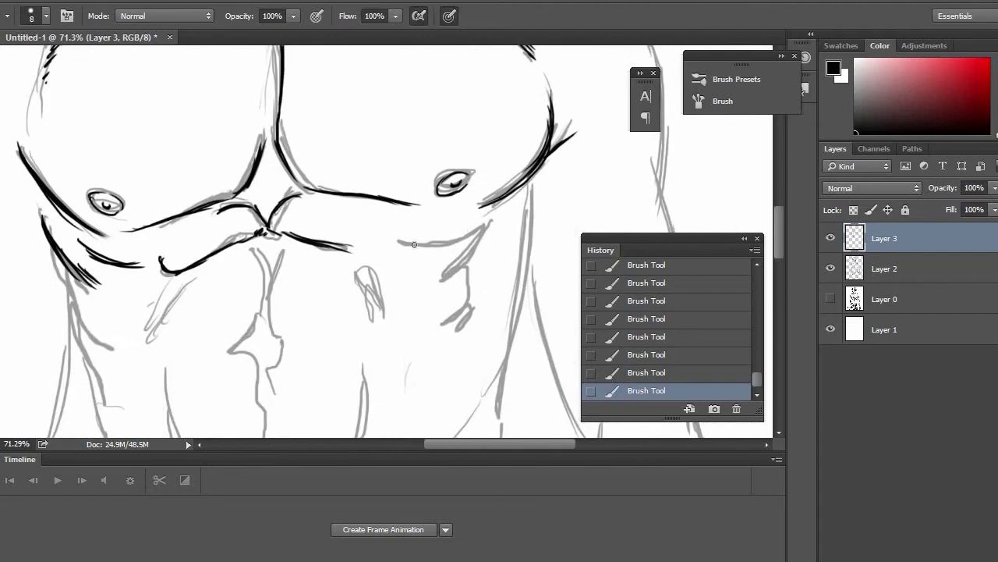
drag(400, 242, 481, 225)
drag(384, 227, 411, 244)
mouse_move(489, 227)
mouse_down()
mouse_move(433, 282)
mouse_move(430, 319)
mouse_up()
drag(399, 270, 540, 166)
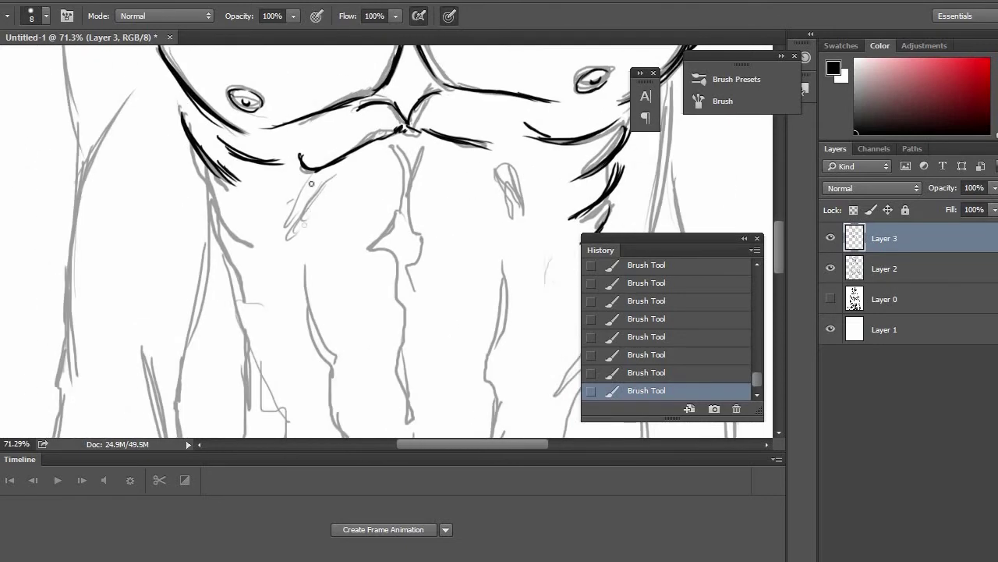
Ink the contours of the upper abdominal muscles and the branching center line between them.
drag(314, 182, 294, 235)
drag(306, 269, 310, 309)
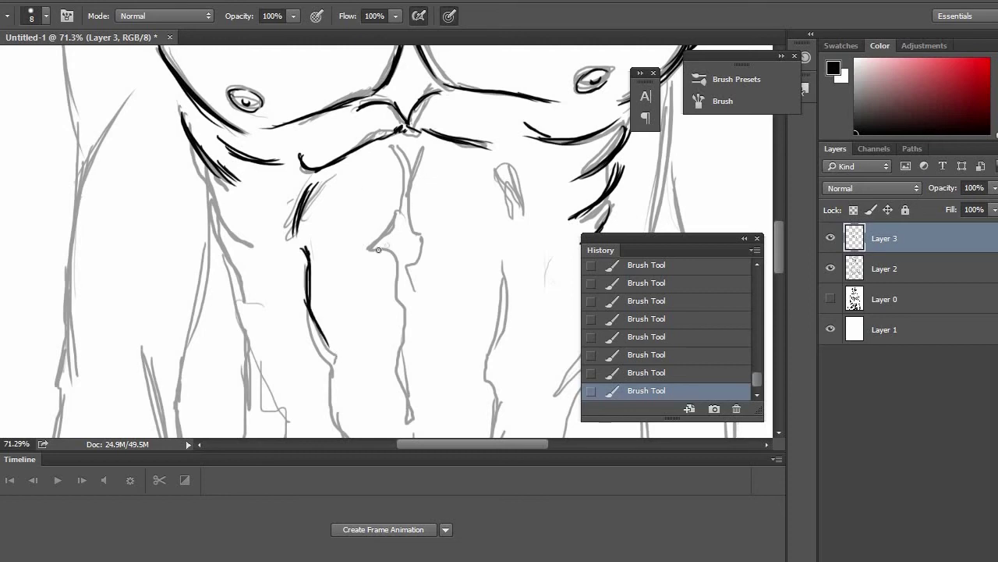
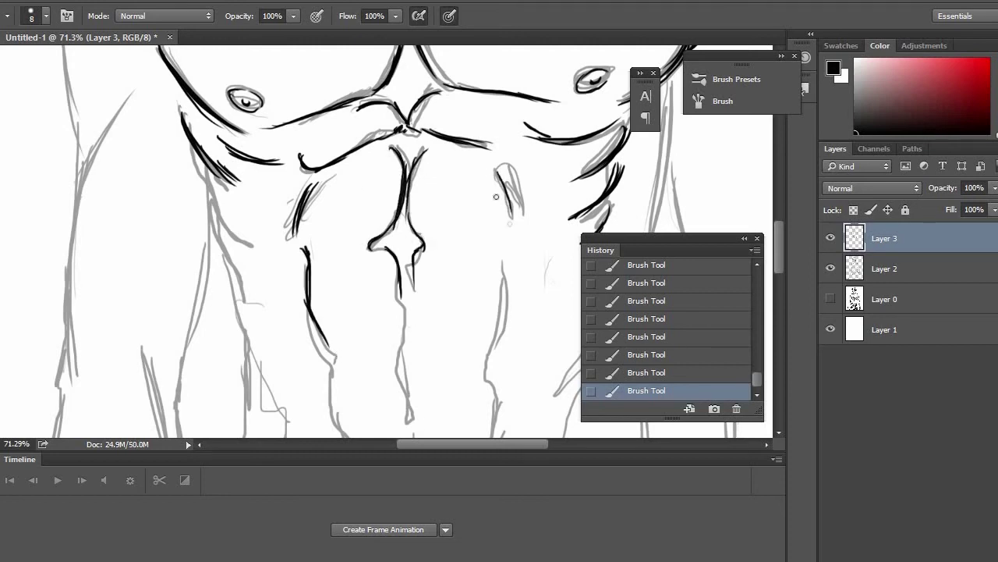
drag(500, 170, 513, 219)
drag(492, 166, 514, 216)
mouse_move(377, 195)
mouse_down()
mouse_move(356, 241)
mouse_move(372, 232)
mouse_up()
Ink the side of the torso on the face side from the ribs down to the waist and hip crease.
drag(195, 192, 237, 278)
mouse_move(209, 251)
mouse_down()
mouse_move(233, 305)
mouse_move(234, 366)
mouse_up()
mouse_move(234, 369)
mouse_down()
mouse_move(284, 159)
mouse_move(286, 321)
mouse_move(284, 314)
mouse_up()
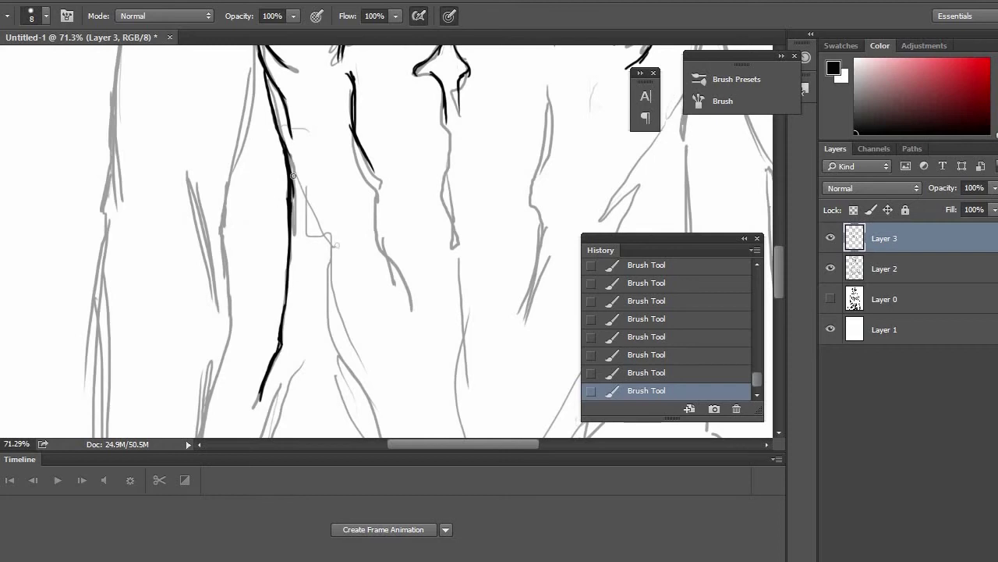
drag(280, 125, 328, 237)
mouse_move(292, 165)
mouse_down()
mouse_move(326, 235)
mouse_move(339, 345)
mouse_up()
drag(341, 348, 380, 422)
Ink the torso side behind the head, including the oblique line and the hip crease.
drag(639, 140, 441, 210)
mouse_move(482, 159)
mouse_down()
mouse_move(416, 277)
mouse_move(399, 406)
mouse_up()
drag(404, 351, 387, 435)
drag(417, 257, 359, 391)
drag(467, 104, 434, 277)
drag(458, 162, 428, 308)
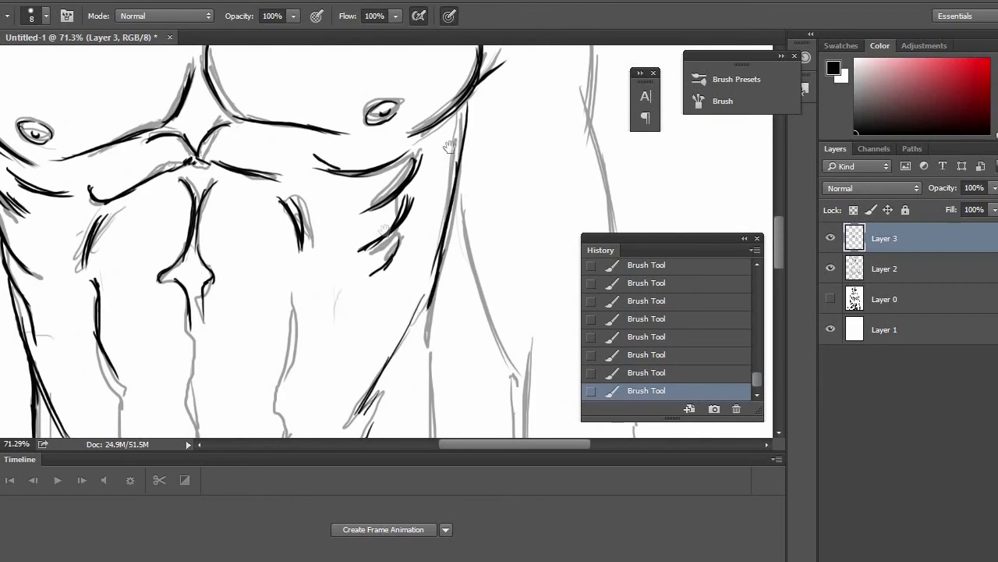
Ink the outer contours of the lower abdominal muscles and the details along their center line.
drag(302, 337, 420, 169)
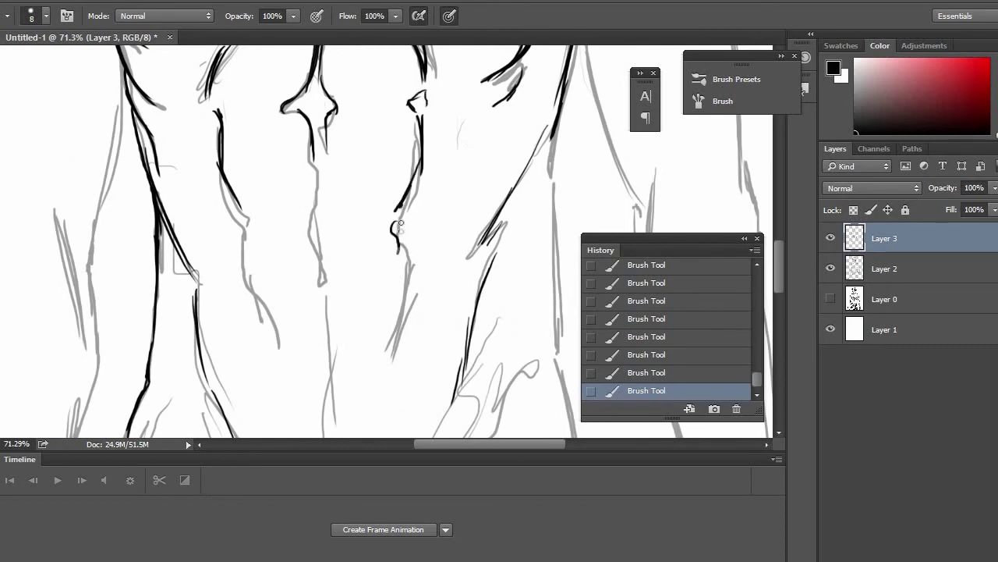
drag(400, 223, 383, 341)
drag(246, 227, 279, 343)
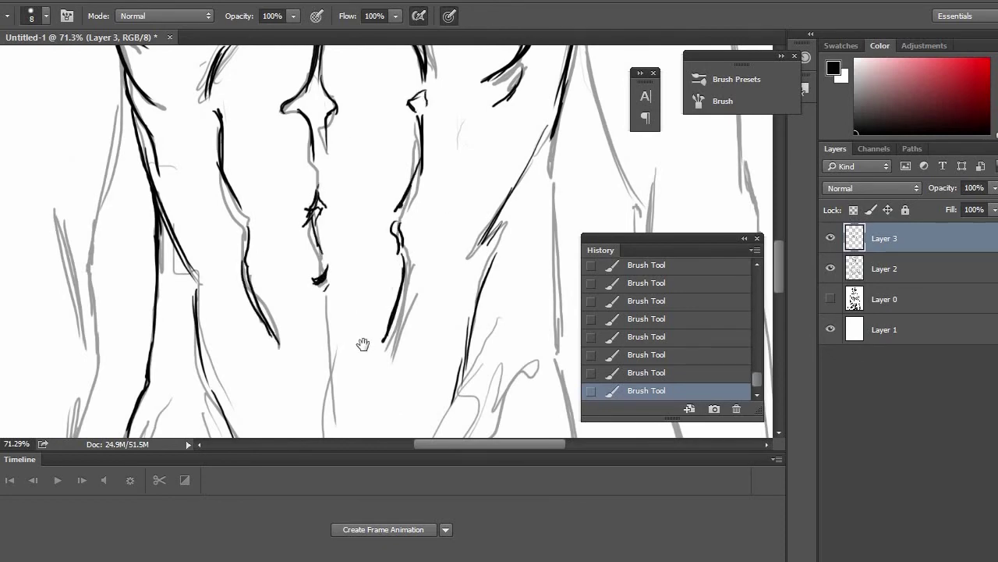
drag(364, 345, 436, 206)
scroll(336, 225, down, 7)
scroll(336, 242, up, 4)
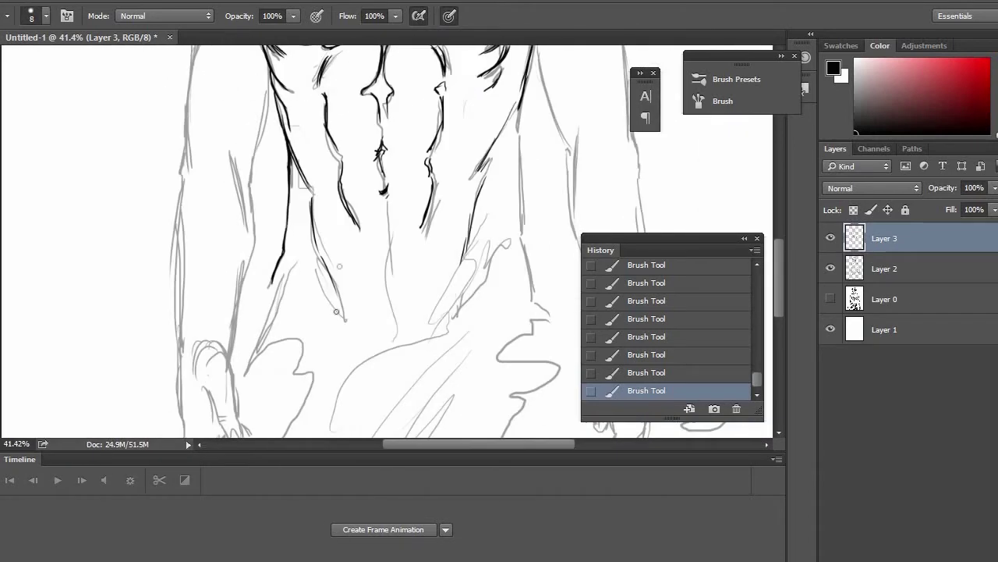
Extend the groin lines and ink the waist and hip outline on the side behind the head.
drag(336, 311, 340, 270)
drag(464, 227, 456, 291)
drag(512, 165, 508, 191)
drag(510, 176, 508, 209)
drag(509, 187, 512, 265)
drag(511, 239, 523, 349)
drag(550, 134, 492, 159)
scroll(493, 160, down, 1)
scroll(493, 159, down, 8)
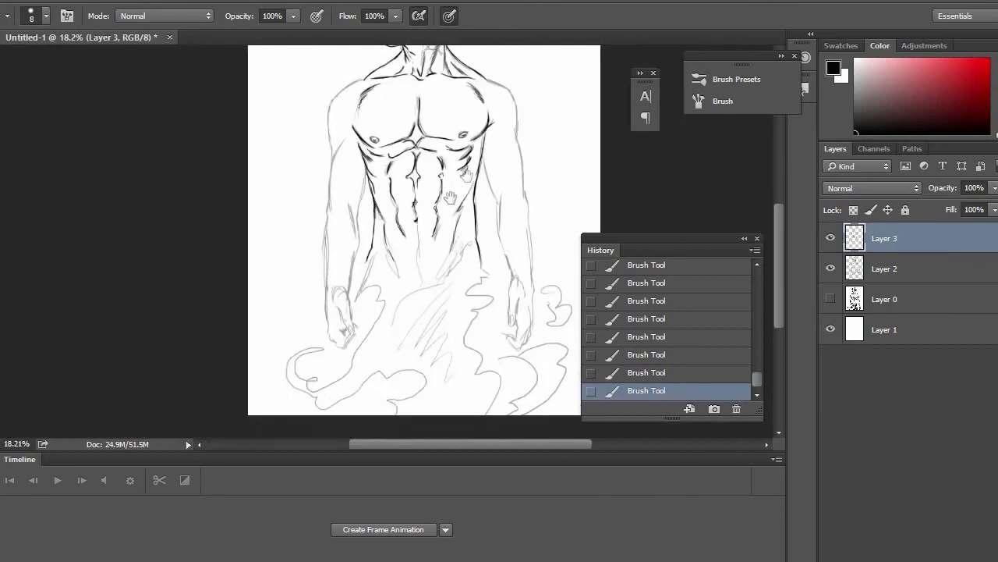
Ink the outer curve of the shoulder and upper arm on the face side.
drag(450, 198, 384, 274)
scroll(286, 159, up, 13)
drag(265, 364, 270, 307)
drag(269, 353, 256, 203)
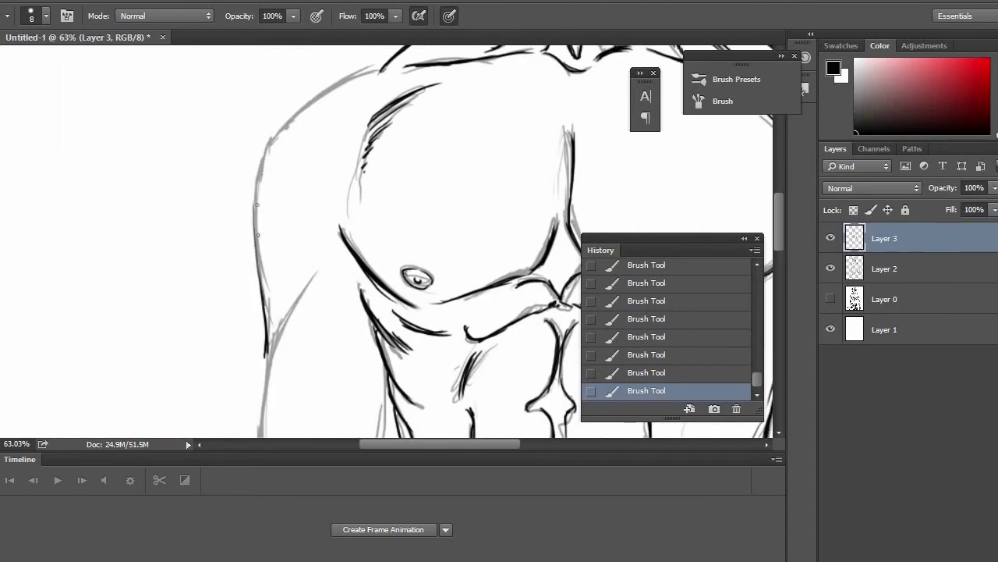
drag(264, 304, 256, 206)
drag(258, 272, 261, 160)
mouse_move(274, 139)
mouse_down()
mouse_move(322, 243)
mouse_move(366, 206)
mouse_up()
drag(310, 245, 395, 199)
Ink the lower edge of the deltoid and the outer contour down to the elbow on the face-side arm.
drag(308, 418, 370, 130)
drag(363, 140, 333, 288)
drag(344, 165, 332, 348)
drag(333, 319, 332, 349)
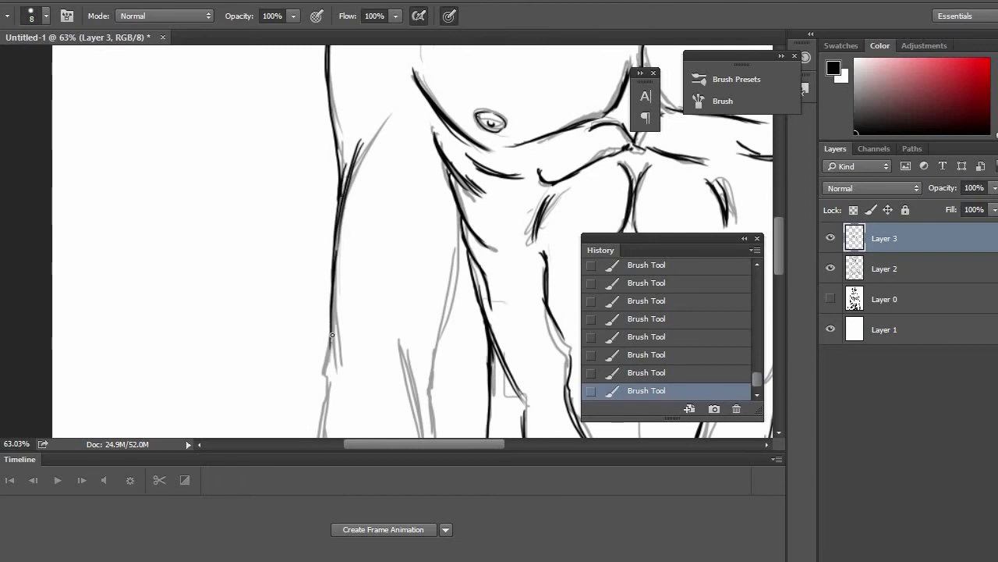
drag(333, 298, 344, 390)
Ink the inner contour of the face-side upper arm and its elbow area.
mouse_move(401, 373)
mouse_down()
mouse_move(366, 257)
mouse_move(370, 277)
mouse_up()
drag(425, 187, 399, 294)
drag(410, 259, 427, 134)
drag(428, 127, 422, 198)
drag(358, 253, 398, 370)
drag(360, 372, 405, 253)
Ink the outer and inner forearm contours down to the wrist of the face-side arm.
drag(337, 170, 335, 226)
mouse_move(338, 210)
mouse_down()
mouse_move(340, 355)
mouse_move(371, 187)
mouse_move(364, 273)
mouse_up()
mouse_move(452, 59)
mouse_down()
mouse_move(399, 126)
mouse_move(411, 192)
mouse_up()
drag(414, 177, 394, 223)
drag(406, 208, 383, 322)
mouse_move(397, 219)
mouse_down()
mouse_move(384, 270)
mouse_move(385, 186)
mouse_up()
Ink the face-side hand with its outer edge, curled fingers, thumb and dark gap between them.
drag(317, 241, 320, 318)
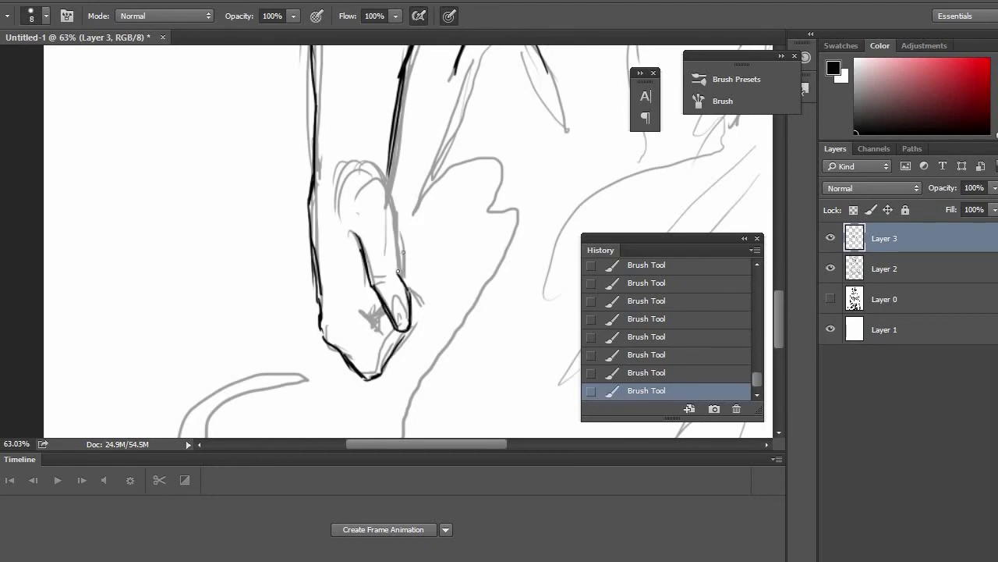
drag(398, 271, 387, 198)
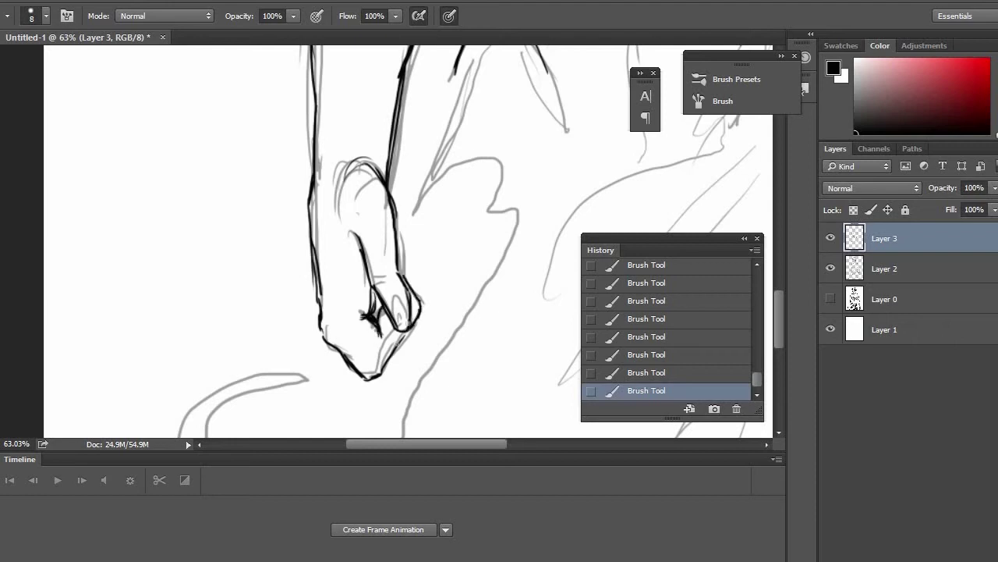
drag(411, 212, 351, 255)
Ink the shoulder behind the head and the outer contour of its upper arm.
scroll(352, 253, down, 5)
drag(461, 102, 375, 351)
drag(460, 161, 411, 270)
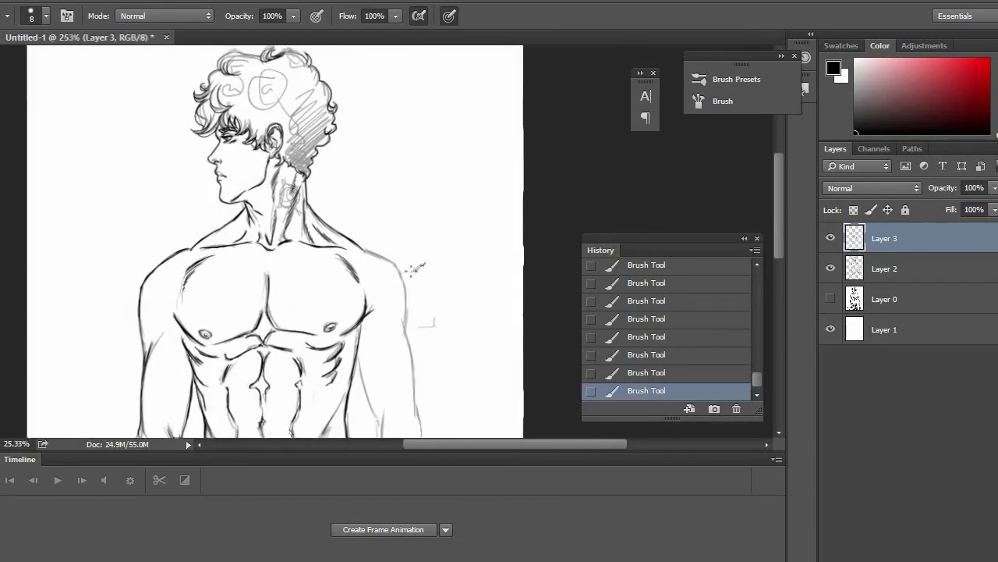
scroll(415, 268, up, 6)
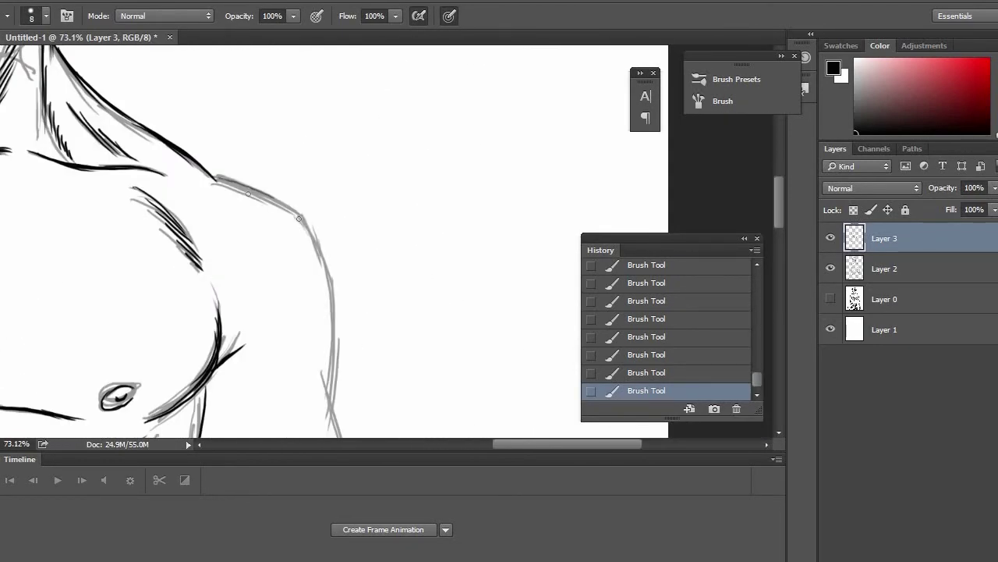
scroll(332, 335, down, 3)
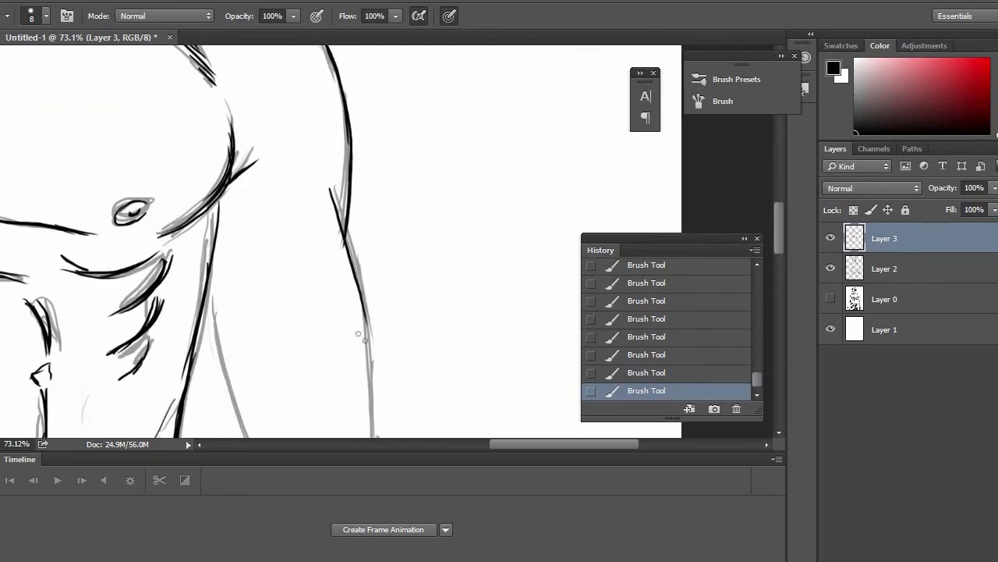
Ink the inner upper arm and the outer elbow contour of the arm behind the head.
drag(365, 340, 427, 182)
drag(274, 141, 320, 298)
drag(288, 218, 334, 320)
drag(428, 141, 438, 293)
drag(412, 279, 388, 157)
mouse_move(417, 150)
mouse_down()
mouse_move(434, 213)
mouse_move(432, 288)
mouse_up()
Ink the inner elbow contour and crease lines on the arm behind the head.
drag(328, 149, 313, 263)
drag(326, 166, 319, 280)
mouse_move(348, 165)
mouse_down()
mouse_move(320, 267)
mouse_move(344, 137)
mouse_move(323, 273)
mouse_up()
drag(306, 197, 304, 265)
drag(305, 203, 305, 278)
drag(307, 198, 305, 257)
drag(314, 309, 285, 140)
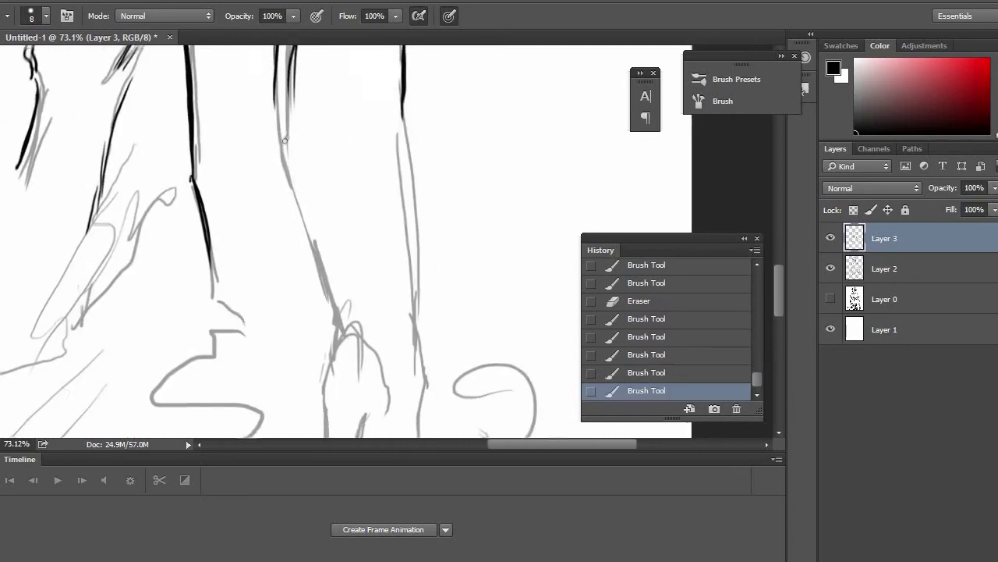
Ink the inner and outer forearm contours of the arm behind the head down toward the wrist.
drag(275, 103, 295, 183)
mouse_move(283, 150)
mouse_down()
mouse_move(334, 273)
mouse_move(342, 322)
mouse_up()
drag(334, 267, 343, 333)
mouse_move(411, 142)
mouse_down()
mouse_move(387, 262)
mouse_move(441, 235)
mouse_up()
drag(381, 146, 406, 411)
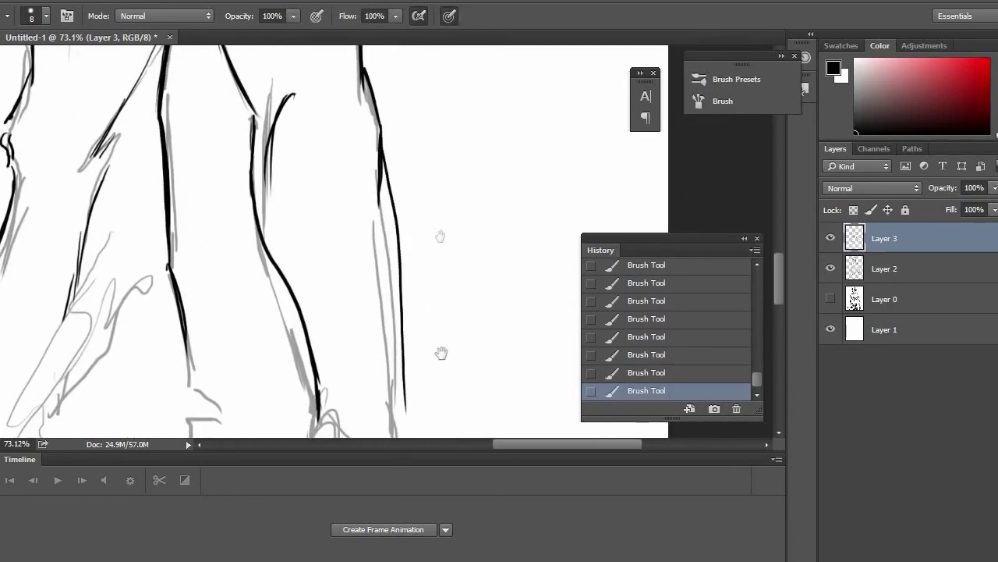
Ink the outer edge of the wrist and hand and the folded fingers on the arm behind the head.
drag(441, 353, 439, 199)
mouse_move(402, 224)
mouse_down()
mouse_move(408, 313)
mouse_move(425, 208)
mouse_up()
drag(417, 210, 413, 326)
drag(405, 277, 409, 352)
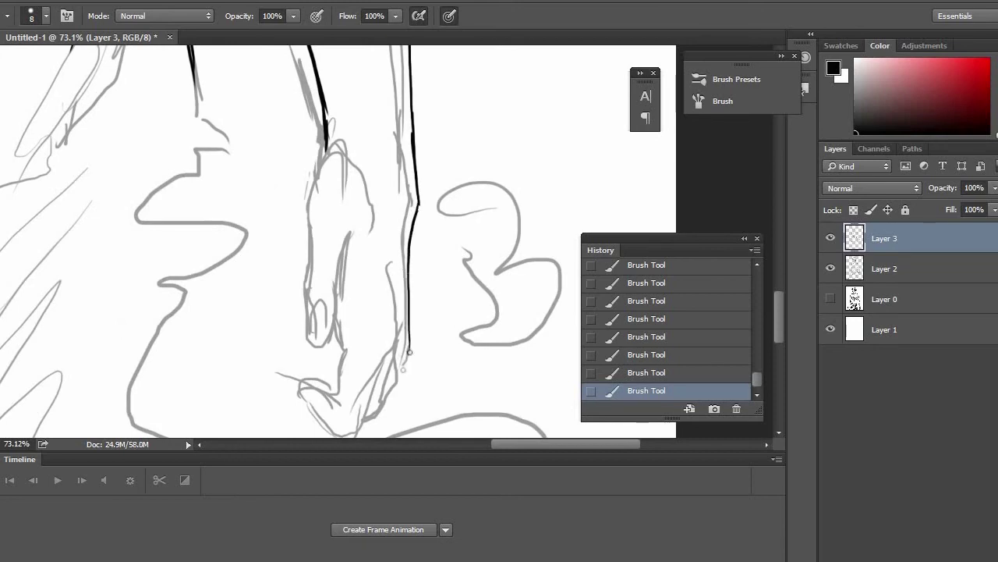
drag(387, 405, 379, 415)
drag(389, 354, 362, 433)
drag(394, 284, 433, 180)
drag(417, 265, 368, 351)
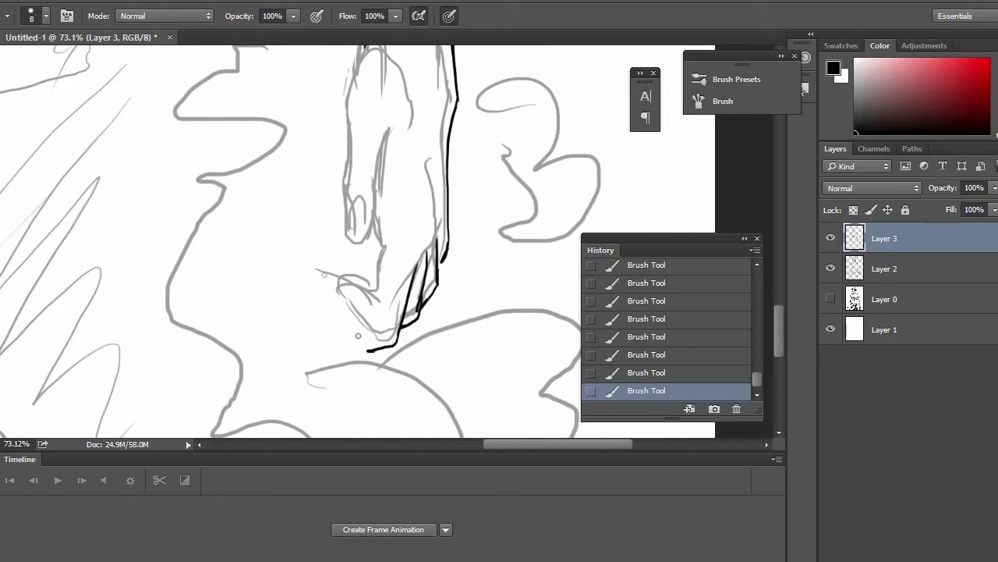
Ink the thumb, the curled fingertip and the knuckle of the hand behind the head side.
drag(335, 285, 374, 309)
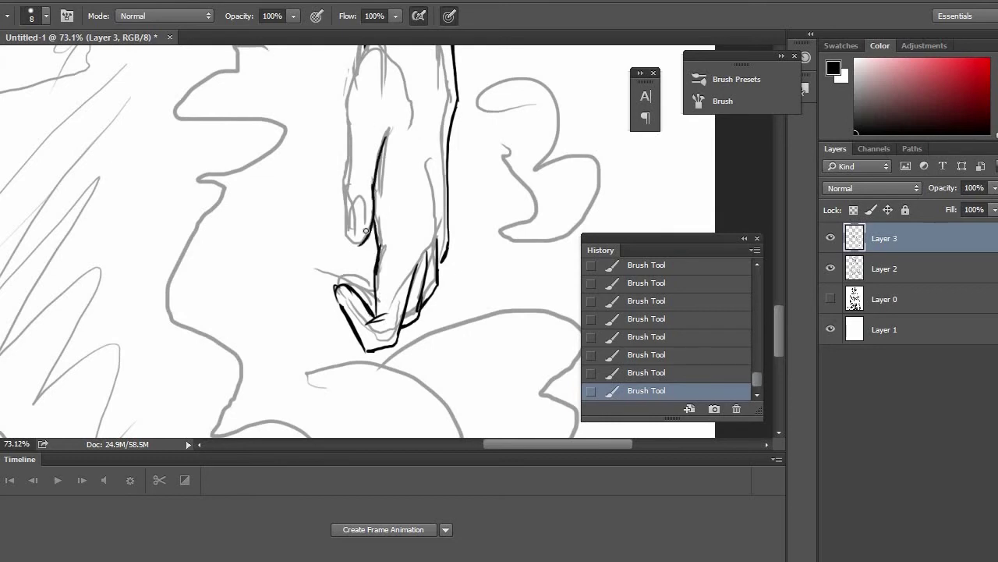
drag(343, 211, 343, 138)
drag(351, 105, 355, 246)
drag(345, 282, 355, 211)
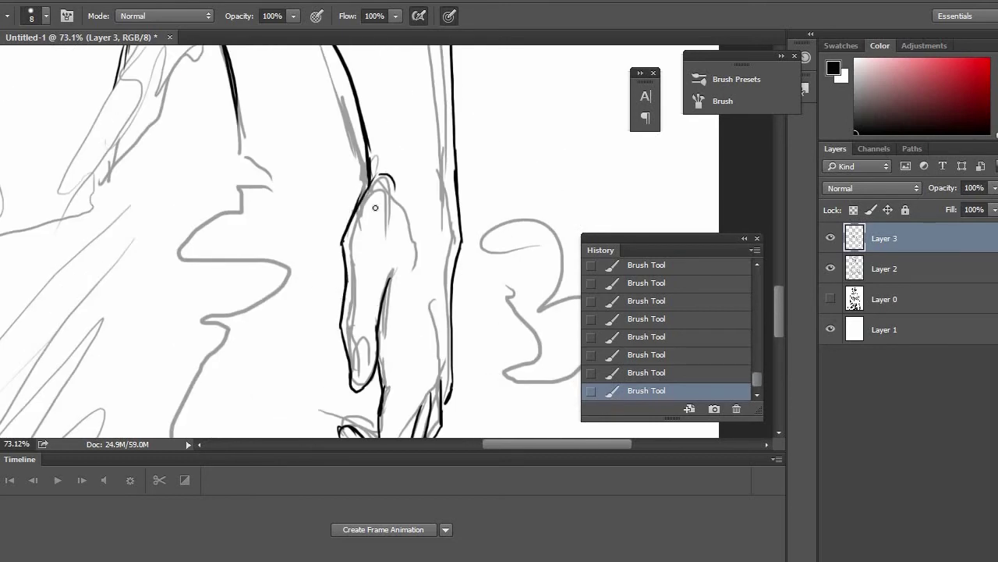
Hide and show the rough sketch on Layer 2 to check the inked arms and torso.
scroll(356, 338, down, 6)
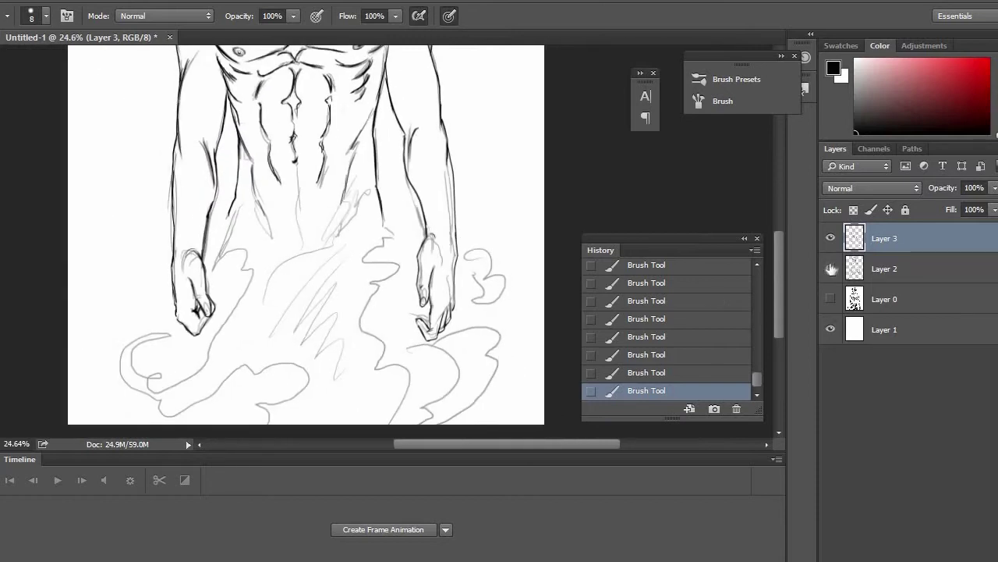
click(829, 268)
click(830, 268)
mouse_move(428, 183)
mouse_down()
mouse_move(450, 430)
mouse_move(537, 146)
mouse_up()
drag(360, 304, 359, 279)
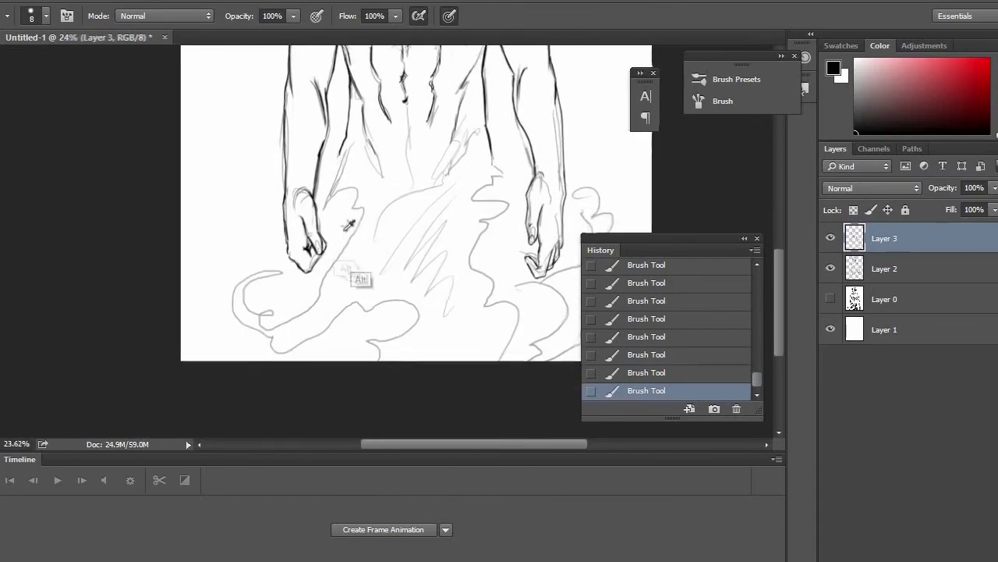
Select the inked eye with the Lasso, nudge it with the Move tool and deselect it.
scroll(359, 279, up, 3)
drag(316, 321, 211, 538)
drag(267, 66, 274, 172)
scroll(274, 172, up, 8)
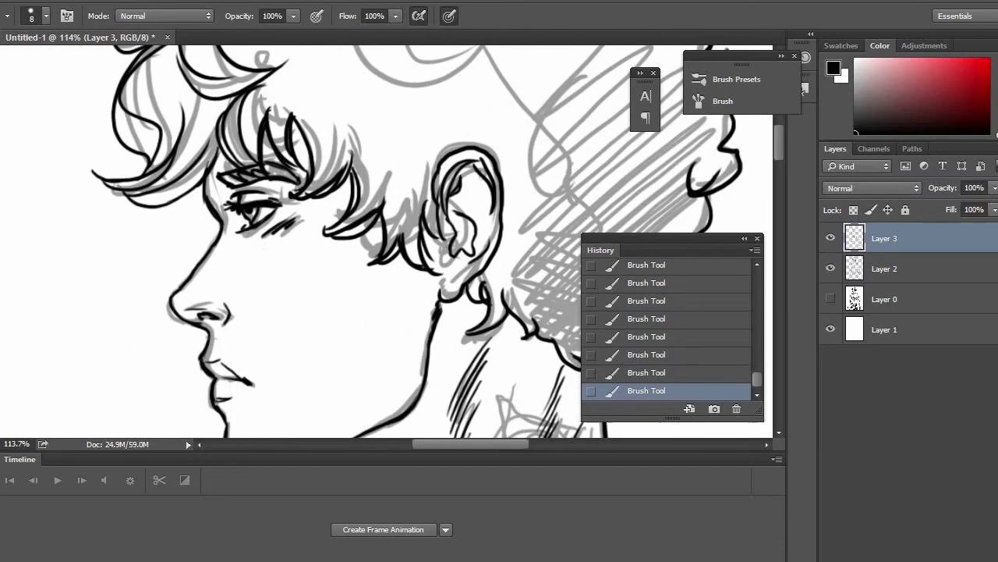
key(l)
mouse_move(219, 201)
mouse_down()
mouse_move(251, 190)
mouse_move(300, 217)
mouse_move(236, 244)
mouse_move(288, 220)
mouse_up()
key(ctrl+d)
key(ctrl+z)
key(v)
key(l)
key(ctrl+d)
scroll(371, 304, down, 5)
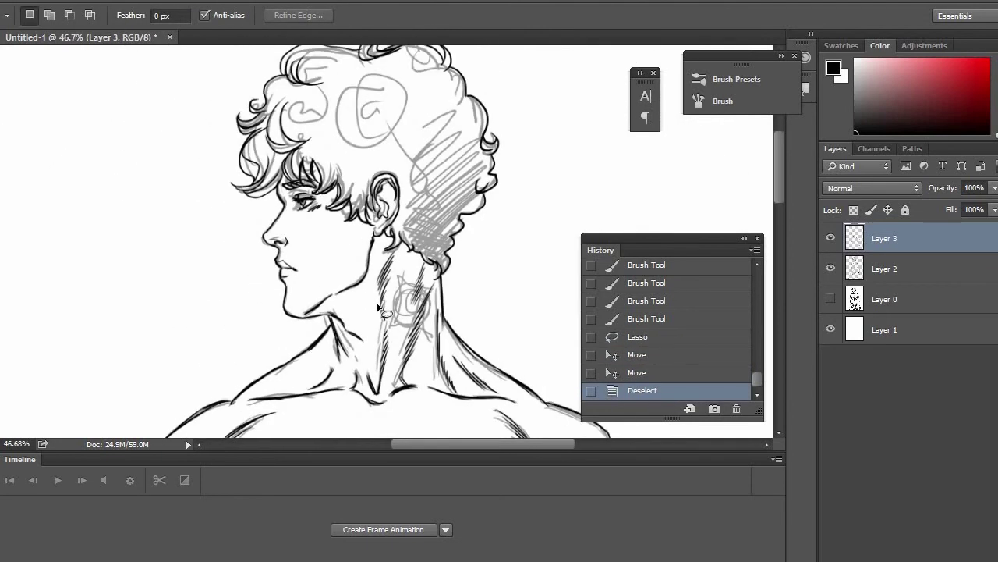
drag(458, 313, 445, 218)
scroll(454, 230, down, 3)
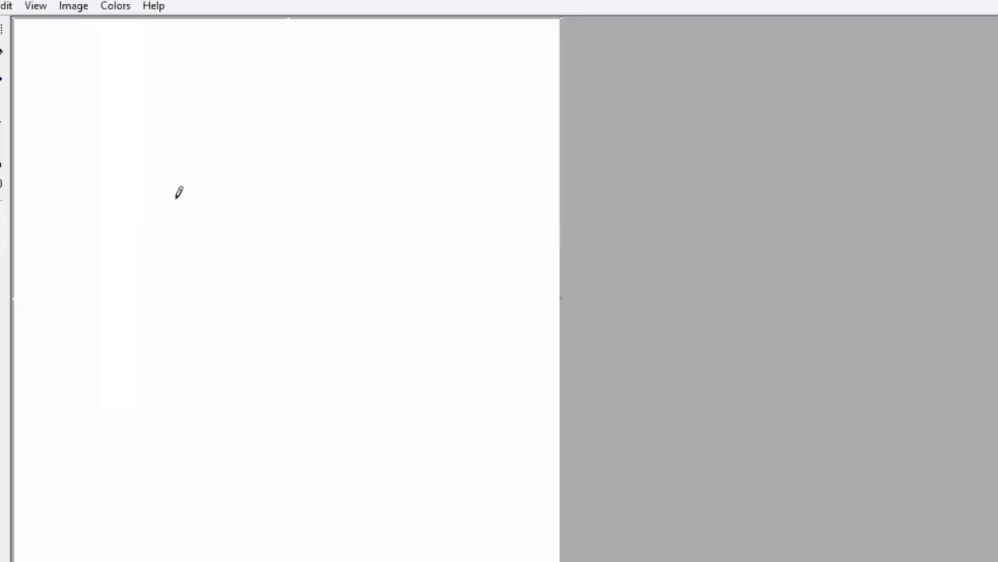
Switch to Paint and sketch the neck base and the shoulder lines sloping down on both sides.
click(4, 75)
mouse_move(176, 224)
mouse_down()
mouse_move(152, 220)
mouse_move(238, 178)
mouse_move(341, 195)
mouse_move(391, 229)
mouse_up()
drag(154, 216, 106, 266)
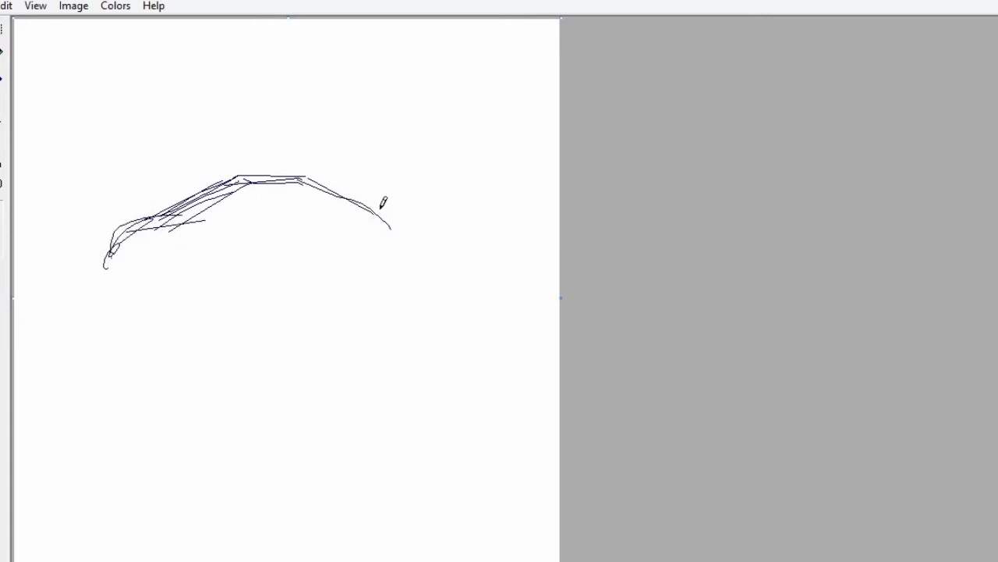
mouse_move(355, 214)
mouse_down()
mouse_move(408, 213)
mouse_move(425, 269)
mouse_up()
Sketch a vertical center line down the torso and short angled pelvis strokes on both sides of its base.
drag(276, 220, 269, 479)
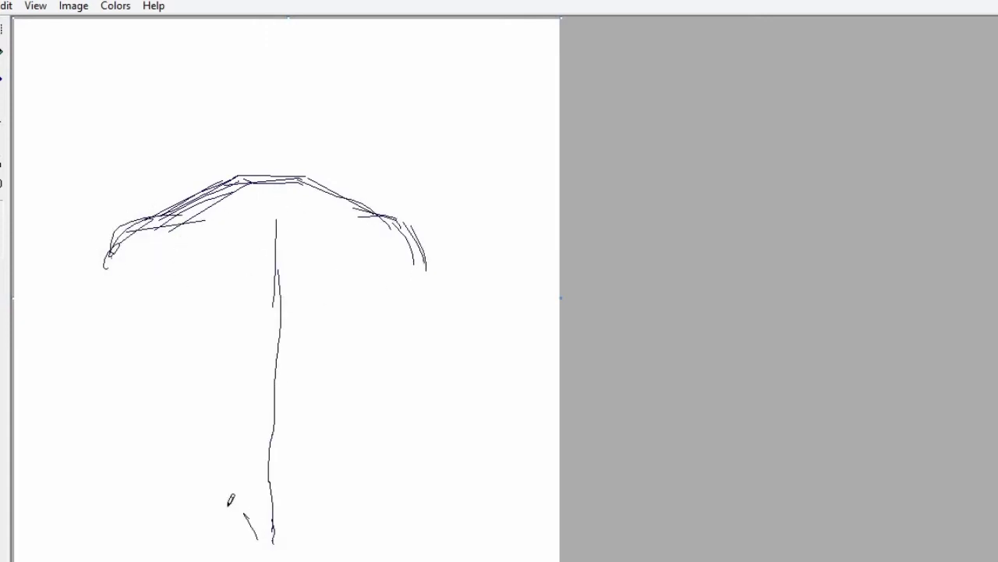
drag(228, 505, 258, 539)
drag(292, 542, 310, 514)
Sketch the left flank below the shoulder, erasing the excess strokes and redrawing the contour tapering inward.
drag(169, 217, 160, 401)
drag(170, 234, 196, 416)
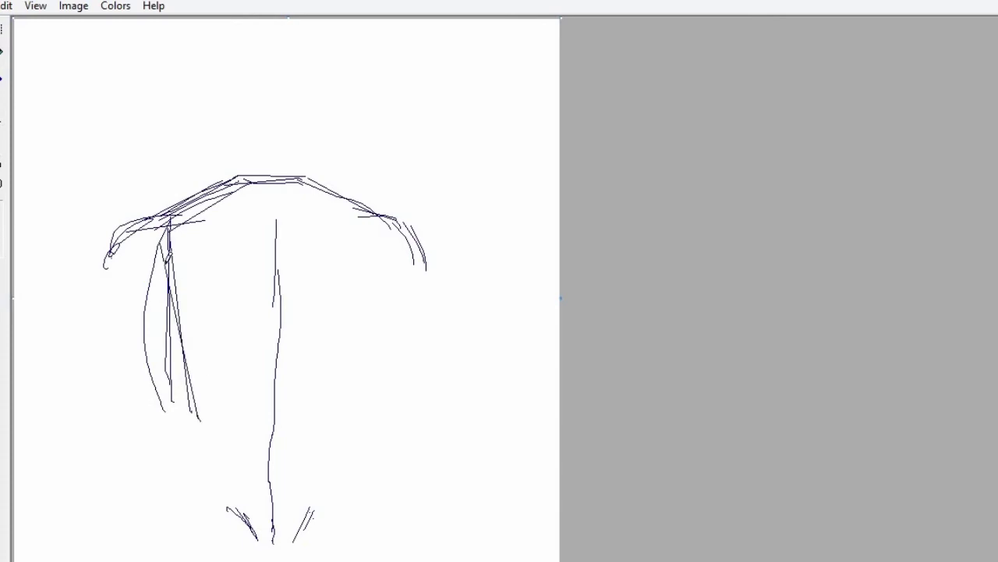
drag(168, 269, 186, 434)
drag(160, 328, 189, 421)
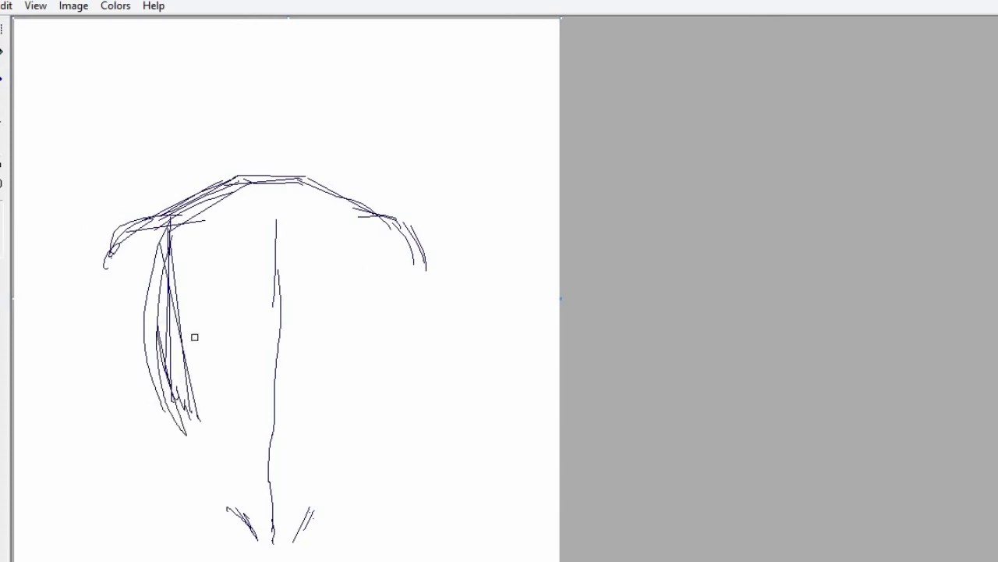
mouse_move(184, 343)
mouse_down()
mouse_move(151, 312)
mouse_move(151, 360)
mouse_up()
drag(146, 290, 176, 396)
drag(156, 302, 170, 373)
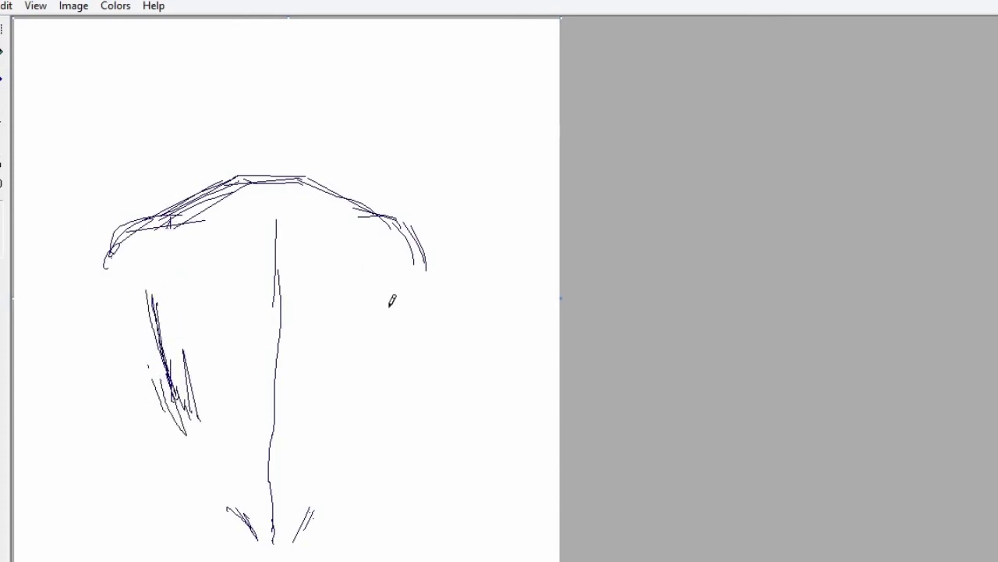
Sketch the right flank down to the hip, complete the left waist, and extend the outer line of the left shoulder.
drag(378, 373, 355, 429)
drag(390, 273, 369, 386)
drag(398, 297, 353, 462)
drag(359, 444, 365, 535)
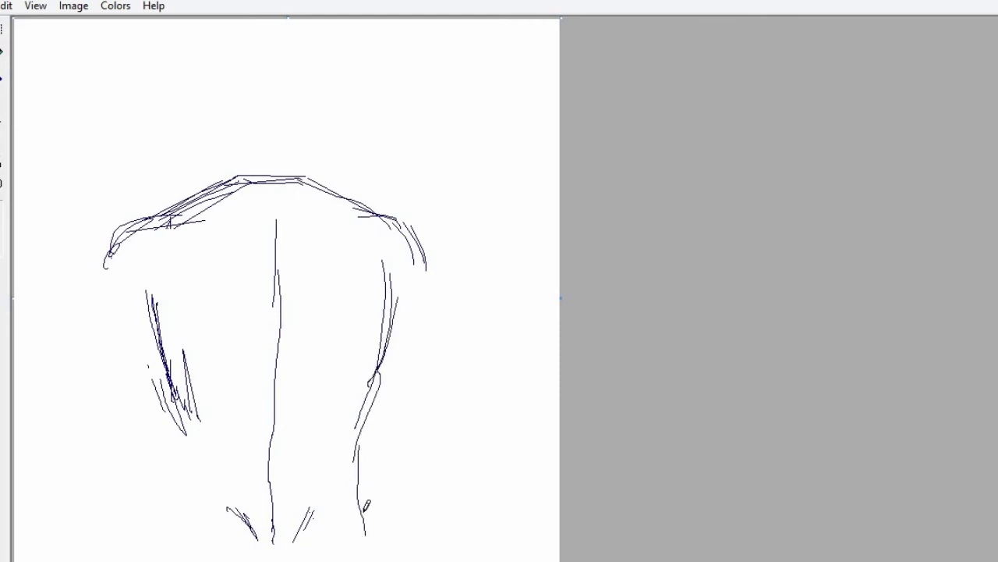
drag(143, 304, 165, 390)
drag(110, 243, 98, 294)
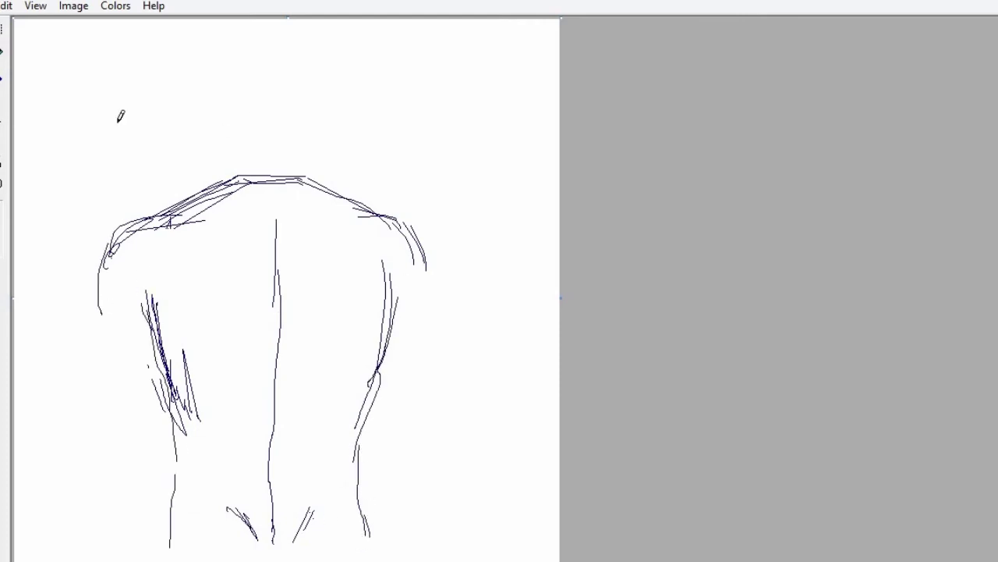
Select the whole torso sketch, shrink it slightly and move it lower on the canvas to make room for a head.
click(3, 34)
drag(52, 110, 297, 386)
drag(460, 546, 462, 549)
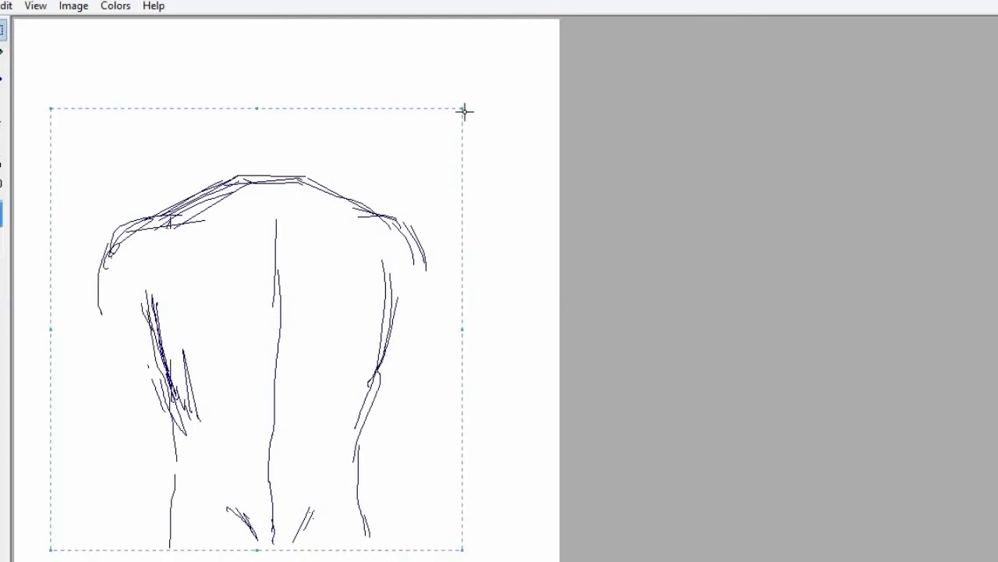
mouse_move(461, 110)
mouse_down()
mouse_move(480, 92)
mouse_move(450, 116)
mouse_up()
mouse_move(341, 273)
mouse_down()
mouse_move(365, 307)
mouse_move(361, 316)
mouse_up()
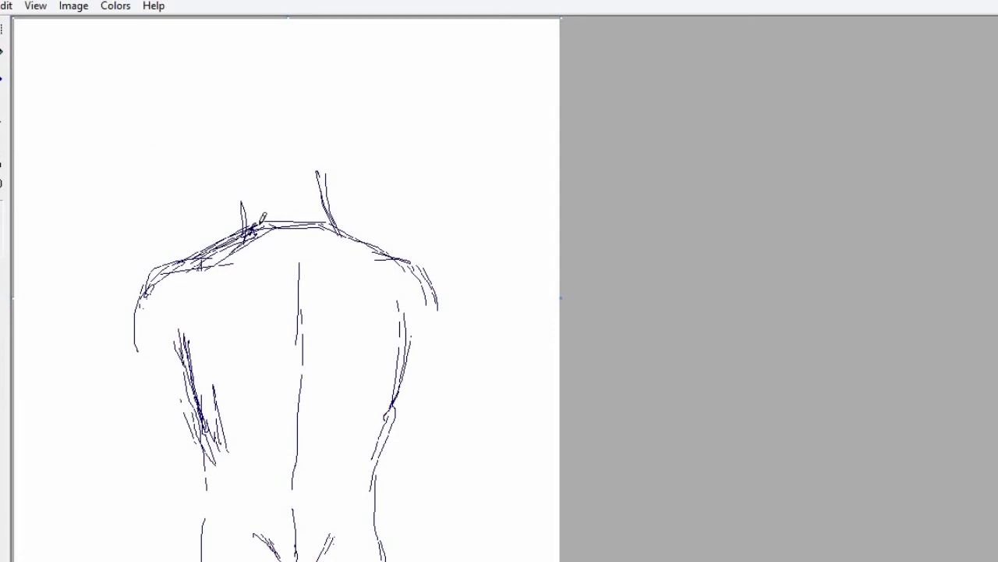
Sketch the neck and a head turned to the left, with rounded skull, jaw and ear.
drag(260, 220, 212, 249)
drag(249, 228, 264, 182)
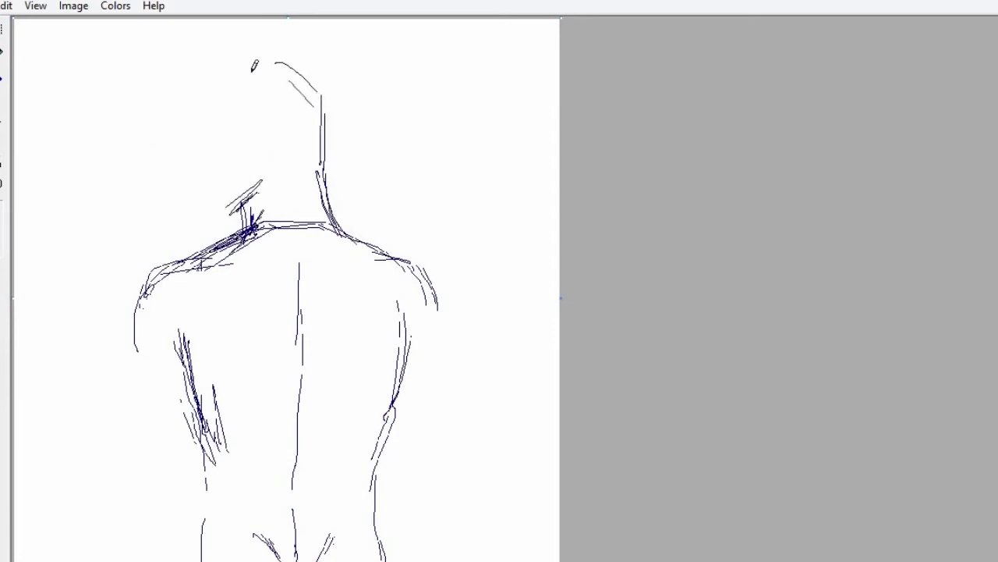
drag(252, 72, 219, 92)
drag(206, 124, 231, 206)
drag(248, 131, 253, 193)
drag(247, 139, 255, 196)
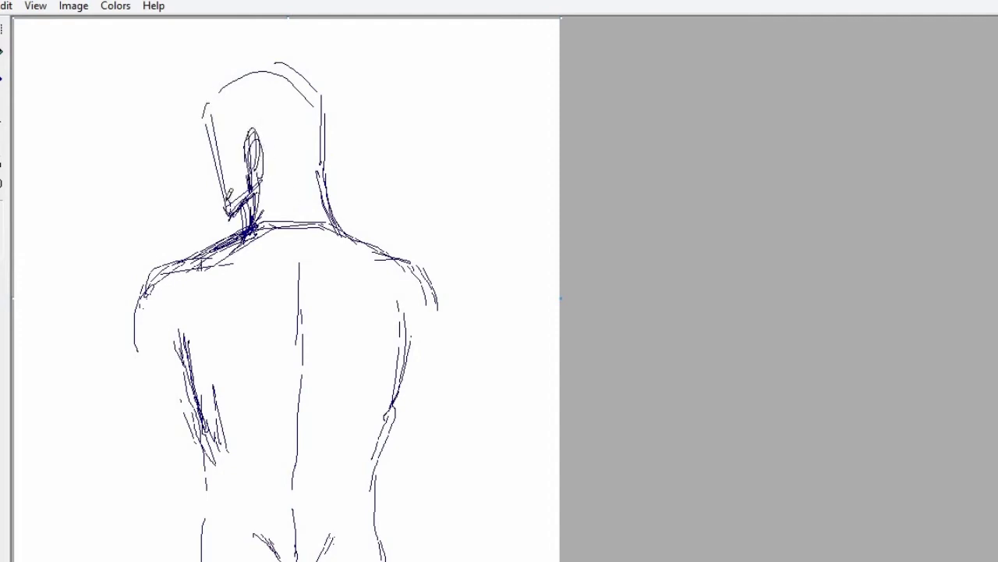
drag(205, 123, 315, 88)
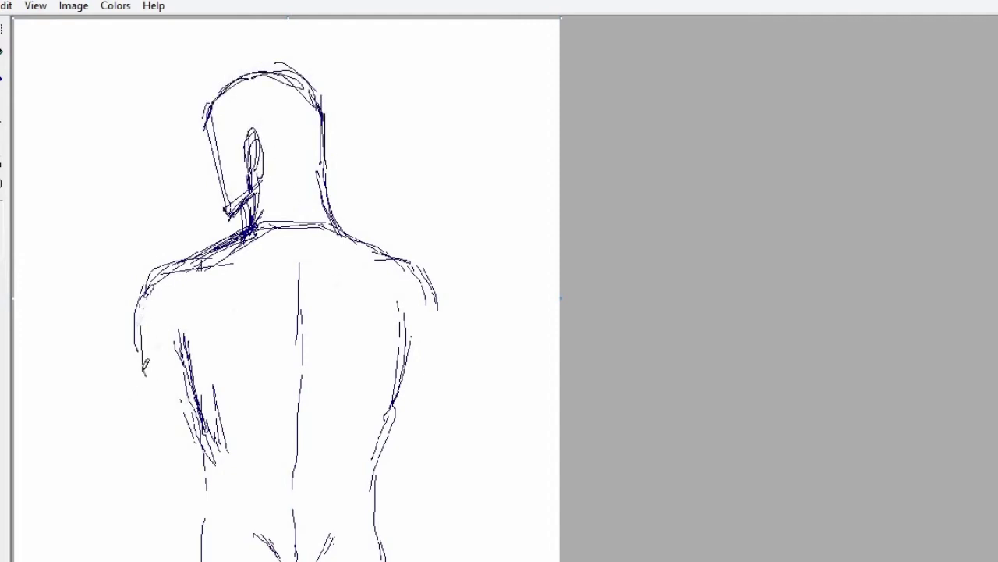
Sketch both upper arms down to the elbows and the start of each forearm.
mouse_move(139, 324)
mouse_down()
mouse_move(142, 477)
mouse_move(164, 499)
mouse_move(195, 394)
mouse_move(181, 491)
mouse_up()
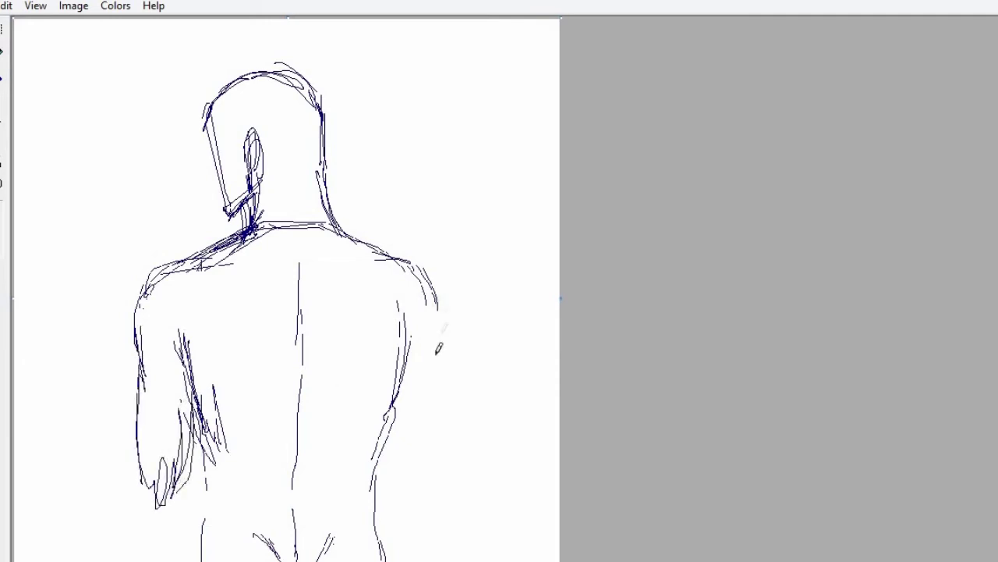
drag(440, 315, 435, 468)
mouse_move(441, 387)
mouse_down()
mouse_move(407, 468)
mouse_move(441, 511)
mouse_up()
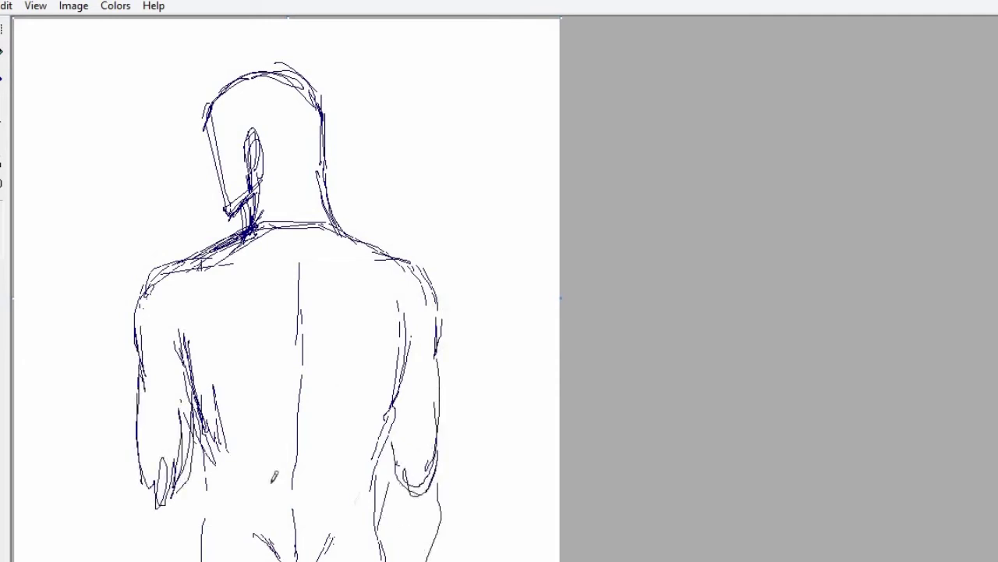
drag(207, 462, 184, 560)
drag(141, 485, 130, 560)
Sketch the shoulder blade contours, darken the flanks with muscle strokes, and mark the spine at the nape.
drag(269, 278, 293, 331)
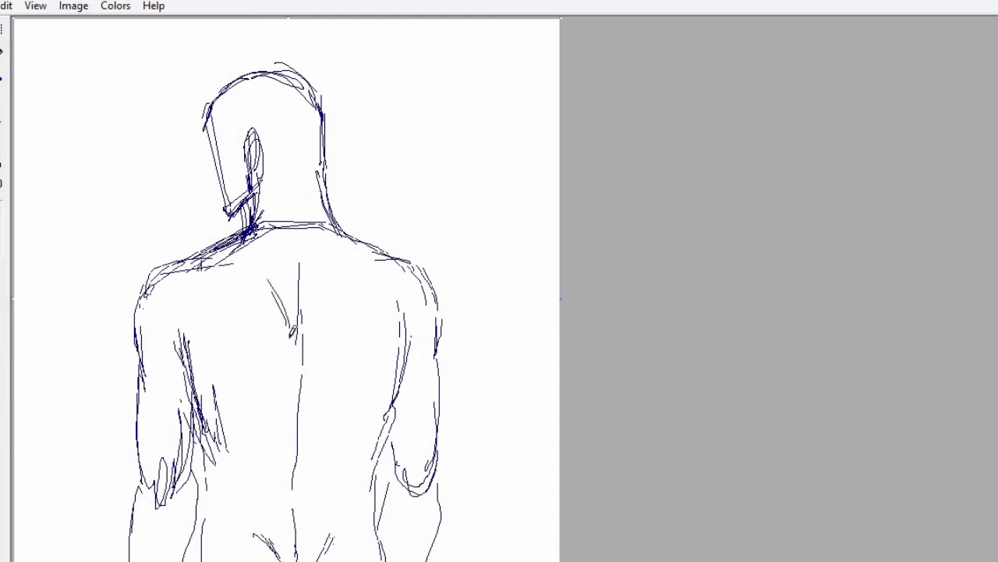
drag(179, 332, 196, 410)
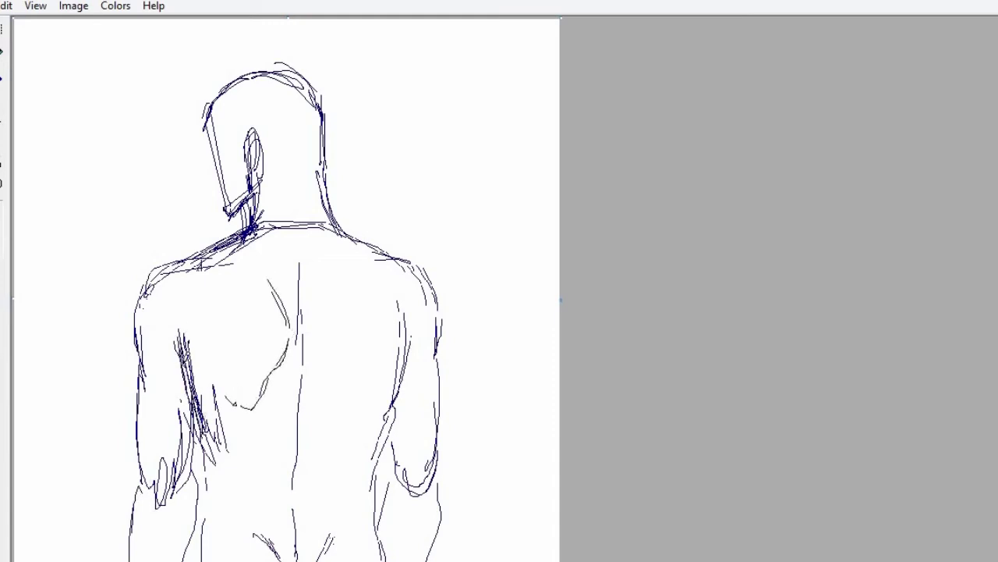
drag(181, 351, 201, 426)
drag(412, 315, 393, 407)
drag(401, 362, 373, 429)
mouse_move(382, 377)
mouse_down()
mouse_move(365, 420)
mouse_move(359, 407)
mouse_up()
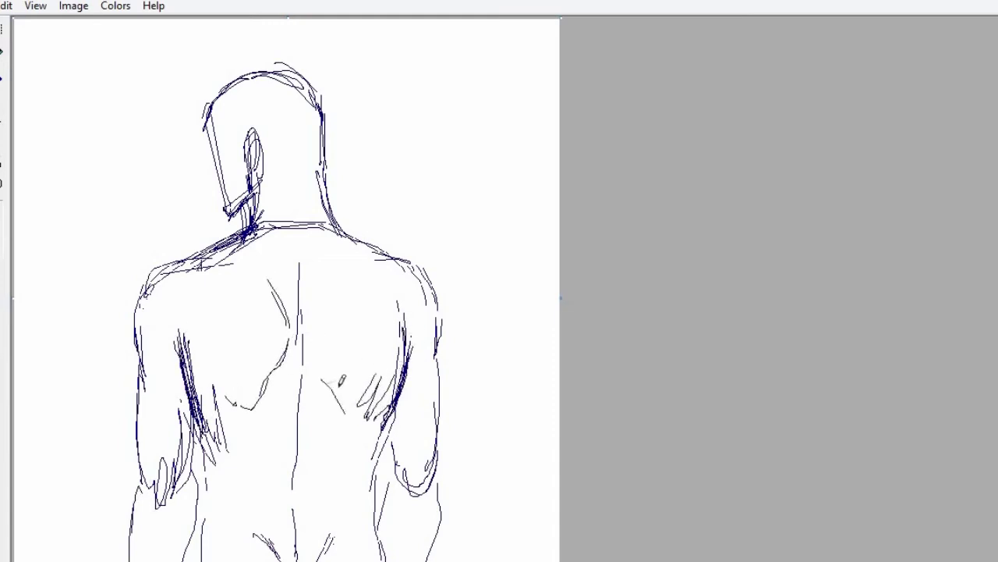
drag(320, 353, 345, 412)
drag(298, 205, 304, 231)
Sketch short spiky hair around the skull with a fringe and nape hairline, and reinforce the face contour.
drag(317, 88, 321, 148)
mouse_move(273, 61)
mouse_down()
mouse_move(316, 78)
mouse_move(190, 106)
mouse_up()
drag(193, 113, 193, 148)
drag(228, 112, 200, 146)
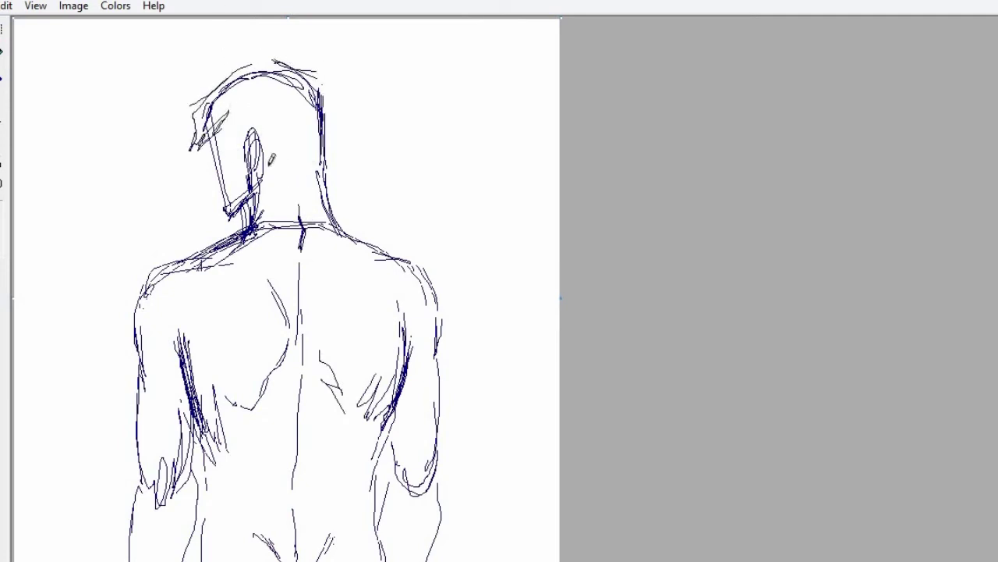
drag(271, 160, 326, 173)
drag(223, 121, 245, 160)
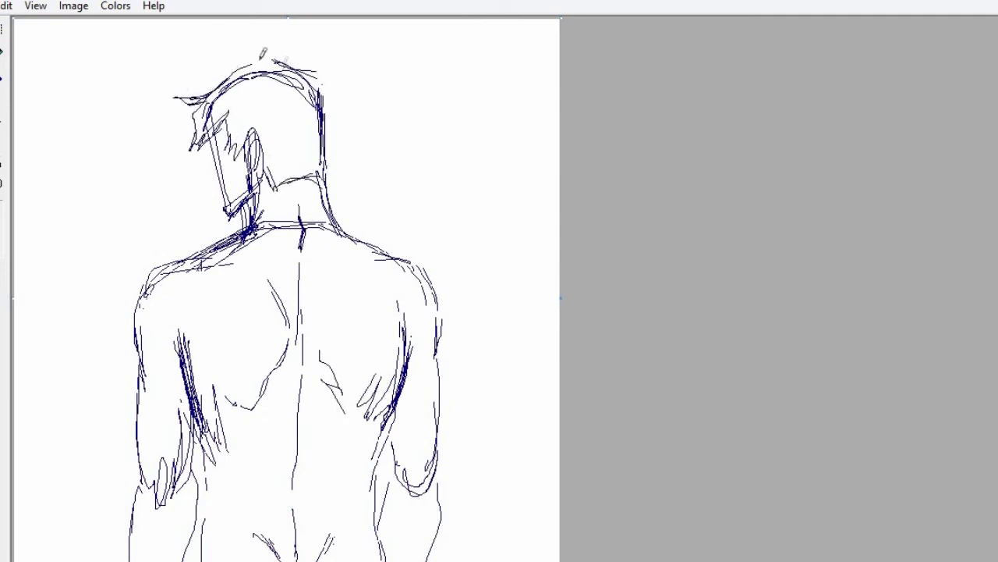
mouse_move(215, 75)
mouse_down()
mouse_move(290, 55)
mouse_move(328, 105)
mouse_move(331, 133)
mouse_up()
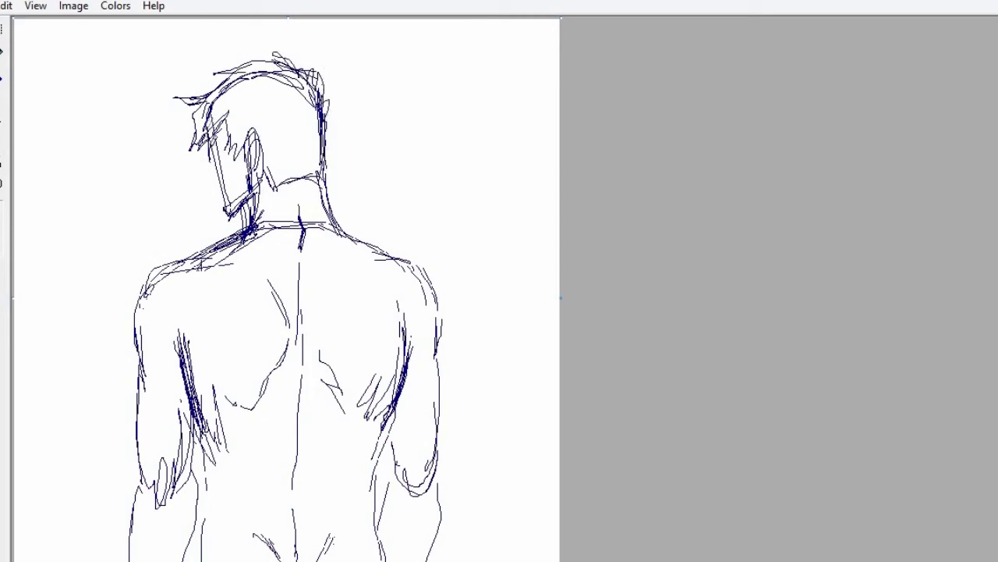
drag(210, 172, 239, 204)
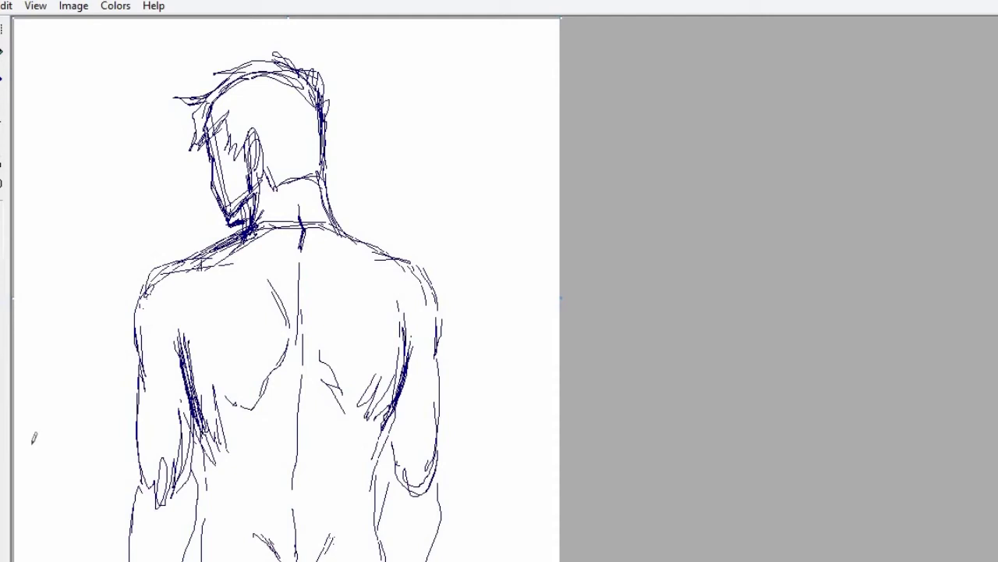
Recolor all the dark blue sketch lines to light cyan with an enlarged color-replacing eraser.
click(569, 441)
mouse_move(210, 229)
mouse_down()
mouse_move(234, 234)
mouse_move(140, 289)
mouse_move(137, 517)
mouse_up()
drag(178, 332, 190, 386)
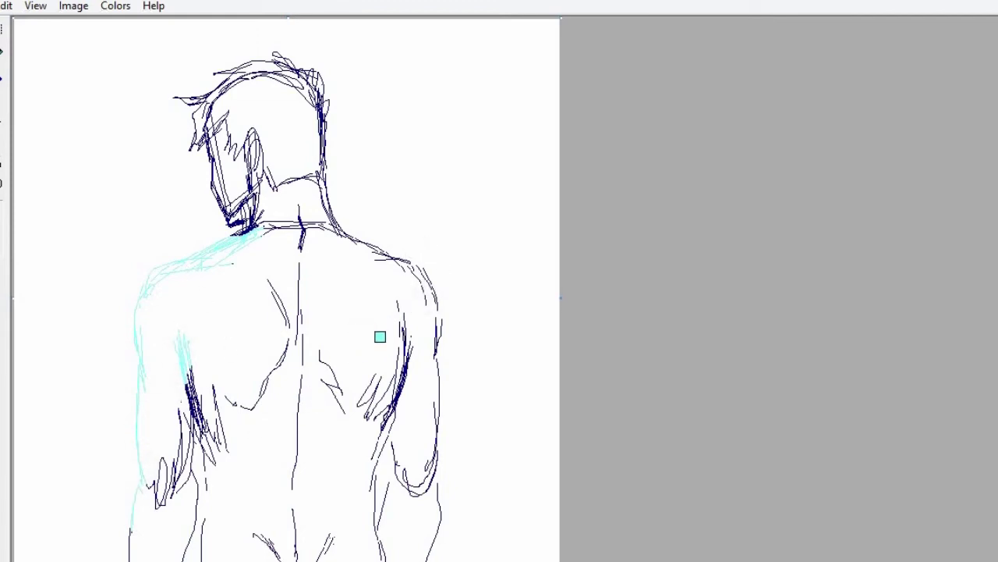
key(ctrl+KP_Add)
key(ctrl+KP_Add)
key(ctrl+KP_Add)
key(ctrl+KP_Add)
key(ctrl+KP_Add)
key(ctrl+KP_Add)
key(ctrl+KP_Add)
key(ctrl+KP_Add)
key(ctrl+KP_Add)
key(ctrl+KP_Add)
key(ctrl+KP_Add)
key(ctrl+KP_Add)
key(ctrl+KP_Add)
key(ctrl+KP_Add)
key(ctrl+KP_Add)
key(ctrl+KP_Add)
key(ctrl+KP_Add)
key(ctrl+KP_Add)
key(ctrl+KP_Add)
key(ctrl+KP_Add)
mouse_move(191, 369)
mouse_down()
mouse_move(194, 439)
mouse_move(172, 531)
mouse_move(393, 421)
mouse_move(282, 374)
mouse_move(194, 138)
mouse_move(231, 147)
mouse_move(406, 277)
mouse_up()
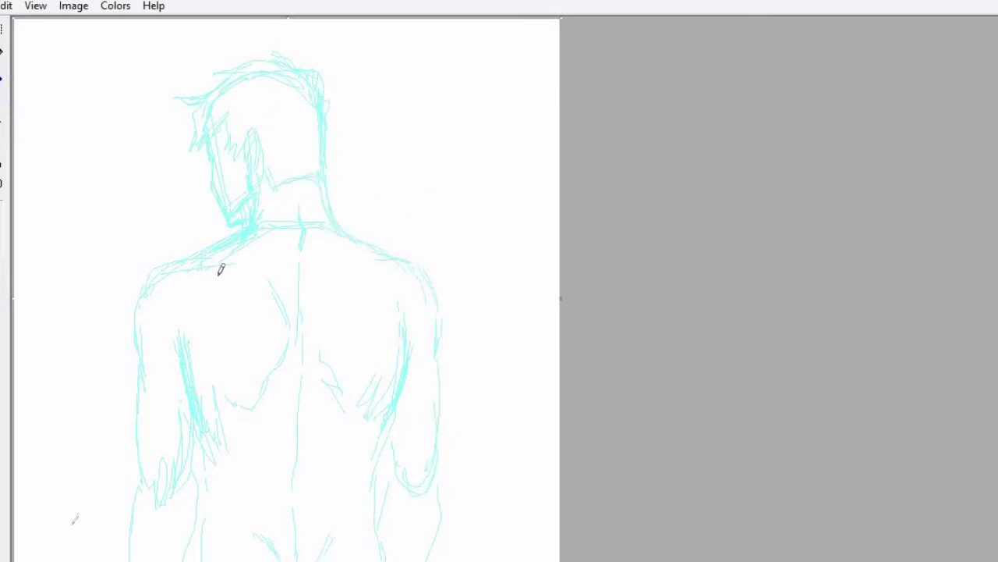
Ink the face profile from brow to chin in dark red with the Pencil over the cyan sketch.
click(7, 85)
click(222, 270)
scroll(501, 117, up, 5)
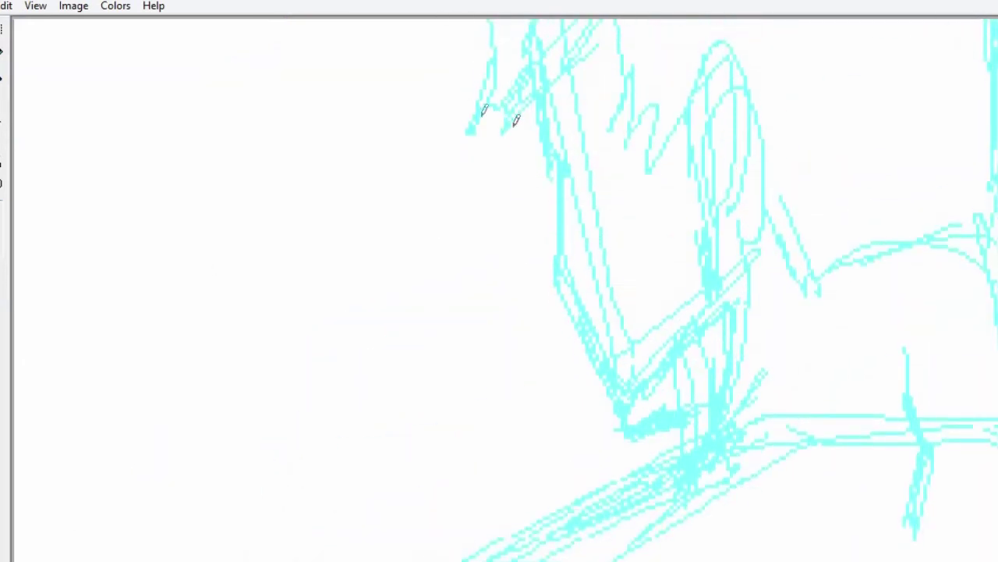
mouse_move(531, 112)
mouse_down()
mouse_move(556, 190)
mouse_move(565, 273)
mouse_move(630, 428)
mouse_move(690, 411)
mouse_up()
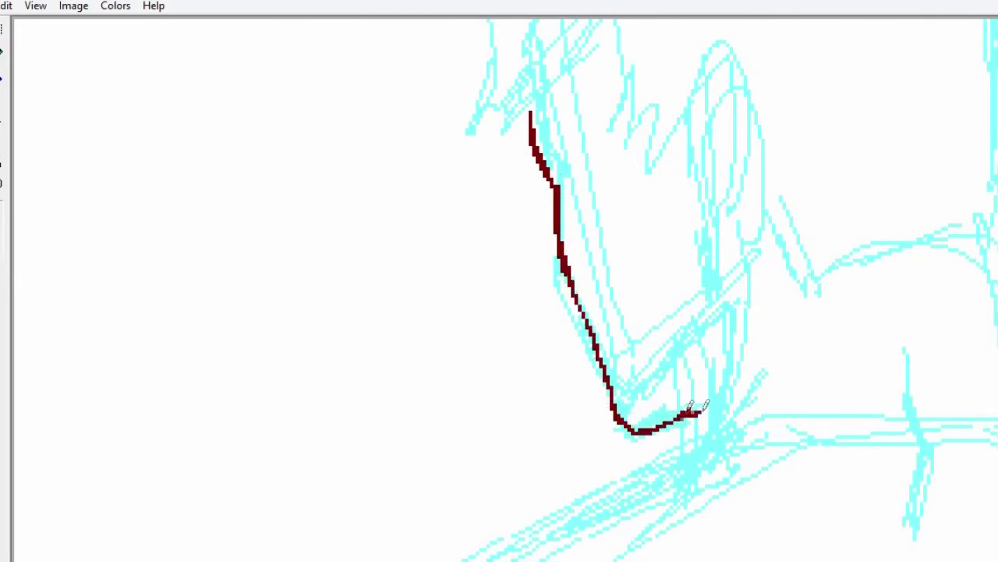
Ink the ear, the jawline, a thick eyebrow mark and the front neck line in dark red.
scroll(651, 557, right, 5)
mouse_move(489, 394)
mouse_down()
mouse_move(541, 323)
mouse_move(535, 229)
mouse_up()
drag(541, 289, 535, 222)
mouse_move(517, 117)
mouse_down()
mouse_move(529, 59)
mouse_move(535, 123)
mouse_move(525, 229)
mouse_move(507, 124)
mouse_move(559, 140)
mouse_move(538, 200)
mouse_up()
mouse_move(375, 148)
mouse_down()
mouse_move(409, 149)
mouse_move(412, 166)
mouse_up()
mouse_move(573, 276)
mouse_down()
mouse_move(556, 386)
mouse_move(530, 450)
mouse_up()
drag(565, 386, 532, 456)
mouse_move(533, 381)
mouse_down()
mouse_move(551, 422)
mouse_move(540, 408)
mouse_up()
drag(571, 374, 550, 436)
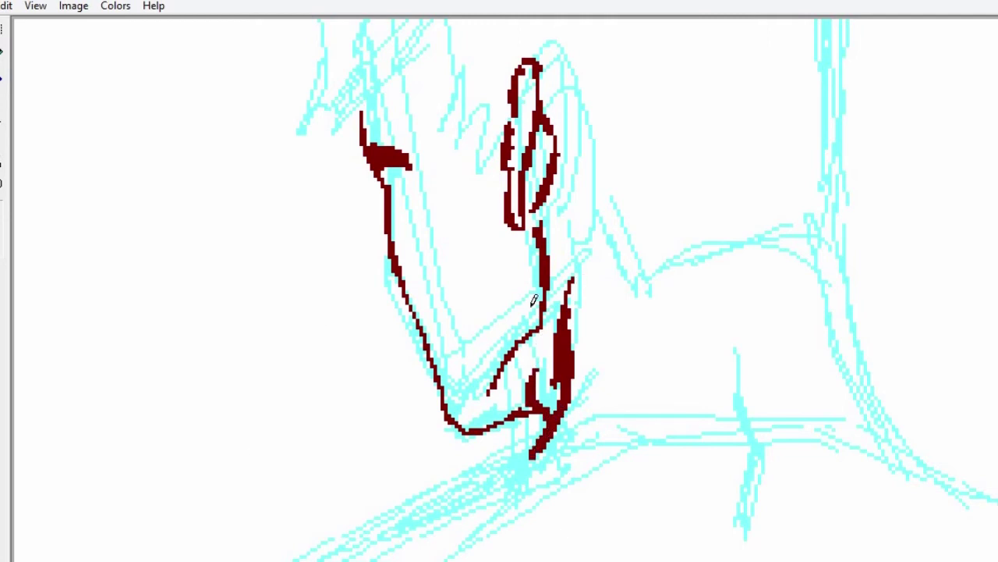
Ink the spine mark at the nape, the right neck line, the hairline behind the ear and the back of the head.
scroll(505, 289, right, 3)
mouse_move(478, 372)
mouse_down()
mouse_move(502, 457)
mouse_move(489, 537)
mouse_up()
mouse_move(566, 207)
mouse_down()
mouse_move(596, 366)
mouse_move(650, 443)
mouse_up()
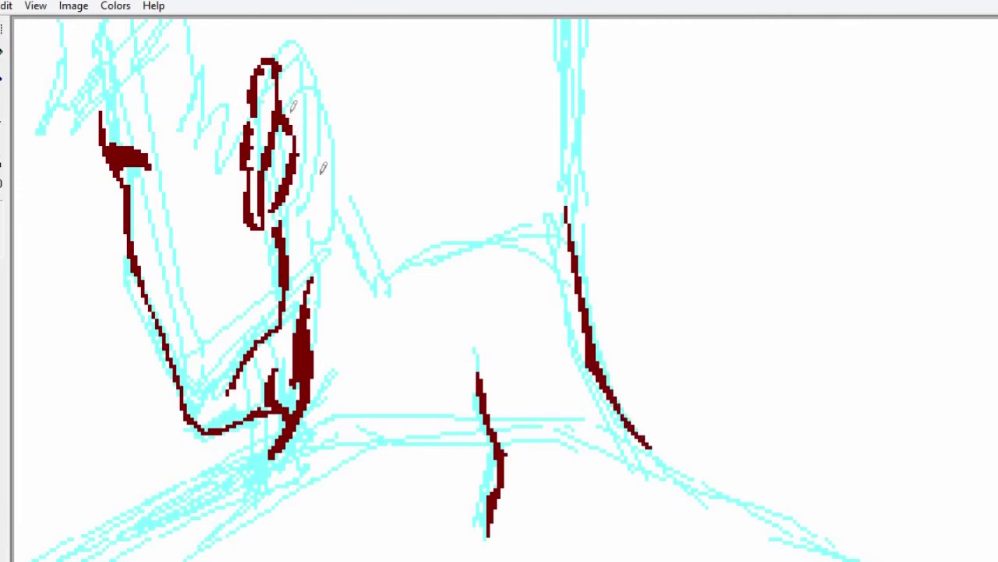
mouse_move(285, 113)
mouse_down()
mouse_move(320, 142)
mouse_move(379, 256)
mouse_move(402, 267)
mouse_move(516, 238)
mouse_move(557, 245)
mouse_move(574, 119)
mouse_move(597, 227)
mouse_move(573, 366)
mouse_move(590, 269)
mouse_up()
scroll(570, 156, down, 10)
scroll(570, 156, up, 12)
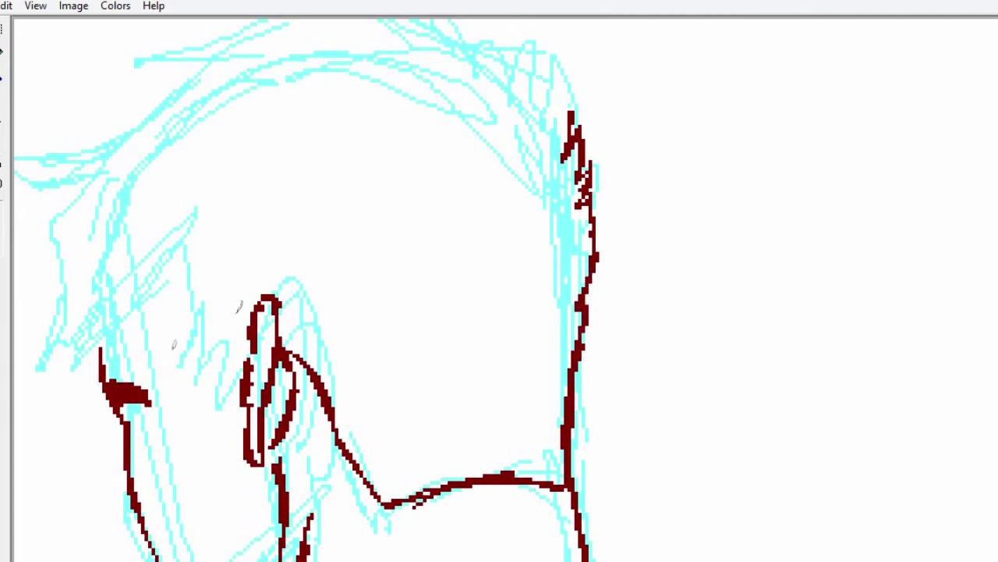
Ink the jagged hairline from the temple to the ear and thicken the corner of the nape hairline.
mouse_move(173, 262)
mouse_down()
mouse_move(139, 347)
mouse_move(145, 293)
mouse_up()
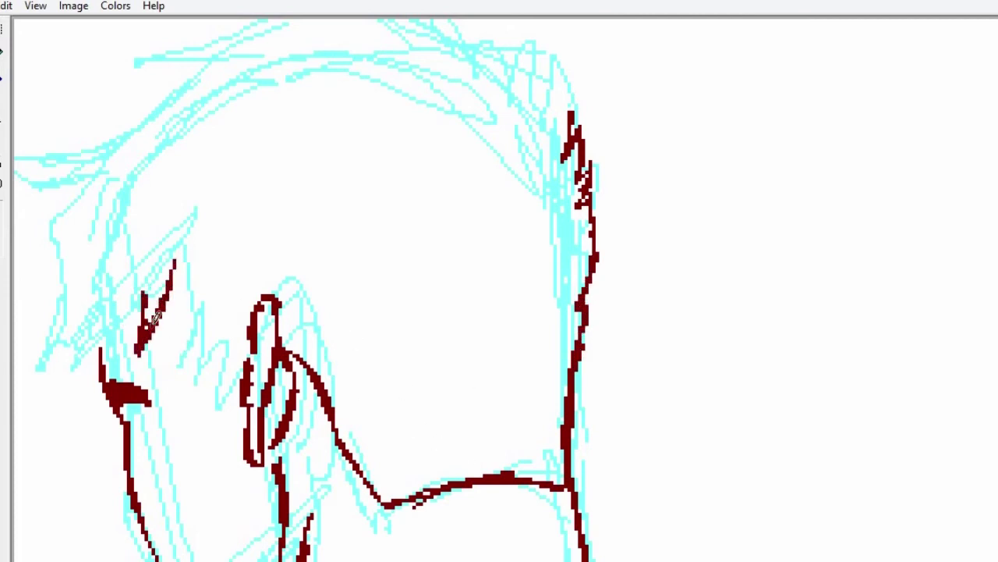
mouse_move(175, 261)
mouse_down()
mouse_move(180, 363)
mouse_move(197, 323)
mouse_move(237, 413)
mouse_up()
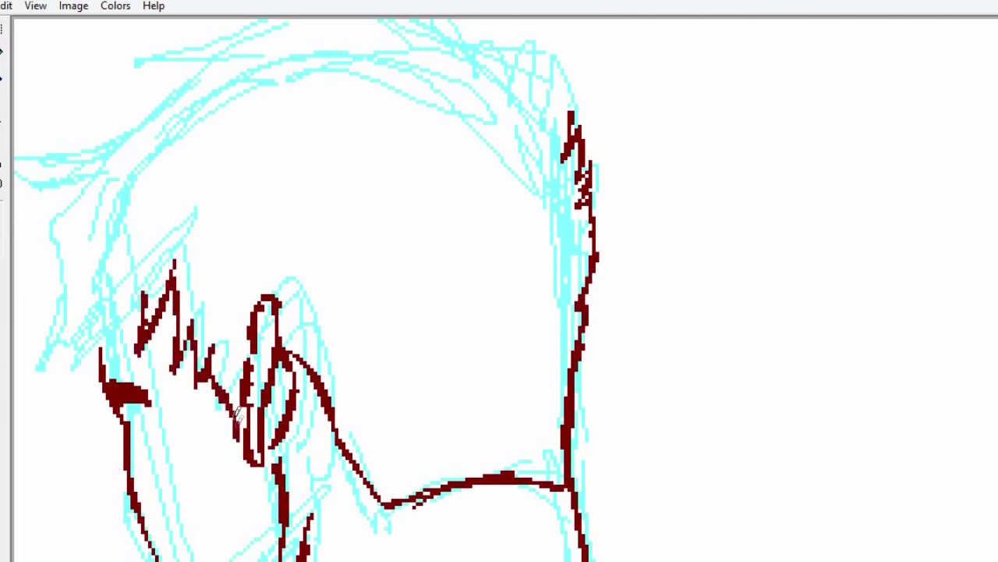
scroll(541, 502, left, 1)
drag(479, 510, 499, 503)
scroll(343, 441, left, 1)
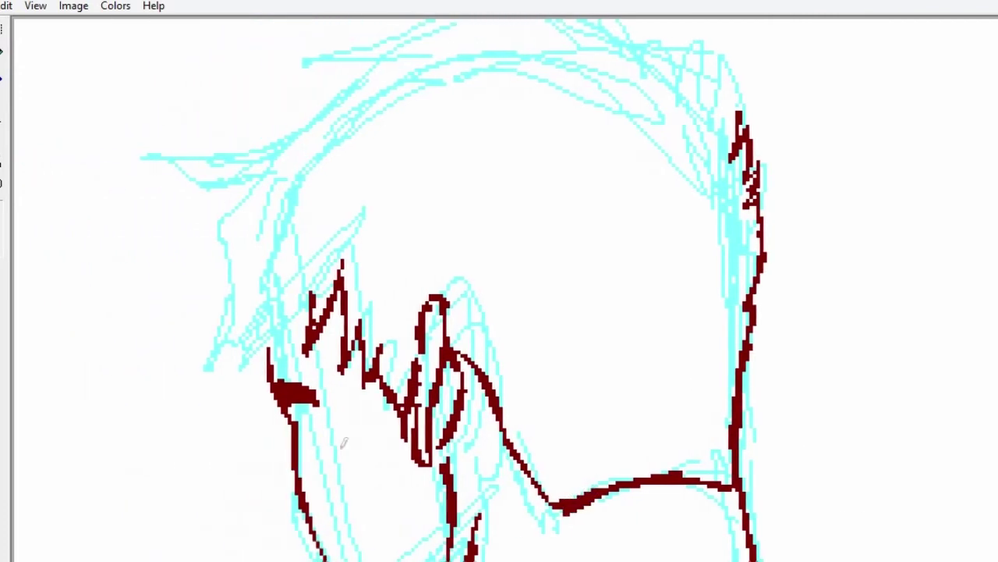
Ink the fringe over the forehead and the pointed hair spikes sticking out at the front of the head.
mouse_move(245, 374)
mouse_down()
mouse_move(287, 320)
mouse_move(257, 366)
mouse_move(300, 327)
mouse_move(239, 398)
mouse_move(249, 342)
mouse_move(236, 398)
mouse_up()
drag(219, 255, 245, 194)
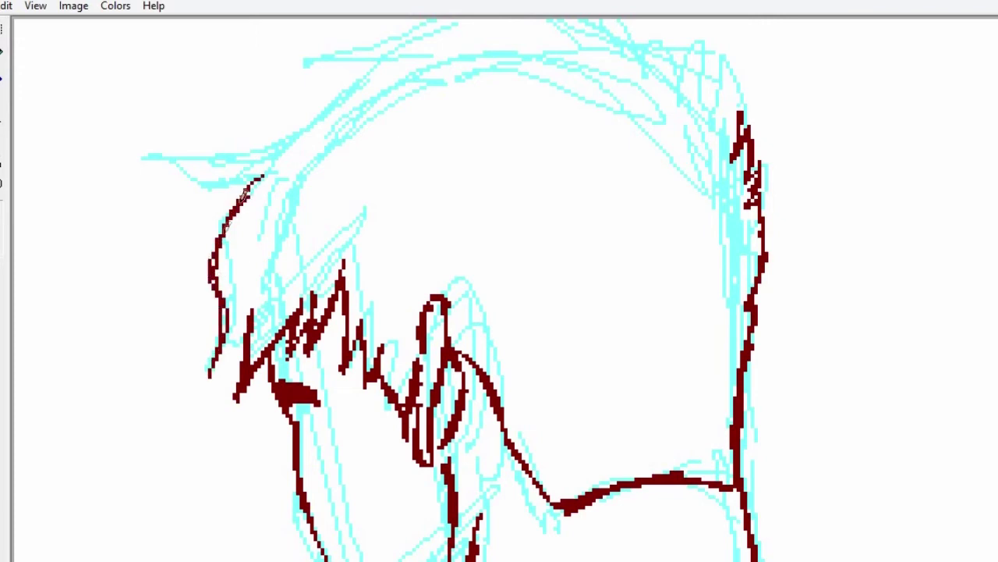
drag(250, 323, 201, 382)
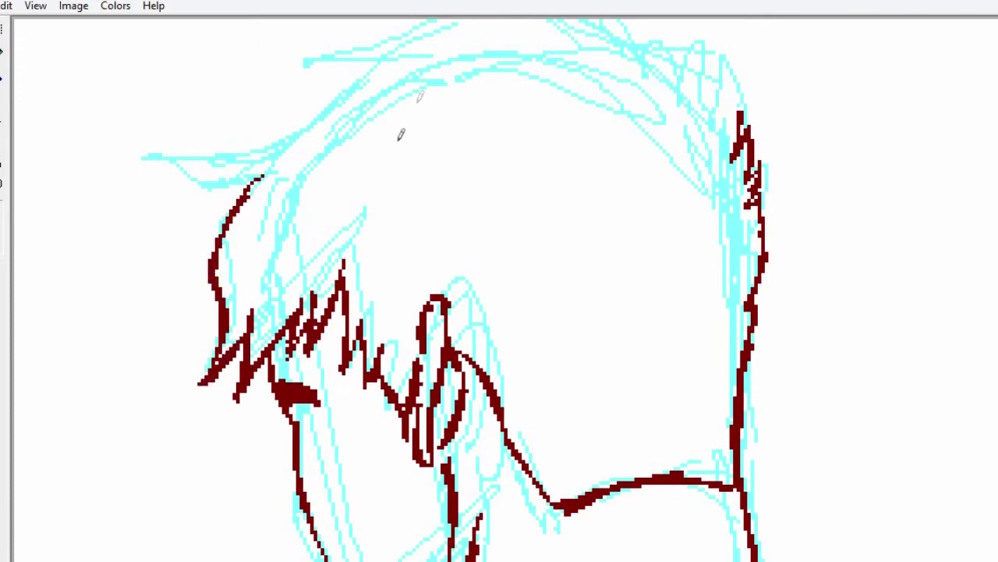
mouse_move(227, 209)
mouse_down()
mouse_move(187, 212)
mouse_move(289, 143)
mouse_up()
mouse_move(176, 149)
mouse_down()
mouse_move(370, 61)
mouse_move(173, 147)
mouse_move(288, 117)
mouse_move(387, 56)
mouse_up()
mouse_move(163, 147)
mouse_down()
mouse_move(289, 116)
mouse_move(381, 48)
mouse_up()
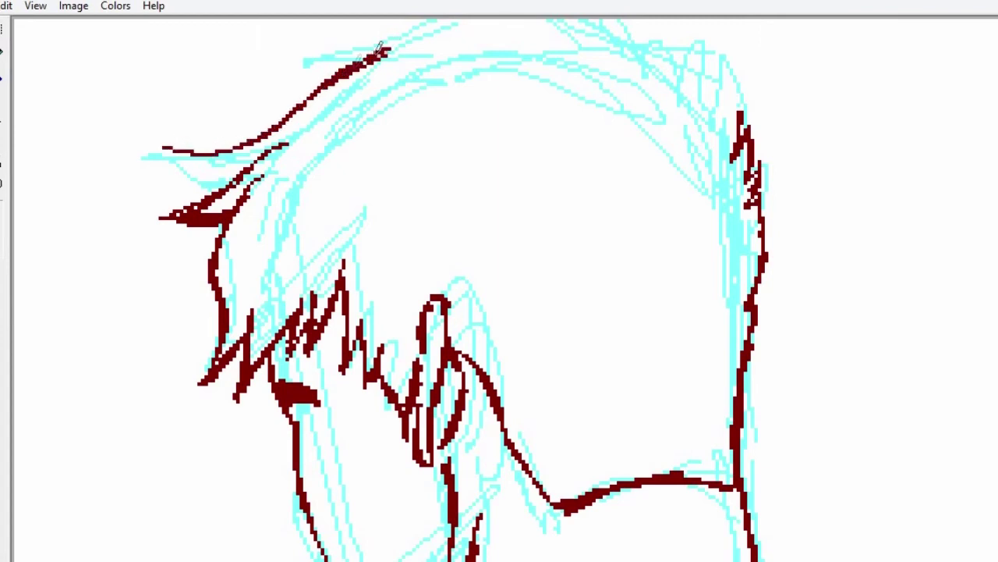
drag(234, 173, 167, 145)
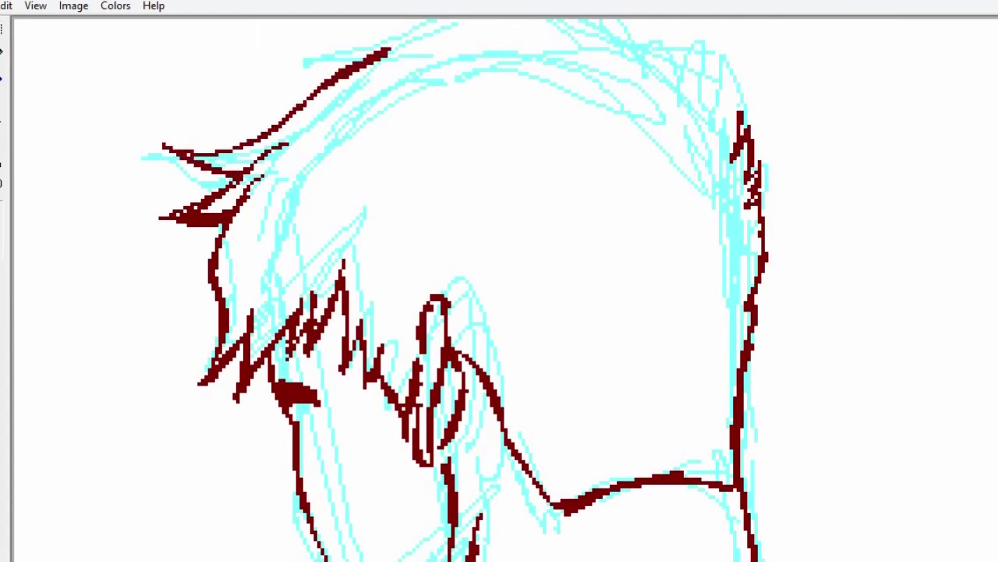
Ink the top outline of the hair in dark red with pointed tufts at the crown and back, erasing the misplaced stroke.
scroll(468, 288, up, 3)
mouse_move(304, 188)
mouse_down()
mouse_move(437, 145)
mouse_move(511, 141)
mouse_up()
drag(593, 116, 650, 201)
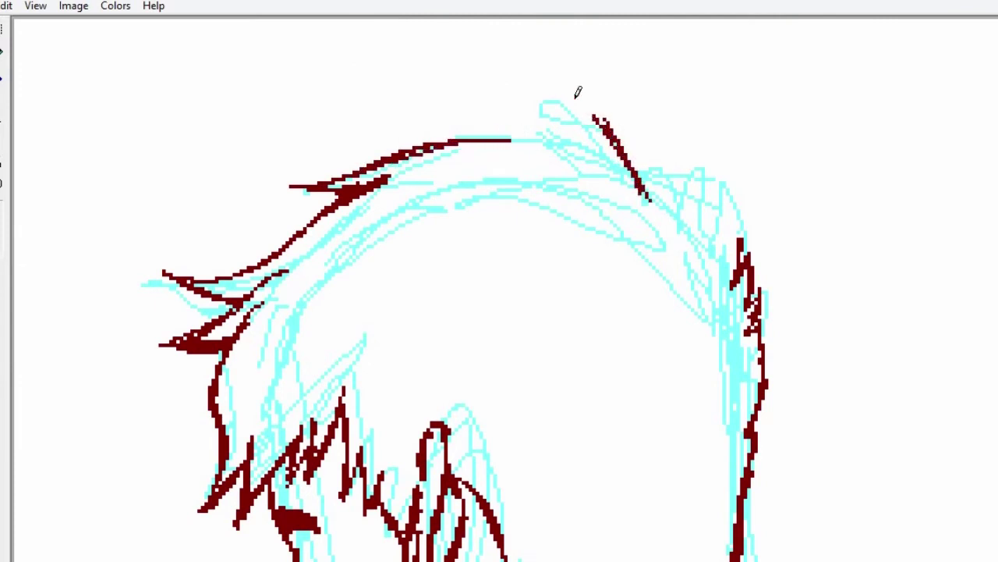
click(1, 51)
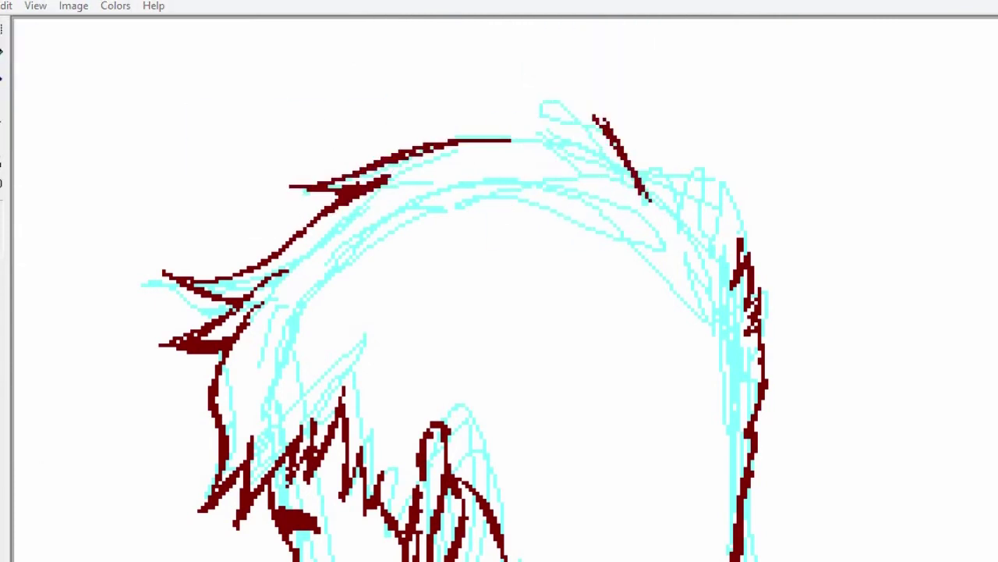
drag(626, 117, 657, 142)
click(1, 103)
mouse_move(651, 204)
mouse_down()
mouse_move(634, 145)
mouse_move(566, 88)
mouse_move(609, 156)
mouse_move(569, 95)
mouse_move(559, 125)
mouse_move(527, 141)
mouse_up()
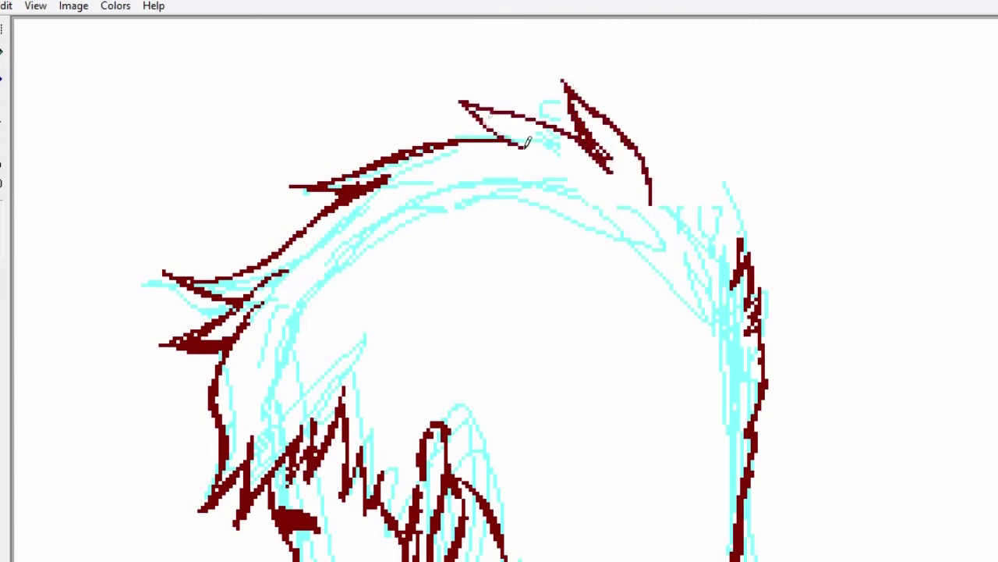
drag(648, 181, 767, 222)
Ink clusters of jagged hair strands over the front and side of the head above the temple.
drag(327, 292, 264, 357)
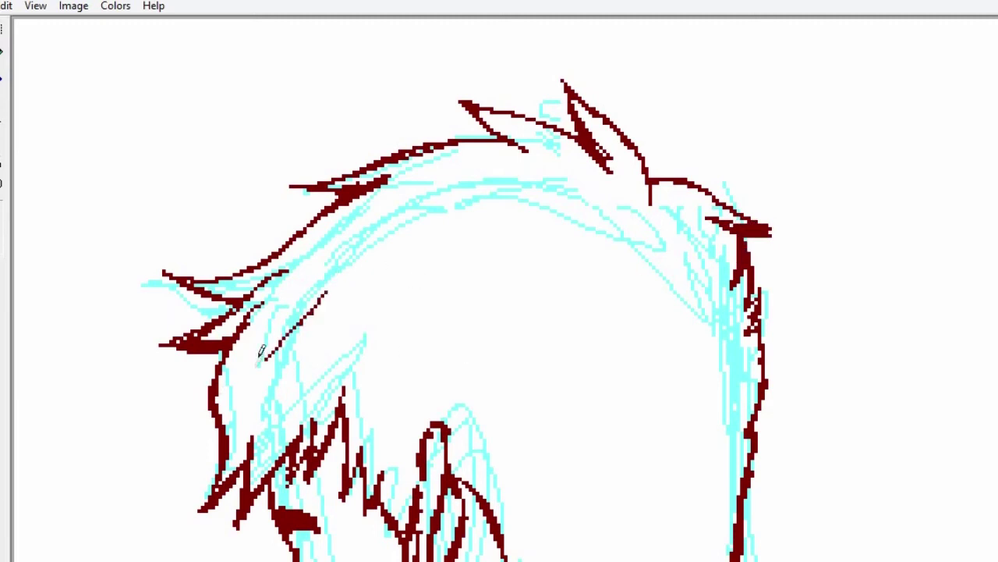
mouse_move(336, 313)
mouse_down()
mouse_move(394, 269)
mouse_move(338, 336)
mouse_move(407, 259)
mouse_move(406, 307)
mouse_move(386, 323)
mouse_move(450, 227)
mouse_move(328, 264)
mouse_move(337, 237)
mouse_move(283, 270)
mouse_move(334, 231)
mouse_move(319, 270)
mouse_move(268, 317)
mouse_move(371, 243)
mouse_up()
mouse_move(435, 372)
mouse_down()
mouse_move(390, 421)
mouse_move(429, 366)
mouse_move(288, 363)
mouse_move(360, 356)
mouse_up()
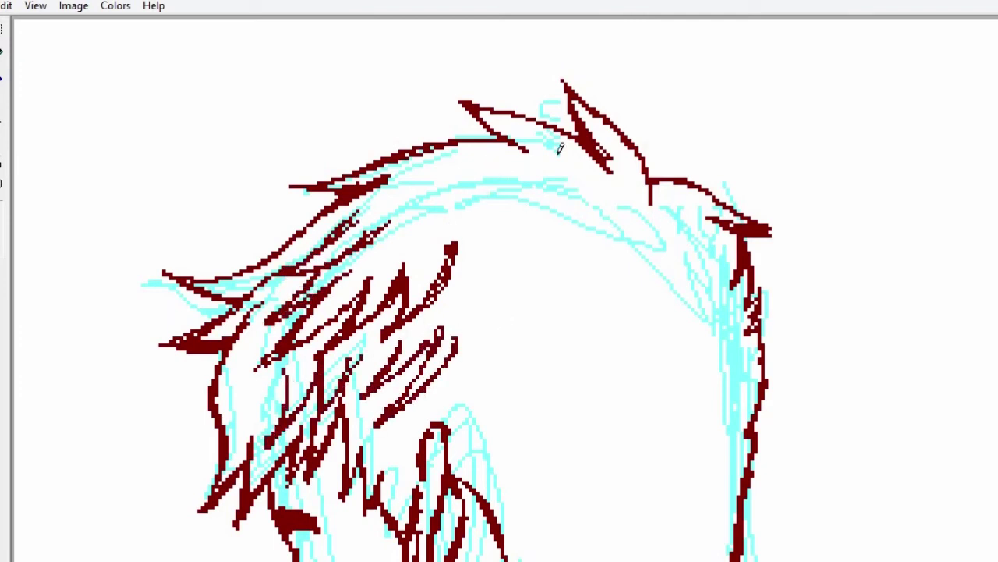
Ink the strands sweeping across the crown and the wavy strands inside the hair, down the middle and near the back edge.
mouse_move(603, 198)
mouse_down()
mouse_move(562, 210)
mouse_move(621, 227)
mouse_move(468, 183)
mouse_move(407, 184)
mouse_move(538, 238)
mouse_move(601, 244)
mouse_up()
drag(532, 238, 478, 305)
mouse_move(658, 222)
mouse_down()
mouse_move(712, 284)
mouse_move(723, 326)
mouse_up()
drag(701, 260, 723, 338)
scroll(515, 154, down, 3)
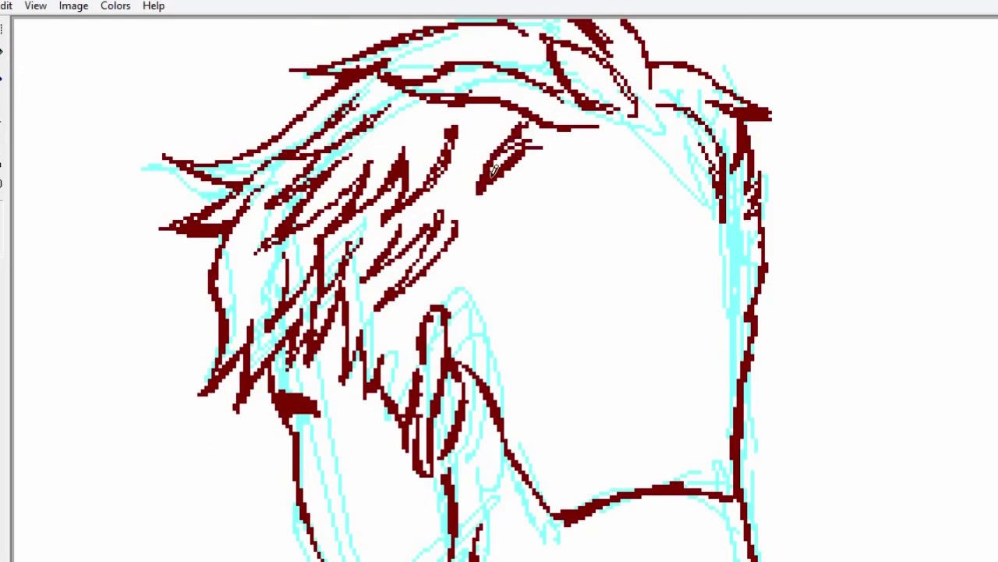
drag(538, 149, 514, 243)
drag(551, 181, 499, 242)
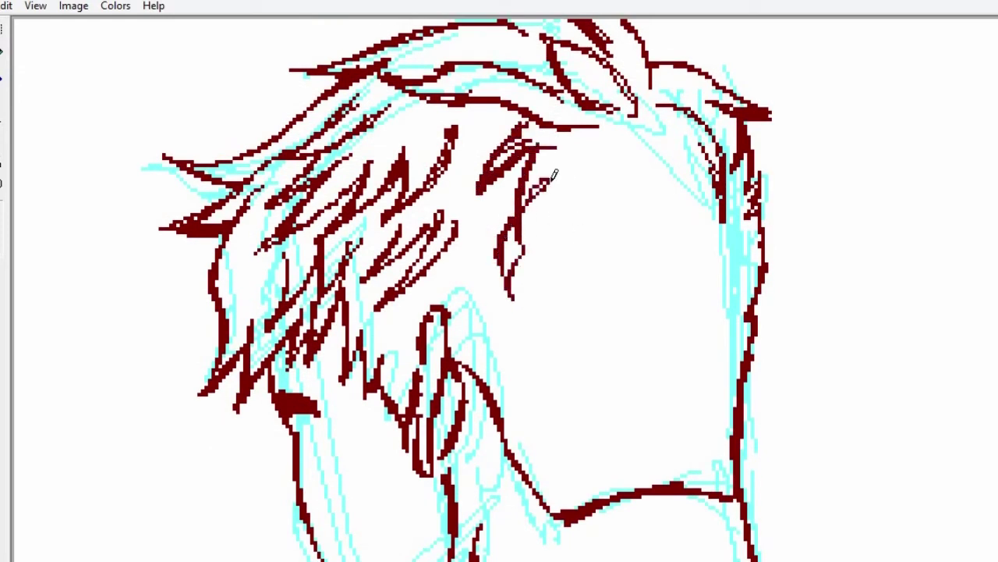
Hatch the short hair above the nape hairline and darken the hair in front of the ear.
drag(555, 513, 718, 462)
drag(592, 503, 722, 471)
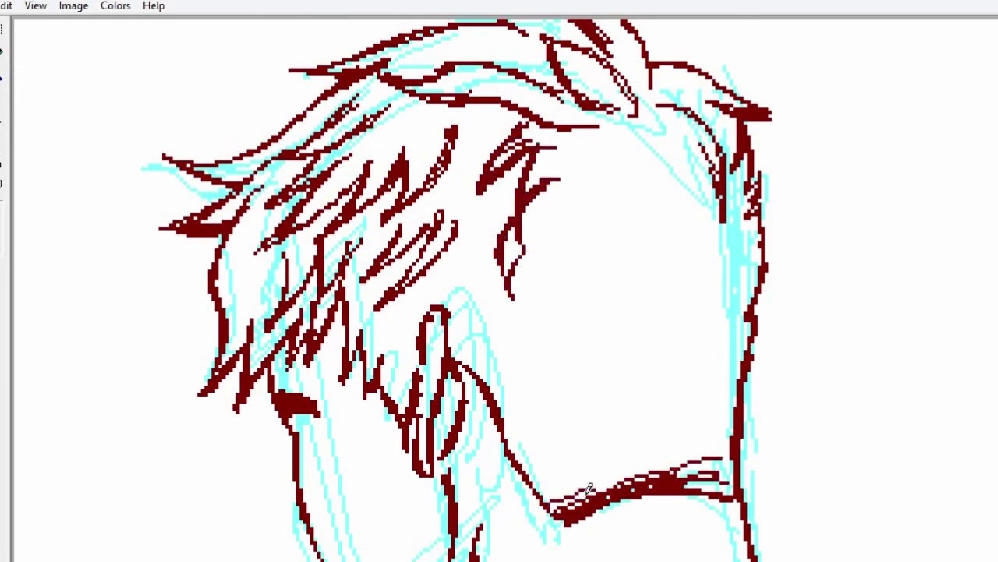
mouse_move(589, 489)
mouse_down()
mouse_move(629, 465)
mouse_move(716, 443)
mouse_move(621, 435)
mouse_move(626, 454)
mouse_move(691, 412)
mouse_move(544, 427)
mouse_up()
drag(404, 358, 406, 326)
Ink short tufts inside the back edge of the hair and curved strands across the back of the head and crown.
mouse_move(716, 226)
mouse_down()
mouse_move(734, 291)
mouse_move(734, 274)
mouse_move(733, 335)
mouse_up()
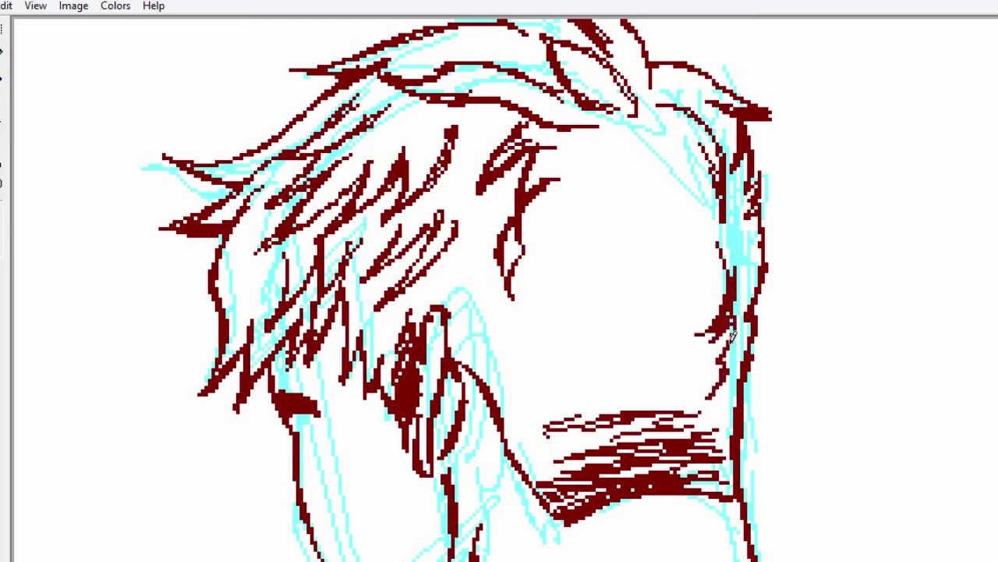
drag(660, 207, 647, 348)
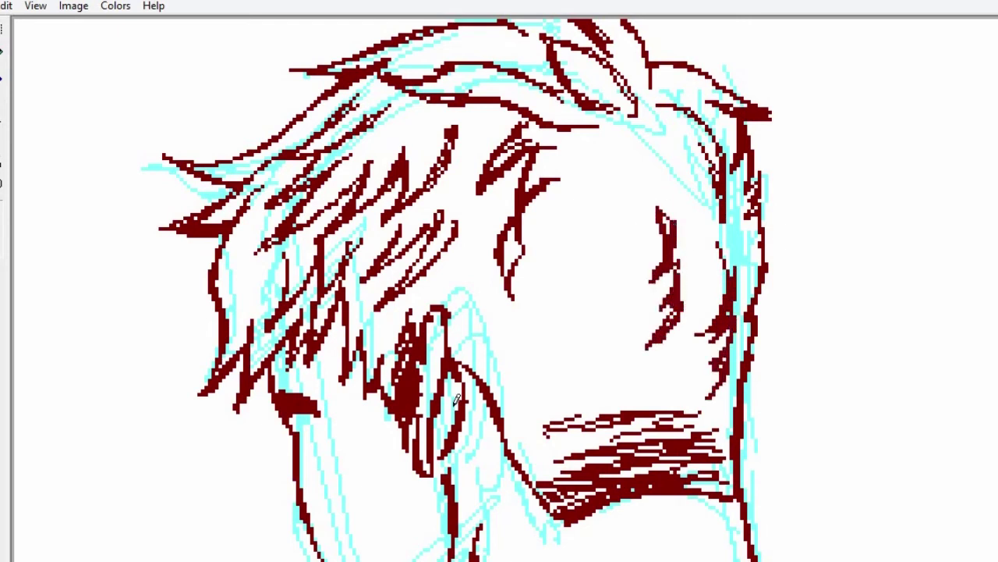
mouse_move(620, 180)
mouse_down()
mouse_move(577, 249)
mouse_move(591, 201)
mouse_up()
mouse_move(586, 251)
mouse_down()
mouse_move(581, 320)
mouse_move(587, 265)
mouse_move(599, 292)
mouse_move(570, 412)
mouse_up()
mouse_move(615, 331)
mouse_down()
mouse_move(609, 370)
mouse_move(623, 366)
mouse_move(640, 399)
mouse_up()
mouse_move(513, 320)
mouse_down()
mouse_move(530, 388)
mouse_move(500, 317)
mouse_up()
mouse_move(641, 102)
mouse_down()
mouse_move(636, 125)
mouse_move(683, 173)
mouse_move(659, 136)
mouse_move(689, 187)
mouse_up()
mouse_move(630, 119)
mouse_down()
mouse_move(690, 202)
mouse_move(648, 159)
mouse_up()
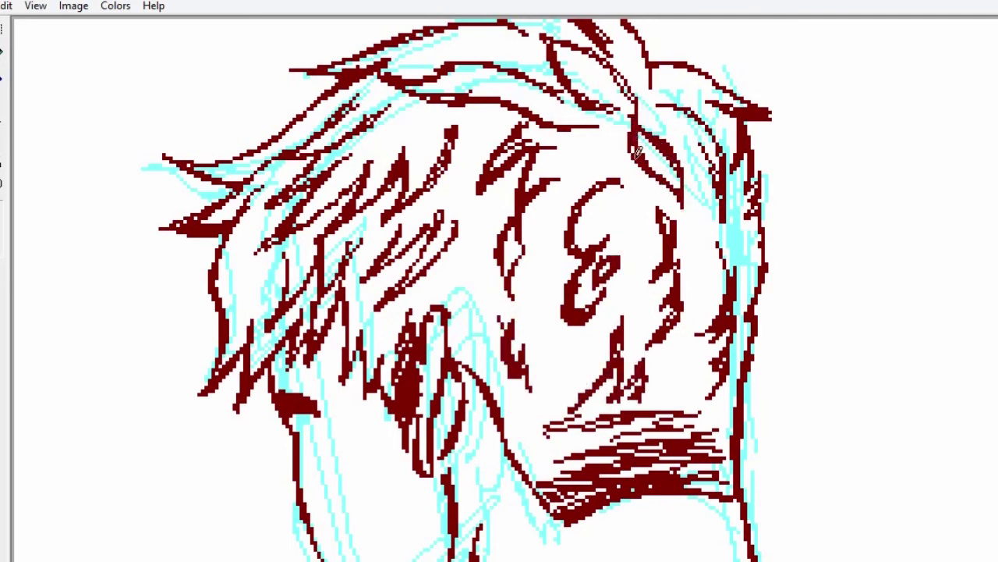
drag(631, 117, 583, 170)
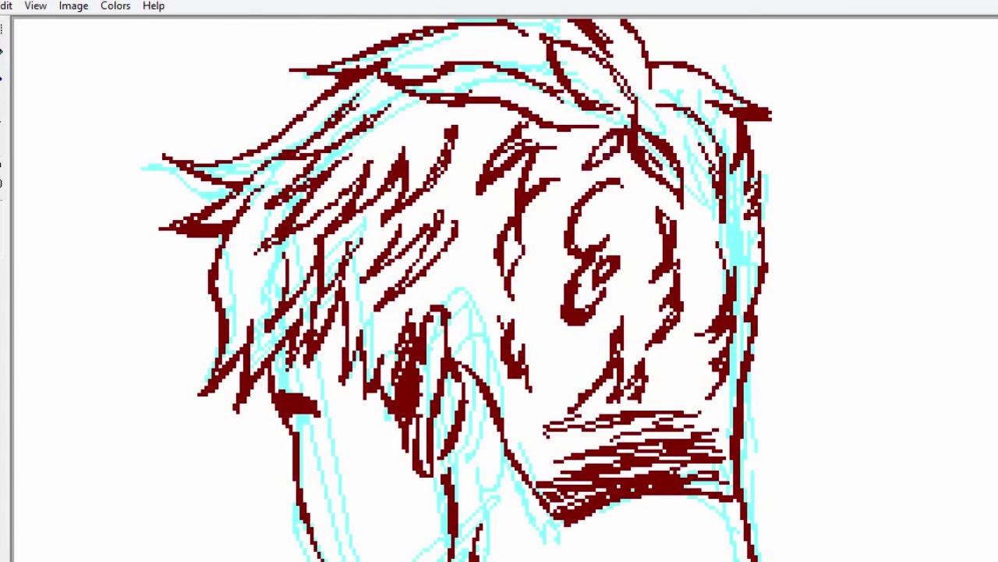
Ink the right shoulder line from the base of the neck outward and around the shoulder's outer curve.
scroll(505, 288, down, 1)
scroll(505, 289, right, 4)
click(2, 58)
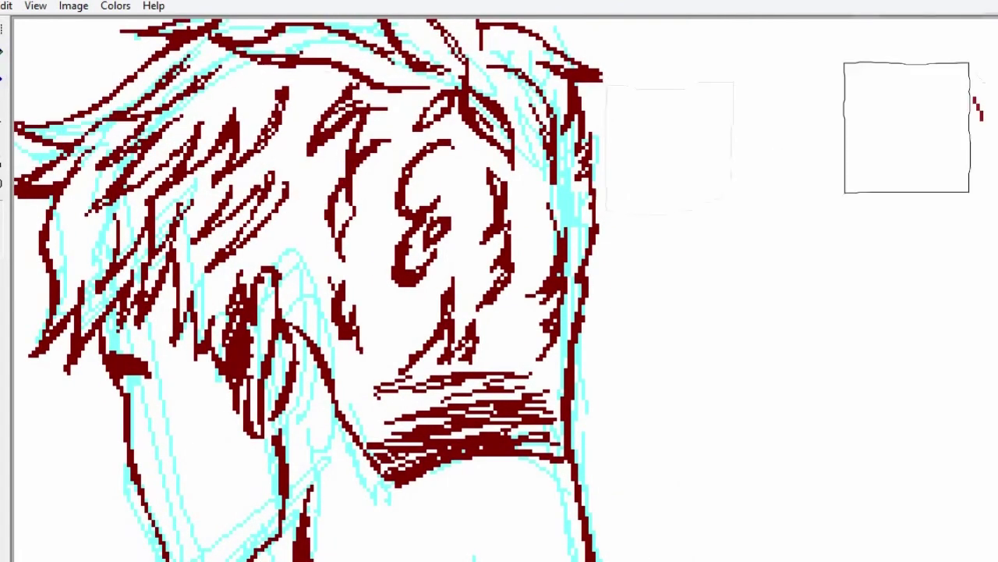
scroll(505, 288, down, 9)
scroll(47, 123, down, 2)
drag(661, 237, 785, 297)
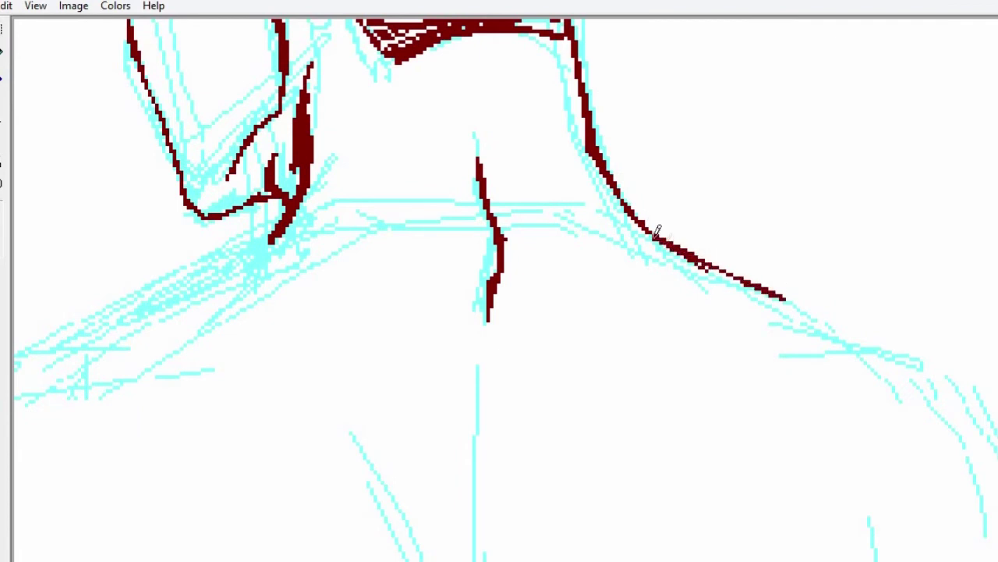
mouse_move(737, 274)
mouse_down()
mouse_move(901, 360)
mouse_move(881, 349)
mouse_move(960, 373)
mouse_up()
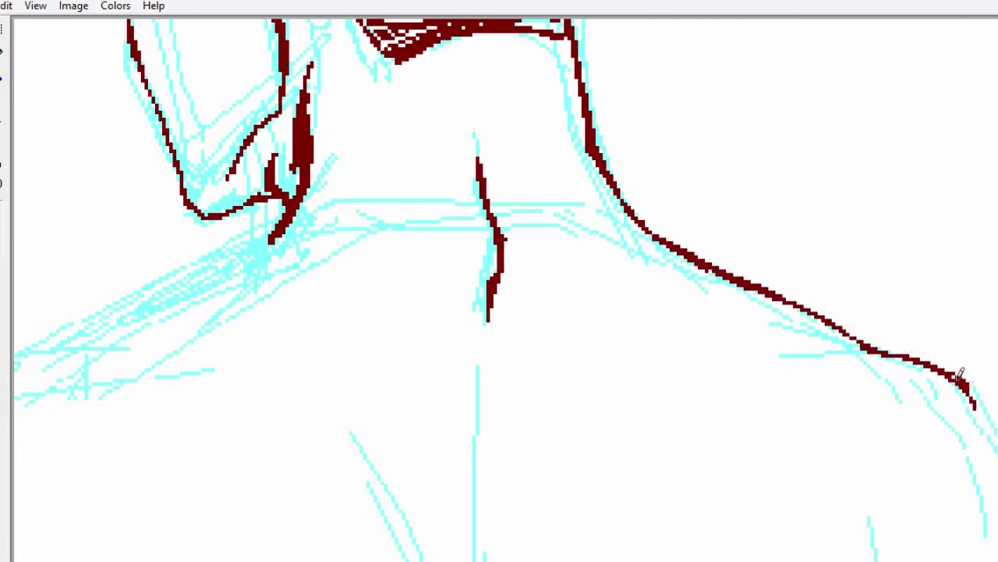
scroll(499, 288, down, 5)
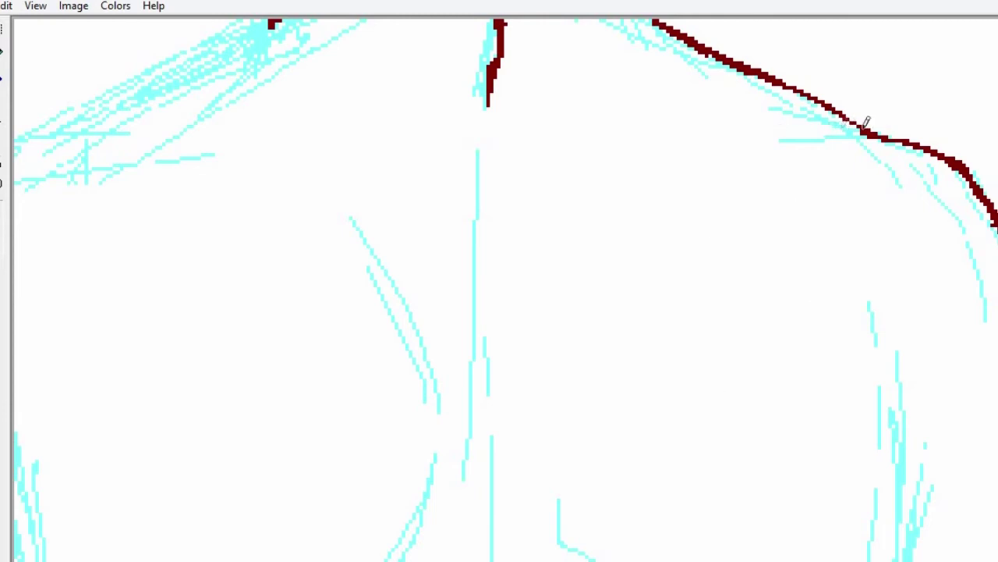
Ink the left shoulder slope from the base of the neck toward the outer shoulder.
scroll(269, 290, up, 4)
scroll(269, 290, left, 5)
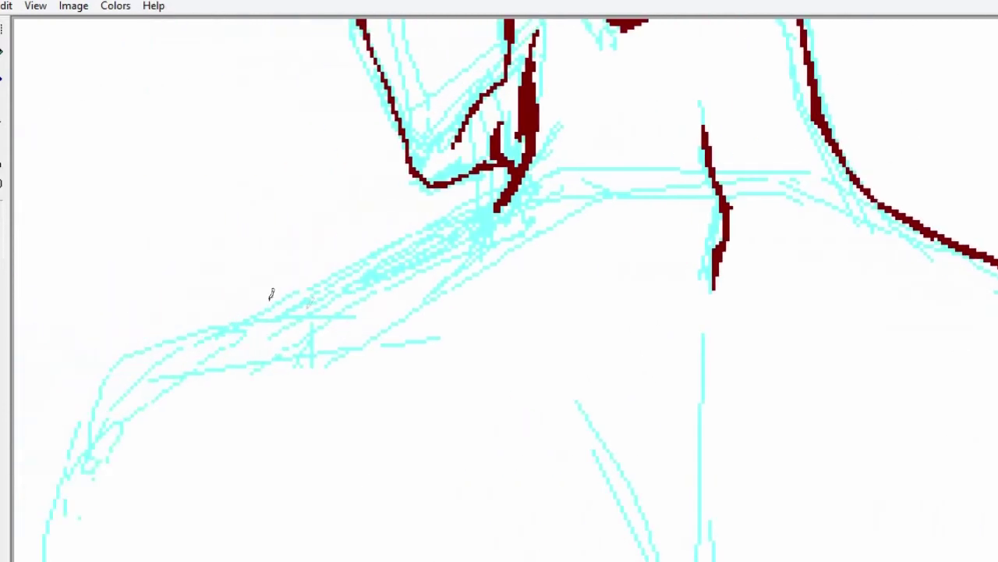
mouse_move(256, 329)
mouse_down()
mouse_move(500, 204)
mouse_move(256, 330)
mouse_up()
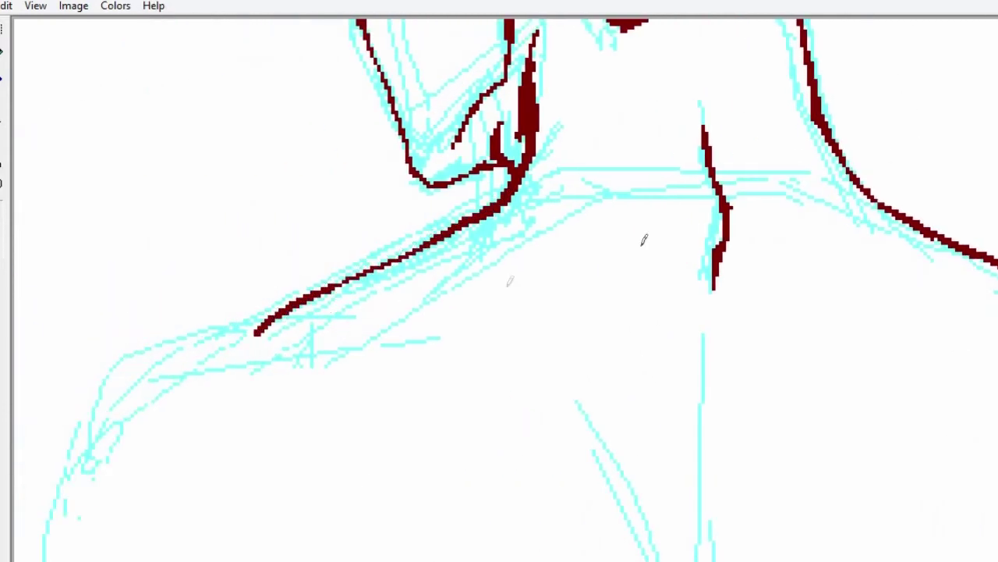
Ink the top, inner and lower edges of the left shoulder blade in dark red.
scroll(651, 220, down, 1)
mouse_move(408, 295)
mouse_down()
mouse_move(546, 301)
mouse_move(538, 304)
mouse_up()
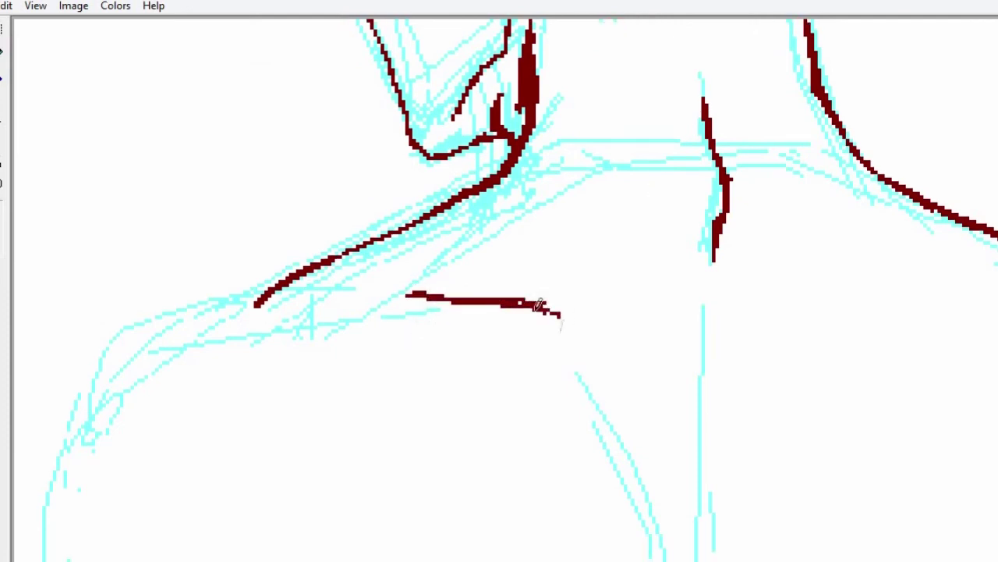
scroll(622, 340, down, 6)
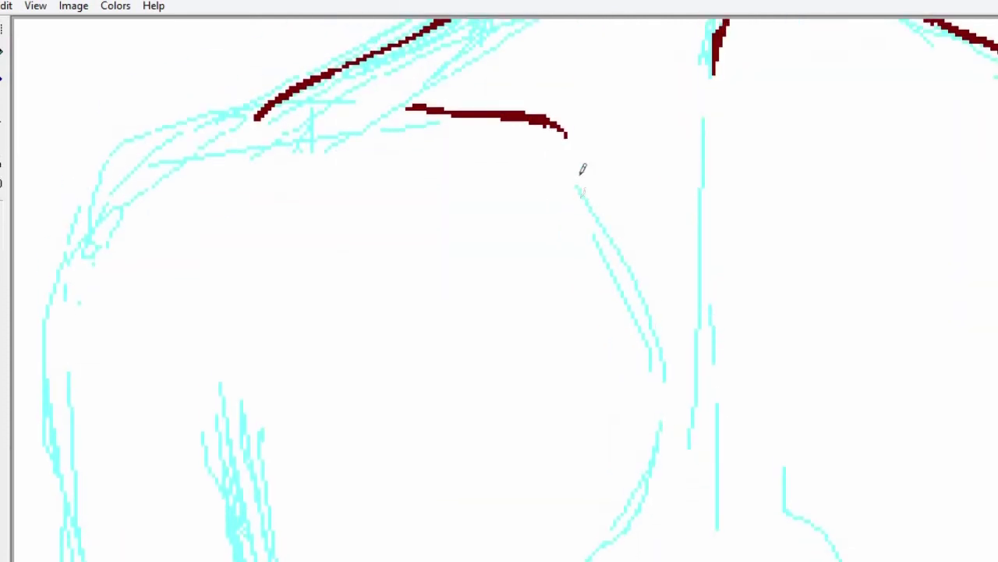
drag(581, 190, 659, 328)
mouse_move(638, 287)
mouse_down()
mouse_move(664, 419)
mouse_move(632, 519)
mouse_up()
scroll(632, 519, down, 5)
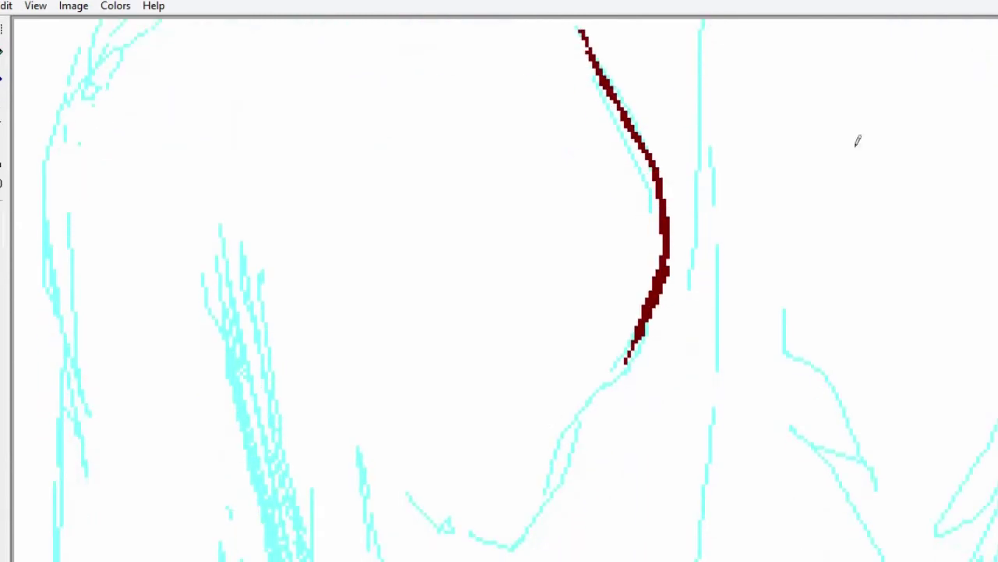
mouse_move(643, 326)
mouse_down()
mouse_move(539, 490)
mouse_move(625, 360)
mouse_move(561, 436)
mouse_up()
mouse_move(396, 480)
mouse_down()
mouse_move(488, 515)
mouse_move(351, 454)
mouse_up()
Ink the left armpit line, clean up the stray strokes beside it and thicken the shoulder blade's lower edge.
mouse_move(195, 285)
mouse_down()
mouse_move(290, 473)
mouse_move(213, 318)
mouse_up()
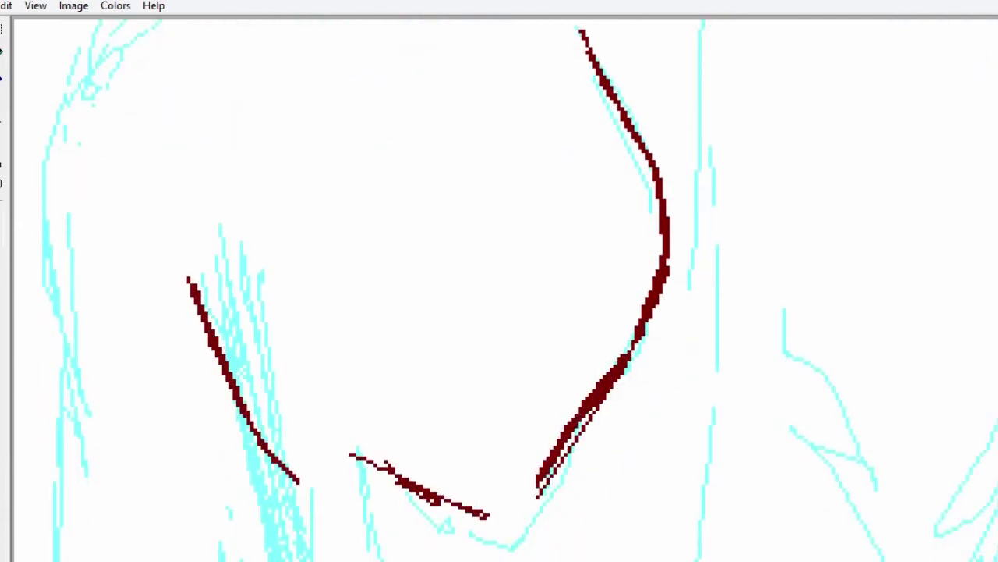
scroll(297, 312, down, 9)
mouse_move(264, 152)
mouse_down()
mouse_move(318, 240)
mouse_move(337, 289)
mouse_up()
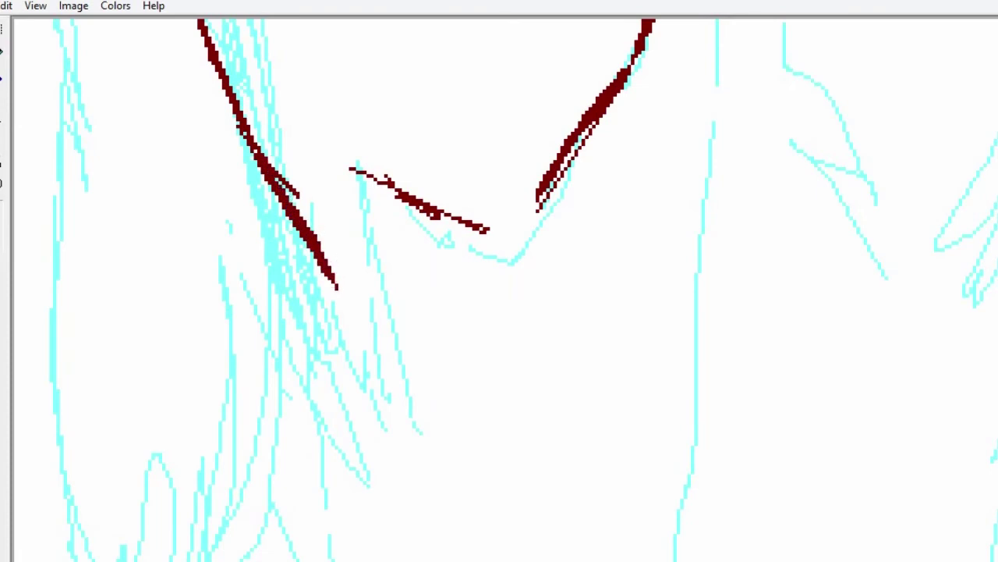
drag(223, 56, 330, 218)
key(ctrl+z)
mouse_move(288, 148)
mouse_down()
mouse_move(305, 170)
mouse_move(267, 95)
mouse_up()
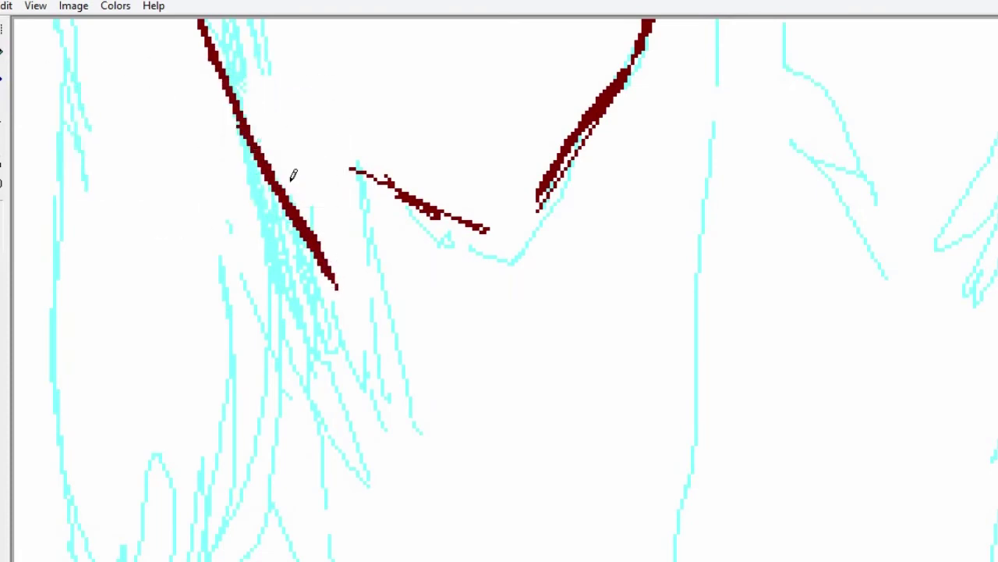
drag(376, 169, 443, 210)
Ink the left side of the torso from the armpit down past the waist and thicken the line at the waist.
mouse_move(246, 121)
mouse_down()
mouse_move(269, 219)
mouse_move(247, 119)
mouse_move(290, 111)
mouse_move(299, 396)
mouse_up()
scroll(499, 289, down, 3)
drag(288, 282, 294, 409)
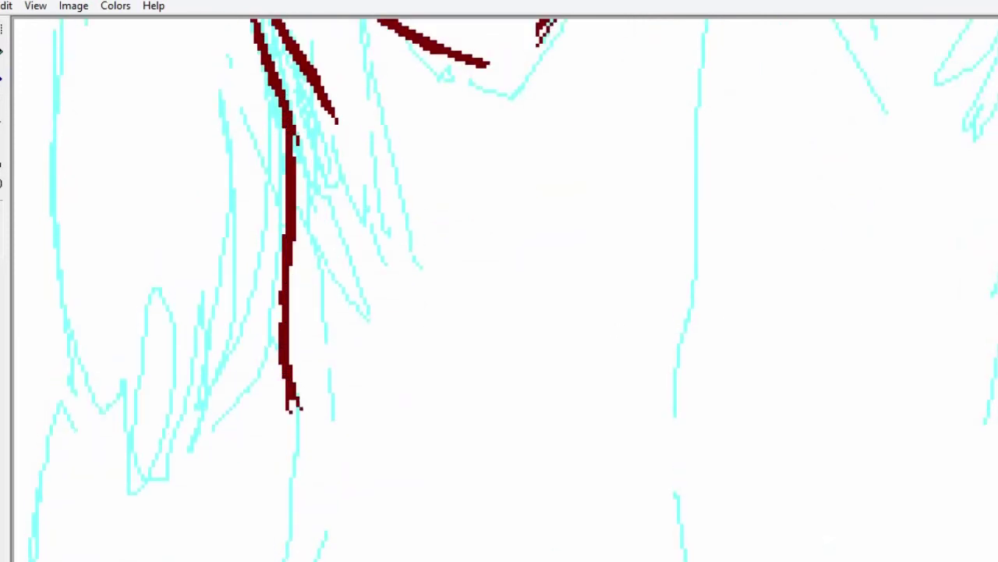
click(152, 117)
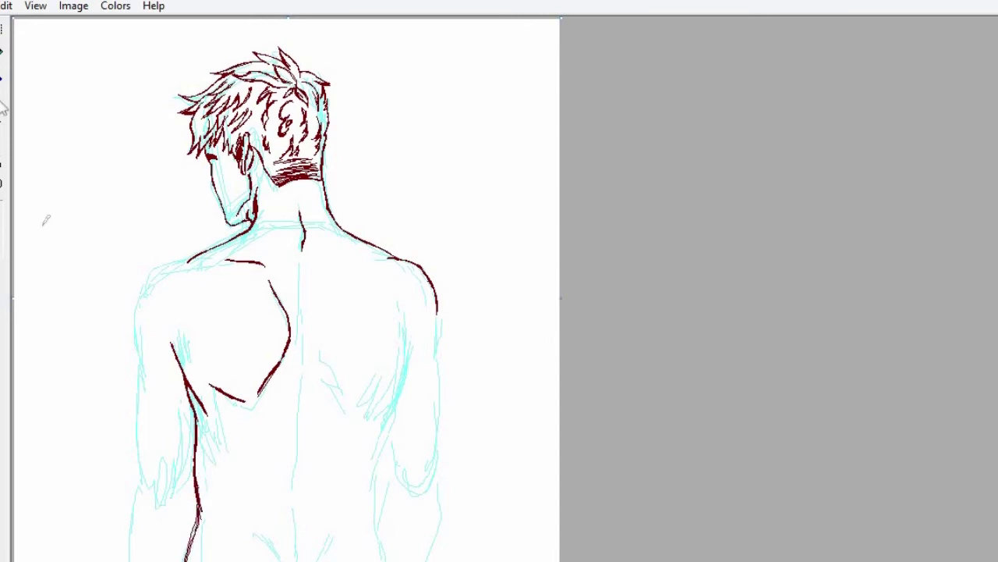
click(3, 78)
click(224, 521)
mouse_move(536, 340)
mouse_down()
mouse_move(503, 453)
mouse_move(553, 254)
mouse_move(541, 168)
mouse_up()
click(1, 52)
drag(538, 304, 530, 231)
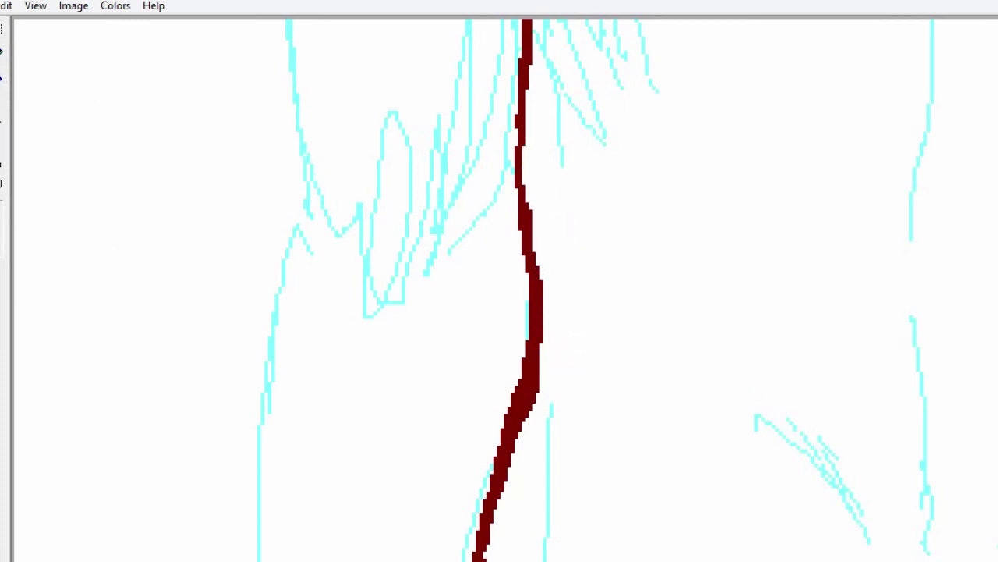
Ink the two slanted lines on either side of the spine at the lower back.
scroll(499, 290, right, 3)
mouse_move(644, 535)
mouse_down()
mouse_move(545, 429)
mouse_move(644, 532)
mouse_move(621, 490)
mouse_up()
drag(772, 544, 837, 447)
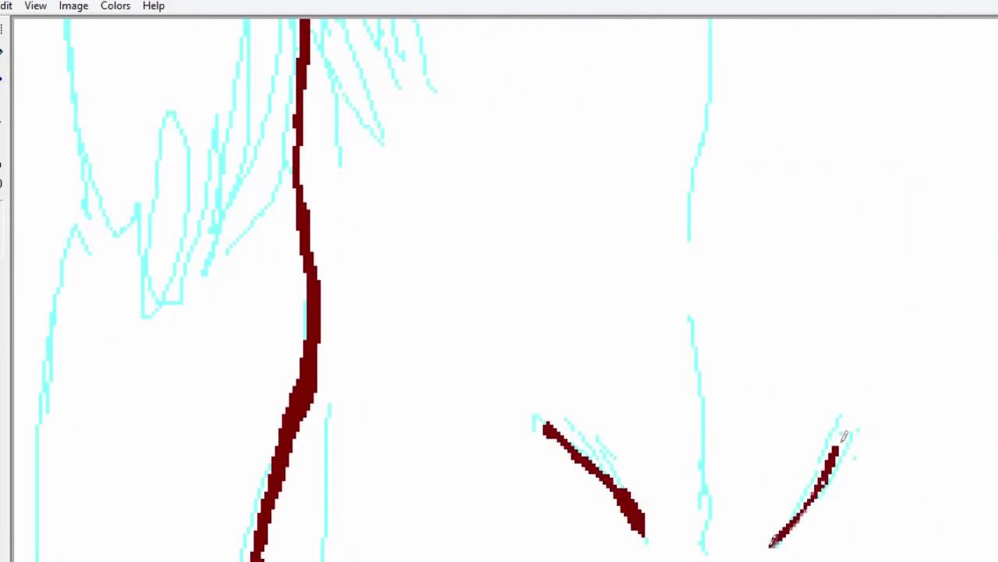
Ink the spine line from the lower back up to the middle of the back.
mouse_move(704, 542)
mouse_down()
mouse_move(692, 187)
mouse_move(705, 437)
mouse_up()
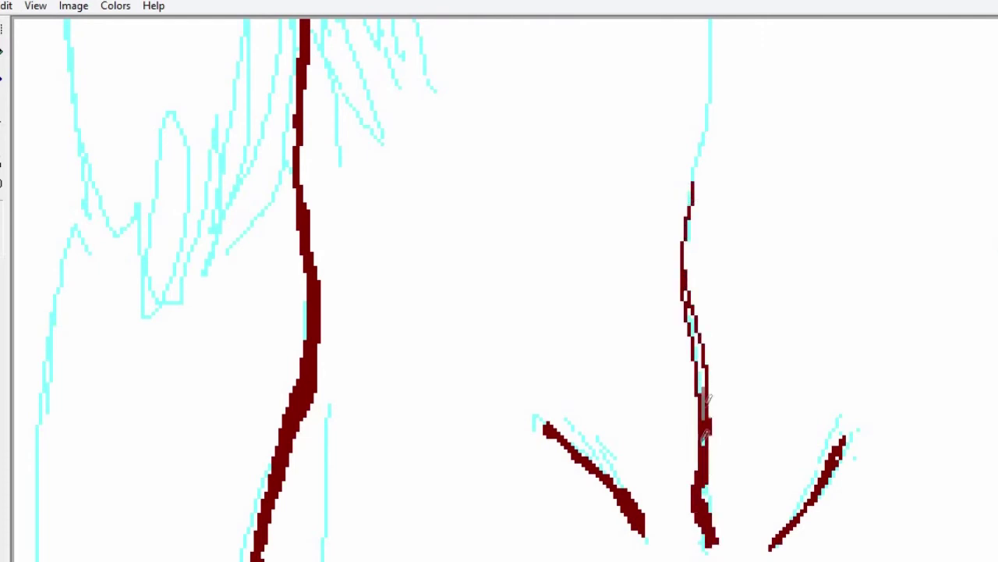
mouse_move(704, 397)
mouse_down()
mouse_move(687, 257)
mouse_move(692, 172)
mouse_up()
scroll(691, 172, up, 4)
mouse_move(692, 419)
mouse_down()
mouse_move(745, 212)
mouse_move(724, 316)
mouse_up()
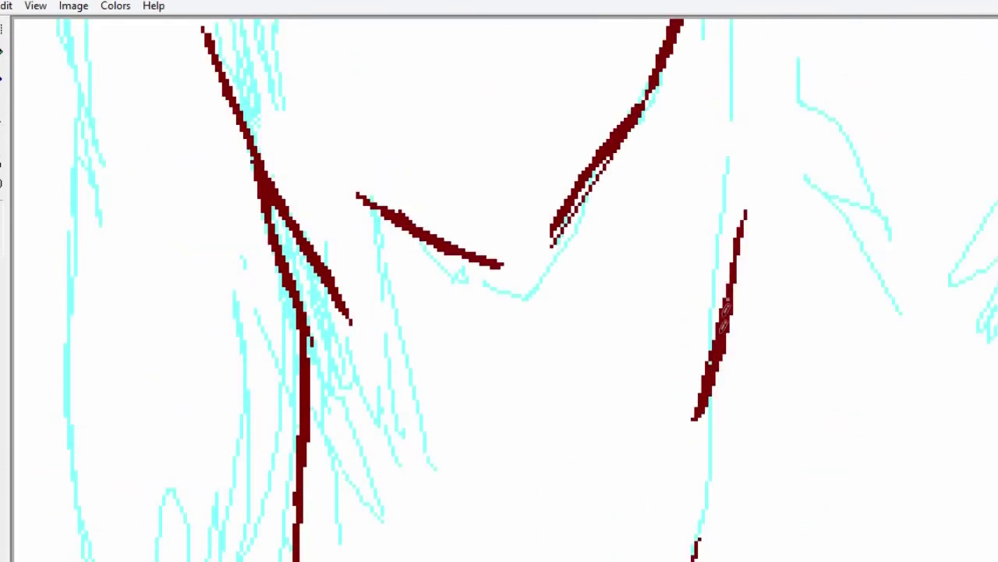
mouse_move(745, 212)
mouse_down()
mouse_move(752, 122)
mouse_move(740, 228)
mouse_up()
Ink the lower edge of the right shoulder blade and the line from the right armpit down the side toward the waist.
scroll(832, 430, up, 1)
scroll(791, 364, right, 3)
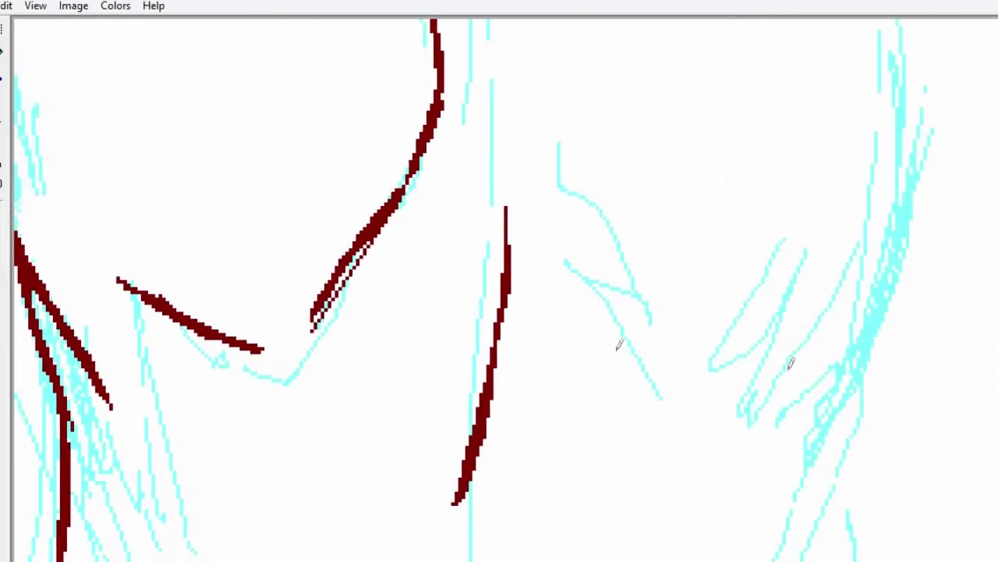
scroll(791, 363, down, 3)
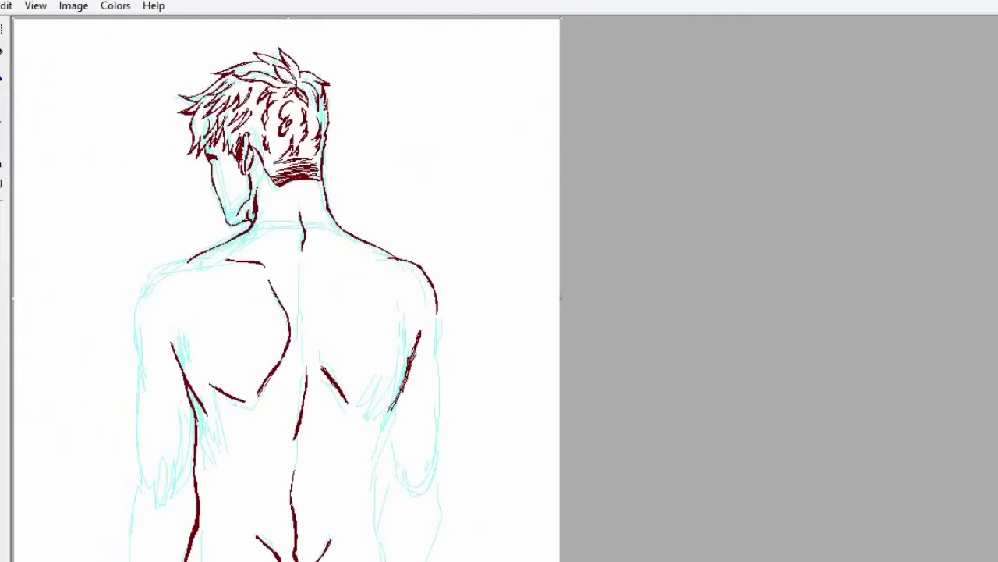
click(383, 361)
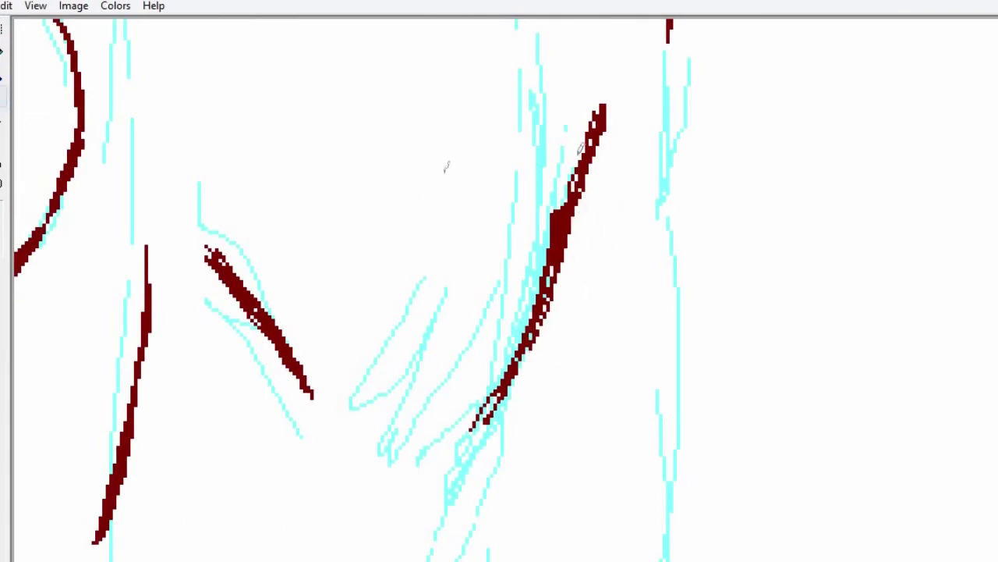
mouse_move(578, 187)
mouse_down()
mouse_move(541, 322)
mouse_move(473, 432)
mouse_up()
scroll(490, 405, down, 2)
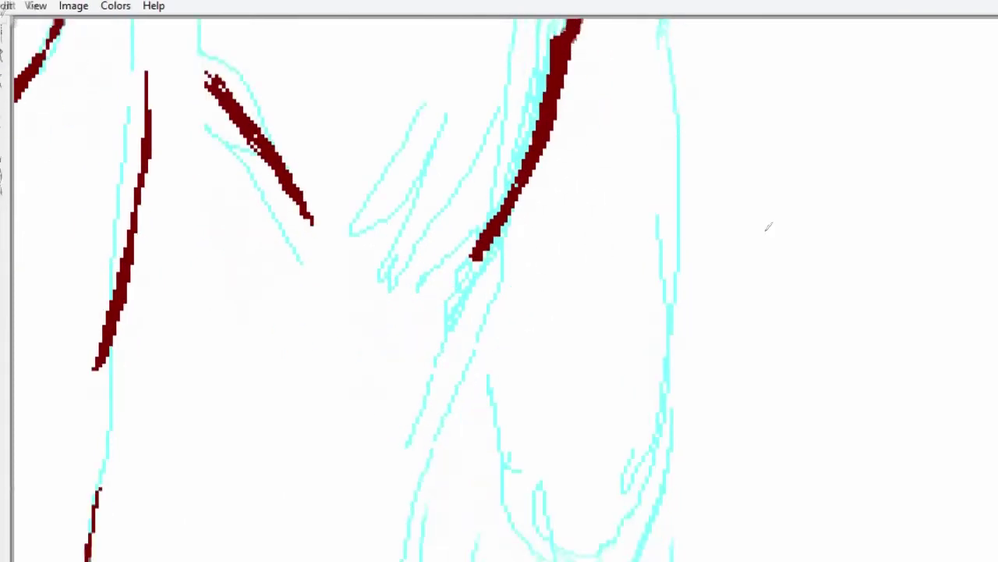
drag(499, 226, 411, 528)
mouse_move(509, 200)
mouse_down()
mouse_move(482, 351)
mouse_move(438, 470)
mouse_up()
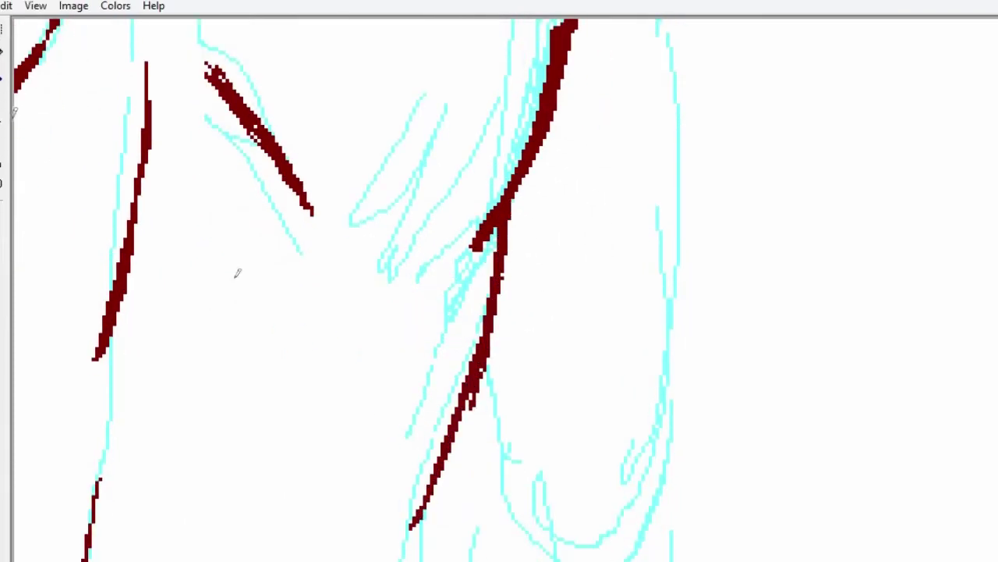
Ink the right elbow's curved tip and the short lines branching off the torso toward the inner elbow.
click(1, 53)
drag(495, 347, 496, 378)
scroll(499, 312, down, 3)
mouse_move(538, 281)
mouse_down()
mouse_move(565, 346)
mouse_move(612, 358)
mouse_move(665, 207)
mouse_up()
mouse_move(460, 203)
mouse_down()
mouse_move(502, 312)
mouse_move(498, 376)
mouse_up()
drag(479, 139, 511, 238)
scroll(717, 368, down, 2)
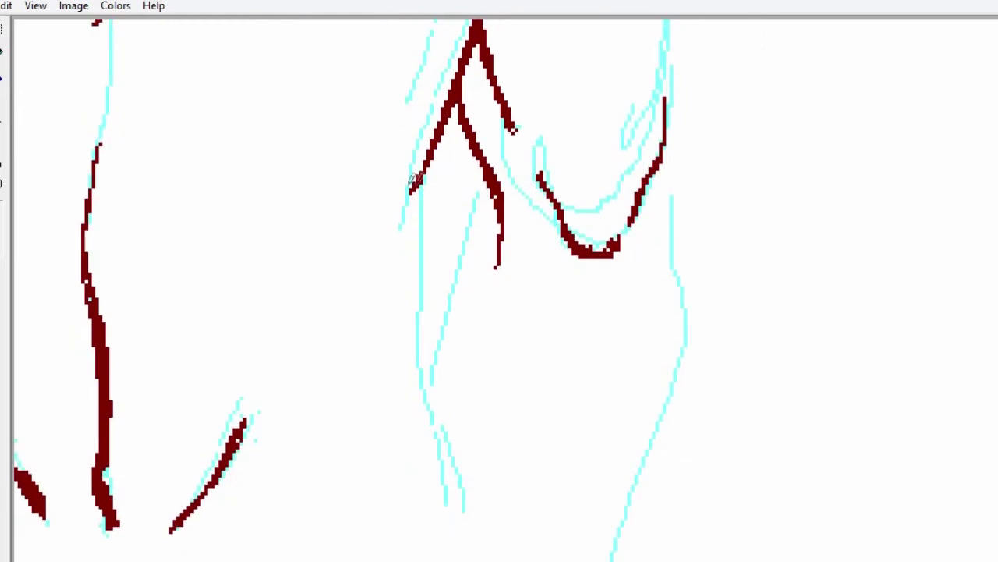
Ink the right forearm's inner and outer contours, with a curved muscle line inside the forearm.
mouse_move(417, 188)
mouse_down()
mouse_move(421, 355)
mouse_move(476, 560)
mouse_up()
mouse_move(490, 183)
mouse_down()
mouse_move(437, 398)
mouse_move(454, 290)
mouse_up()
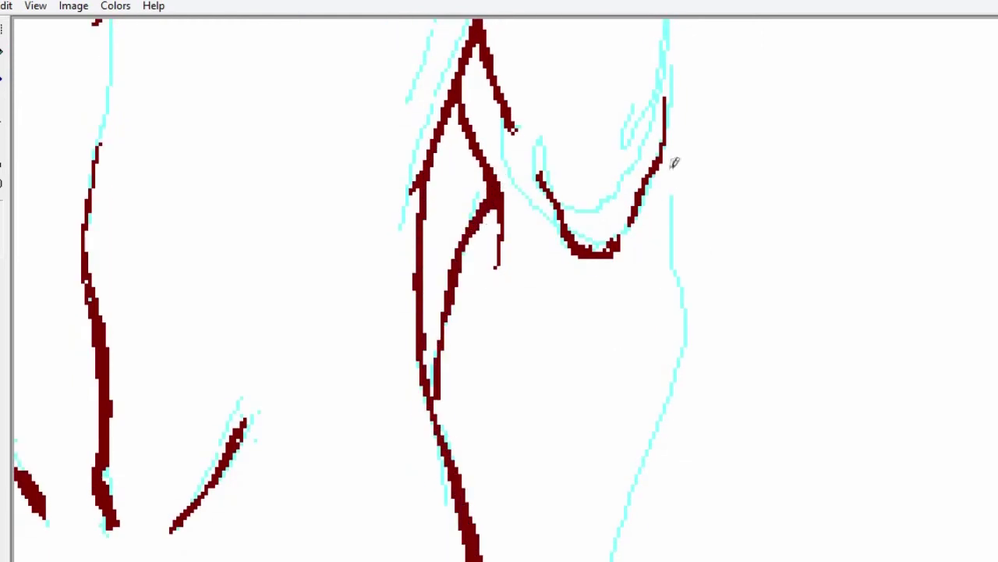
mouse_move(674, 162)
mouse_down()
mouse_move(596, 557)
mouse_move(665, 156)
mouse_move(678, 273)
mouse_move(639, 446)
mouse_up()
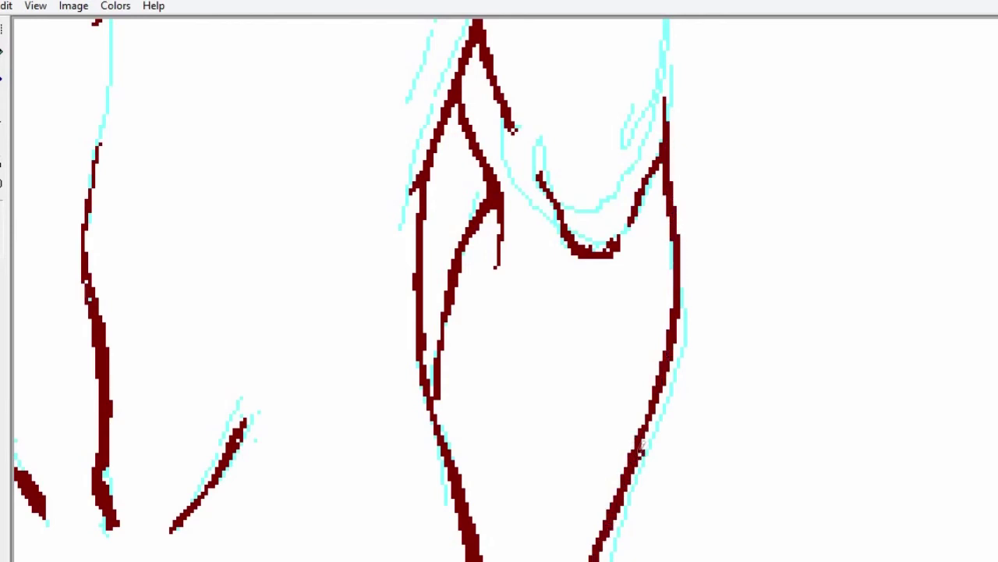
Ink the outer contour of the right upper arm from below the shoulder down to the elbow.
scroll(505, 288, up, 6)
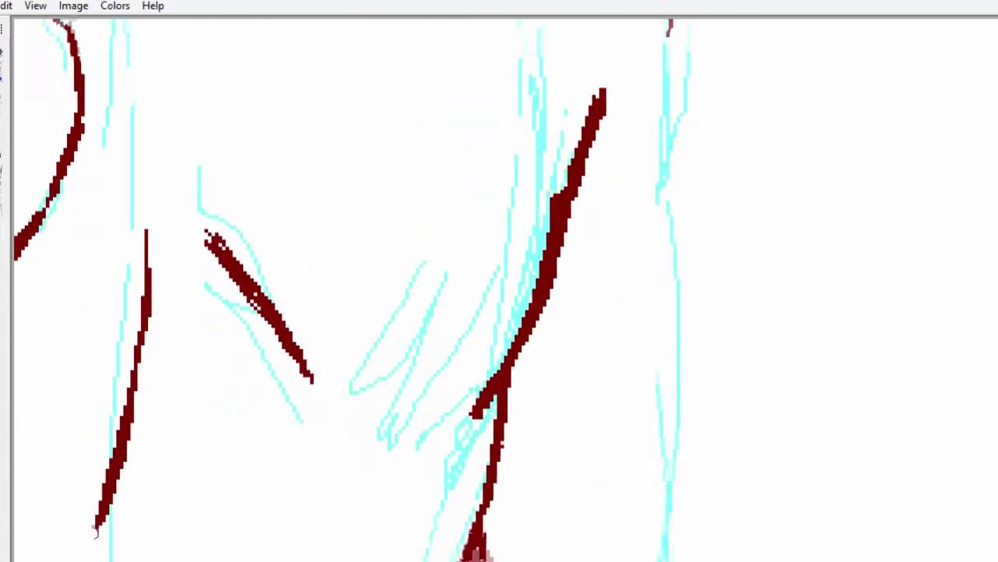
drag(671, 119, 658, 293)
scroll(967, 342, down, 2)
mouse_move(680, 126)
mouse_down()
mouse_move(663, 538)
mouse_move(680, 195)
mouse_move(693, 366)
mouse_move(662, 513)
mouse_up()
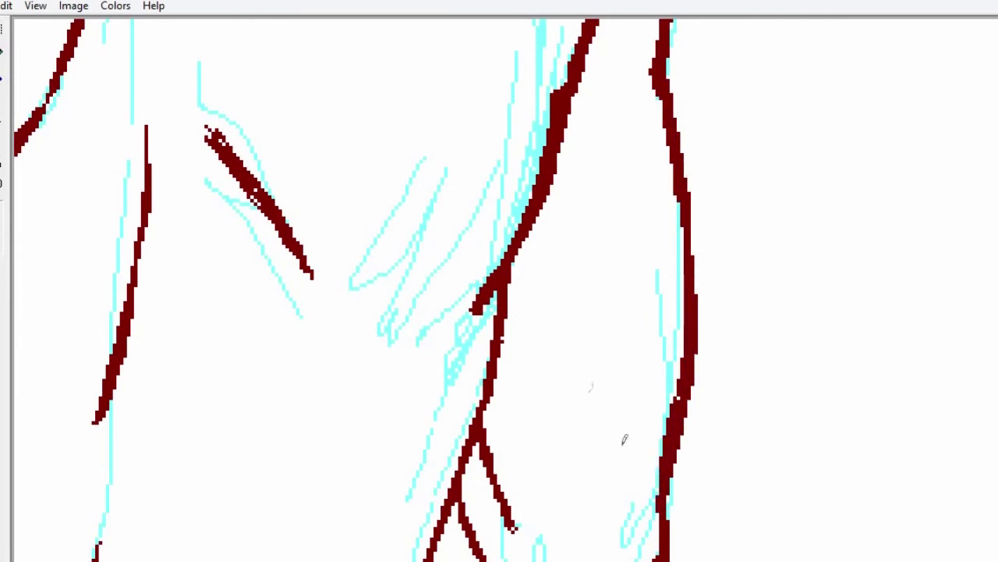
click(2, 83)
click(231, 522)
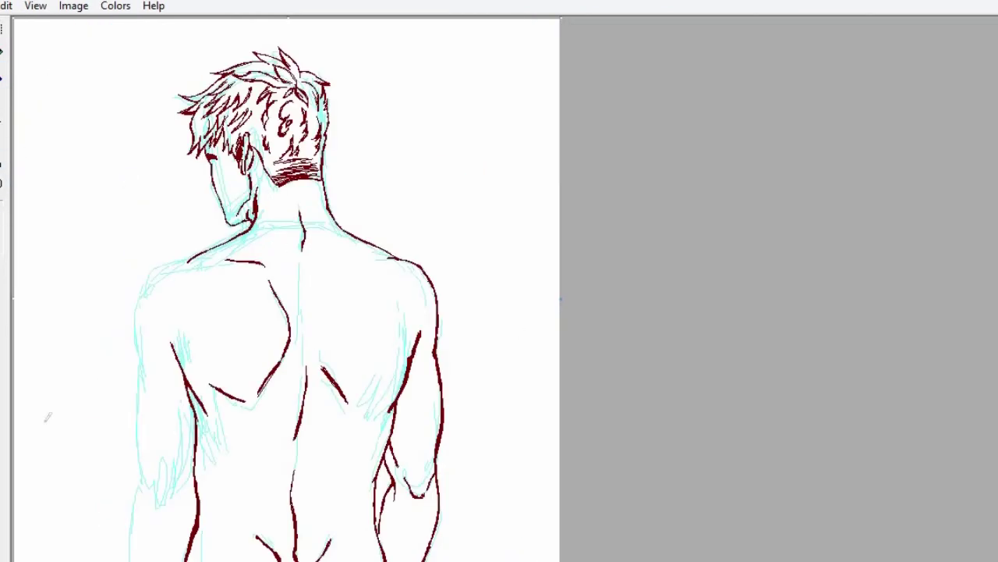
Ink the left shoulder's curve from the neck slope around to the top of the arm and thicken it.
click(2, 76)
click(201, 299)
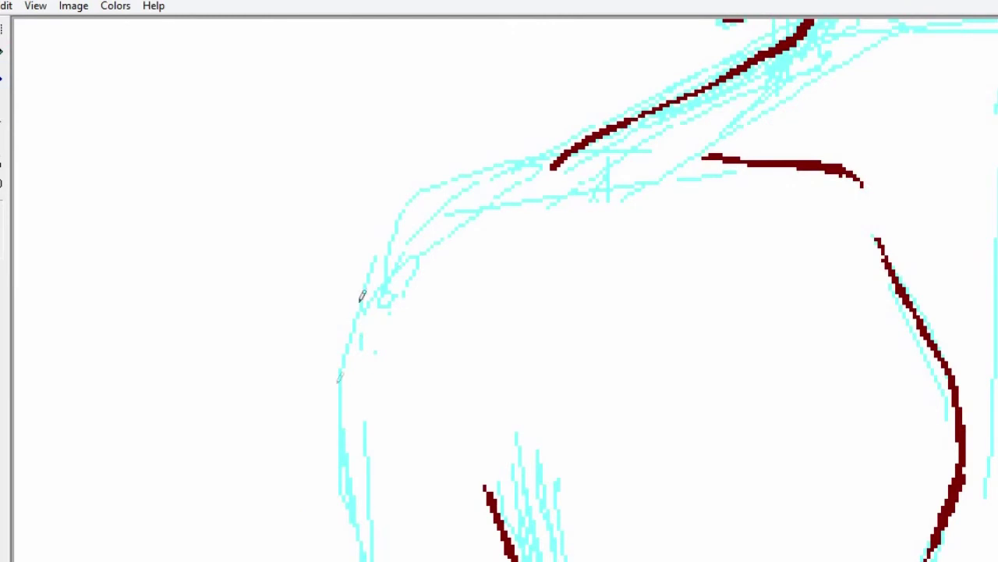
scroll(361, 296, down, 5)
scroll(376, 279, up, 5)
drag(374, 278, 560, 167)
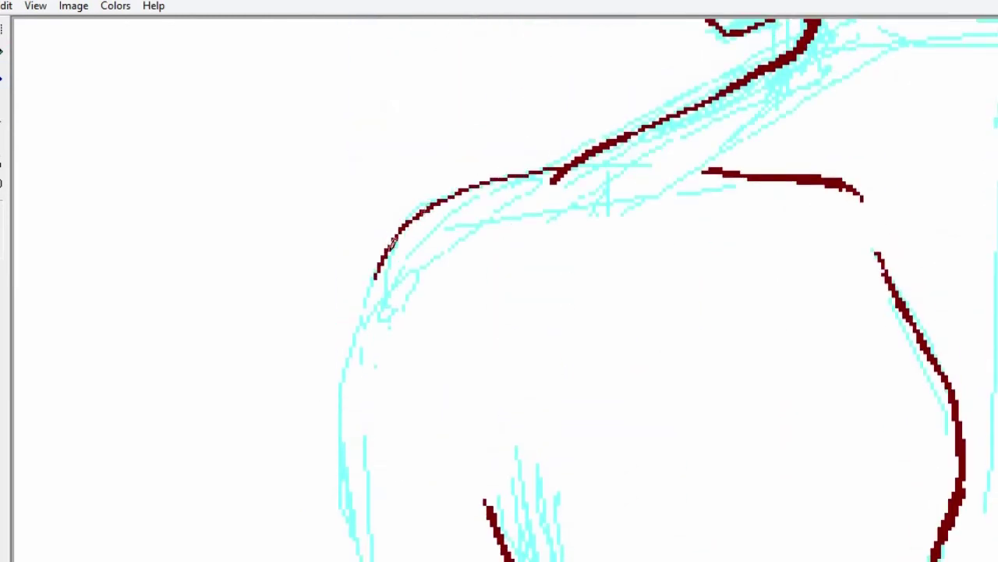
mouse_move(388, 253)
mouse_down()
mouse_move(560, 170)
mouse_move(552, 180)
mouse_up()
drag(373, 280, 342, 411)
drag(393, 248, 345, 385)
key(ctrl+z)
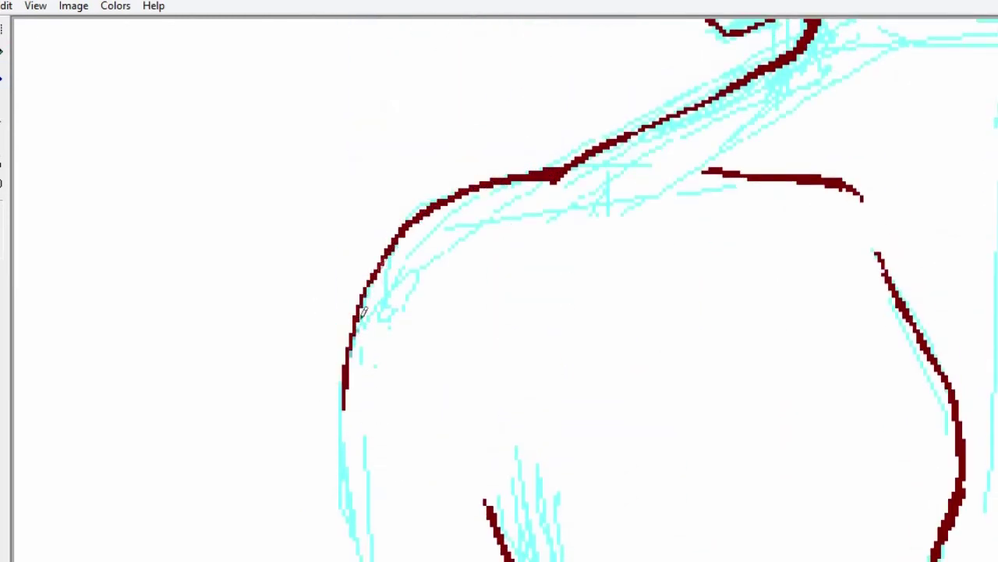
Ink the outer contour of the left upper arm and a short line below the left armpit.
mouse_move(398, 240)
mouse_down()
mouse_move(348, 360)
mouse_move(354, 522)
mouse_up()
scroll(356, 374, down, 3)
drag(351, 212, 388, 353)
scroll(546, 438, up, 5)
scroll(636, 425, down, 6)
drag(570, 117, 549, 206)
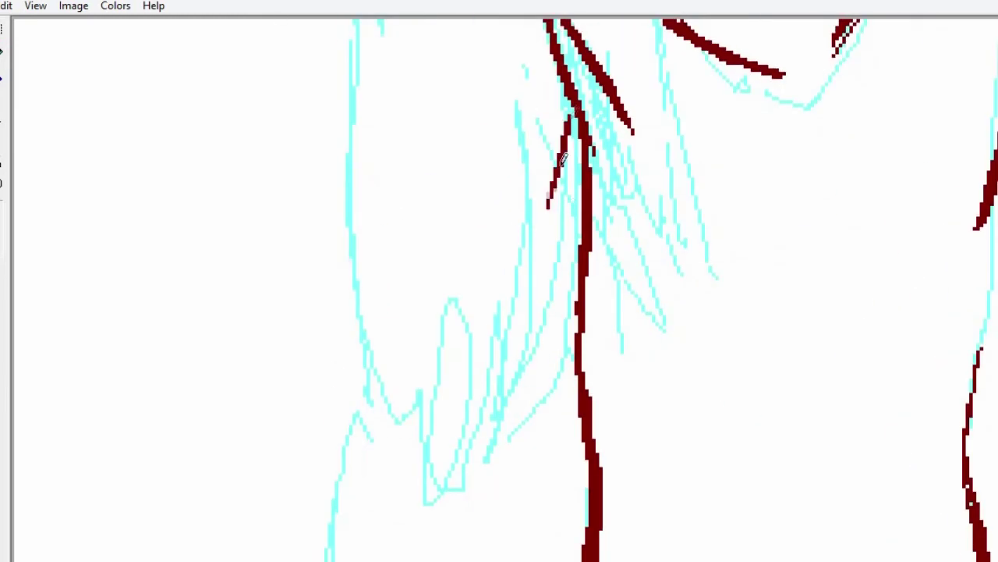
Ink the left arm's remaining contours and thicken the elbow tip and the inner forearm line.
right_click(156, 146)
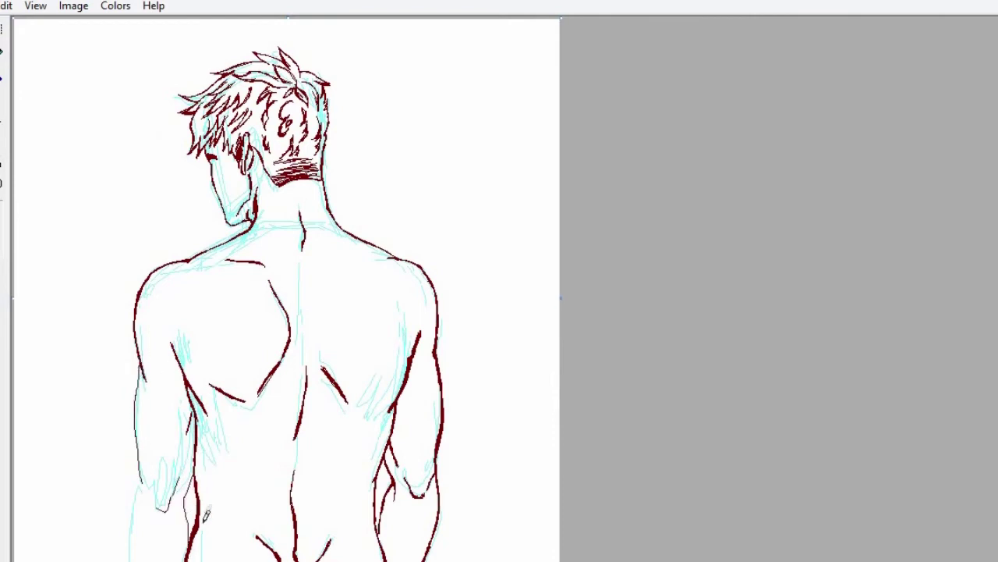
drag(138, 484, 130, 561)
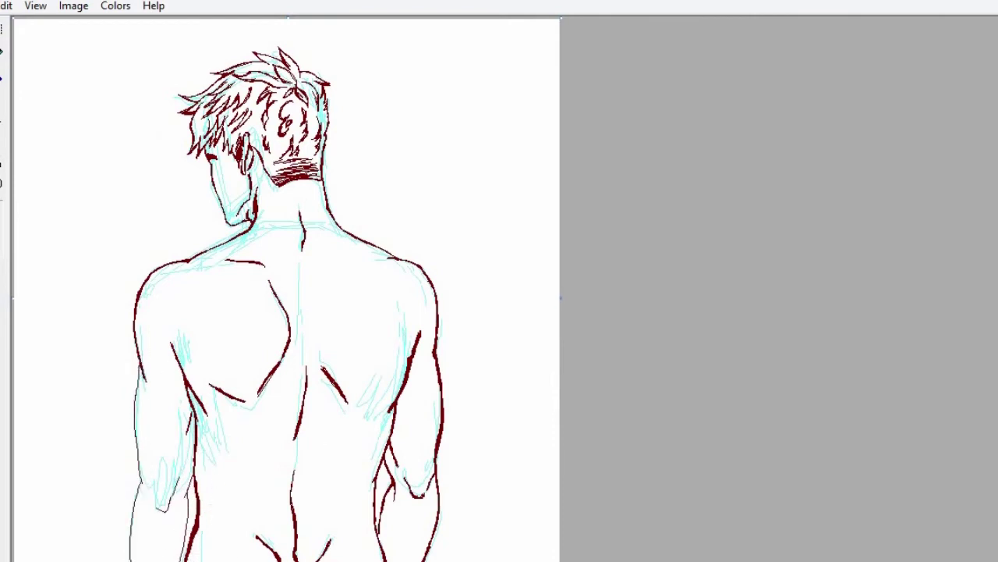
click(206, 461)
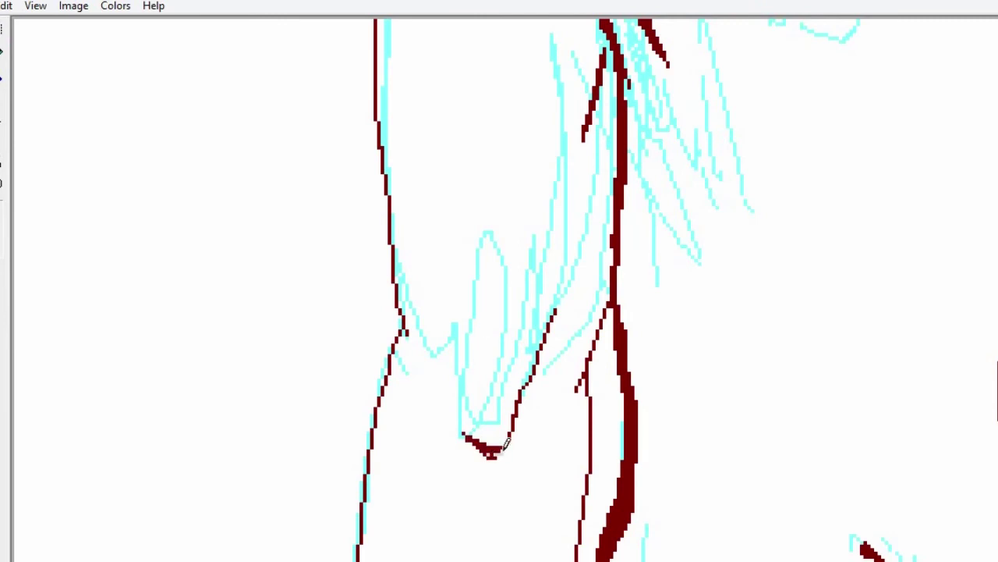
mouse_move(506, 442)
mouse_down()
mouse_move(573, 291)
mouse_move(593, 367)
mouse_move(584, 374)
mouse_move(576, 559)
mouse_up()
scroll(575, 546, down, 2)
drag(572, 447, 540, 551)
drag(556, 493, 538, 559)
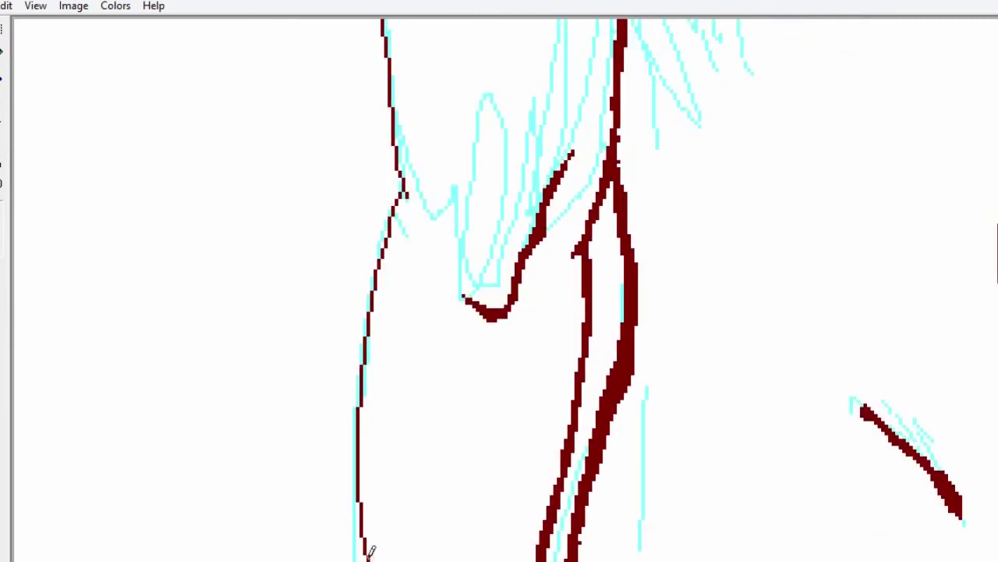
Thicken the outer contour of the left arm from the forearm up past the elbow to the upper arm.
mouse_move(366, 560)
mouse_down()
mouse_move(356, 385)
mouse_move(402, 181)
mouse_up()
scroll(380, 284, up, 3)
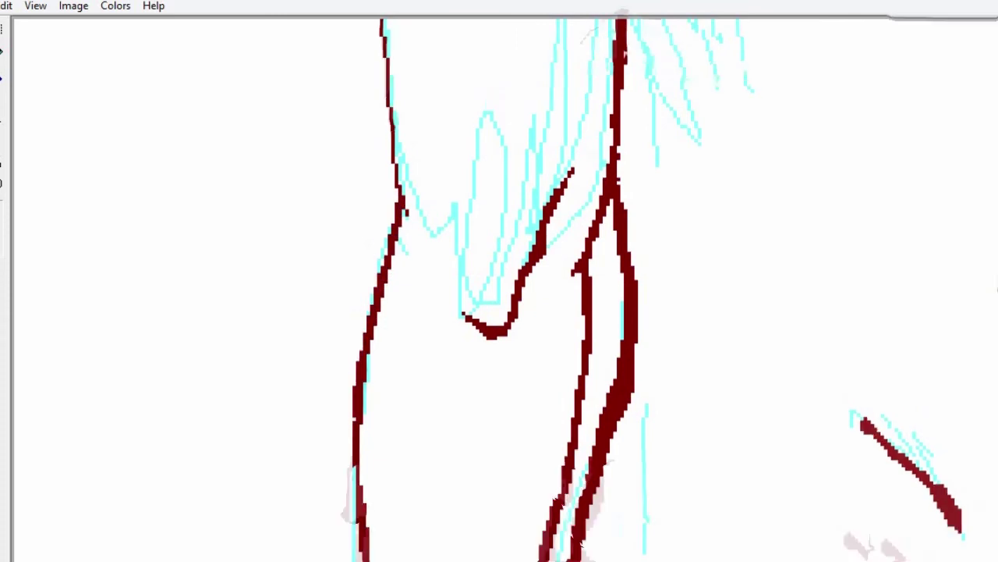
drag(373, 89, 399, 296)
scroll(406, 328, up, 5)
drag(393, 158, 379, 374)
drag(392, 293, 404, 227)
Ink the upper spine and the inner edge of the right shoulder blade, undoing the stray stroke beside the spine.
click(528, 196)
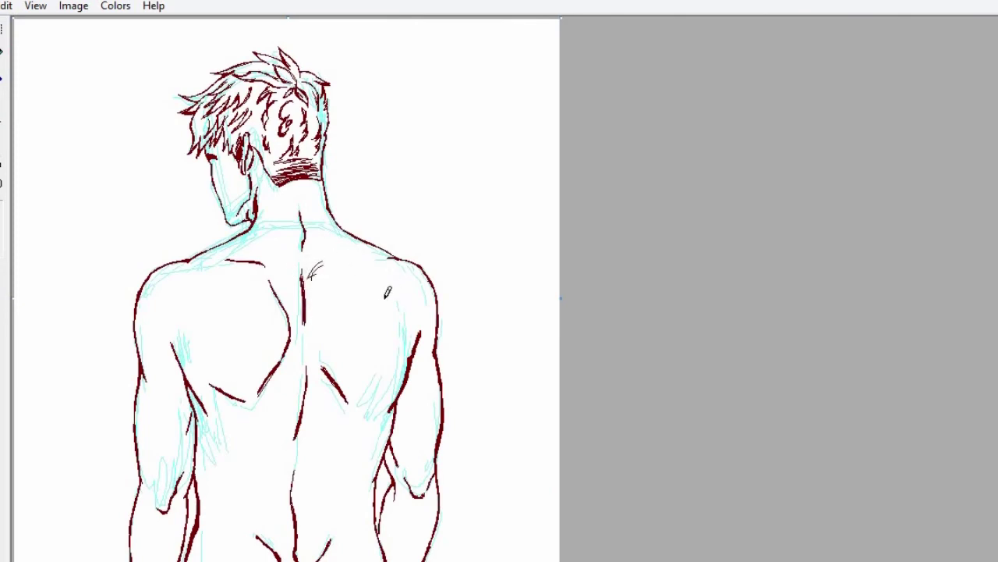
key(ctrl+z)
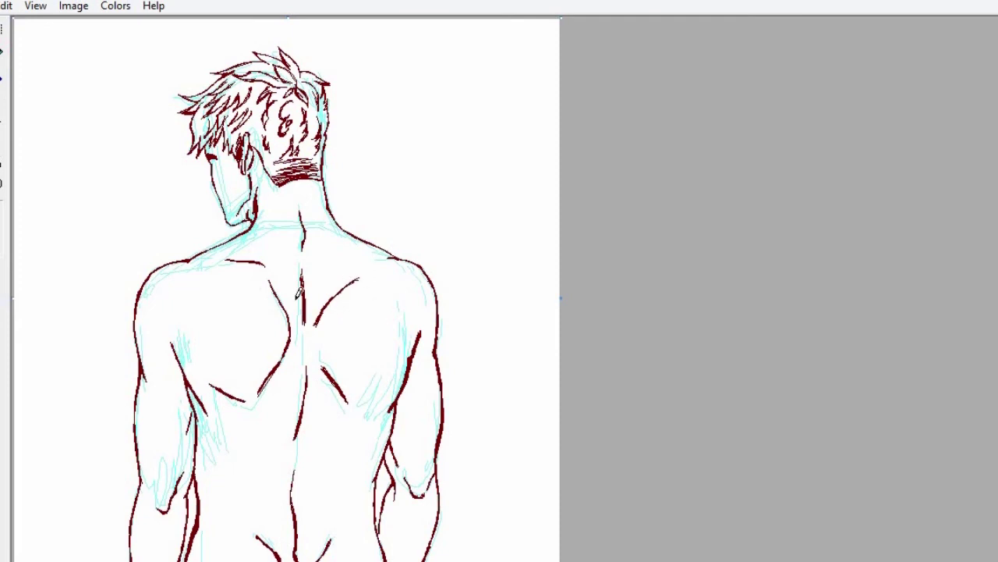
Define a muted red shading color and add it to the custom colors.
click(115, 5)
click(60, 24)
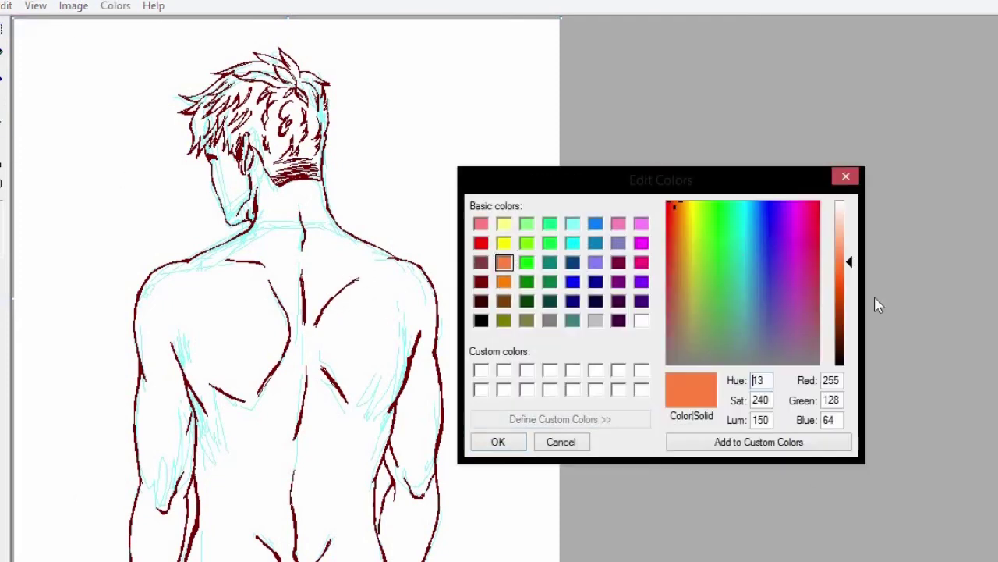
drag(751, 309, 763, 355)
click(847, 273)
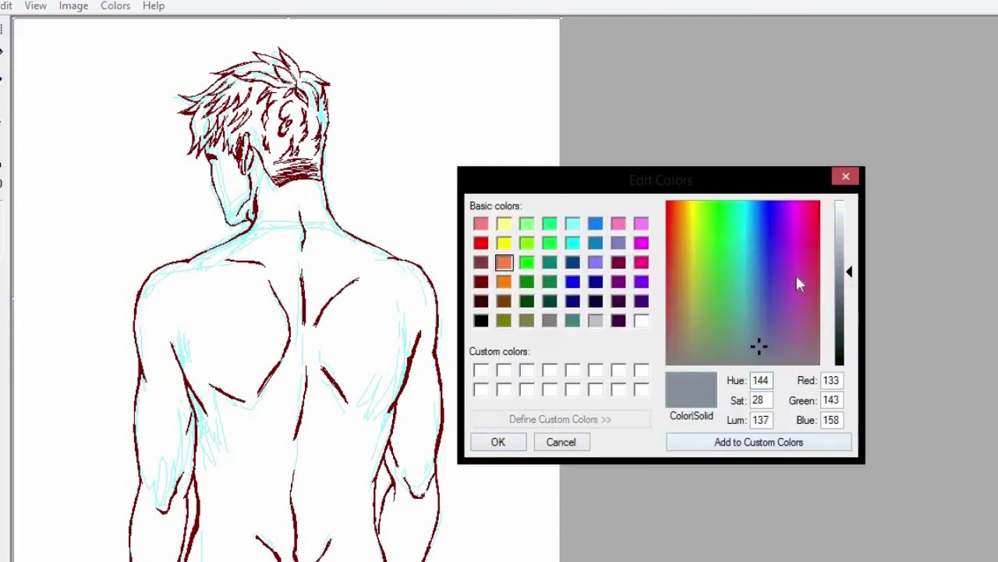
drag(680, 305, 676, 299)
click(759, 441)
click(498, 441)
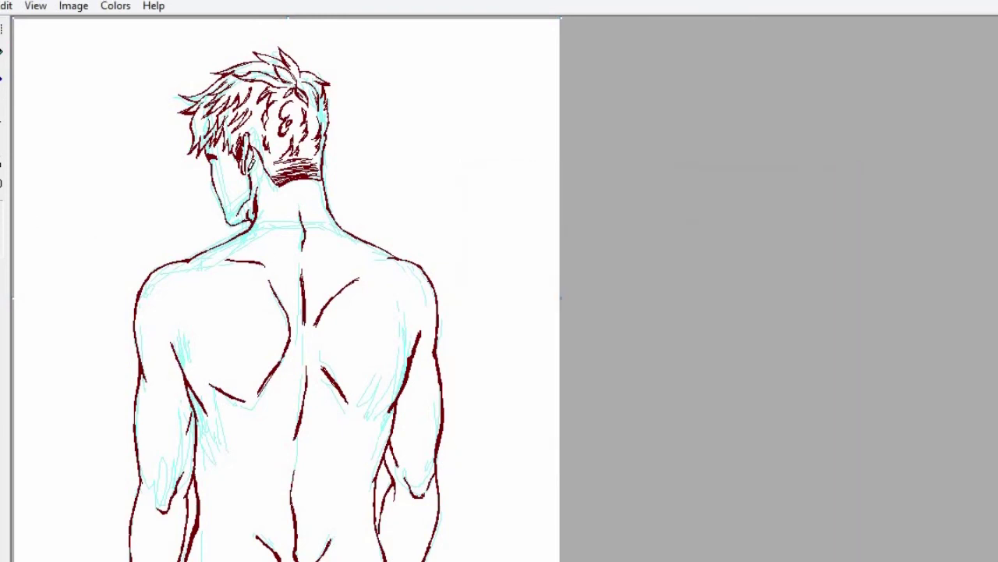
Outline the shadow along the side of the neck and under the jaw in the muted red.
click(2, 75)
click(312, 180)
click(1, 52)
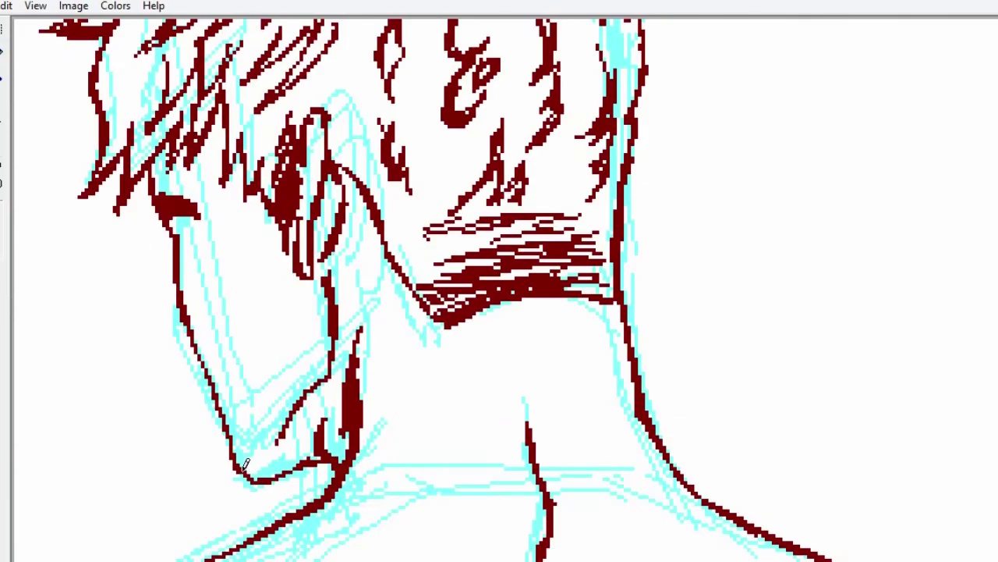
mouse_move(382, 248)
mouse_down()
mouse_move(379, 447)
mouse_move(285, 521)
mouse_up()
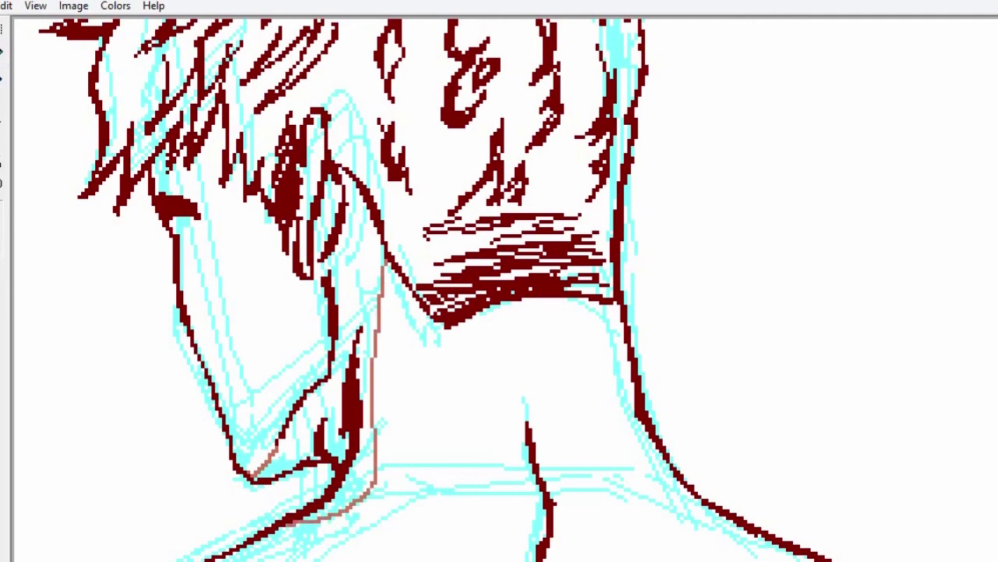
scroll(237, 397, up, 2)
scroll(226, 359, down, 3)
Erase the cyan sketch from the figure, leaving only the dark red ink and the shadow outline.
click(2, 75)
click(110, 160)
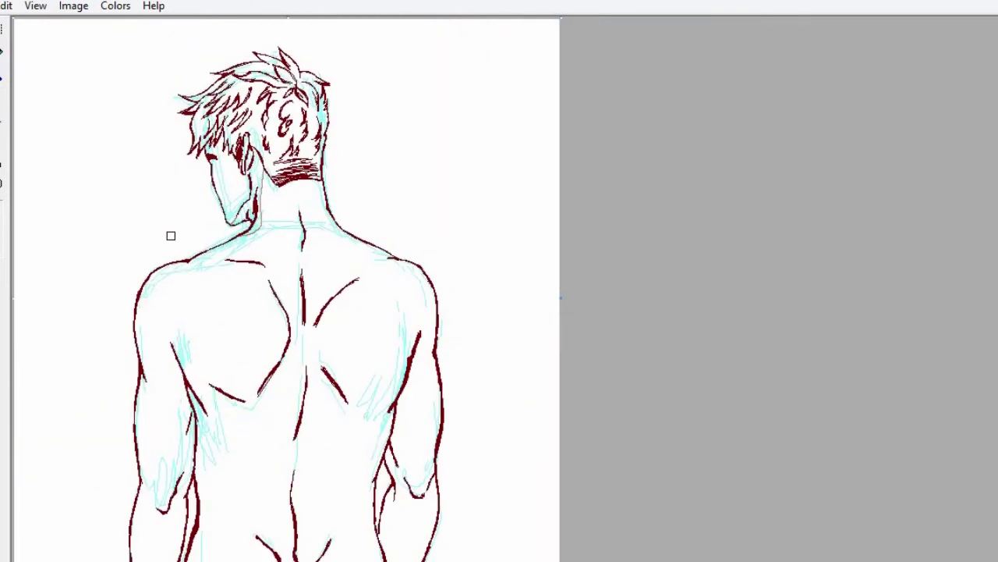
mouse_move(184, 266)
mouse_down()
mouse_move(250, 230)
mouse_move(208, 107)
mouse_move(327, 171)
mouse_move(397, 322)
mouse_move(432, 492)
mouse_move(286, 495)
mouse_move(141, 546)
mouse_move(293, 380)
mouse_move(284, 372)
mouse_move(329, 379)
mouse_move(444, 430)
mouse_move(203, 496)
mouse_move(147, 327)
mouse_up()
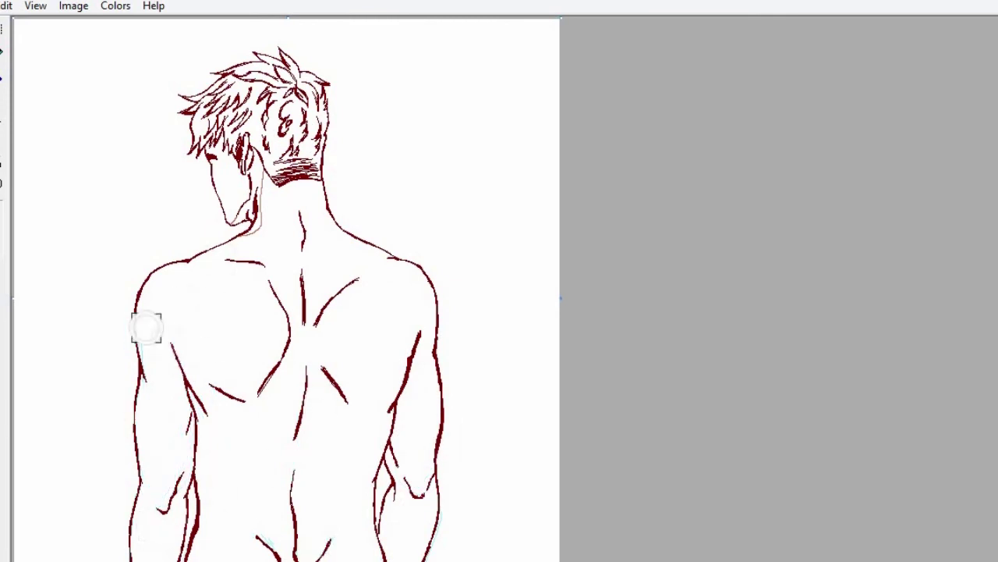
Outline the shadow edge on the cheek and fill the cheek, ear and neck shadow with the muted red.
click(4, 81)
click(233, 209)
click(3, 97)
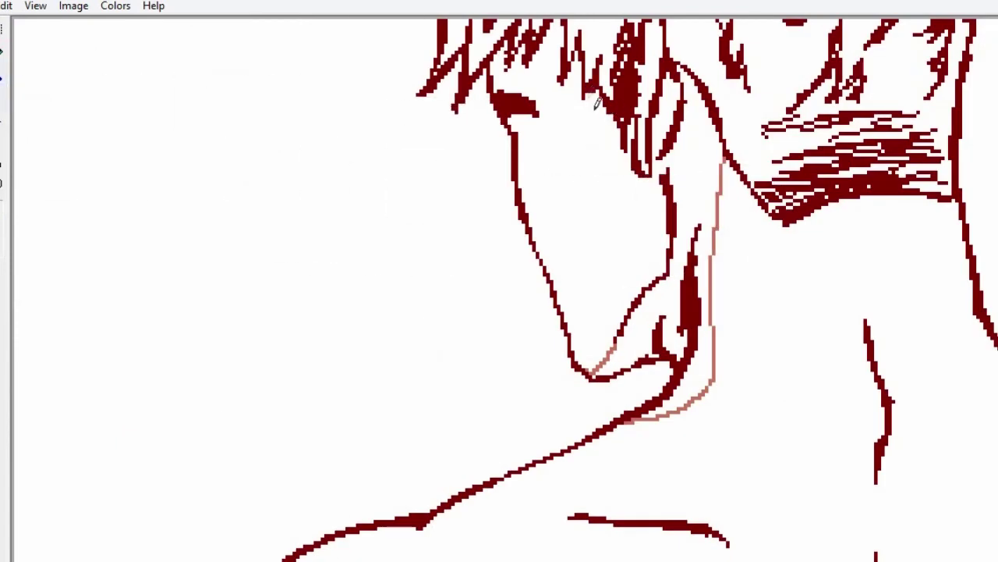
mouse_move(586, 100)
mouse_down()
mouse_move(584, 166)
mouse_move(615, 258)
mouse_move(617, 335)
mouse_up()
click(3, 52)
click(707, 177)
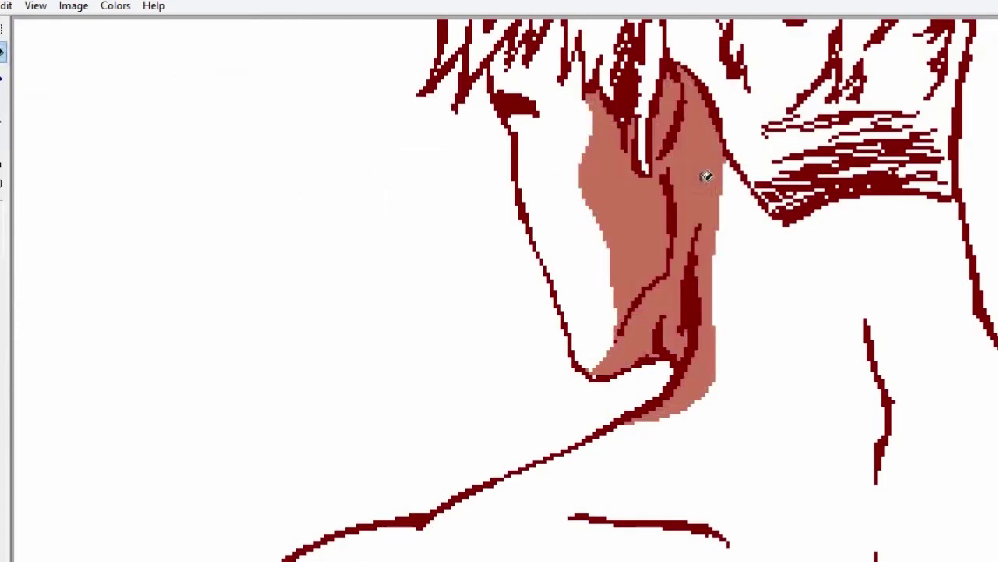
Shade the lower ear and add a muted red shadow beneath the eyebrow down the edge of the face.
scroll(505, 289, up, 3)
scroll(505, 288, right, 3)
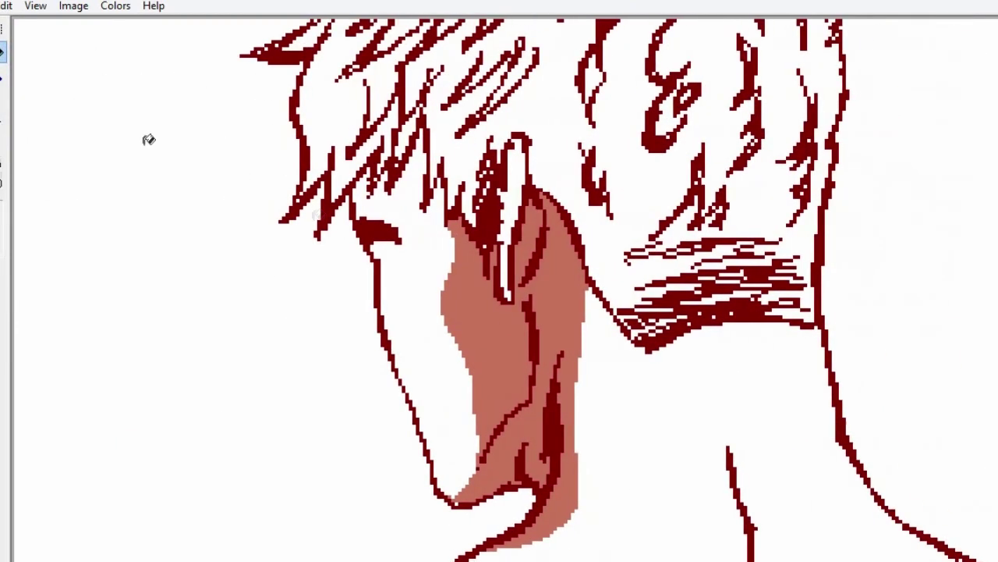
click(505, 230)
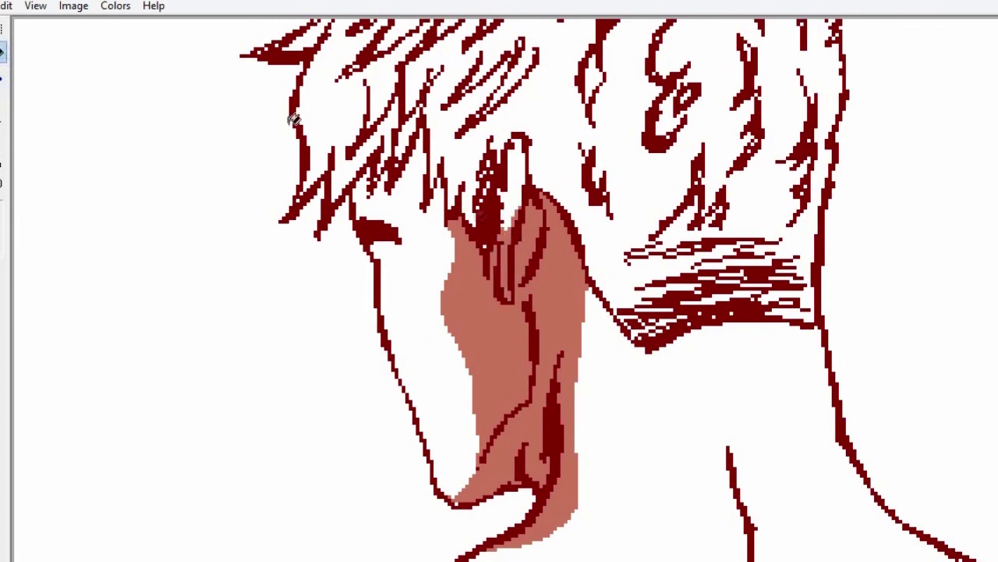
click(4, 51)
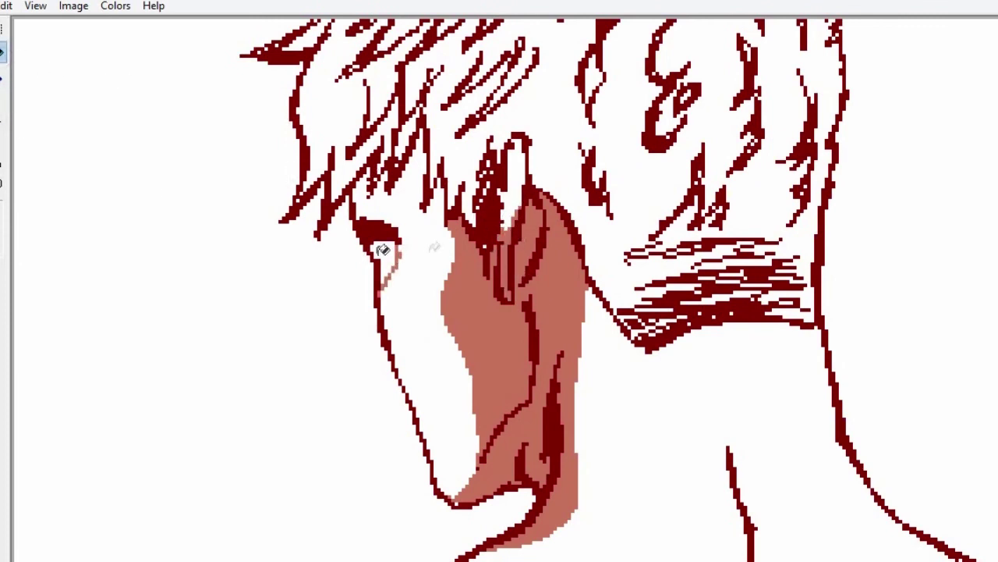
click(381, 248)
mouse_move(385, 287)
mouse_down()
mouse_move(416, 349)
mouse_move(394, 312)
mouse_up()
Outline a shadow around the spine line at the base of the neck and fill it with the muted red.
scroll(985, 290, down, 3)
mouse_move(727, 156)
mouse_down()
mouse_move(767, 262)
mouse_move(738, 420)
mouse_up()
mouse_move(750, 299)
mouse_down()
mouse_move(710, 303)
mouse_move(738, 382)
mouse_up()
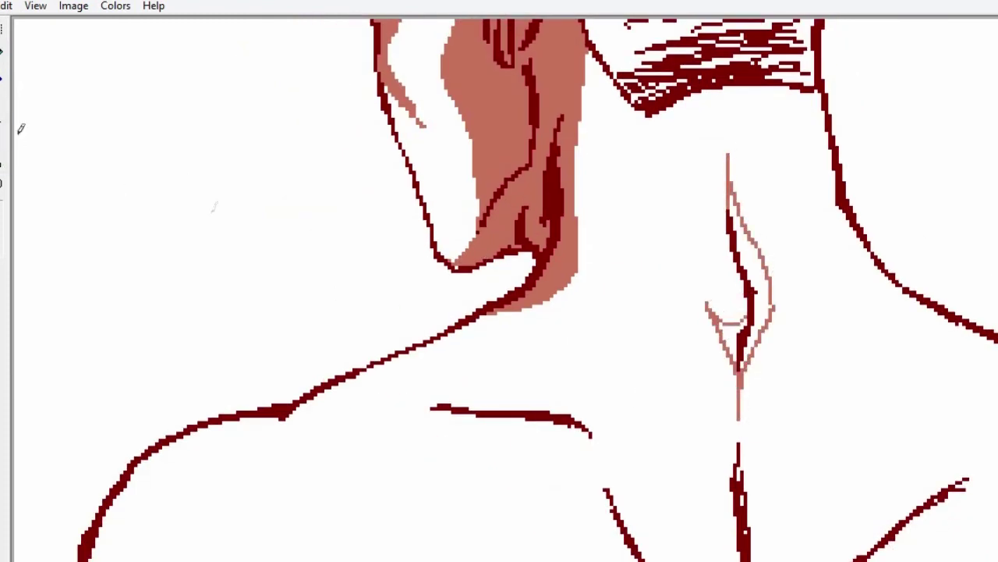
click(752, 265)
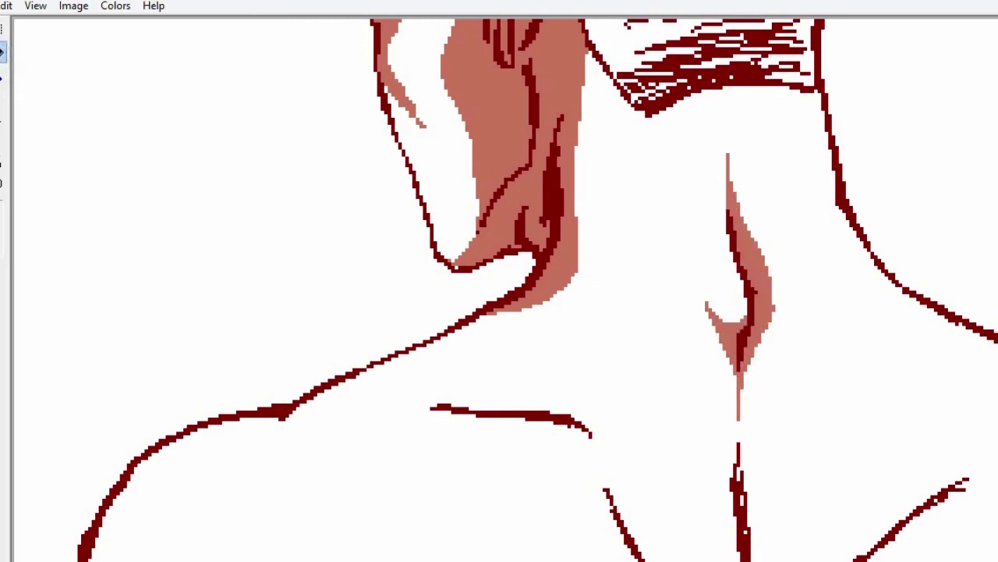
Outline the upper back shadow above both shoulder blades, running in toward the spine.
scroll(499, 289, down, 3)
scroll(500, 288, right, 2)
mouse_move(335, 207)
mouse_down()
mouse_move(513, 196)
mouse_move(640, 401)
mouse_up()
mouse_move(659, 168)
mouse_down()
mouse_move(729, 329)
mouse_move(864, 284)
mouse_up()
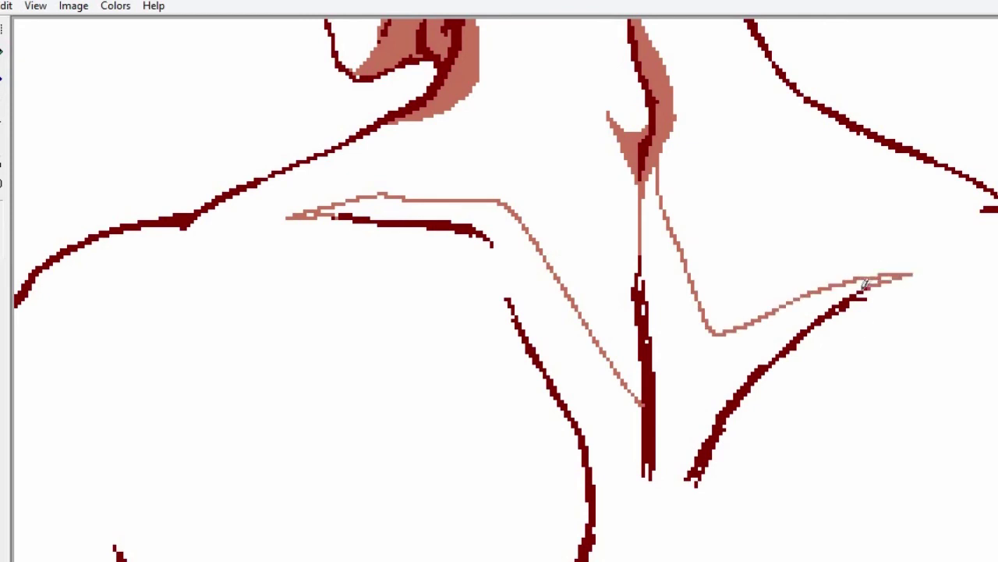
Outline the mid-back shadow around the lower edges of the left shoulder blade, along the spine and beside the right blade.
scroll(499, 288, down, 3)
mouse_move(693, 181)
mouse_down()
mouse_move(694, 228)
mouse_move(696, 206)
mouse_move(720, 335)
mouse_up()
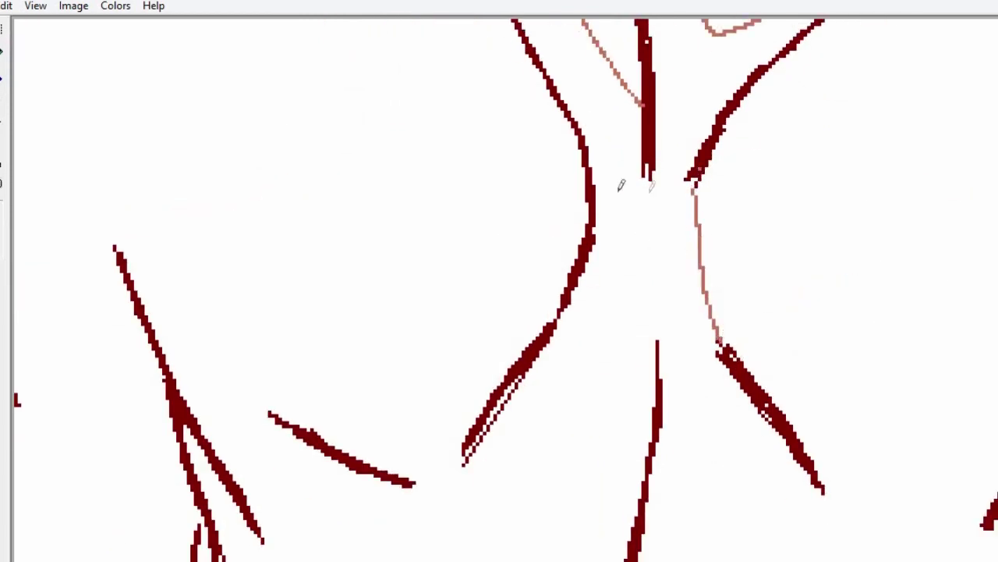
mouse_move(634, 198)
mouse_down()
mouse_move(530, 397)
mouse_move(431, 499)
mouse_move(395, 468)
mouse_move(328, 448)
mouse_move(420, 484)
mouse_move(461, 460)
mouse_move(519, 377)
mouse_move(494, 424)
mouse_up()
drag(648, 164, 662, 332)
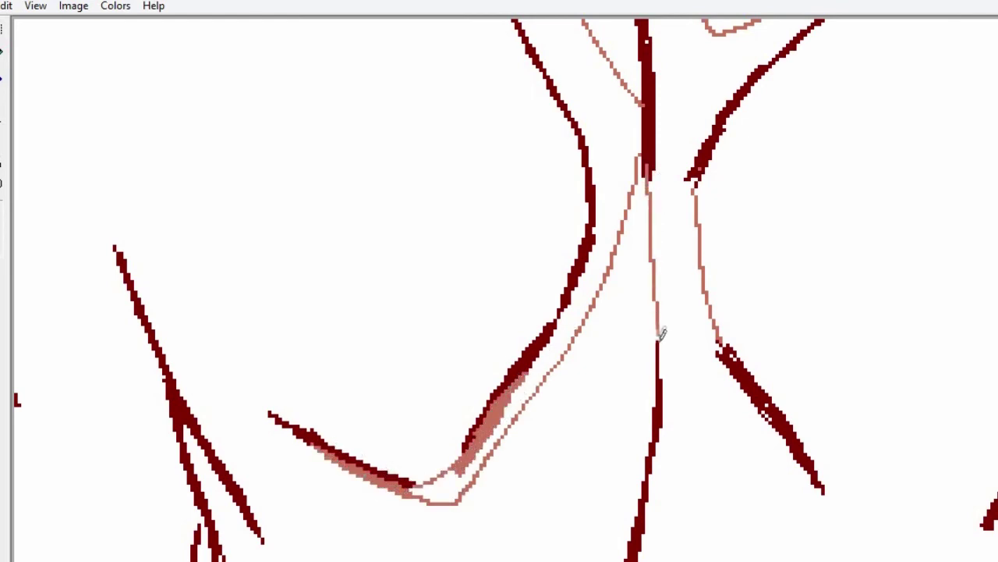
Try to fill the outlined shadow between the shoulder blades with the muted red.
click(6, 55)
click(633, 128)
key(ctrl+z)
click(837, 204)
key(ctrl+z)
scroll(248, 144, up, 4)
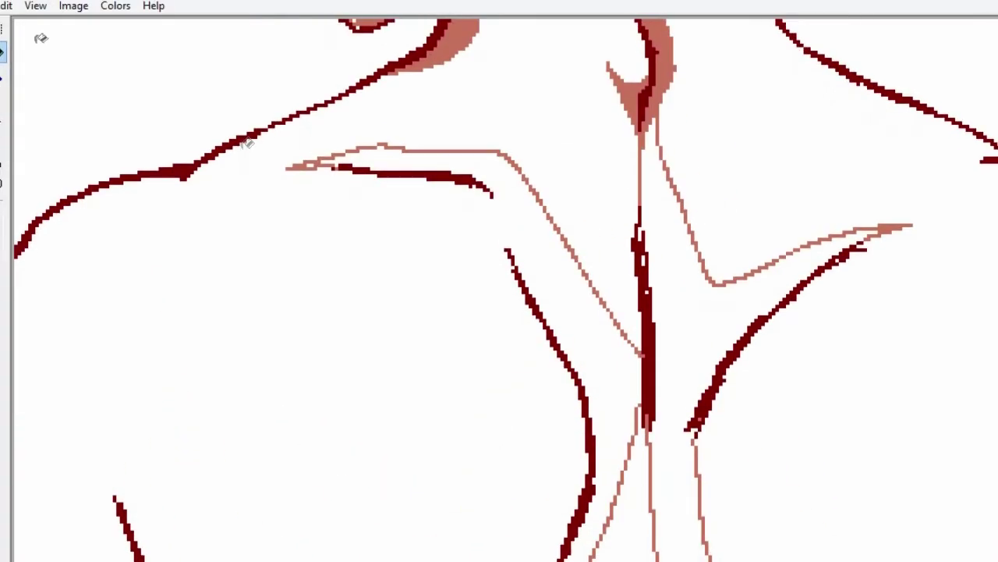
Close the outline gap at the inner edge of the left shoulder blade and fill the shadow with the muted red.
drag(497, 193, 507, 248)
click(5, 53)
click(320, 156)
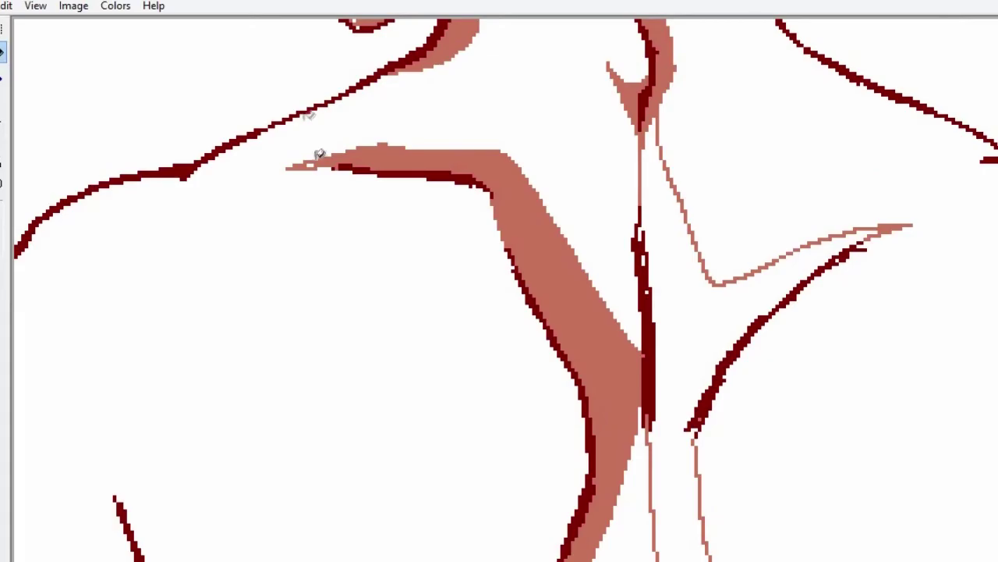
Outline the lower back shadow from the right blade's bottom edge down along the spine and fill it with the muted red.
scroll(505, 289, down, 5)
click(2, 97)
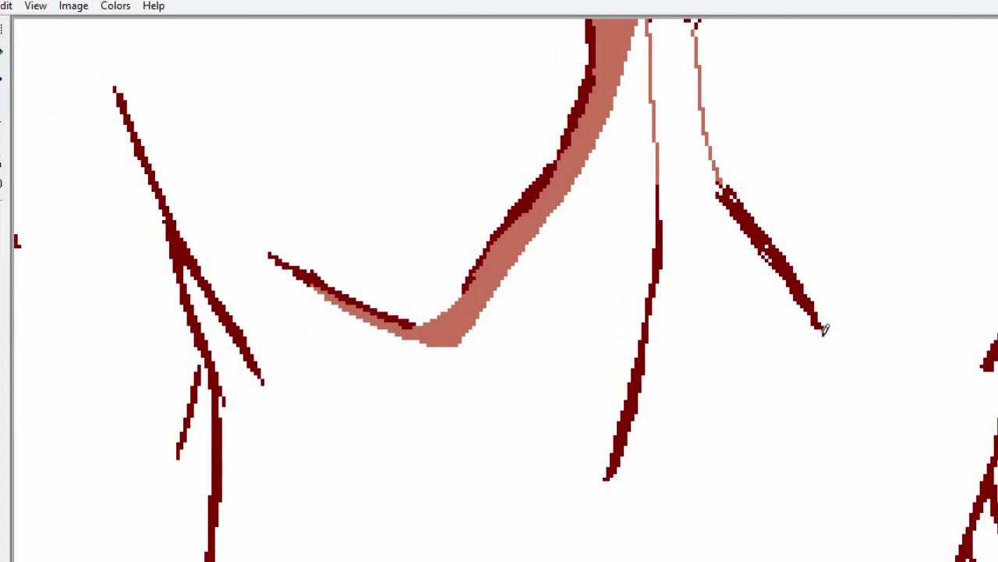
drag(820, 337, 605, 554)
scroll(609, 552, down, 5)
drag(693, 82, 627, 404)
key(ctrl+z)
mouse_move(676, 117)
mouse_down()
mouse_move(622, 392)
mouse_move(618, 488)
mouse_up()
drag(611, 165, 601, 338)
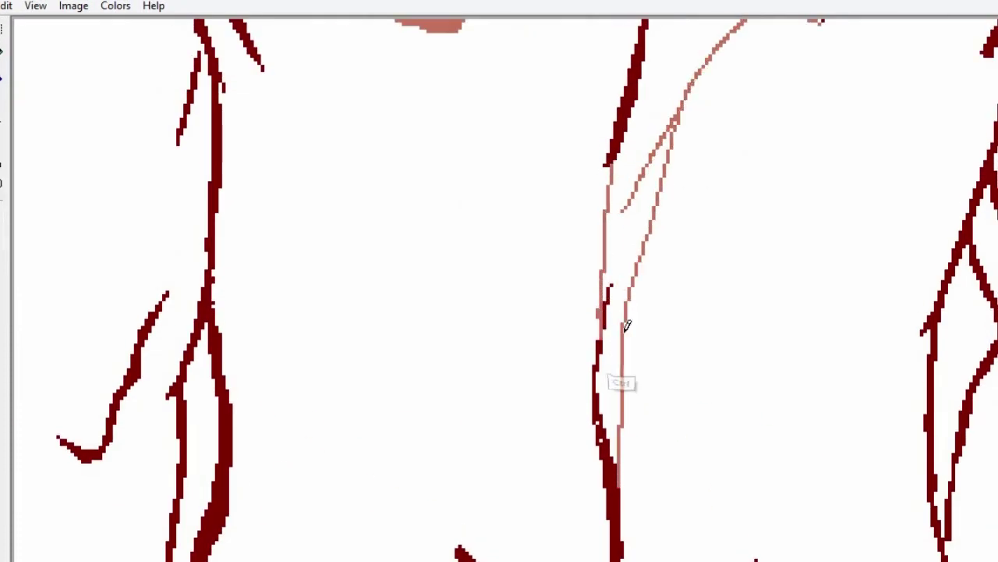
click(6, 52)
click(675, 125)
Outline the small shadow below the right armpit along the torso edge and fill it with the muted red.
scroll(716, 181, up, 5)
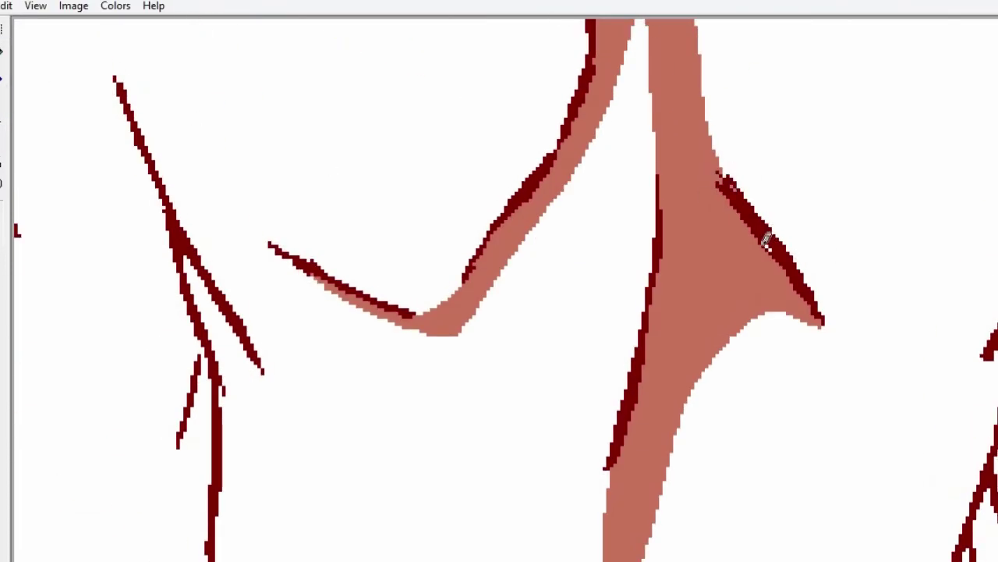
drag(984, 357, 922, 537)
key(ctrl+z)
drag(989, 364, 980, 478)
drag(992, 368, 992, 398)
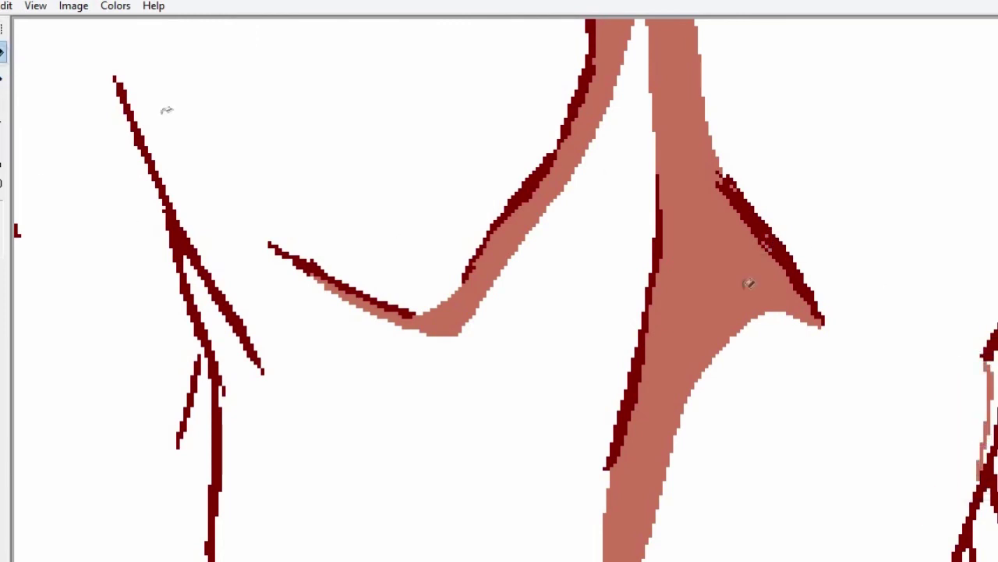
click(994, 399)
Outline the shadow down the left side of the torso from the armpit crease past the waist.
click(0, 101)
mouse_move(116, 81)
mouse_down()
mouse_move(187, 178)
mouse_move(370, 538)
mouse_move(281, 475)
mouse_up()
scroll(280, 474, down, 5)
mouse_move(281, 35)
mouse_down()
mouse_move(284, 265)
mouse_move(234, 474)
mouse_move(226, 560)
mouse_up()
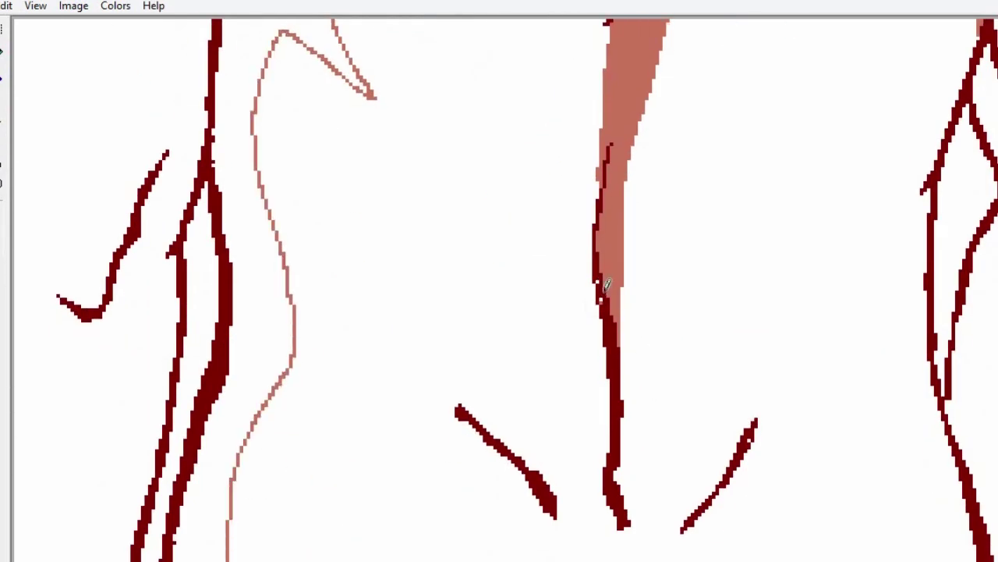
Outline the lower back shadows above the left crease line and between the spine's base and the right crease.
mouse_move(462, 399)
mouse_down()
mouse_move(590, 483)
mouse_move(595, 544)
mouse_move(573, 479)
mouse_move(579, 537)
mouse_up()
key(ctrl+z)
mouse_move(621, 331)
mouse_down()
mouse_move(665, 473)
mouse_move(753, 415)
mouse_up()
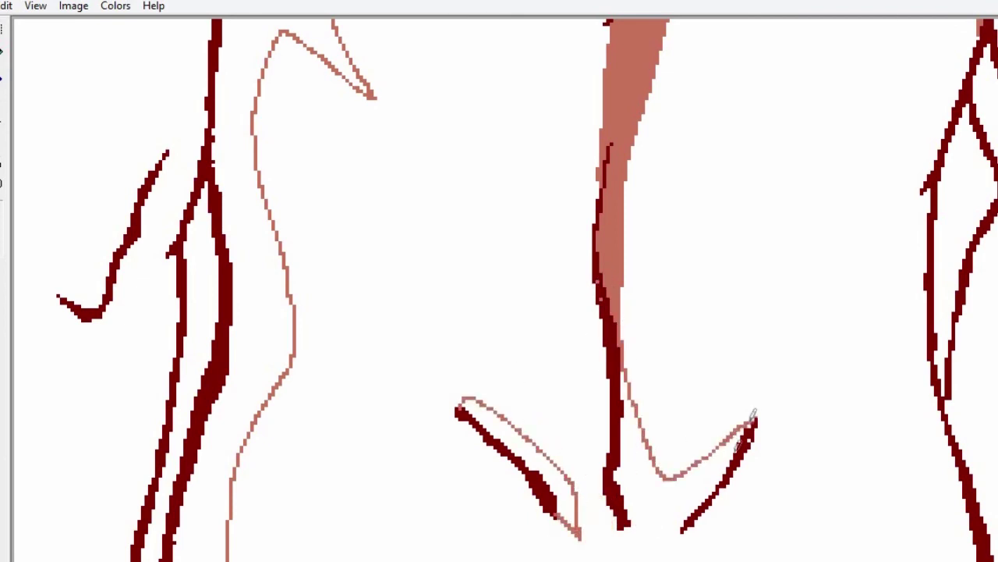
drag(682, 532, 633, 526)
Fill both lower back shadows and the shadow along the left side of the torso with the muted red.
click(3, 52)
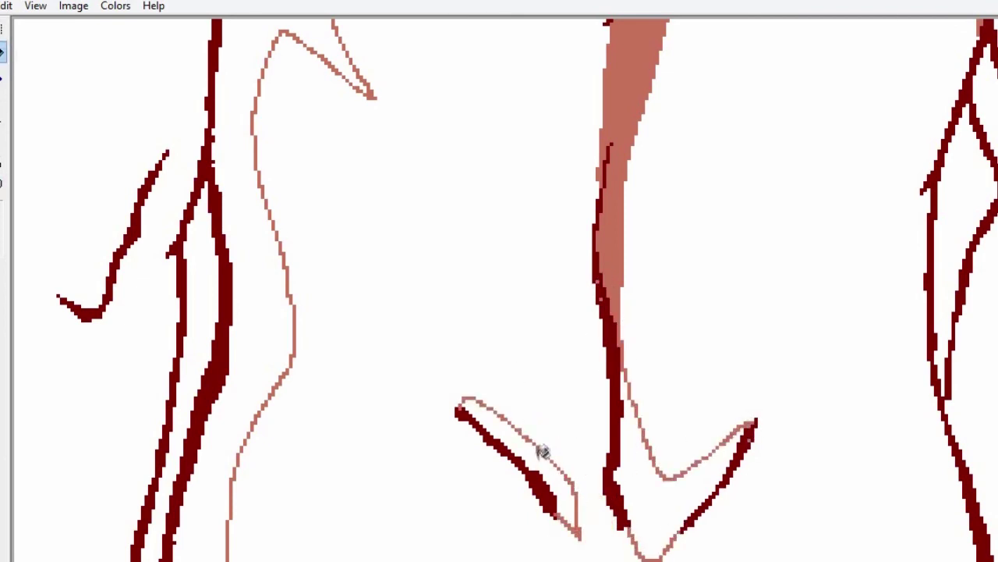
click(553, 473)
click(641, 491)
click(263, 281)
scroll(273, 250, up, 5)
scroll(281, 242, up, 1)
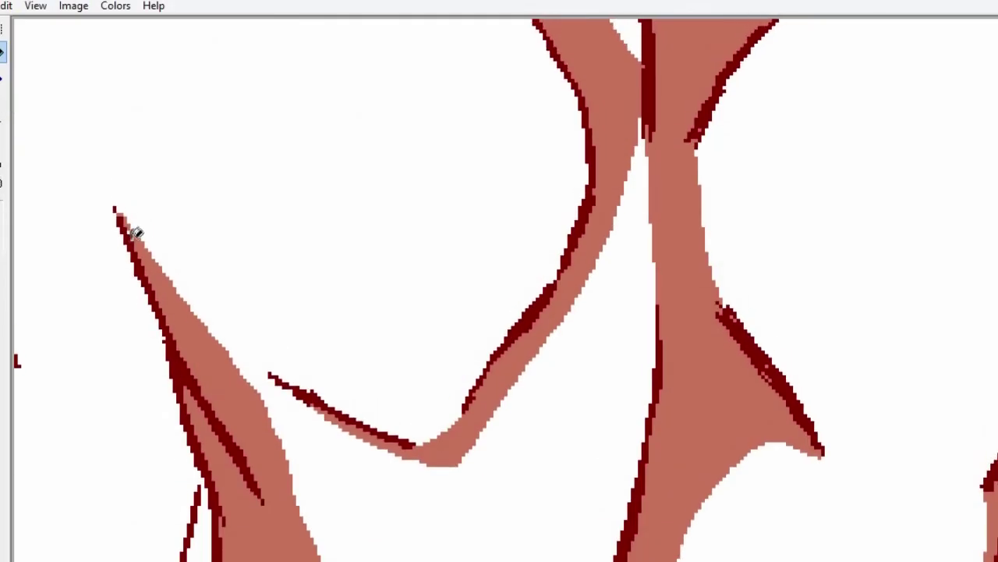
scroll(499, 289, up, 2)
Outline the right arm's shadow from the inner upper arm past the elbow to the forearm and fill the elbow area muted red.
scroll(499, 288, right, 5)
scroll(500, 288, down, 5)
click(0, 97)
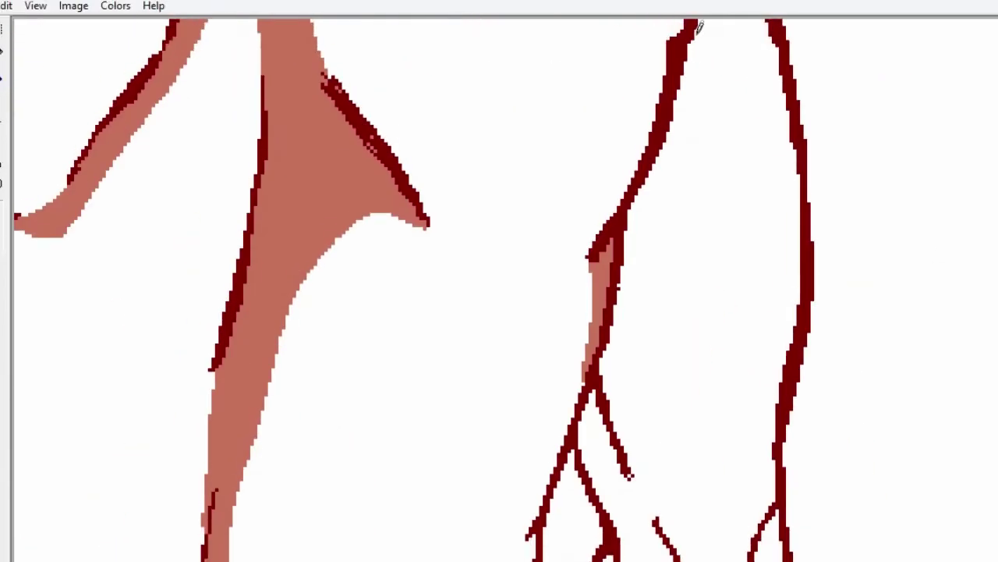
mouse_move(696, 22)
mouse_down()
mouse_move(628, 392)
mouse_move(641, 496)
mouse_up()
drag(628, 365, 689, 549)
scroll(672, 265, down, 3)
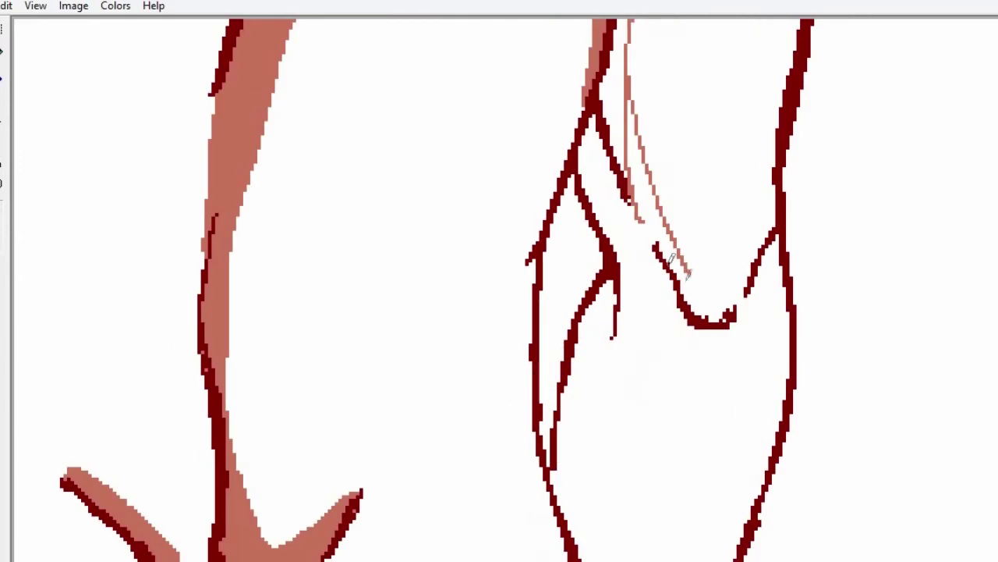
drag(689, 275, 698, 318)
mouse_move(785, 253)
mouse_down()
mouse_move(728, 399)
mouse_move(626, 481)
mouse_move(585, 559)
mouse_up()
click(644, 336)
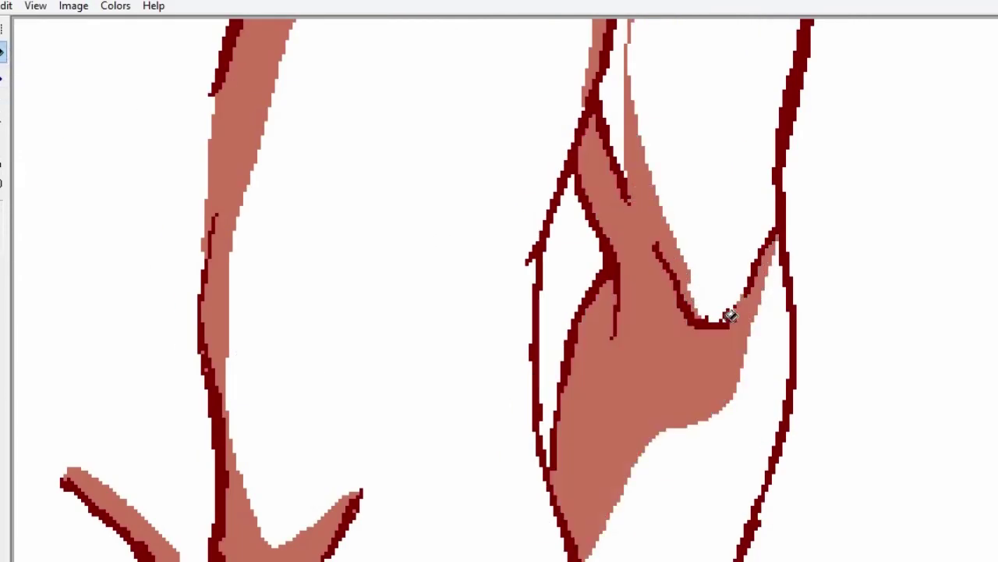
Outline a curved shadow across the lower right forearm and fill it with the muted red.
scroll(644, 336, down, 2)
drag(608, 461, 706, 559)
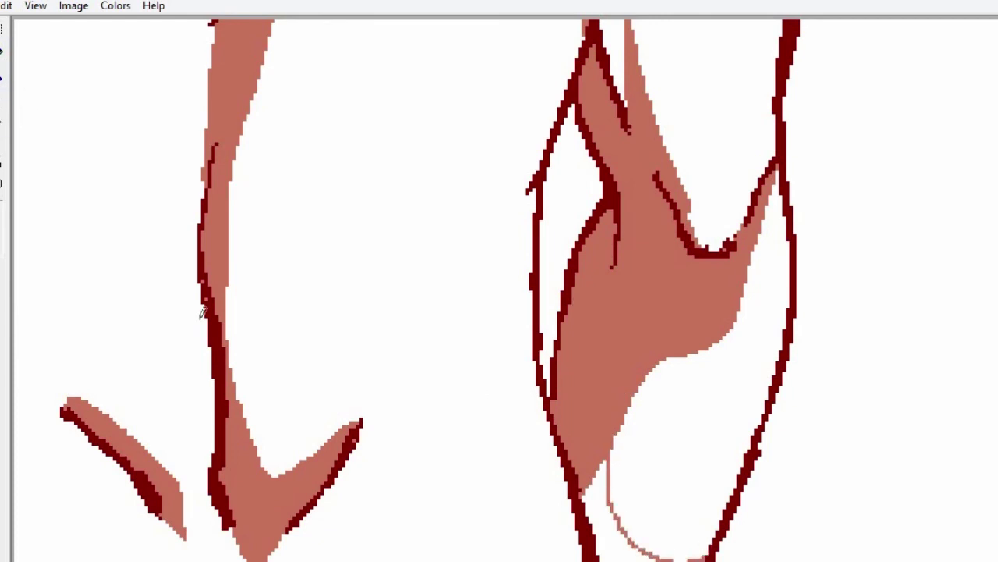
click(606, 496)
Outline the shadow around the left elbow crease and down the outer forearm.
scroll(499, 290, left, 9)
click(3, 117)
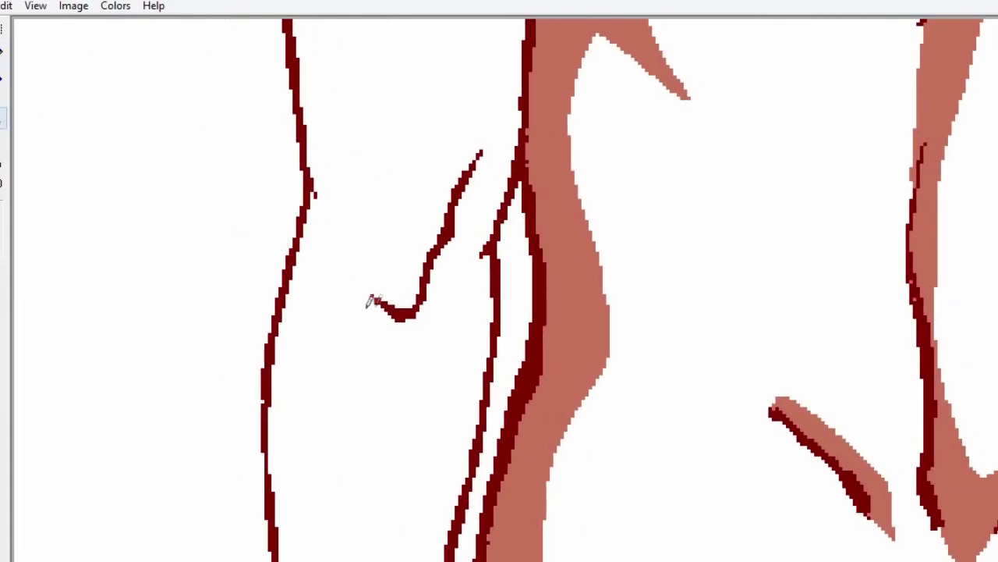
drag(372, 296, 340, 250)
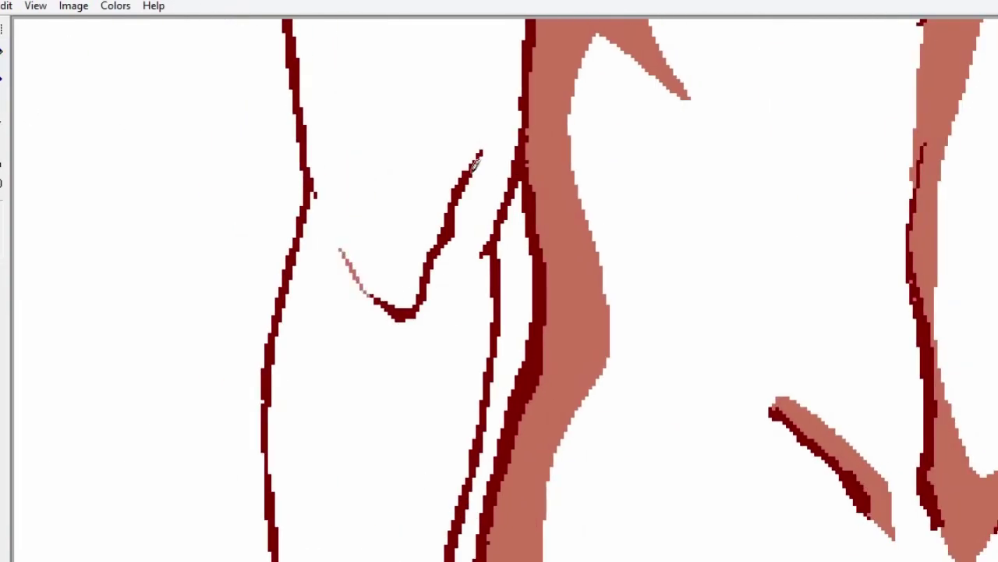
mouse_move(472, 167)
mouse_down()
mouse_move(432, 317)
mouse_move(323, 424)
mouse_move(315, 560)
mouse_up()
drag(340, 251, 350, 92)
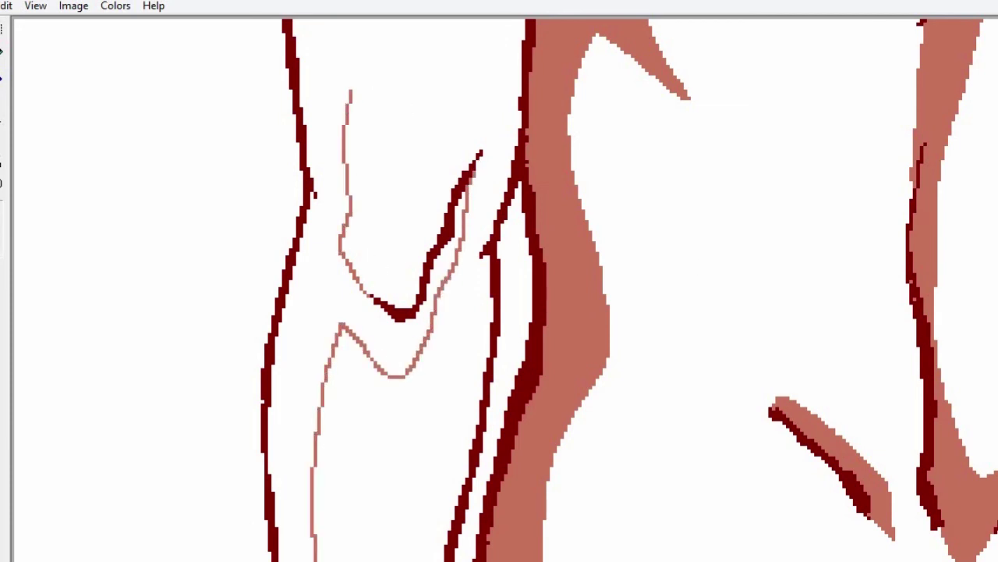
Outline the left upper arm's outer shadow up to the shoulder, plus a small inner-arm shadow beside the armpit.
scroll(499, 281, up, 5)
drag(350, 486, 370, 185)
mouse_move(495, 242)
mouse_down()
mouse_move(477, 446)
mouse_move(530, 343)
mouse_up()
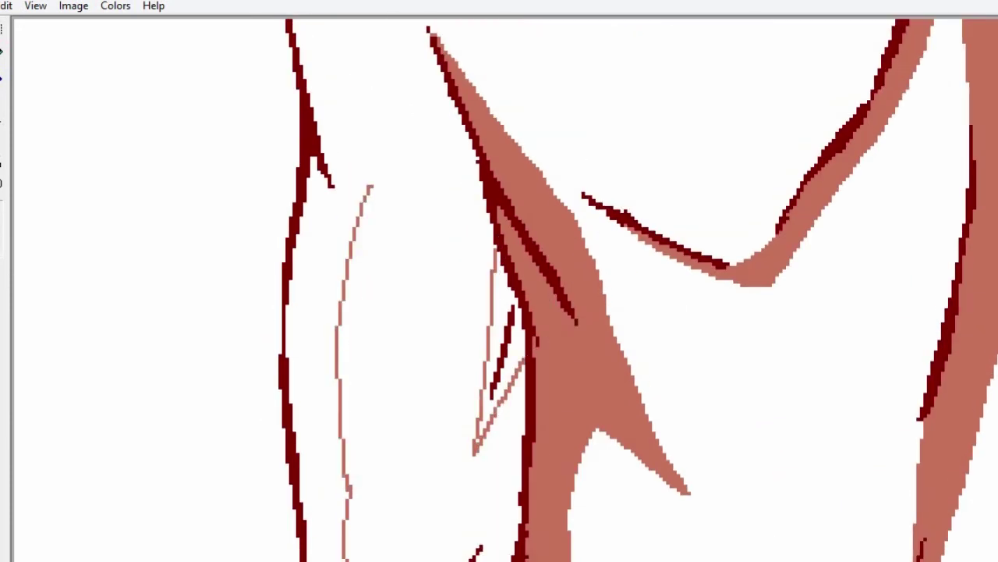
scroll(374, 390, up, 3)
mouse_move(374, 401)
mouse_down()
mouse_move(329, 273)
mouse_move(363, 47)
mouse_up()
scroll(364, 78, up, 4)
drag(387, 231, 355, 337)
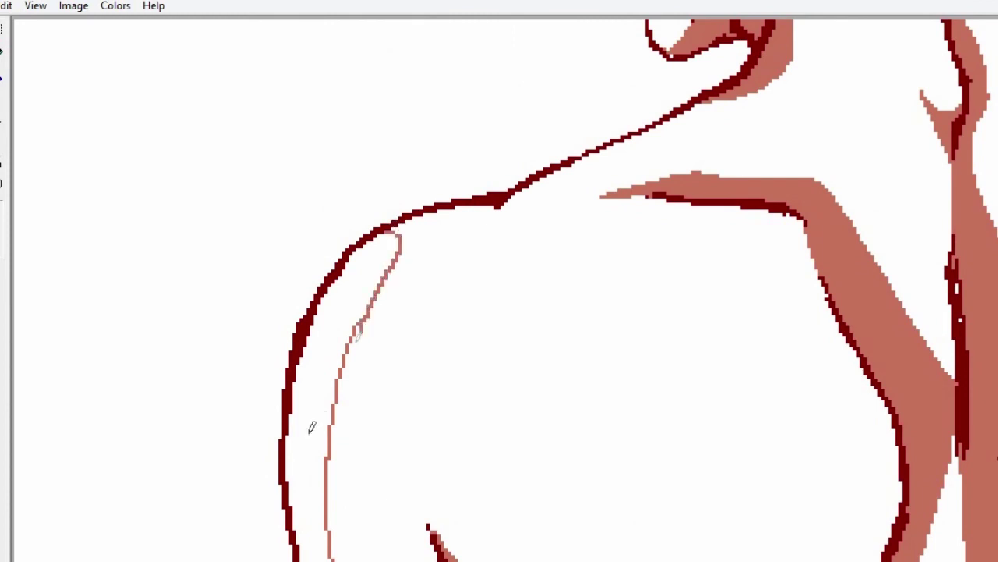
Fill the left arm's outer shadow and the small inner-arm shadow beside the torso with the muted red.
click(347, 289)
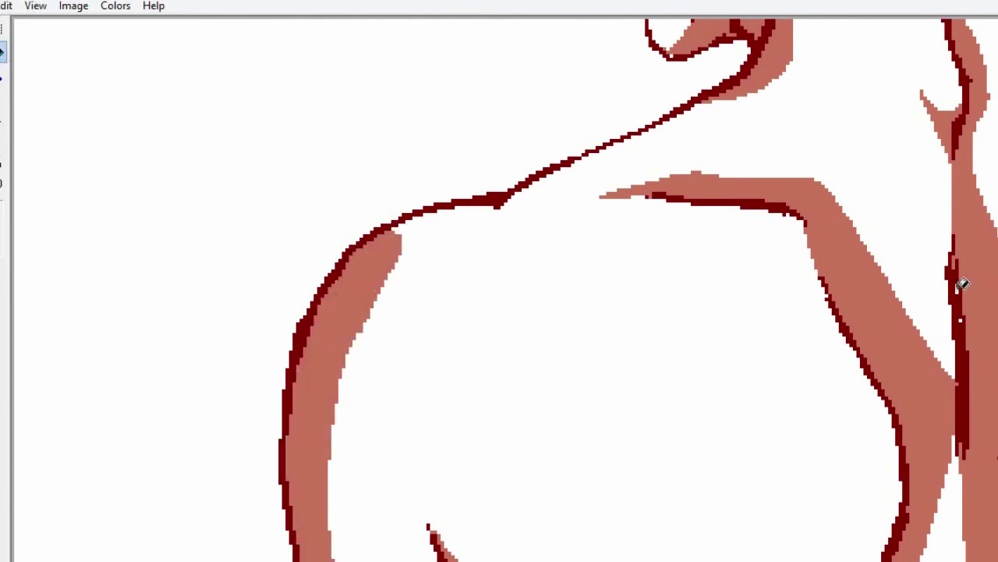
click(3, 79)
click(414, 143)
click(4, 81)
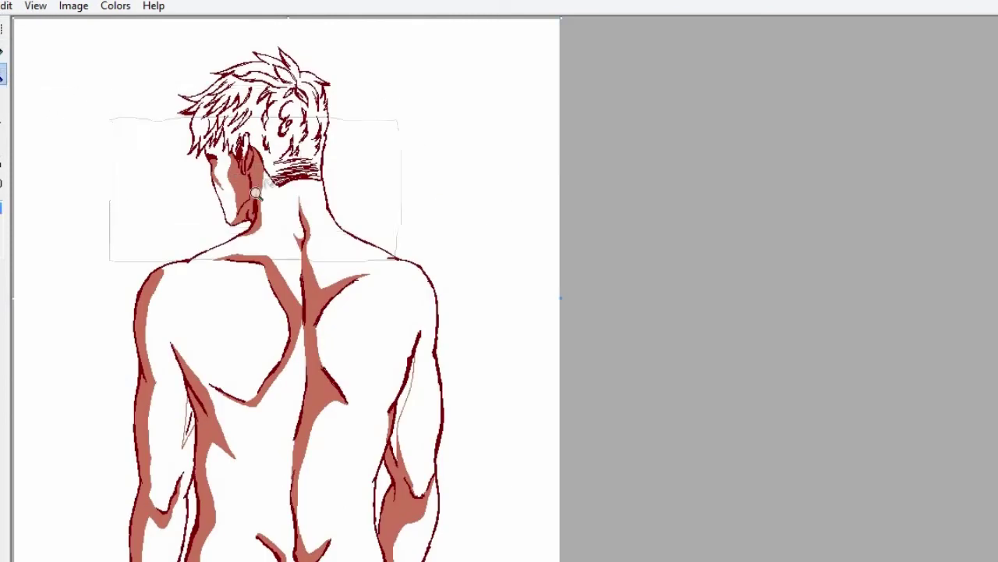
click(257, 190)
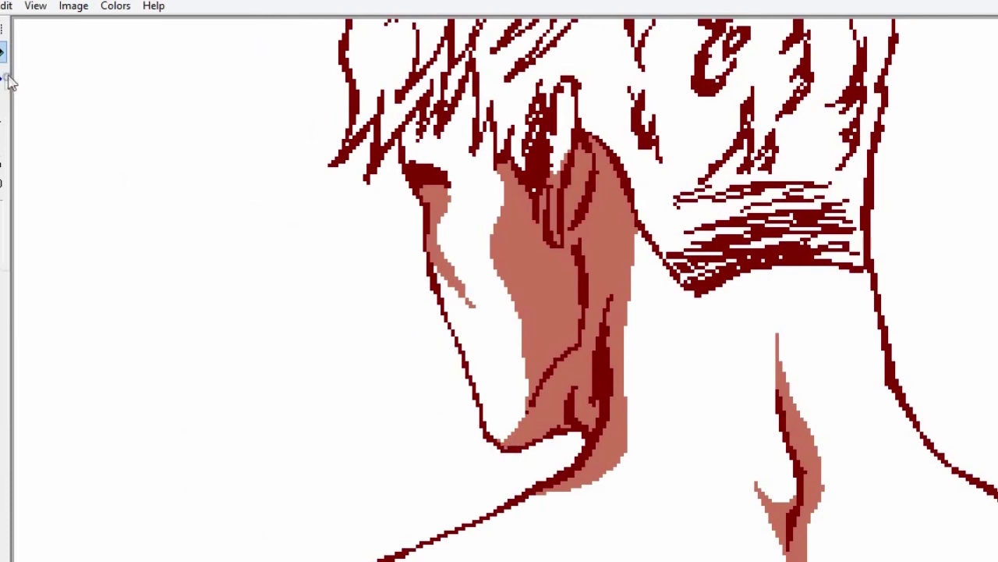
key(ctrl+Page_Up)
click(5, 78)
click(290, 308)
click(490, 204)
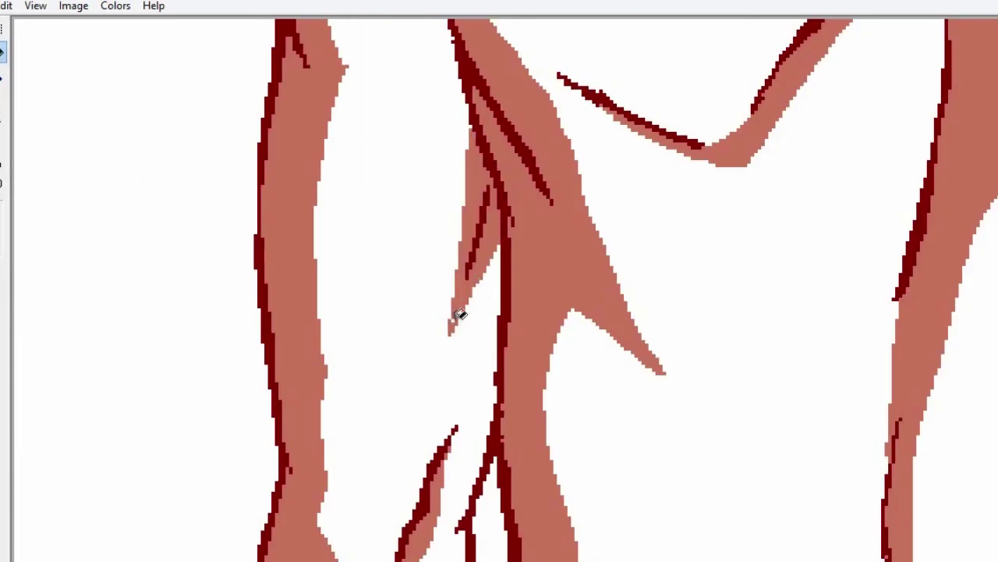
Fill the outlined shadow along the inner right upper arm with the muted red.
key(ctrl+Page_Up)
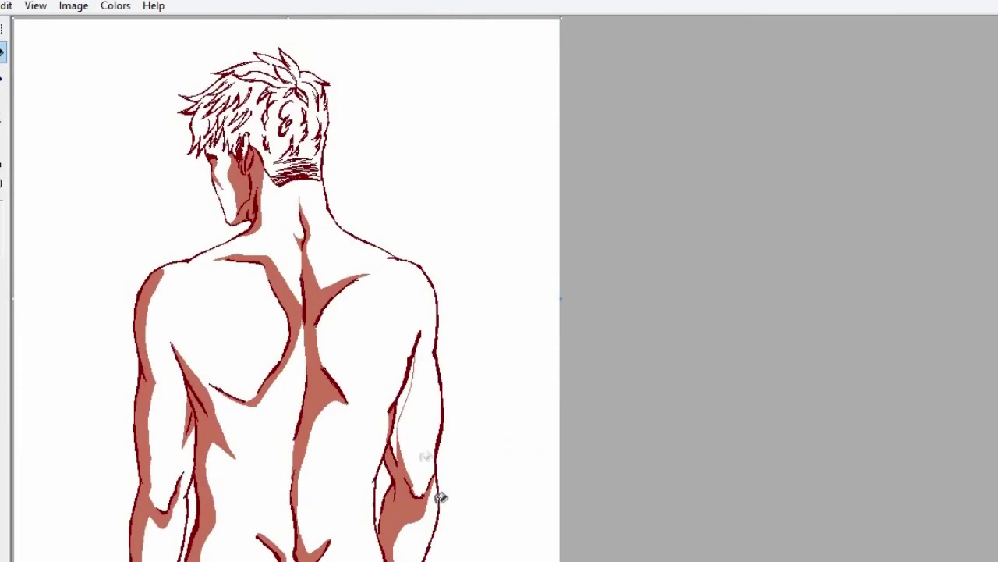
click(8, 81)
click(401, 402)
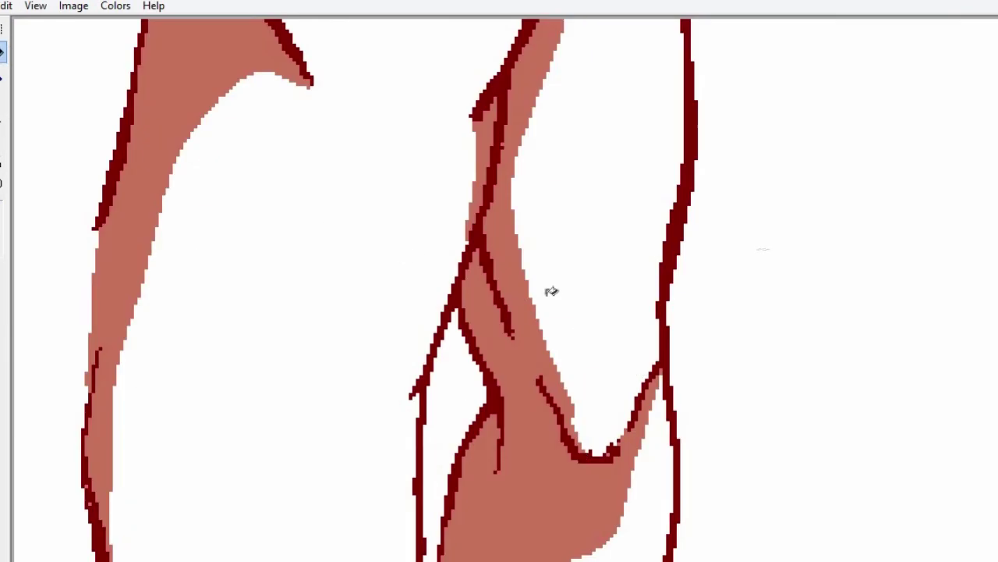
scroll(499, 290, up, 1)
scroll(500, 290, down, 5)
click(6, 82)
click(241, 160)
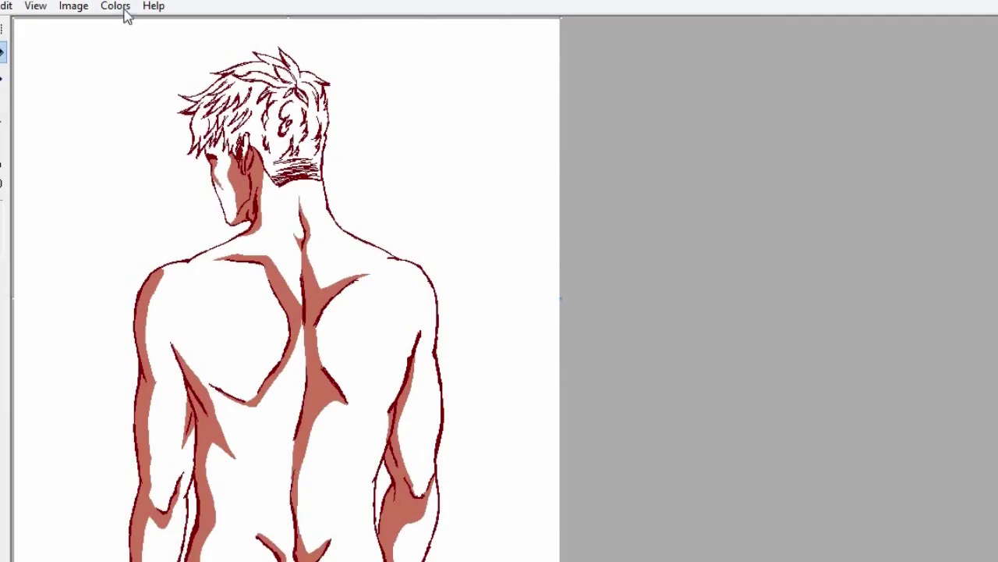
Mix a peach skin tone with hue 23, saturation 220 and luminance 195, and add it to the custom colors.
click(115, 7)
click(131, 25)
click(640, 416)
click(504, 262)
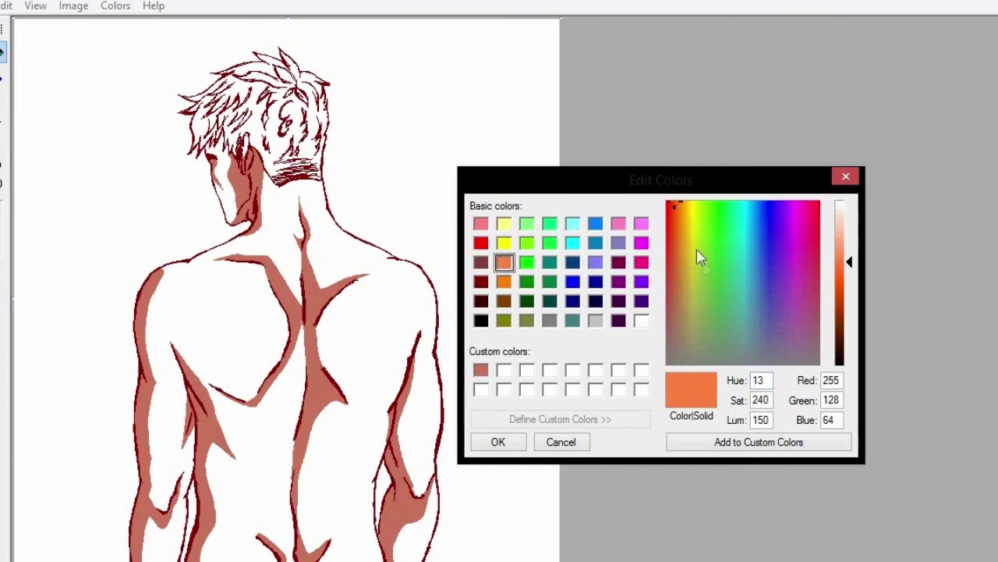
click(686, 205)
click(844, 221)
click(688, 205)
click(683, 205)
click(682, 215)
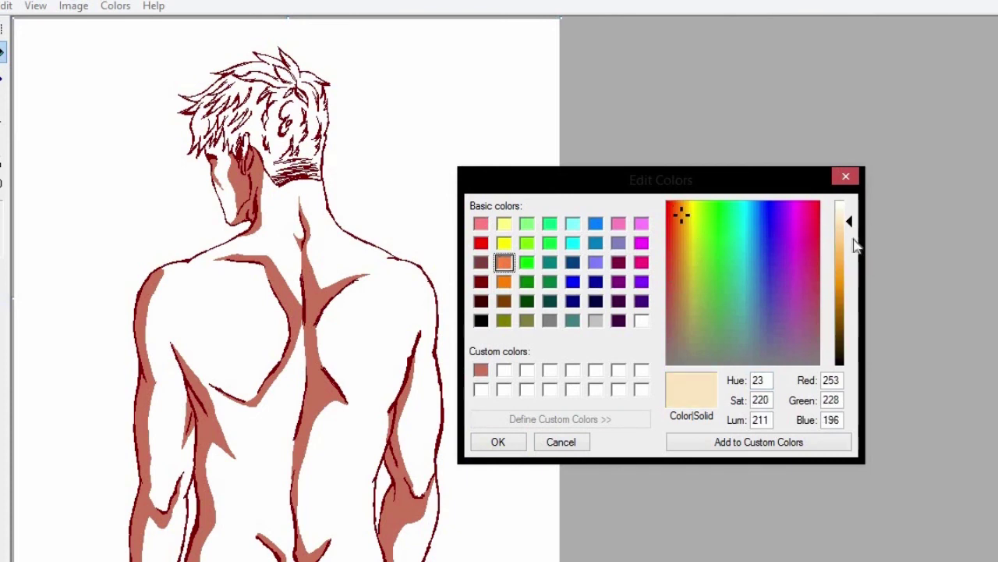
click(846, 232)
click(724, 442)
click(724, 442)
click(498, 441)
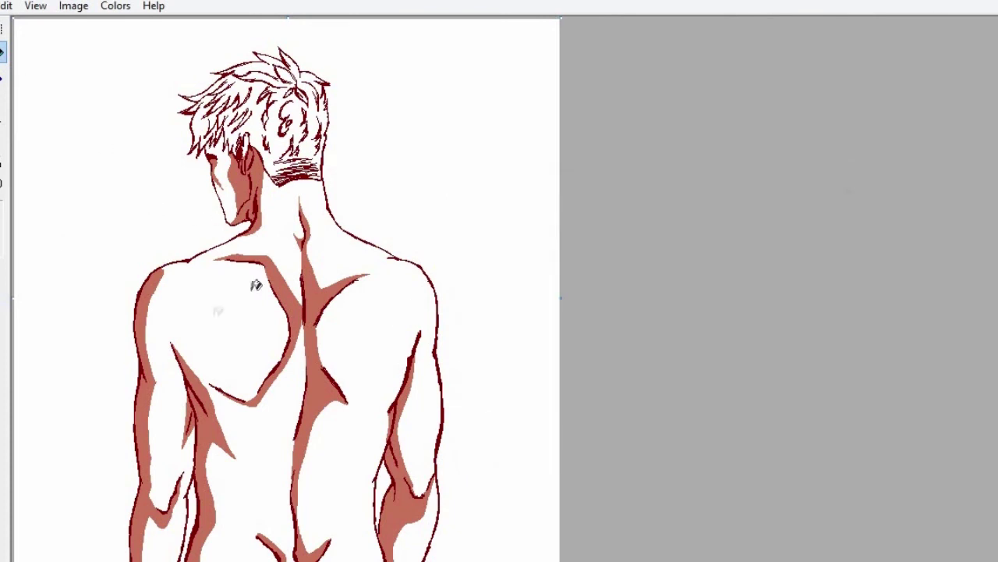
Fill the unshaded skin of the back, arms, face and ear with the peach tone.
click(251, 289)
click(413, 544)
click(226, 166)
click(3, 78)
click(276, 156)
click(395, 263)
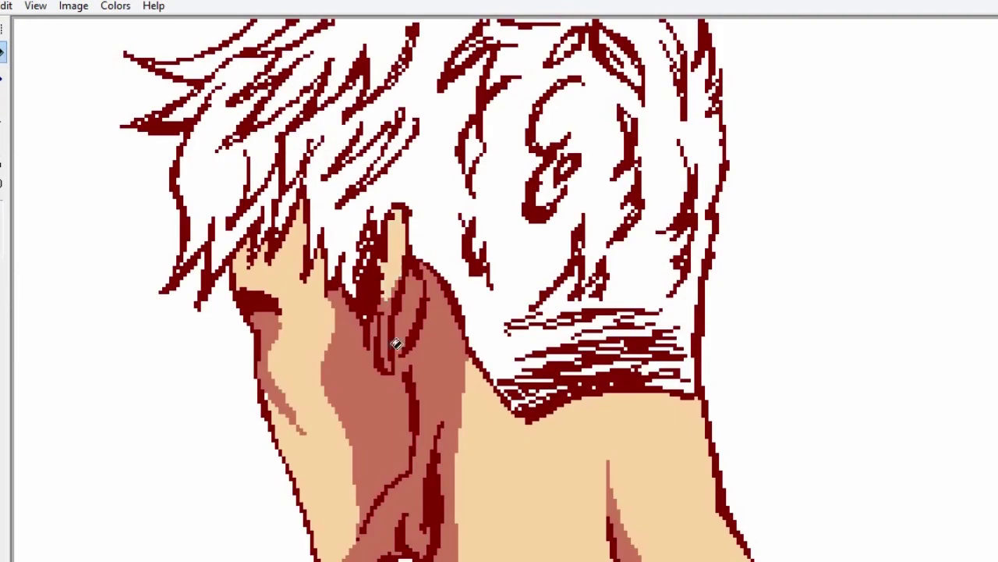
Mix a muted purple with hue 200, saturation 55 and luminance 88, and add it to the custom colors.
click(116, 6)
click(124, 29)
click(560, 419)
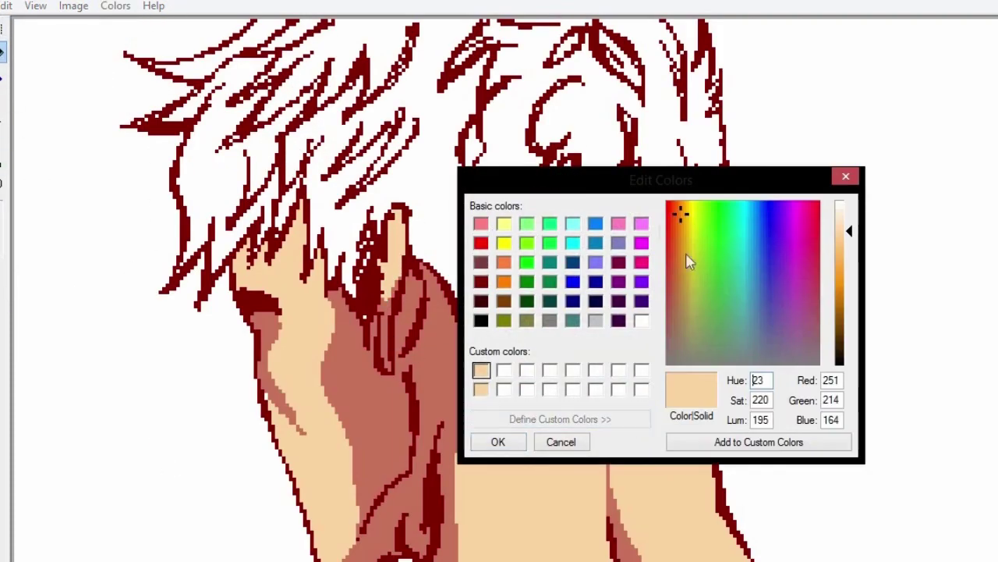
click(642, 224)
click(667, 210)
drag(854, 320, 854, 305)
click(795, 327)
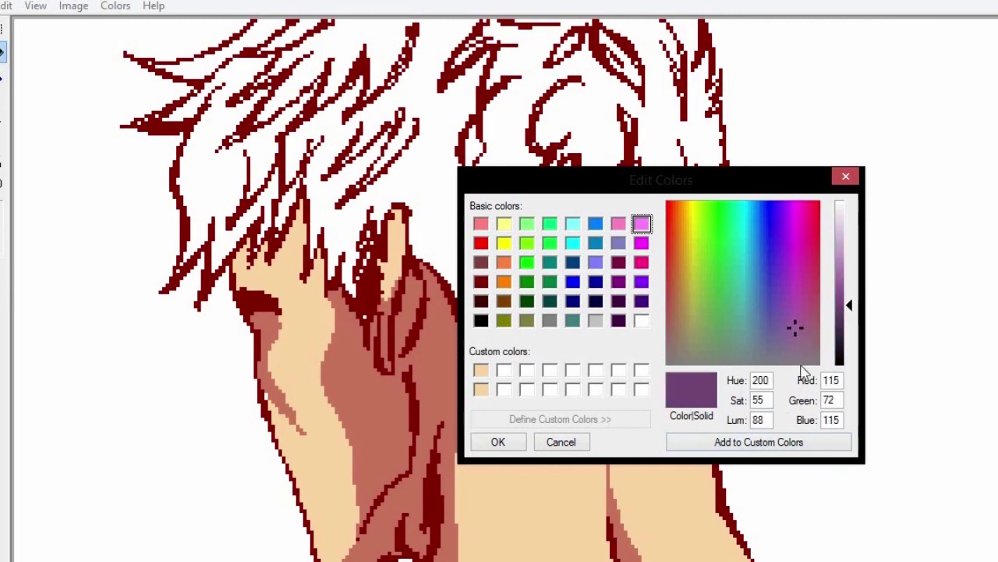
click(759, 442)
click(497, 441)
Outline the hair shadows in muted purple across the front locks, around the ear and along the nape's hairline.
drag(167, 63, 234, 46)
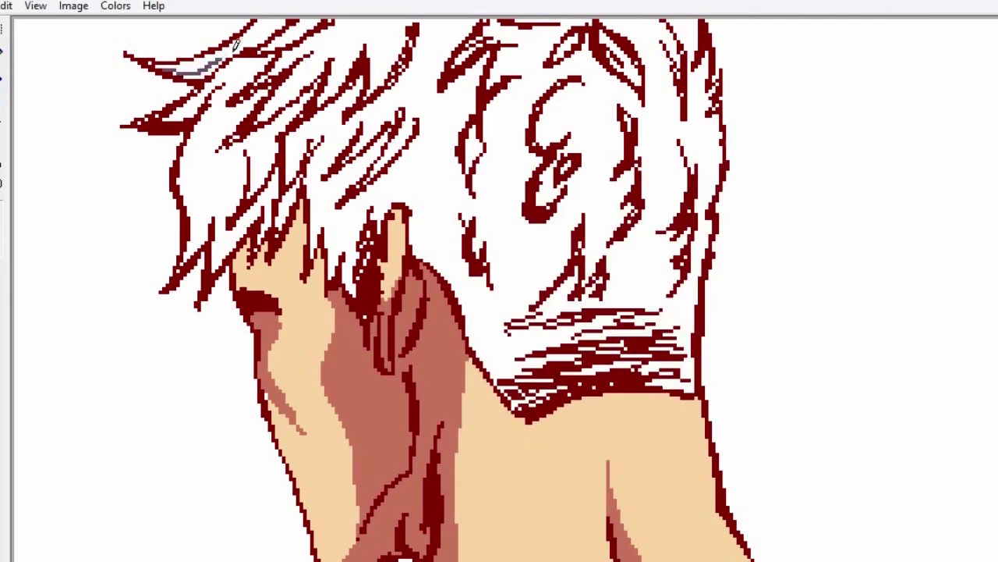
drag(201, 117, 223, 178)
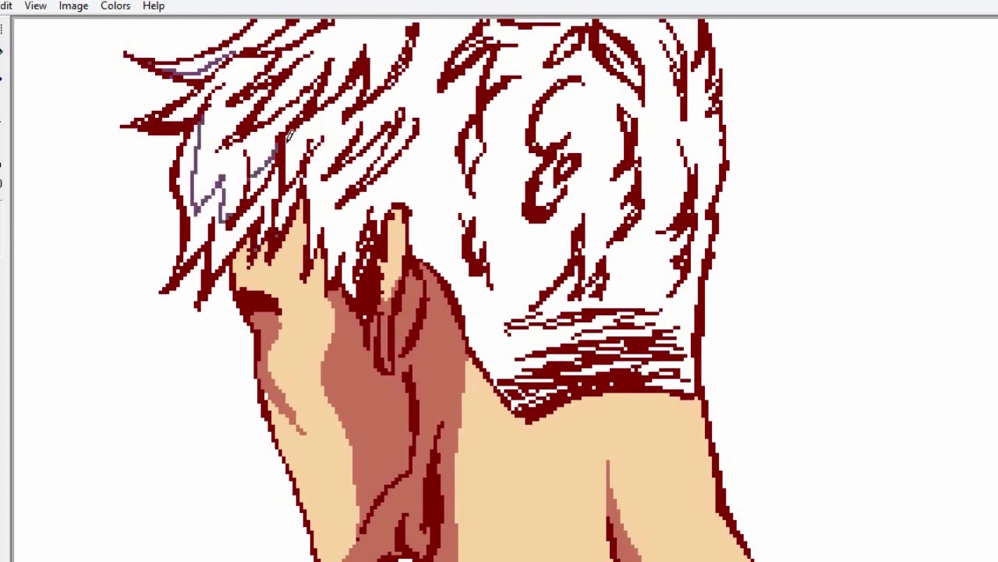
mouse_move(290, 134)
mouse_down()
mouse_move(298, 160)
mouse_move(367, 69)
mouse_up()
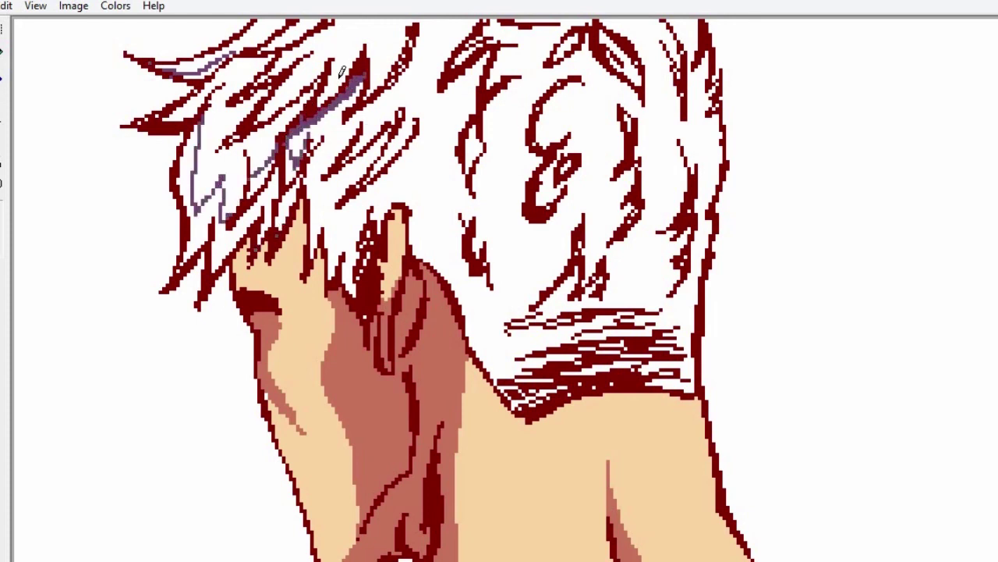
drag(236, 139, 305, 92)
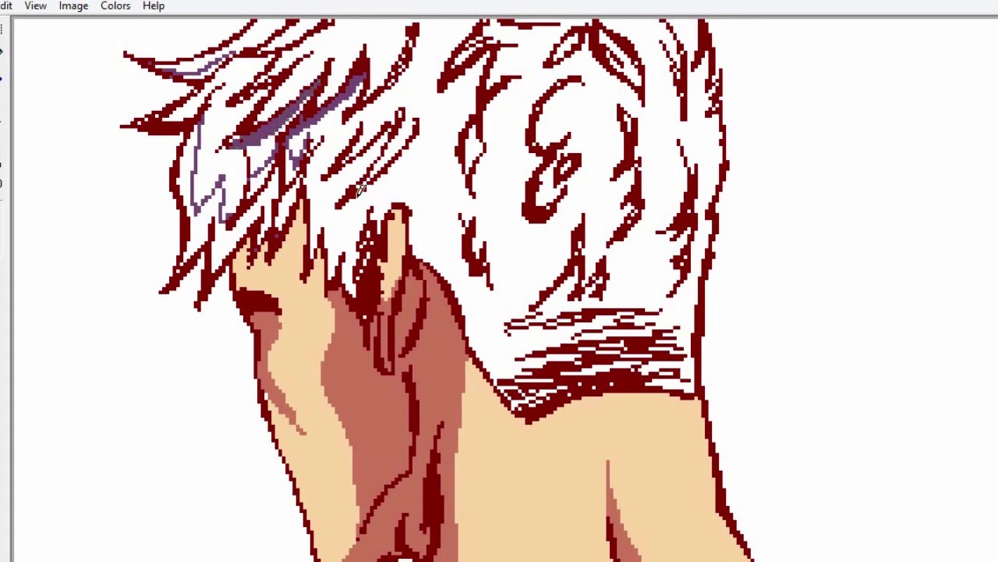
drag(357, 195, 406, 158)
drag(320, 140, 356, 264)
mouse_move(411, 223)
mouse_down()
mouse_move(517, 285)
mouse_move(549, 262)
mouse_move(686, 247)
mouse_up()
Fill the outlined shadows in the front locks and around the temple with the muted purple.
click(2, 52)
click(207, 209)
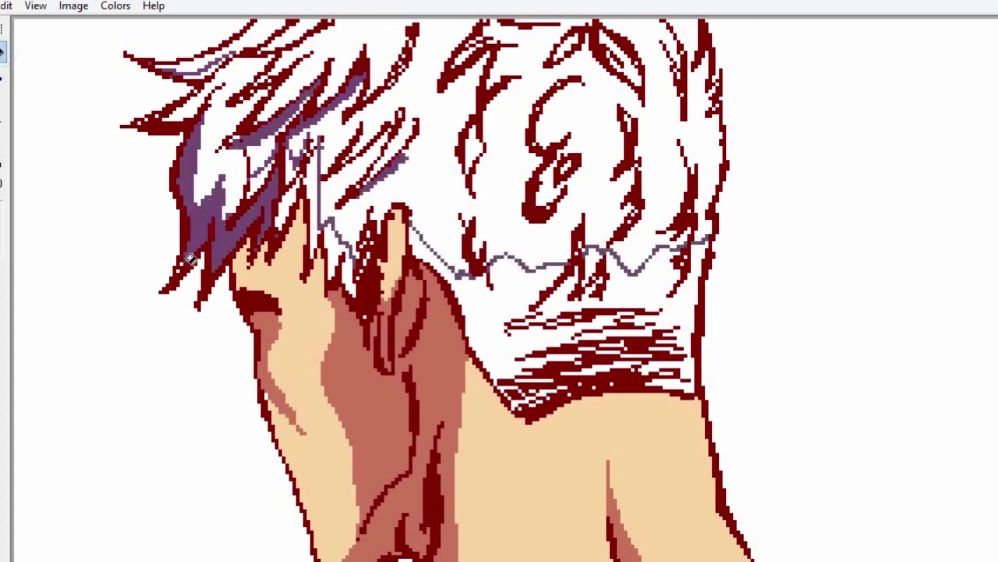
click(177, 270)
click(262, 178)
click(296, 168)
click(314, 182)
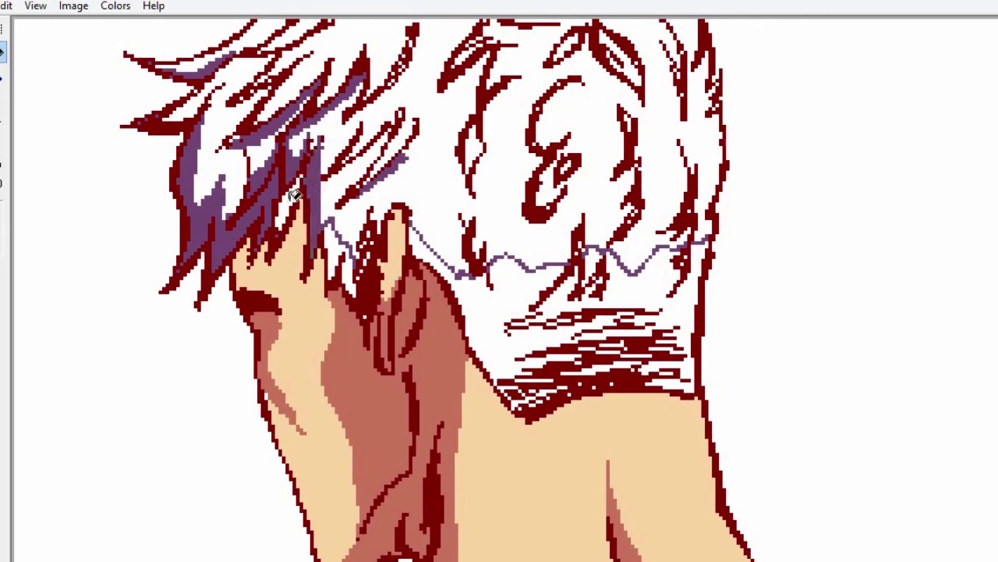
click(293, 195)
click(339, 253)
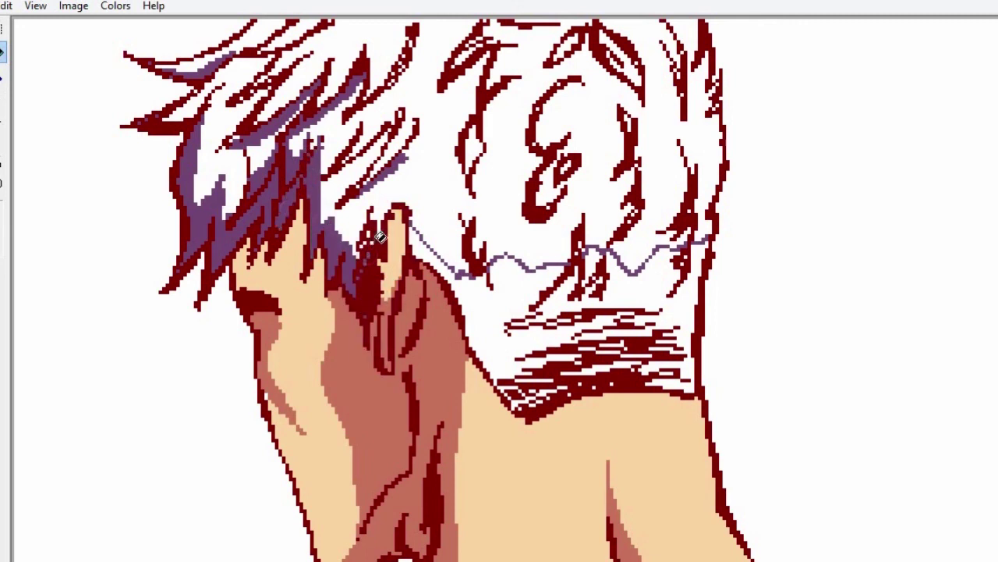
Fill the lower back of the hair and the gaps between the nape strokes with the muted purple.
click(500, 314)
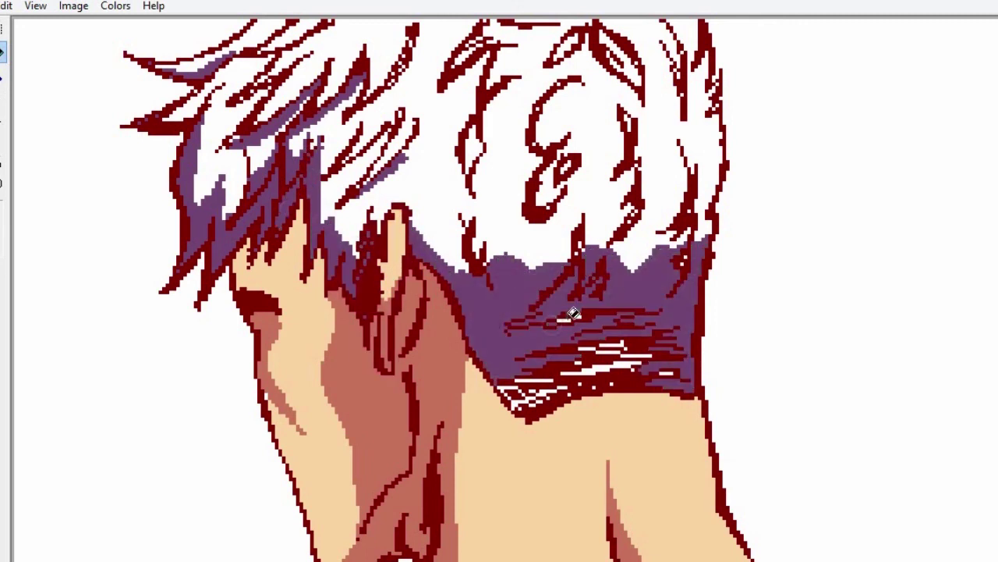
click(617, 359)
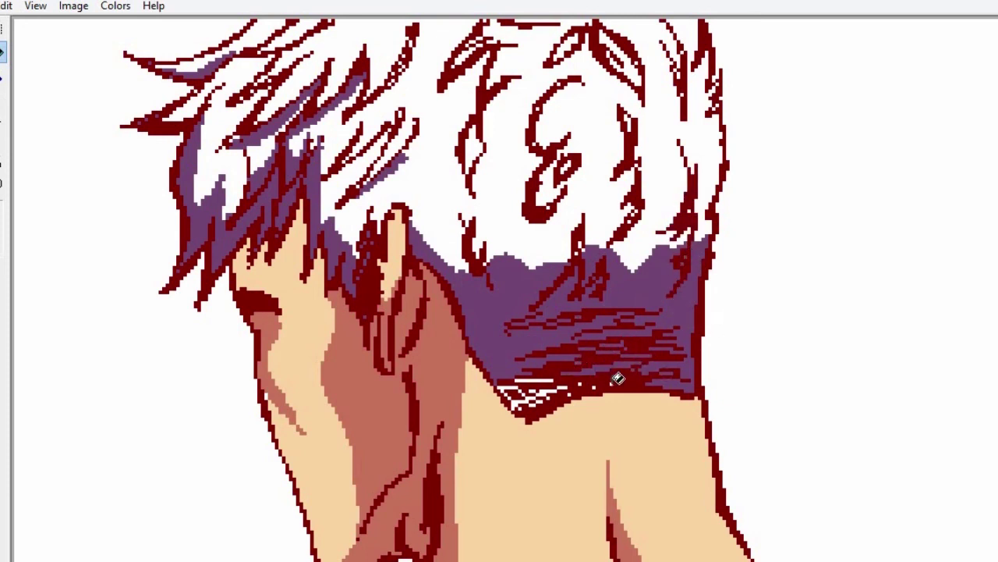
click(526, 392)
click(529, 391)
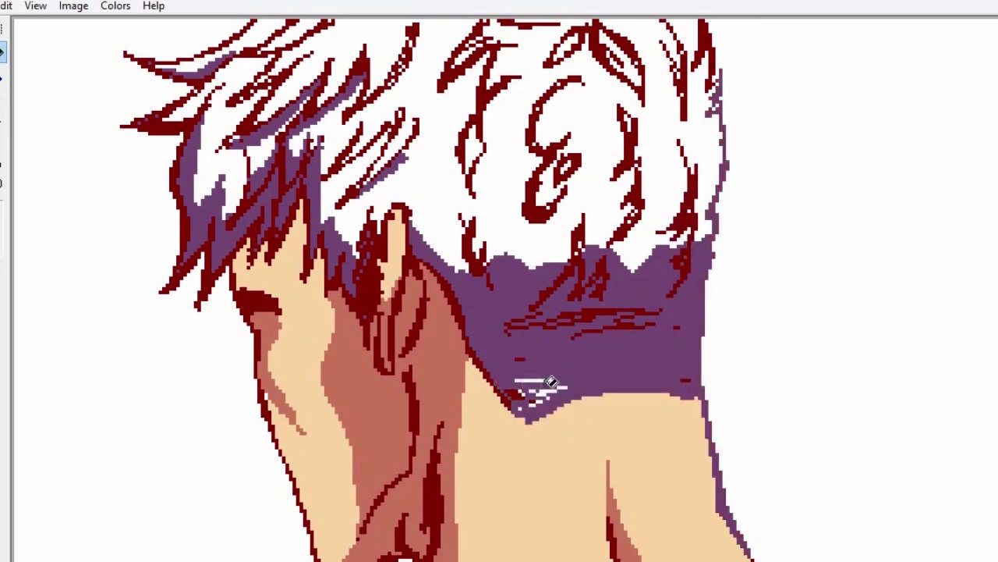
click(550, 385)
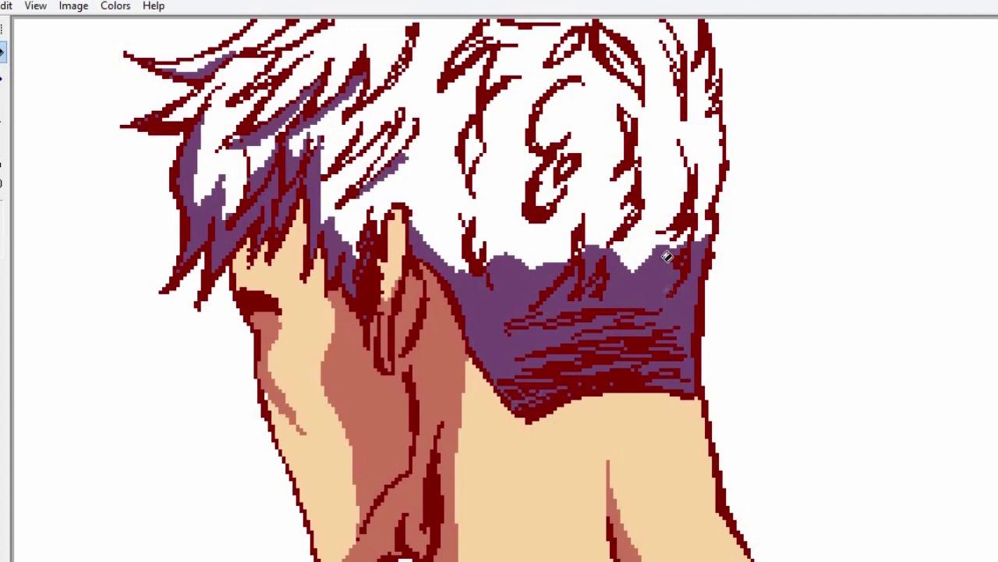
Mix a pale cream highlight tone by lightening the peach custom color, and add it to the custom colors.
click(4, 83)
click(374, 189)
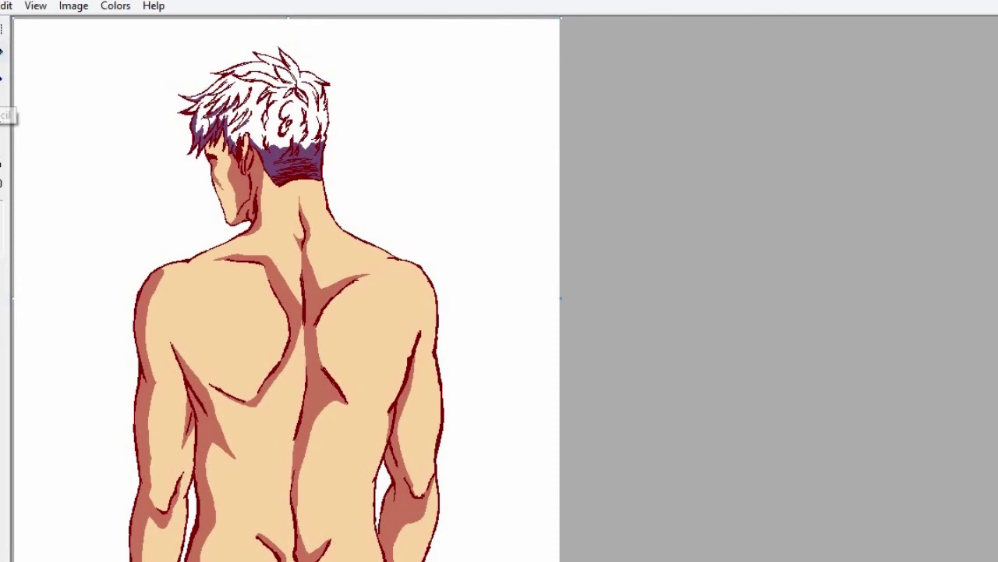
click(117, 7)
click(121, 27)
click(575, 419)
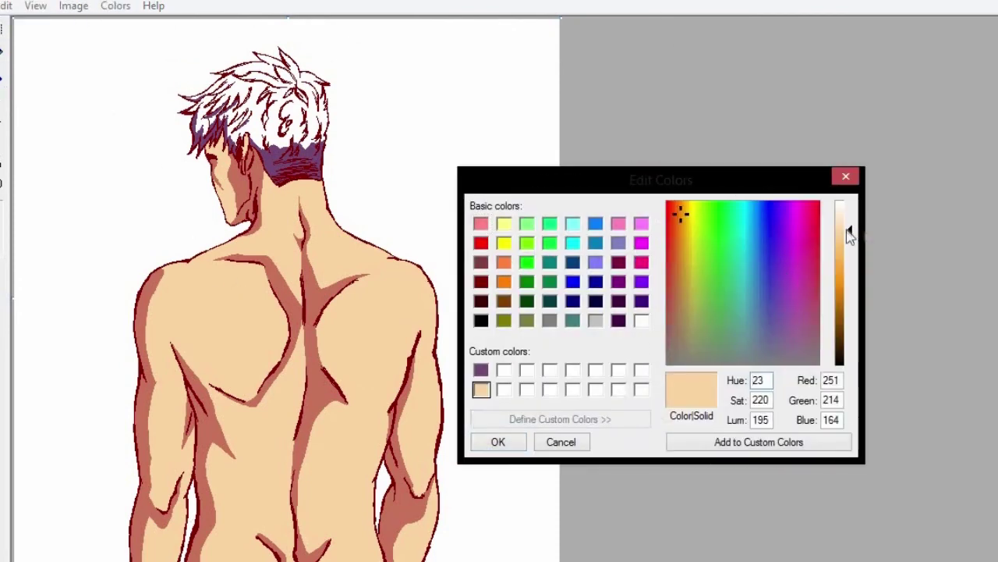
click(687, 205)
click(845, 216)
click(679, 443)
click(509, 445)
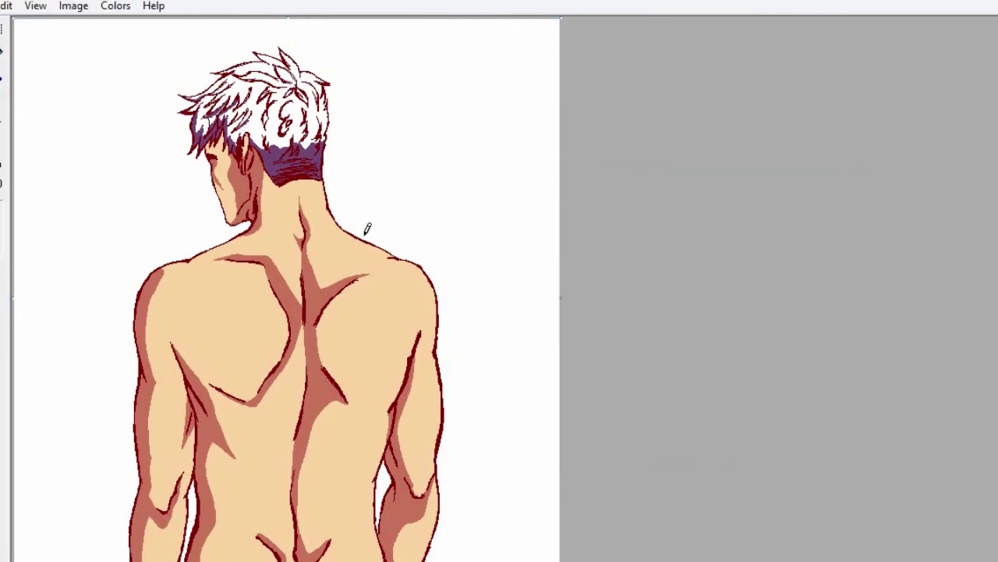
Outline and fill cream highlights on the cheek, the front edge of the face and the area above the eye.
click(3, 77)
click(260, 206)
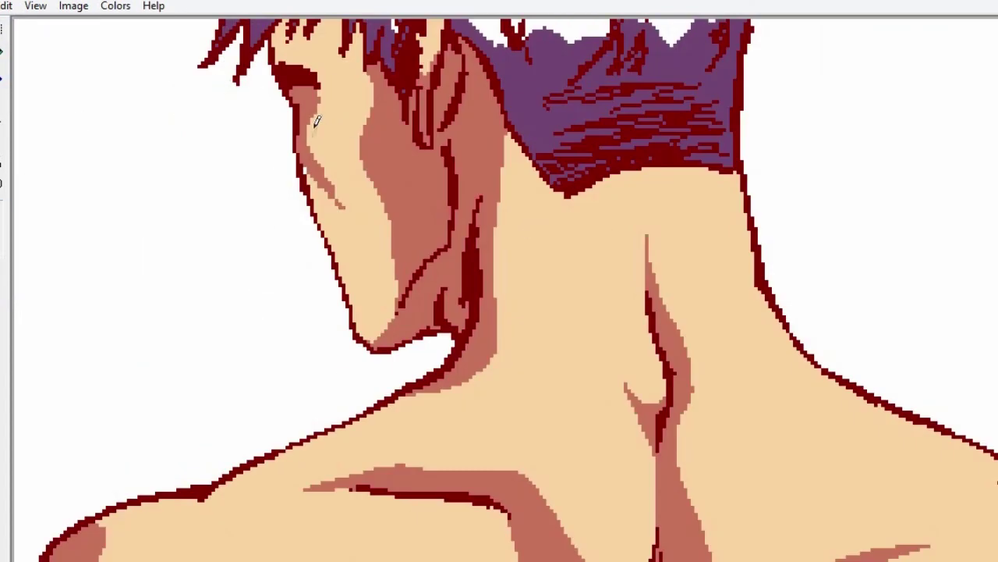
mouse_move(312, 142)
mouse_down()
mouse_move(346, 146)
mouse_move(374, 216)
mouse_move(315, 142)
mouse_move(370, 211)
mouse_up()
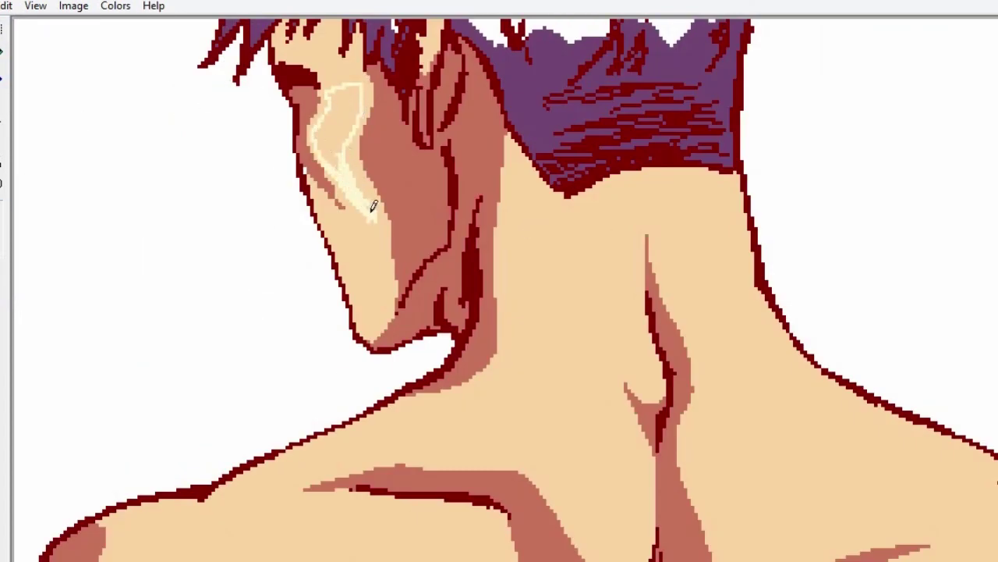
click(345, 105)
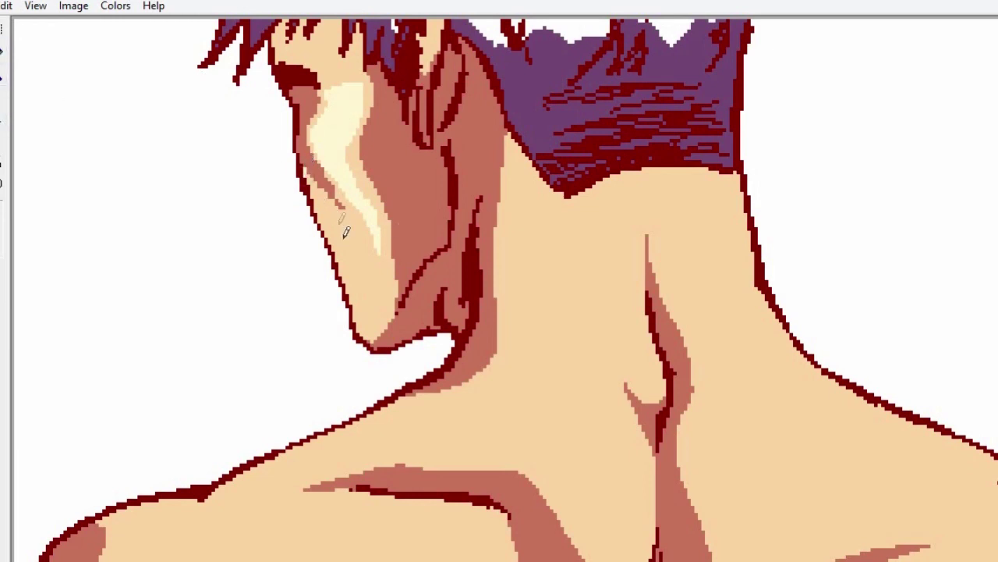
drag(309, 175, 348, 237)
click(2, 52)
click(329, 234)
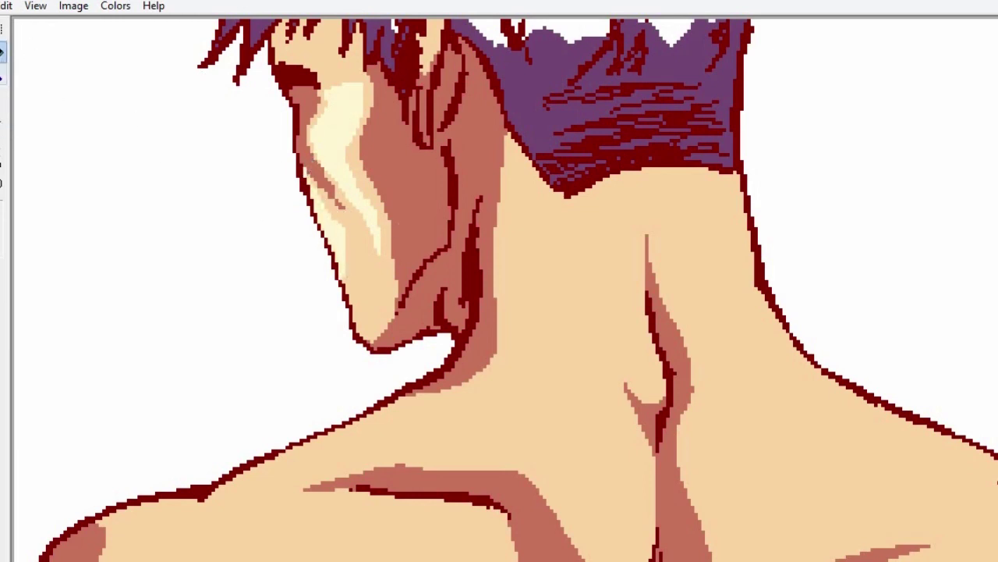
drag(327, 66, 308, 48)
scroll(634, 490, up, 3)
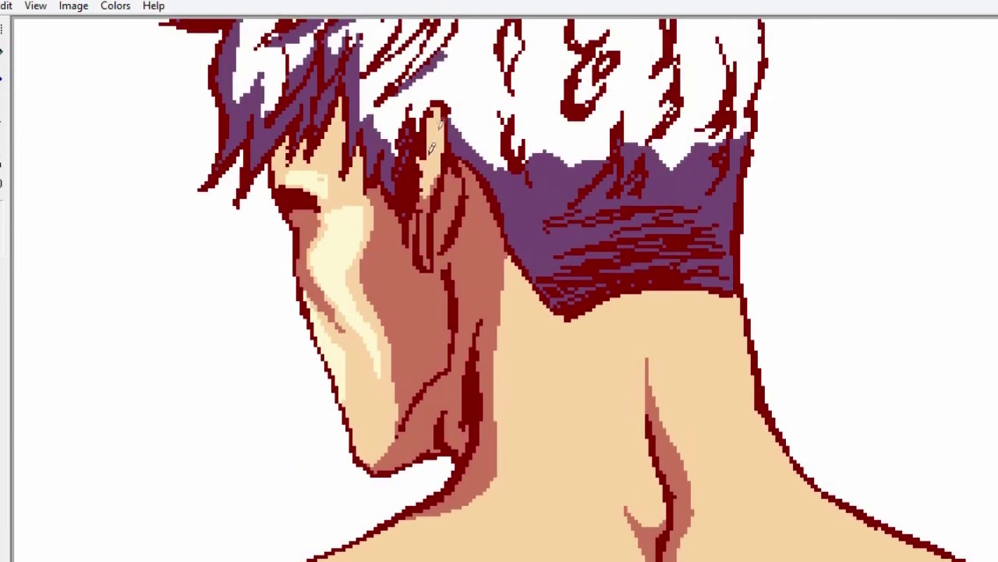
Outline cream highlights on both sides of the neck down to the upper shoulders, and fill them.
mouse_move(633, 490)
mouse_down()
mouse_move(631, 377)
mouse_move(572, 338)
mouse_move(516, 412)
mouse_move(483, 521)
mouse_up()
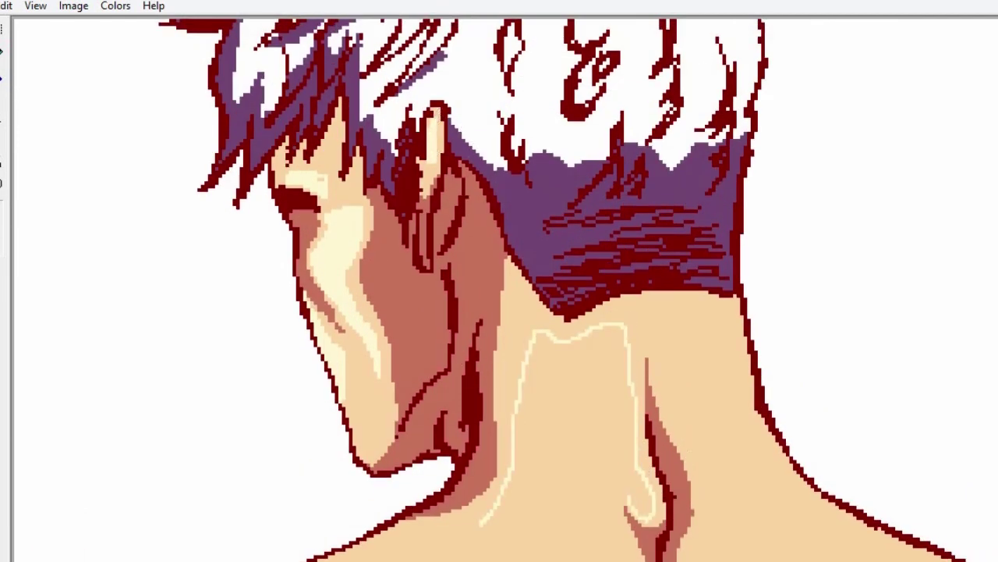
scroll(482, 521, down, 5)
mouse_move(685, 115)
mouse_down()
mouse_move(849, 330)
mouse_move(949, 394)
mouse_move(757, 489)
mouse_move(714, 287)
mouse_move(665, 148)
mouse_move(637, 106)
mouse_move(684, 102)
mouse_up()
mouse_move(483, 309)
mouse_down()
mouse_move(385, 365)
mouse_move(554, 388)
mouse_move(635, 521)
mouse_up()
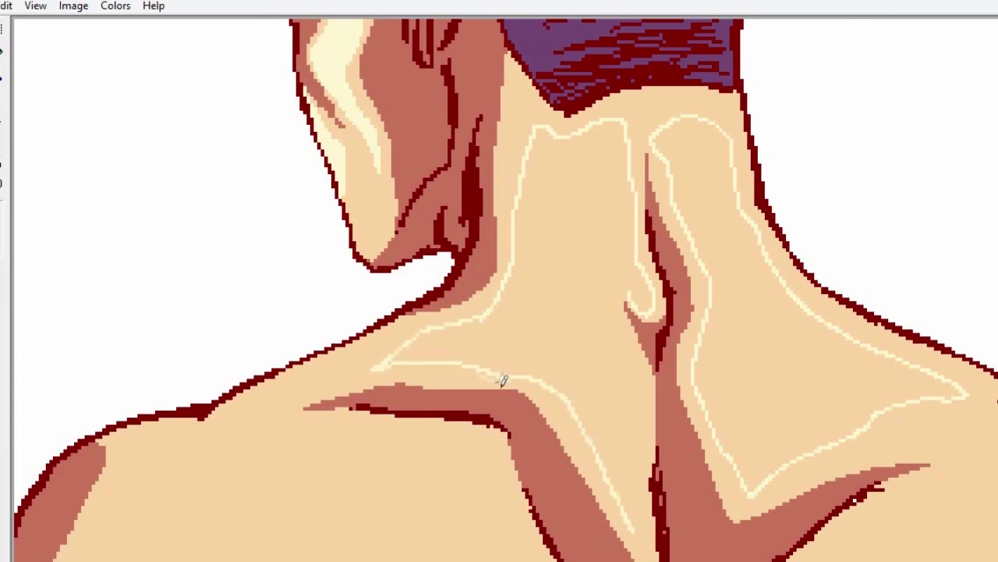
drag(377, 366, 340, 394)
drag(637, 550, 624, 298)
click(3, 52)
click(566, 282)
click(736, 251)
Outline a large cream highlight over the left shoulder blade and fill it.
scroll(736, 252, down, 3)
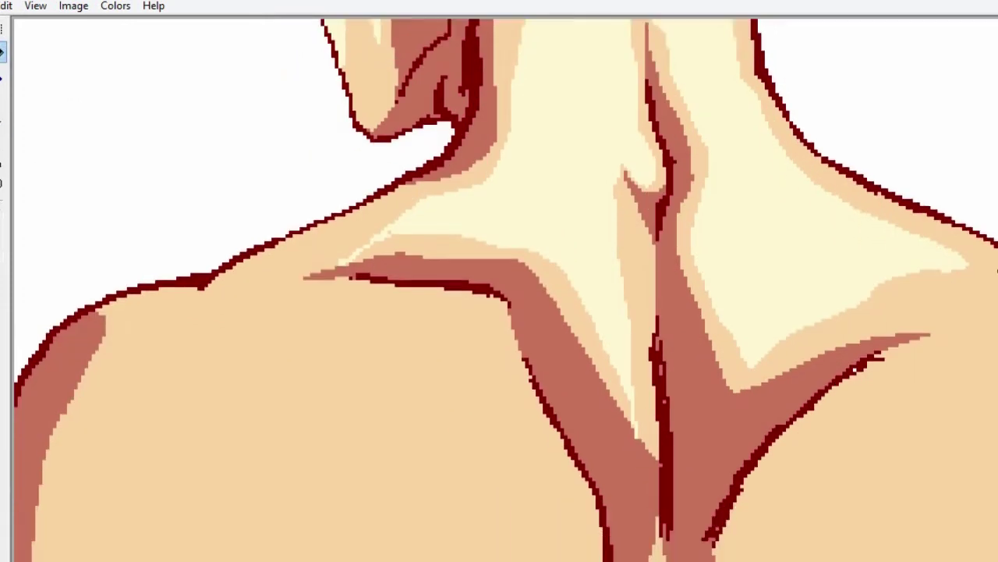
scroll(394, 199, down, 1)
click(446, 208)
scroll(499, 281, down, 4)
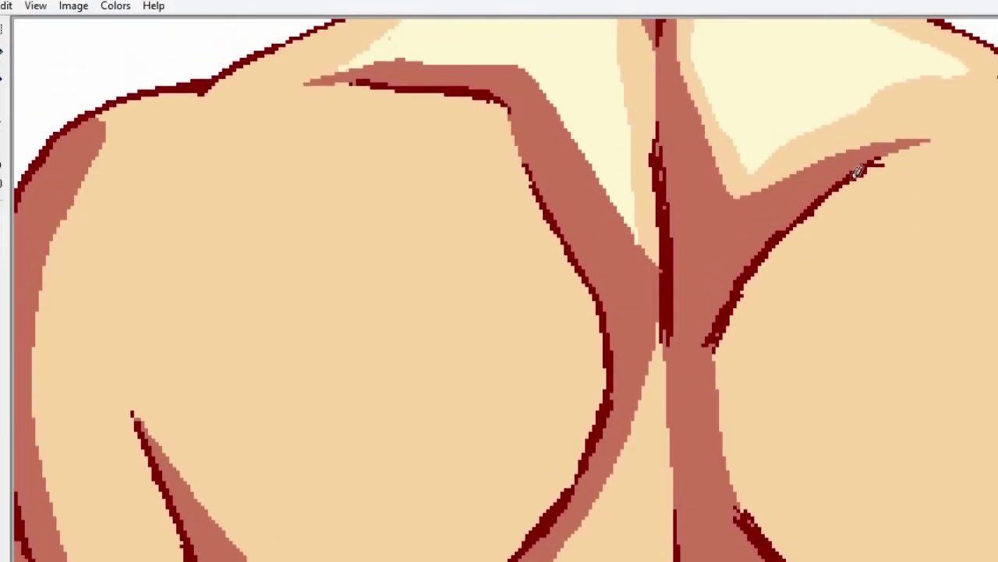
mouse_move(137, 117)
mouse_down()
mouse_move(364, 110)
mouse_move(484, 461)
mouse_move(113, 191)
mouse_move(155, 117)
mouse_up()
click(3, 52)
click(466, 358)
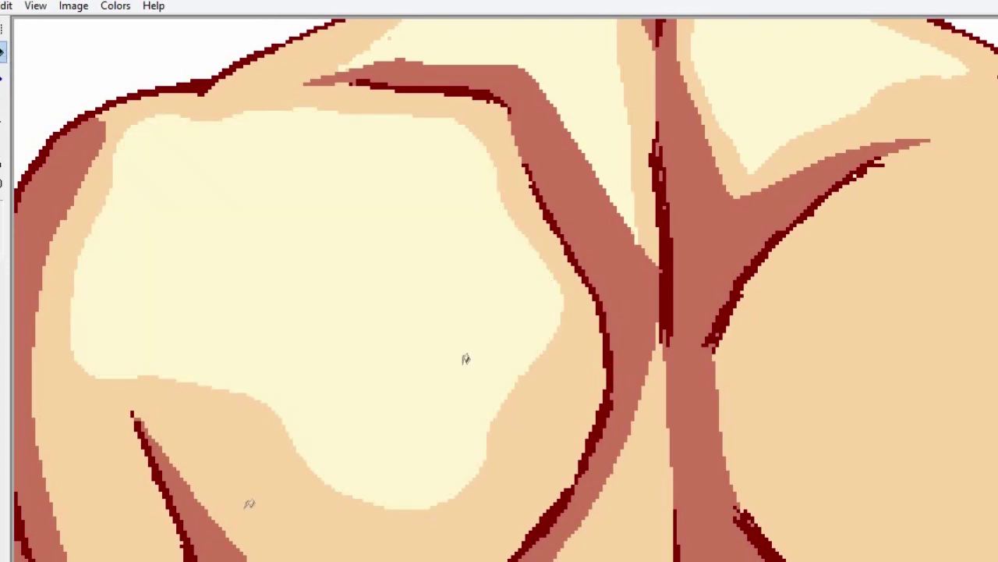
Outline a large cream highlight over the right shoulder blade and shoulder, and fill it.
scroll(499, 281, right, 5)
click(1, 100)
mouse_move(305, 353)
mouse_down()
mouse_move(672, 313)
mouse_move(748, 184)
mouse_move(449, 191)
mouse_move(312, 341)
mouse_up()
click(3, 51)
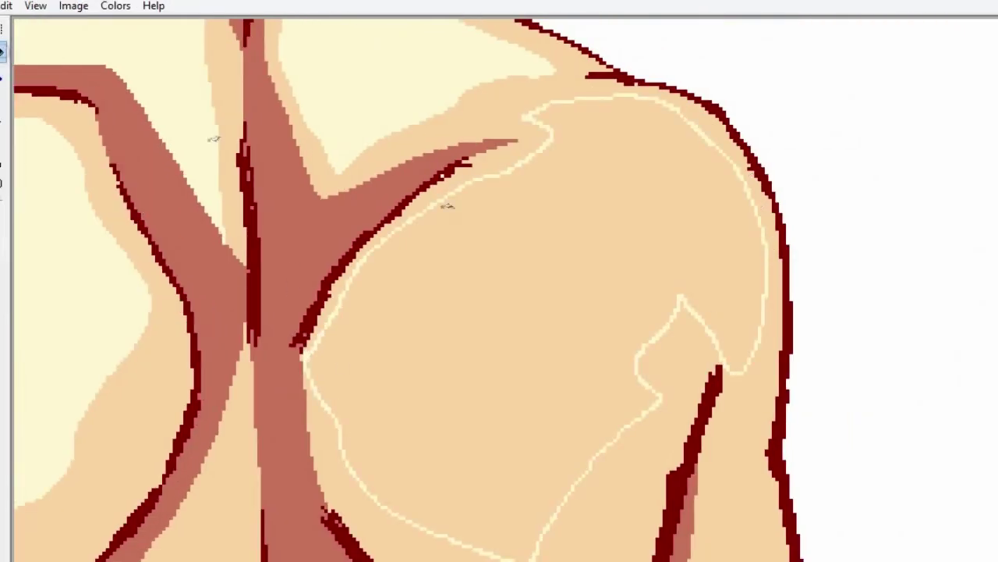
click(598, 227)
Draw the inner edge of a cream highlight down the right side of the back to the base of the spine.
scroll(500, 281, down, 10)
click(1, 100)
scroll(815, 266, up, 3)
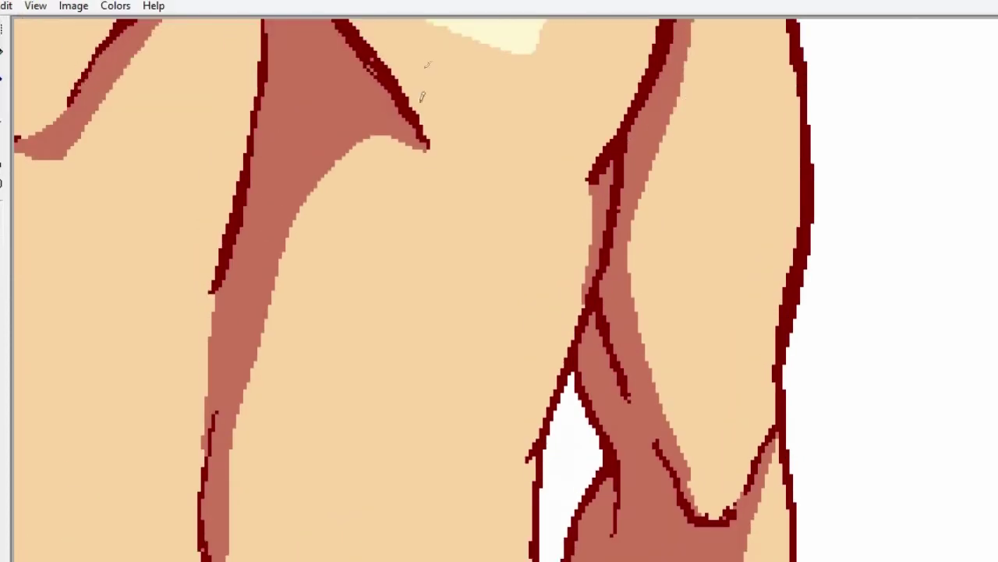
mouse_move(411, 148)
mouse_down()
mouse_move(402, 283)
mouse_move(333, 497)
mouse_up()
scroll(333, 468, down, 3)
drag(333, 230, 280, 473)
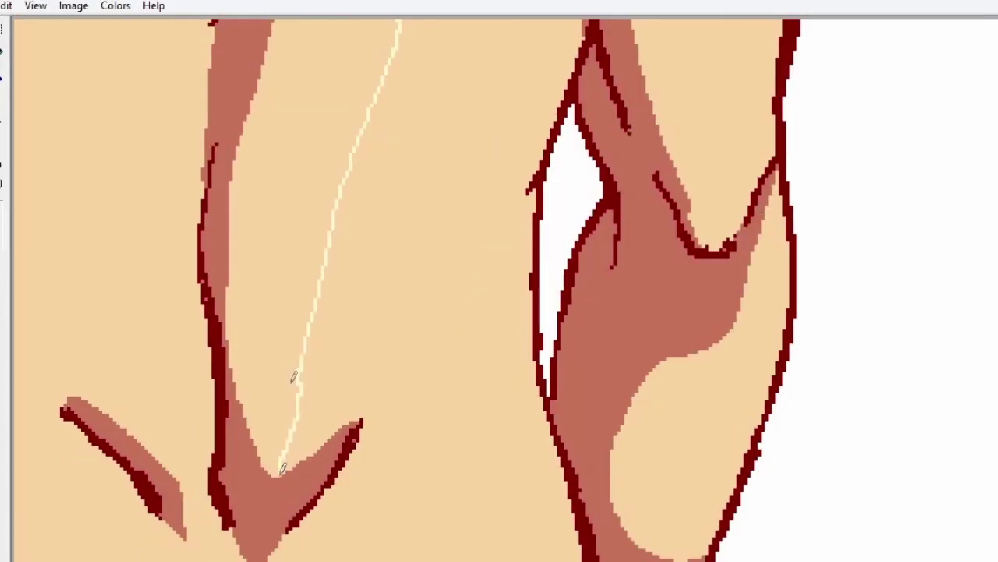
click(290, 114)
scroll(401, 239, up, 2)
key(ctrl+z)
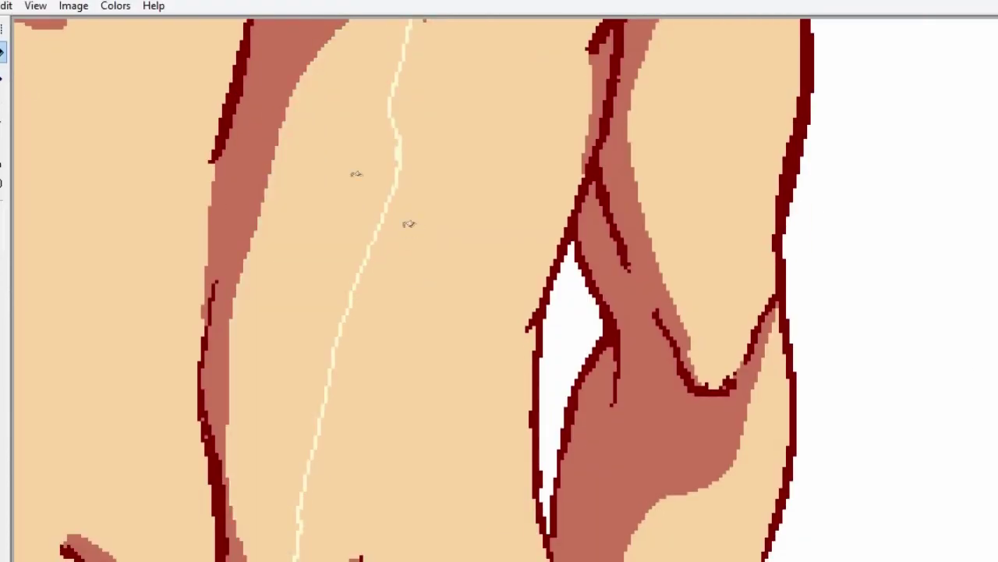
Close the highlight outline on the right lower back, outline another on the right upper arm, and fill both with cream.
click(3, 97)
scroll(708, 248, down, 2)
drag(363, 413, 450, 494)
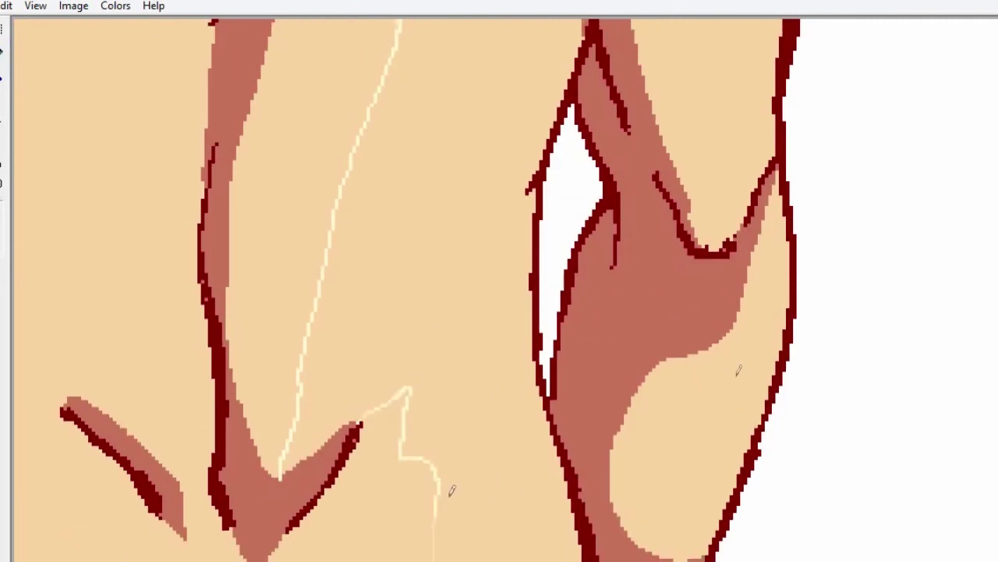
scroll(499, 281, up, 3)
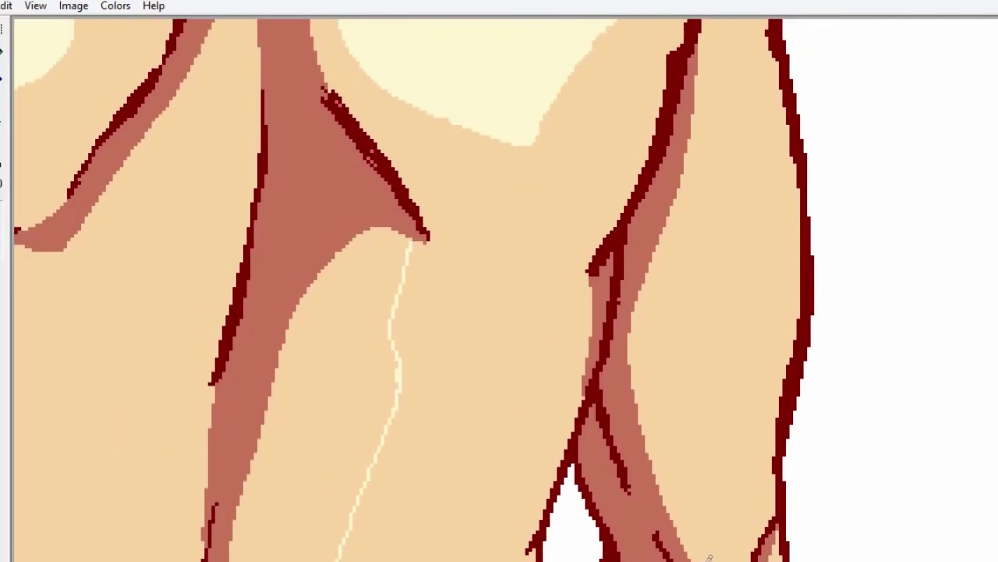
mouse_move(739, 558)
mouse_down()
mouse_move(742, 31)
mouse_move(702, 544)
mouse_up()
drag(413, 244, 591, 271)
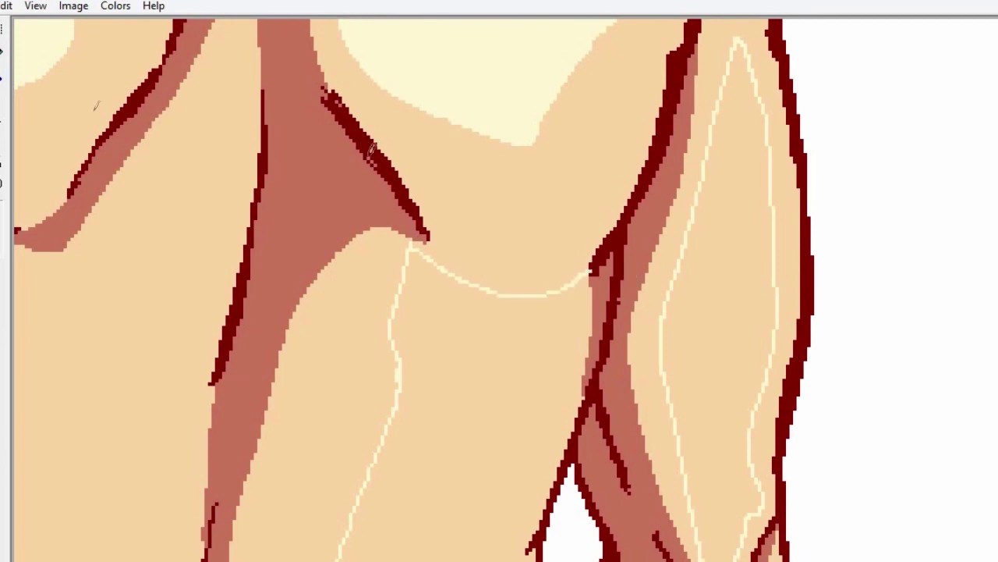
click(499, 374)
click(713, 312)
Outline cream highlights over the left hip and along the left side of the spine up to the shoulder blade.
scroll(714, 312, down, 5)
scroll(499, 312, left, 4)
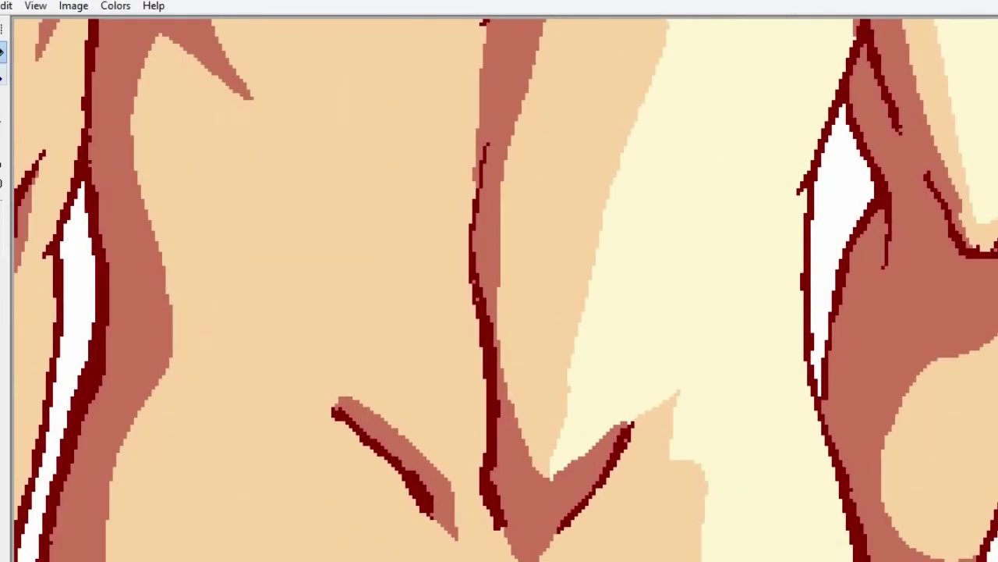
click(3, 140)
mouse_move(174, 500)
mouse_down()
mouse_move(426, 555)
mouse_move(376, 401)
mouse_move(471, 388)
mouse_move(496, 532)
mouse_up()
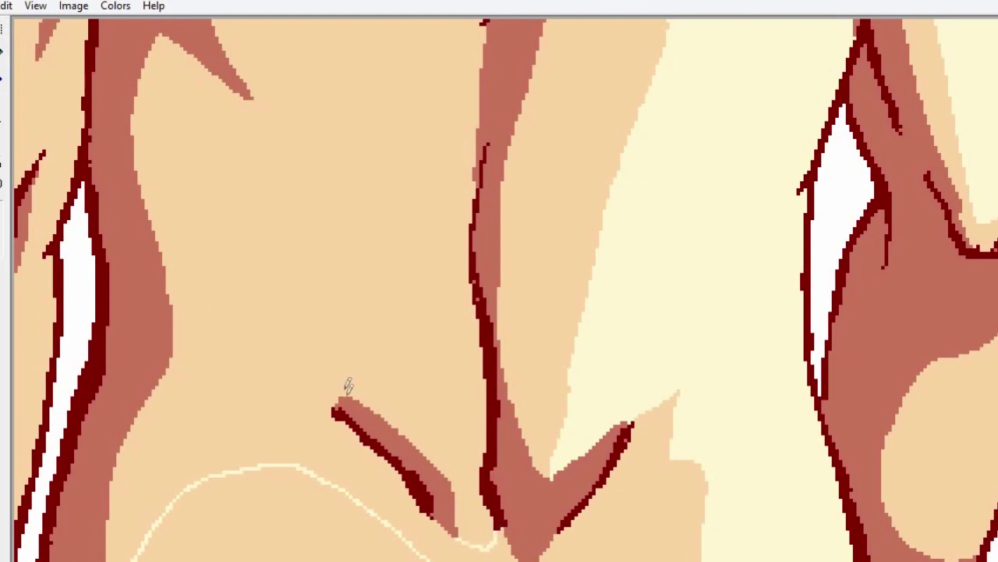
drag(344, 395, 414, 42)
scroll(424, 323, up, 3)
mouse_move(414, 410)
mouse_down()
mouse_move(451, 142)
mouse_move(447, 108)
mouse_up()
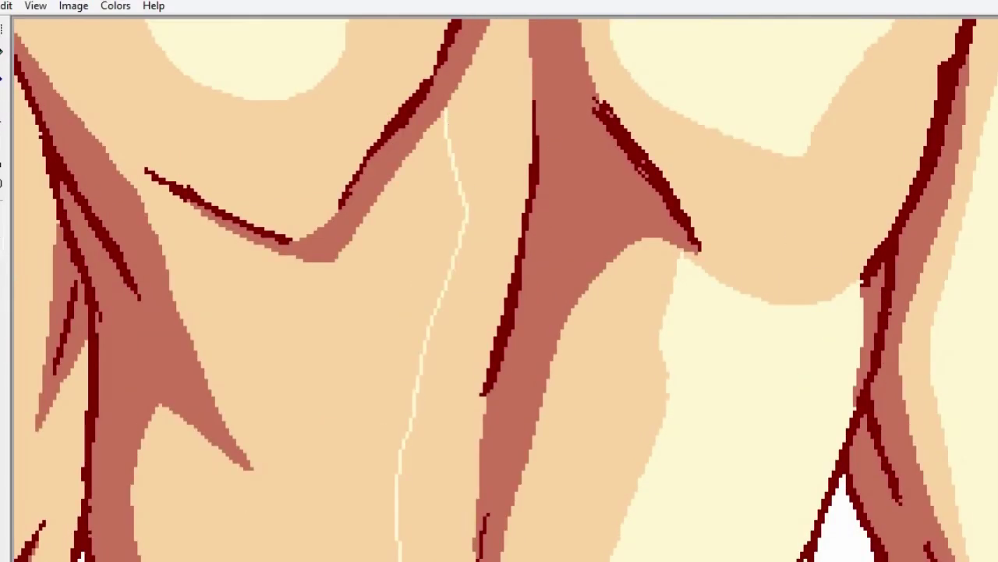
Fill the outlined highlights beside the spine and over the left hip with cream.
scroll(446, 117, up, 1)
click(3, 52)
click(485, 257)
scroll(437, 336, down, 3)
click(292, 510)
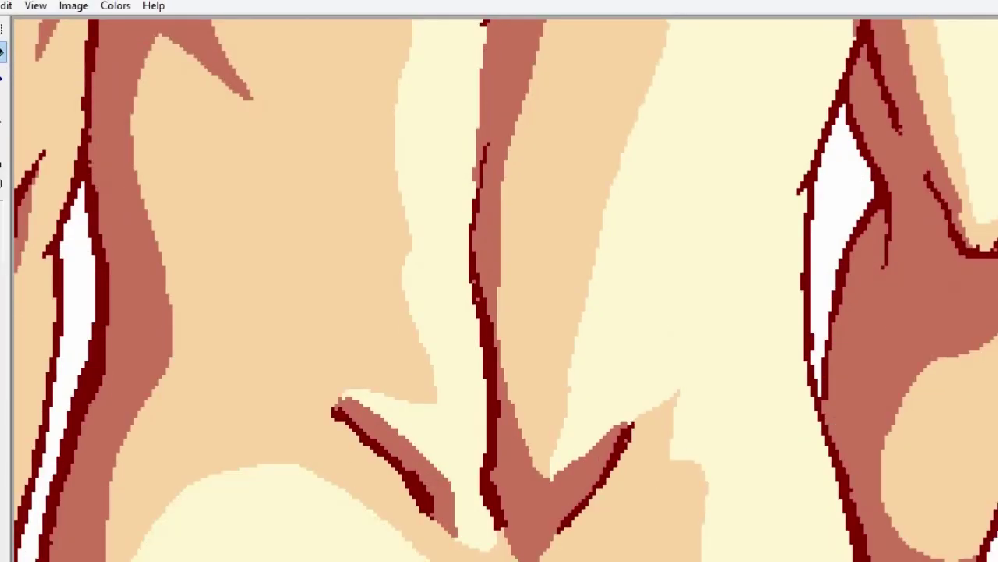
Outline a long cream highlight on the left upper arm down to the elbow and fill it with cream.
scroll(505, 289, left, 3)
click(3, 100)
scroll(466, 165, up, 1)
drag(307, 379, 368, 378)
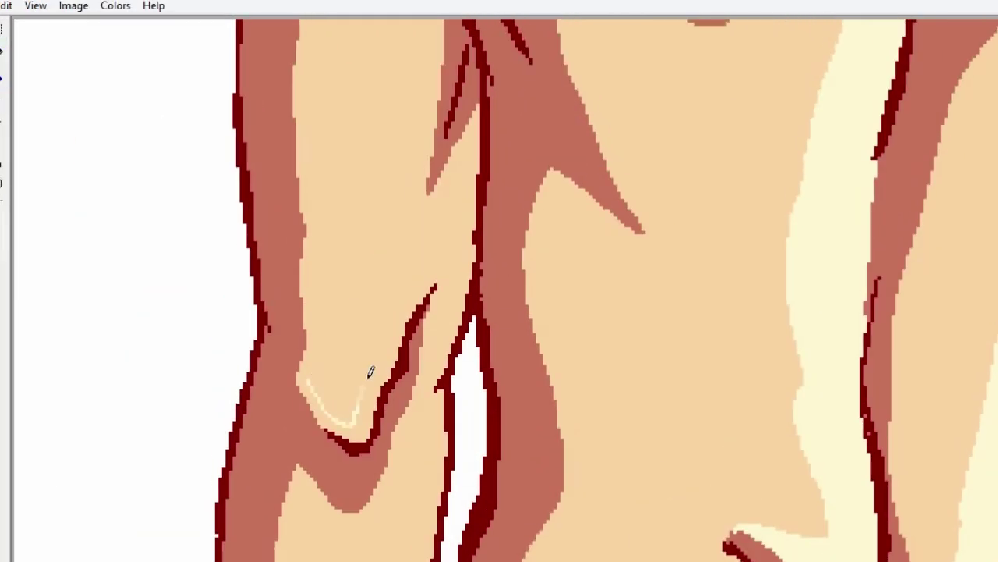
mouse_move(351, 421)
mouse_down()
mouse_move(419, 273)
mouse_move(387, 37)
mouse_move(337, 394)
mouse_up()
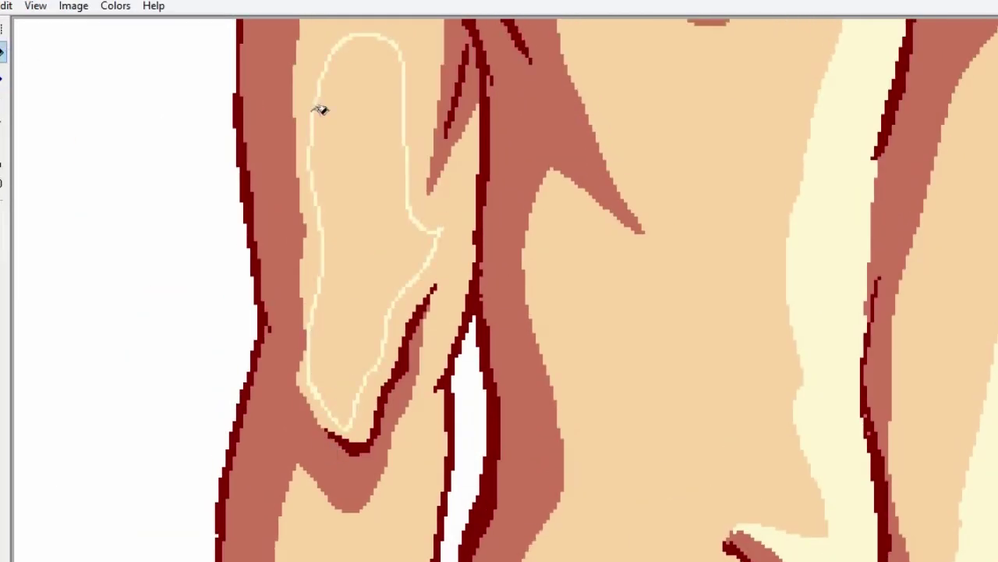
click(344, 129)
scroll(367, 156, up, 6)
click(375, 100)
Mix a bright red with hue 0, add it to the custom colors and make it the active color.
click(2, 78)
click(276, 127)
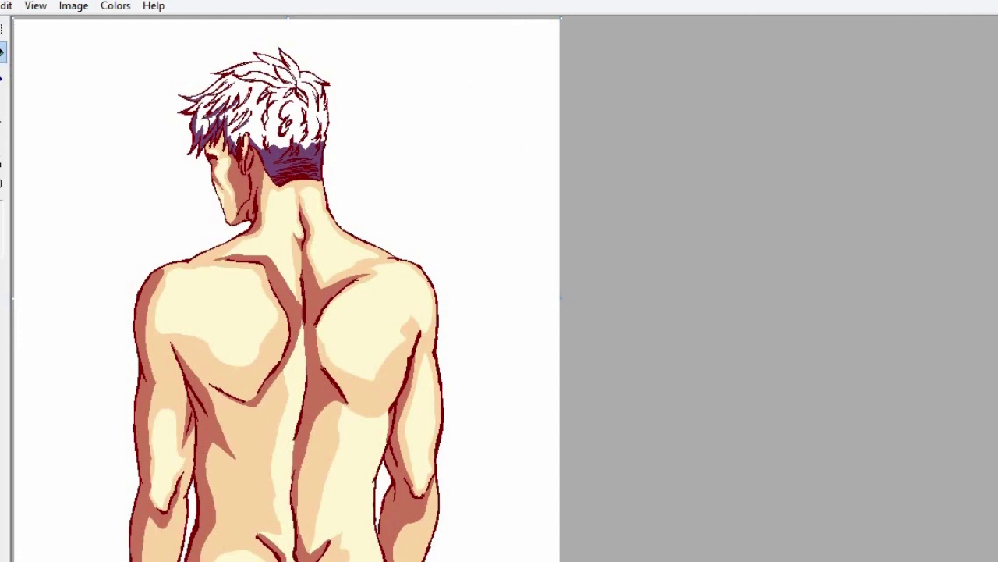
click(116, 6)
click(103, 27)
click(620, 421)
click(667, 210)
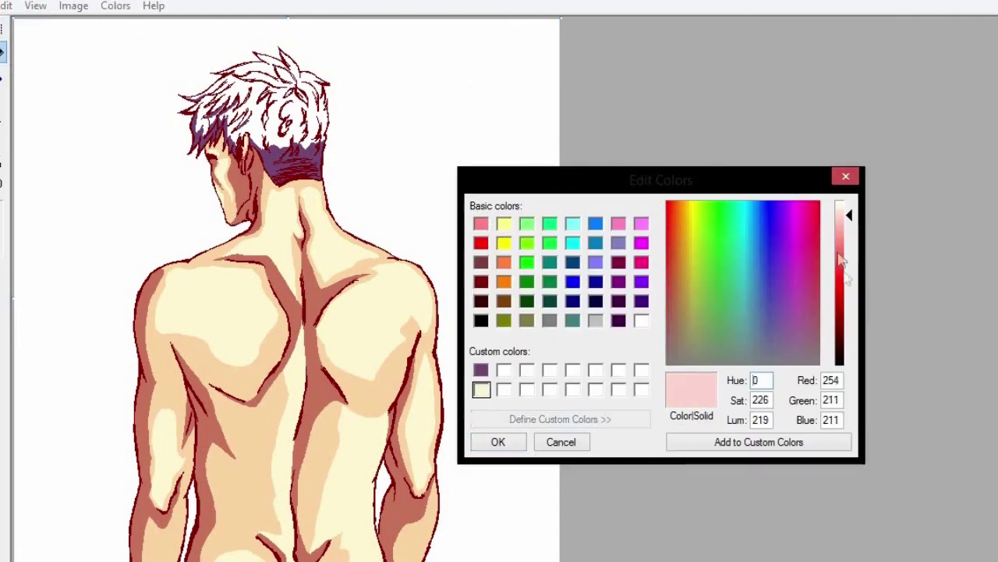
click(841, 280)
click(749, 442)
click(498, 442)
Fill the white hair areas above the purple shading with bright red, including the separate top and side locks.
click(308, 103)
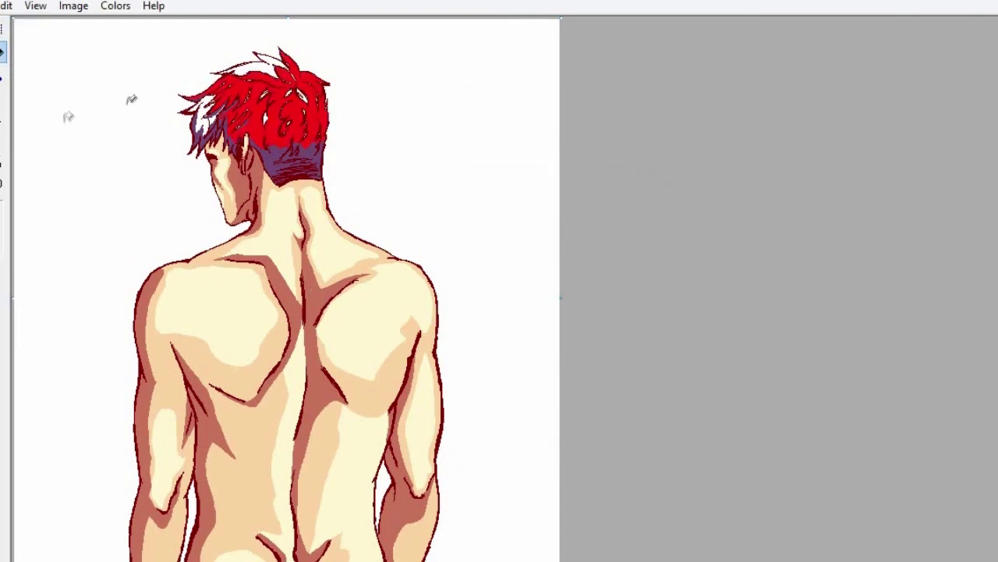
click(3, 78)
click(266, 120)
click(624, 86)
click(742, 206)
click(690, 202)
click(590, 303)
click(586, 206)
click(337, 284)
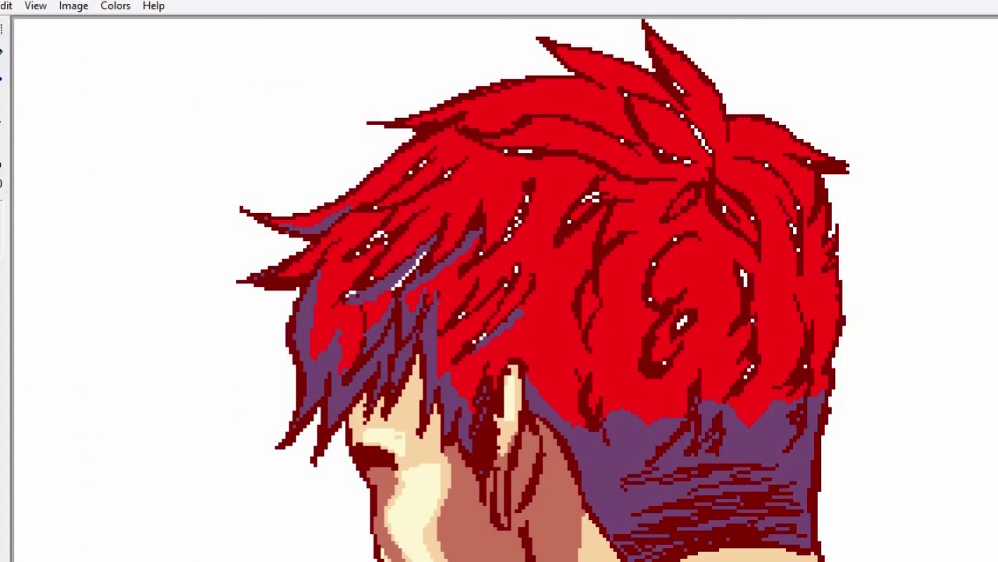
Paint over the small leftover white specks between the hair lines in red.
mouse_move(396, 143)
mouse_down()
mouse_move(387, 275)
mouse_move(522, 189)
mouse_move(600, 296)
mouse_move(750, 367)
mouse_move(748, 217)
mouse_move(662, 194)
mouse_move(643, 142)
mouse_move(515, 263)
mouse_up()
click(3, 77)
click(291, 167)
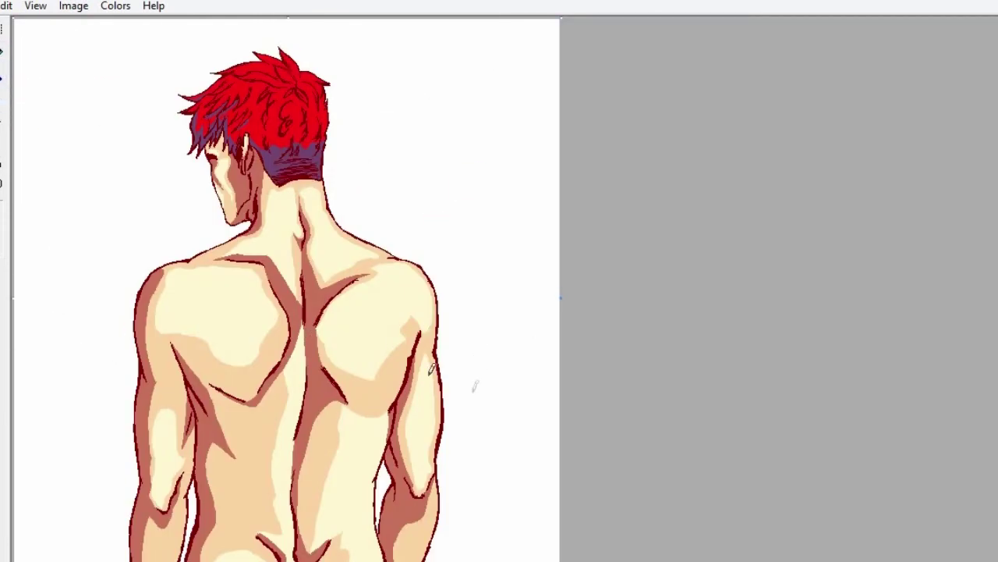
Handwrite "Butt" in thick purple strokes on the blank canvas to the right of the head.
drag(364, 48, 372, 73)
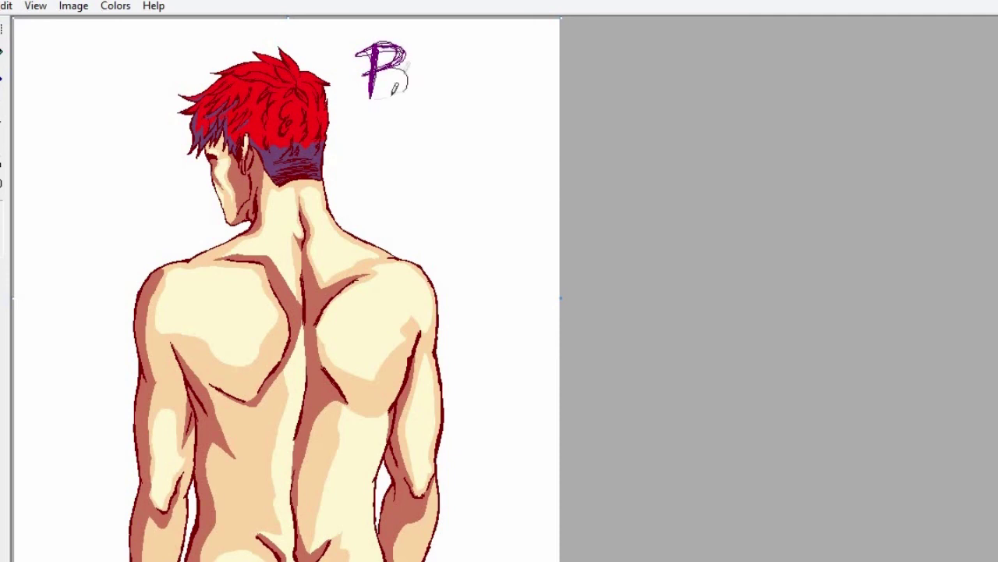
drag(375, 74, 371, 100)
drag(364, 46, 373, 98)
drag(420, 75, 446, 100)
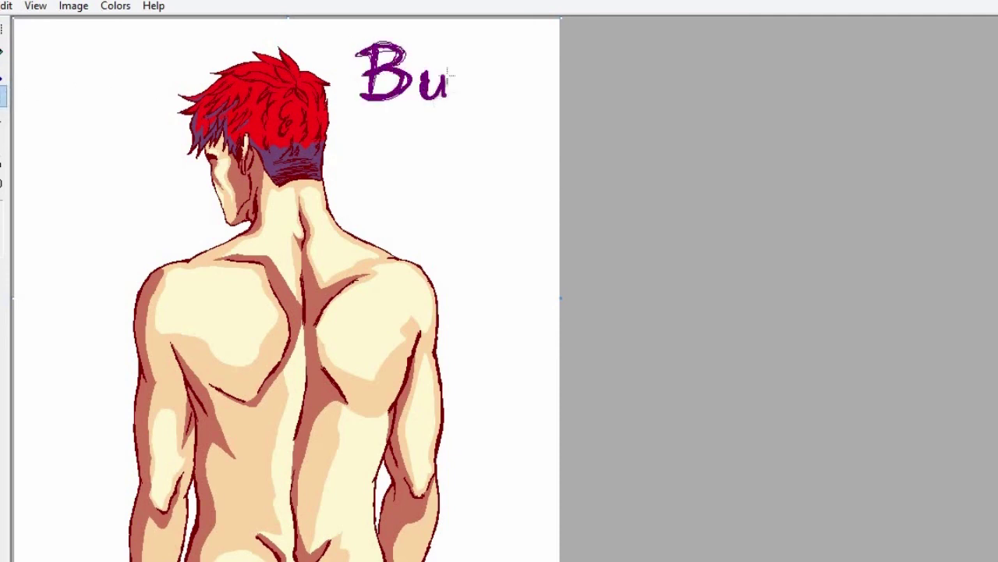
mouse_move(472, 39)
mouse_down()
mouse_move(469, 72)
mouse_move(513, 69)
mouse_up()
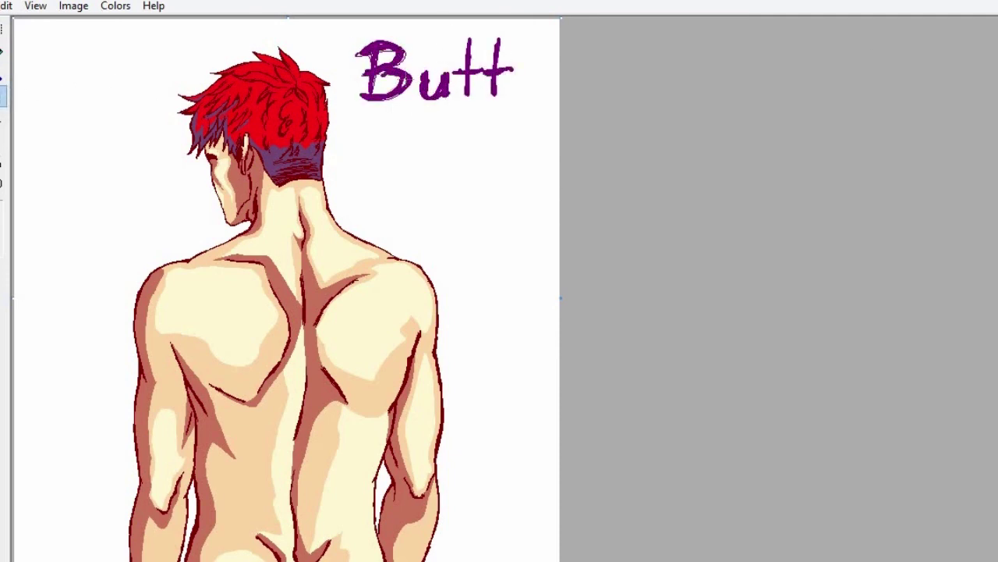
Handwrite "not included" in purple below "Butt", and add a smaller "Soz" beside the right shoulder.
mouse_move(378, 115)
mouse_down()
mouse_move(394, 157)
mouse_move(408, 134)
mouse_move(438, 159)
mouse_up()
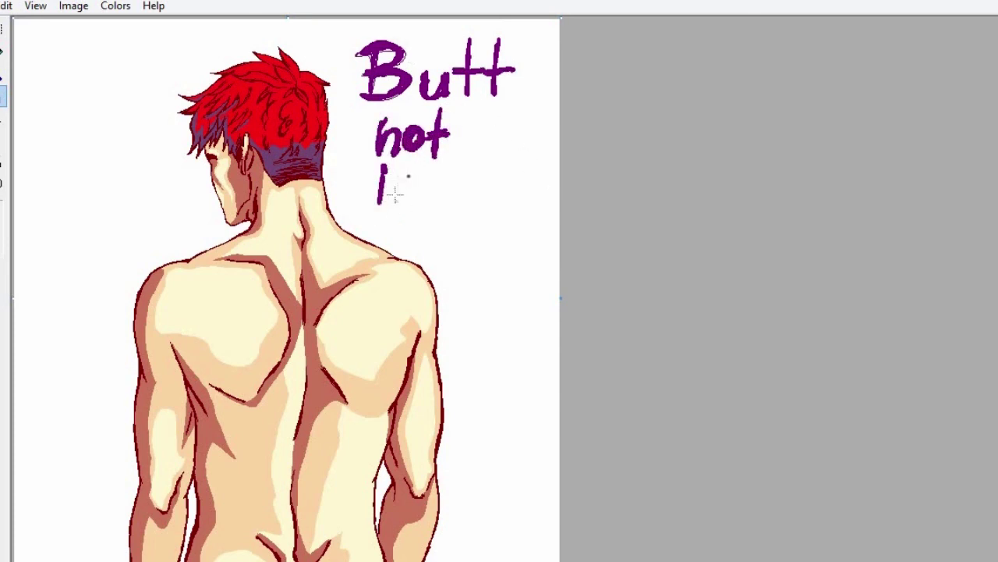
drag(390, 179, 427, 206)
mouse_move(452, 153)
mouse_down()
mouse_move(452, 208)
mouse_move(499, 212)
mouse_up()
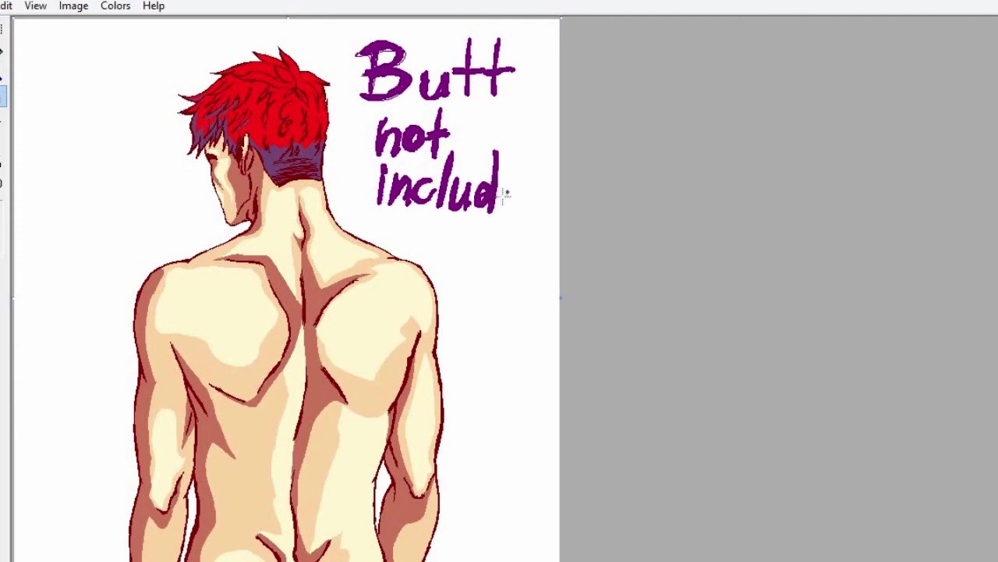
drag(544, 148, 542, 209)
mouse_move(468, 256)
mouse_down()
mouse_move(443, 294)
mouse_move(484, 275)
mouse_up()
drag(490, 271, 511, 294)
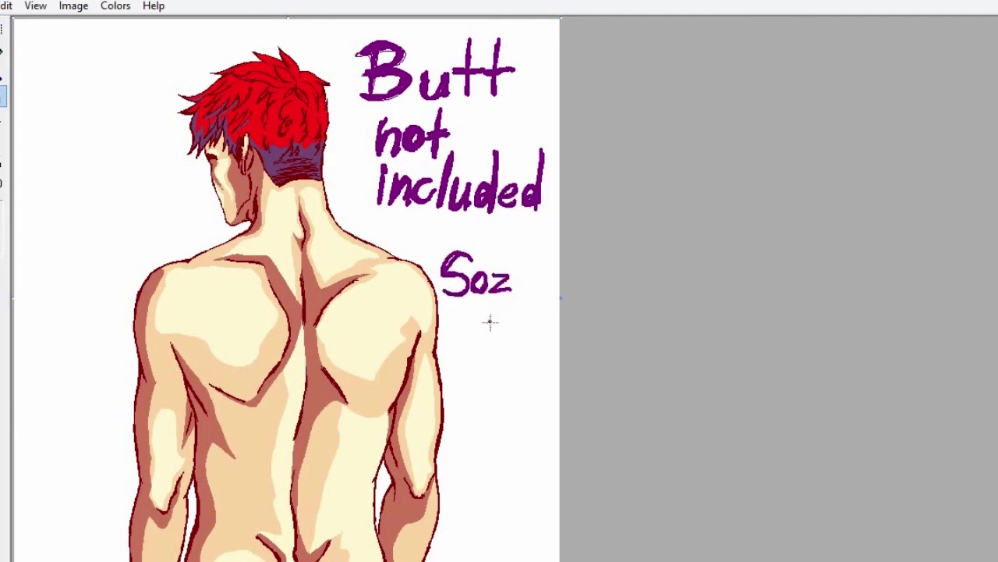